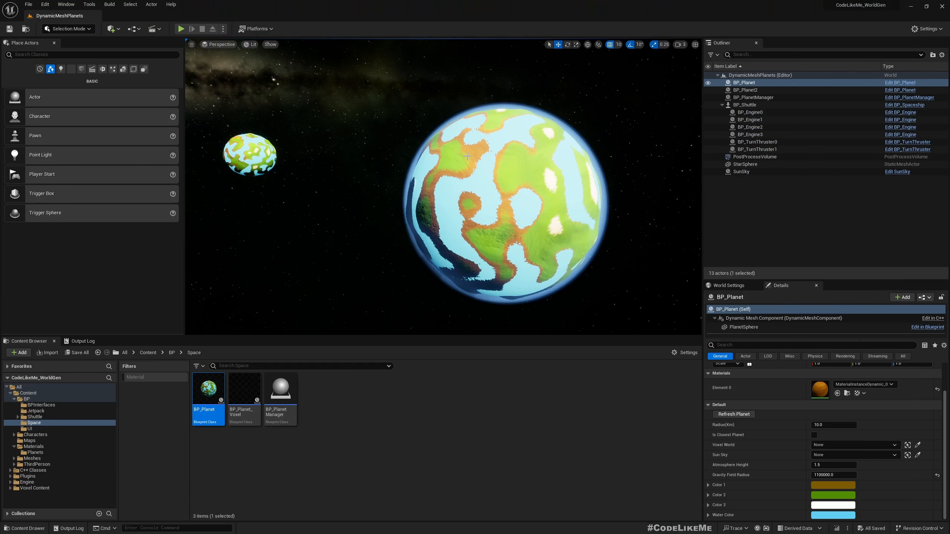
Set the large planet's Color 1 to teal, trying red before settling on it.
right_click_drag(467, 156, 479, 161)
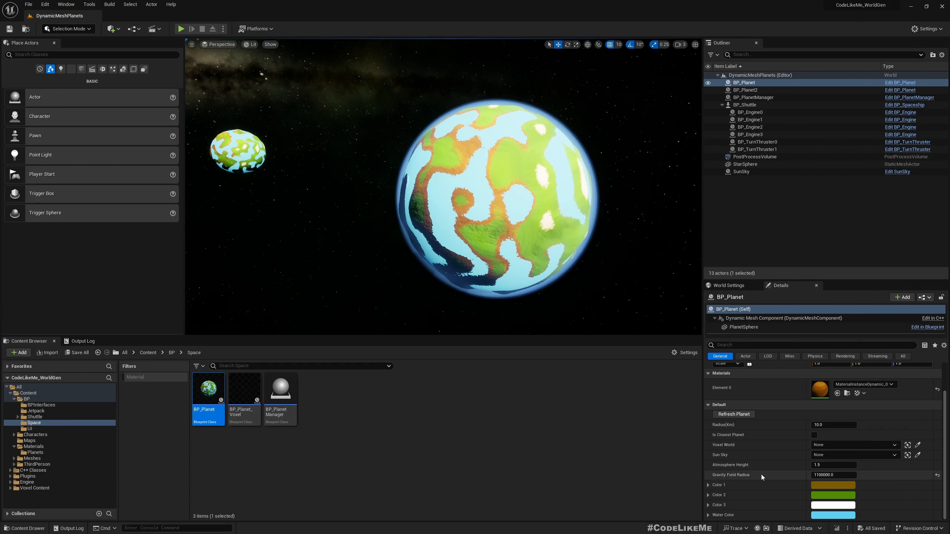
left_click(834, 487)
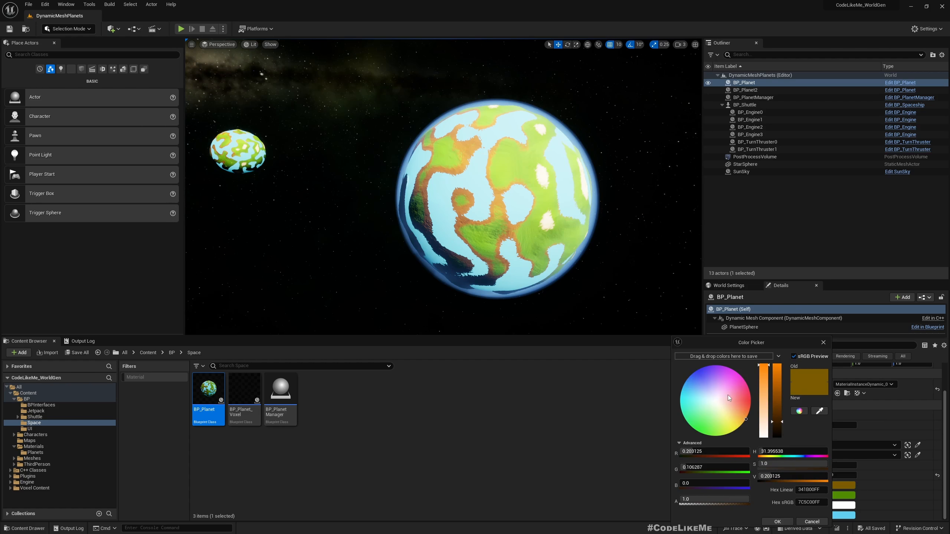
left_click(761, 400)
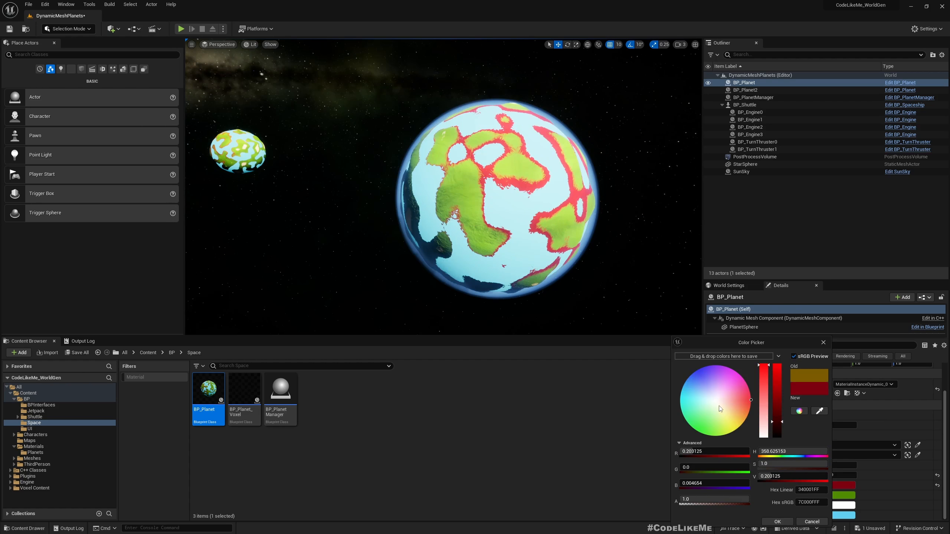
left_click(696, 402)
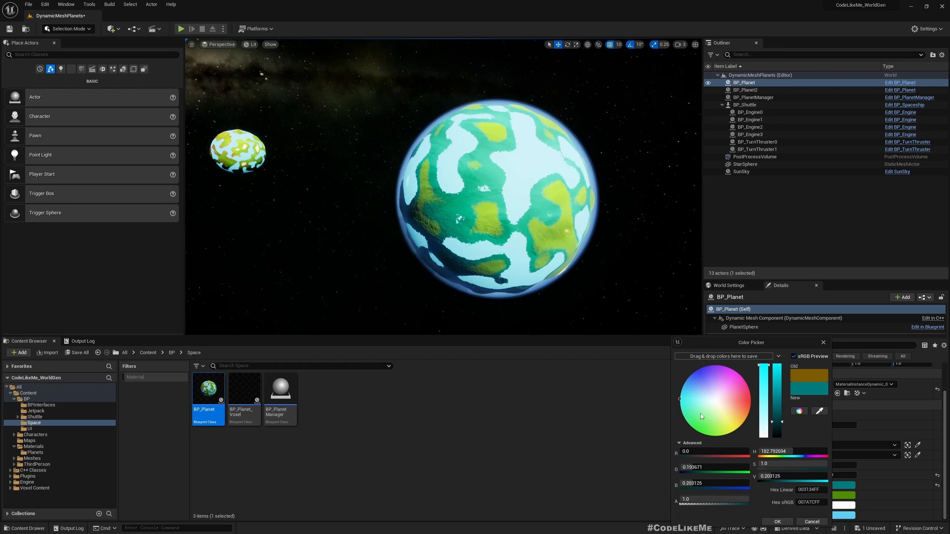
left_click(777, 522)
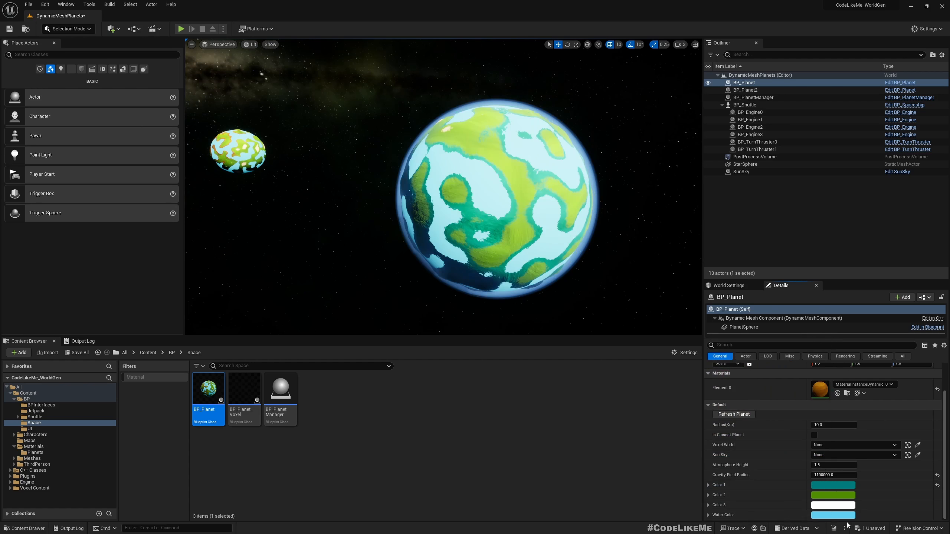
Try a dark grey for the large planet's Color 3, and discard the change.
left_click(829, 506)
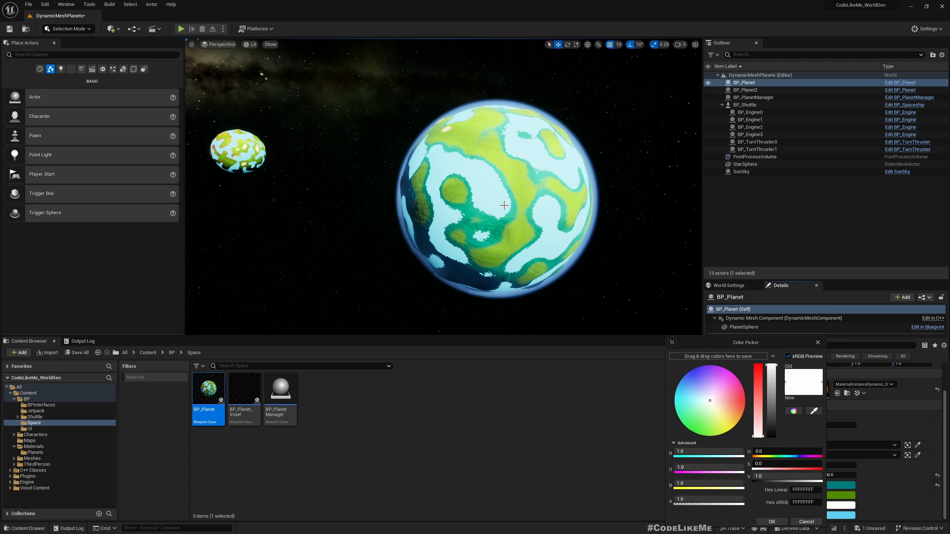
right_click_drag(460, 168, 497, 168)
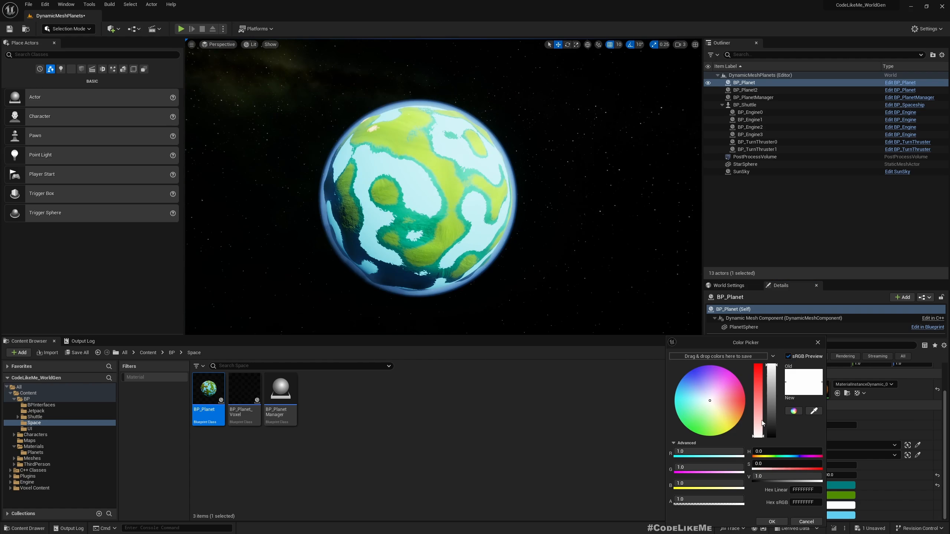
left_click(775, 433)
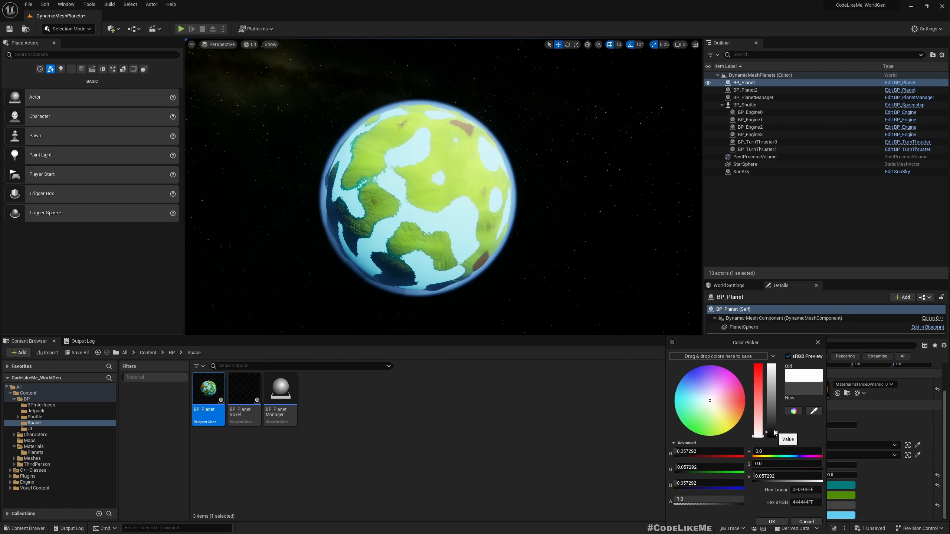
left_click(806, 522)
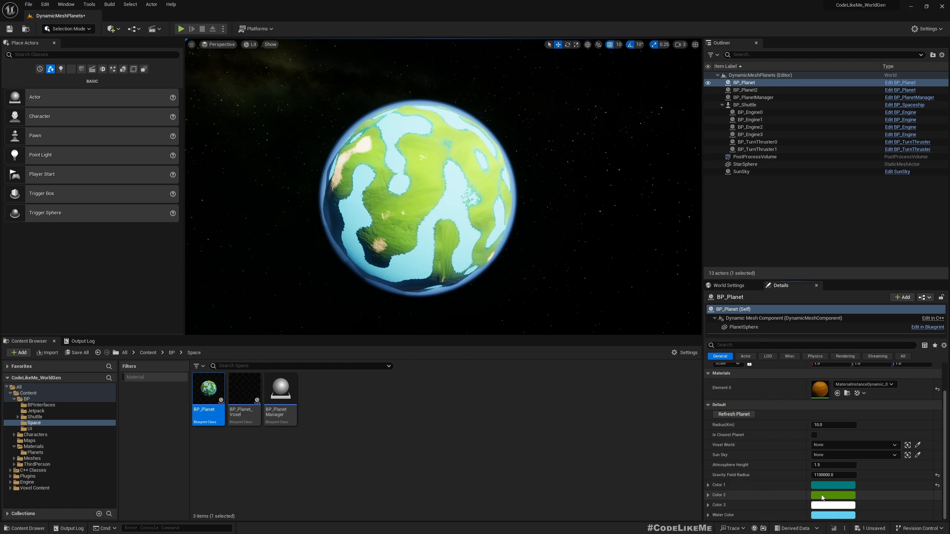
Try teal, crimson and purple for the large planet's Color 2, and discard the change.
left_click(821, 495)
left_click(668, 393)
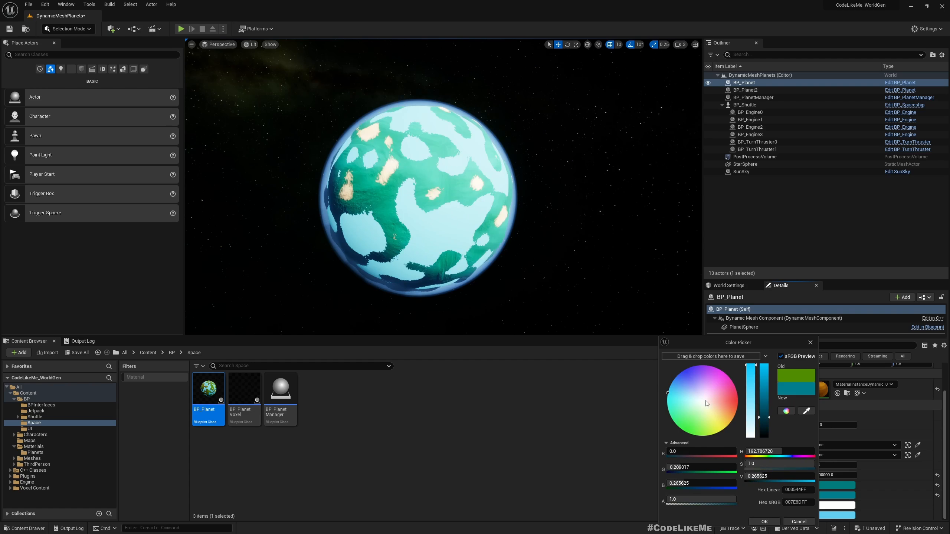
left_click(741, 395)
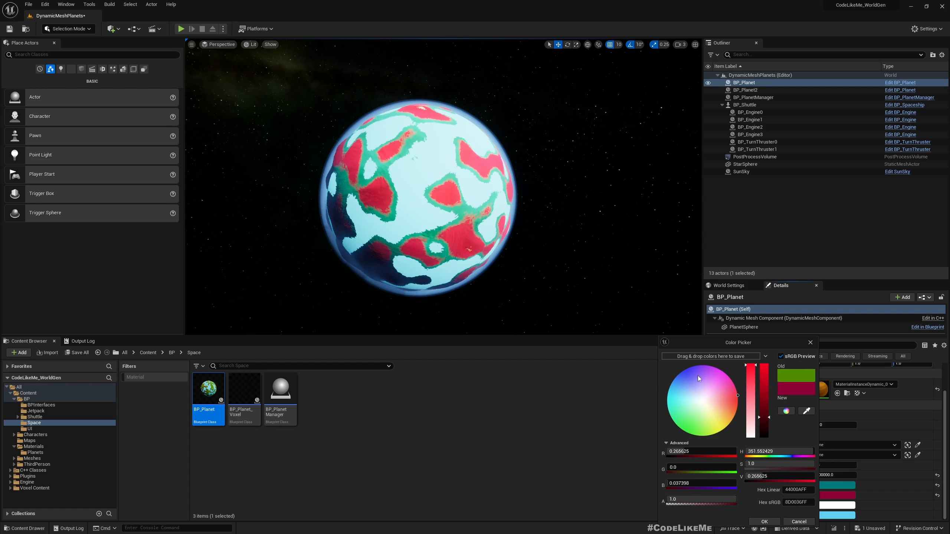
left_click(691, 366)
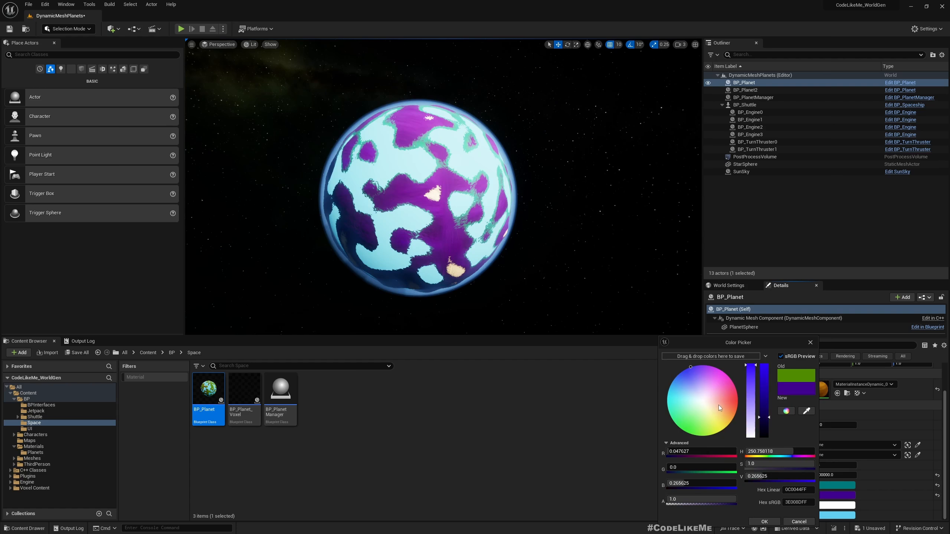
left_click(674, 409)
left_click(798, 522)
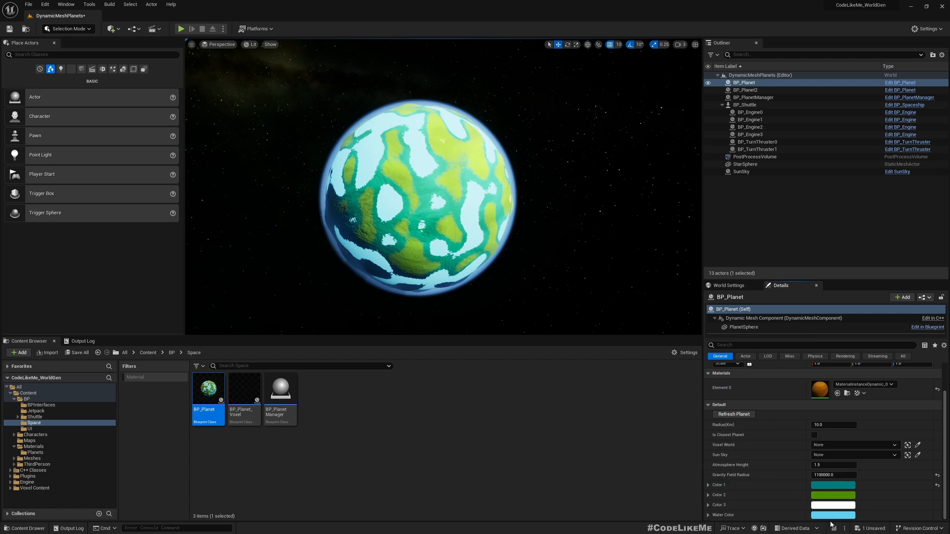
Reset the large planet's Color 1 to its default and select the planet in the viewport.
left_click(938, 486)
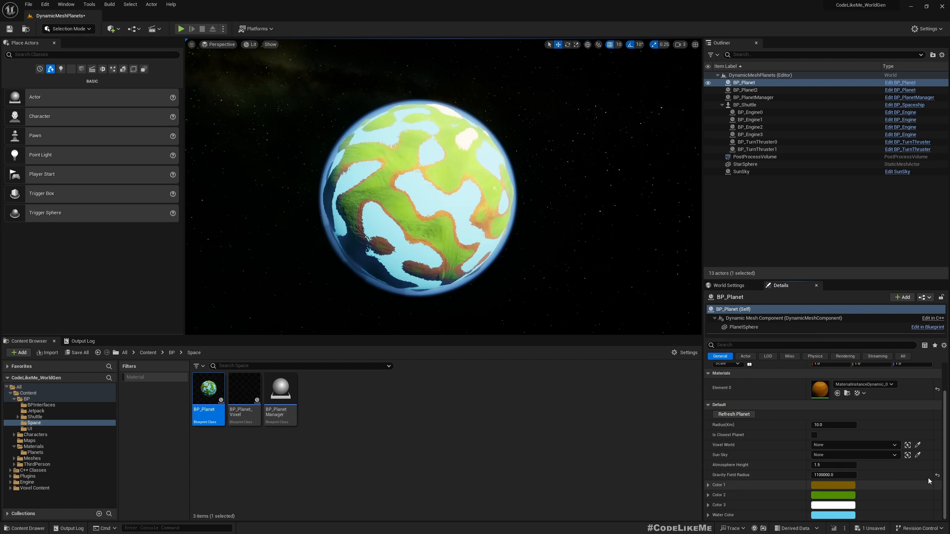
right_click_drag(523, 210, 404, 166)
scroll(411, 205, "up", 3)
right_click_drag(411, 205, 576, 228)
left_click(391, 208)
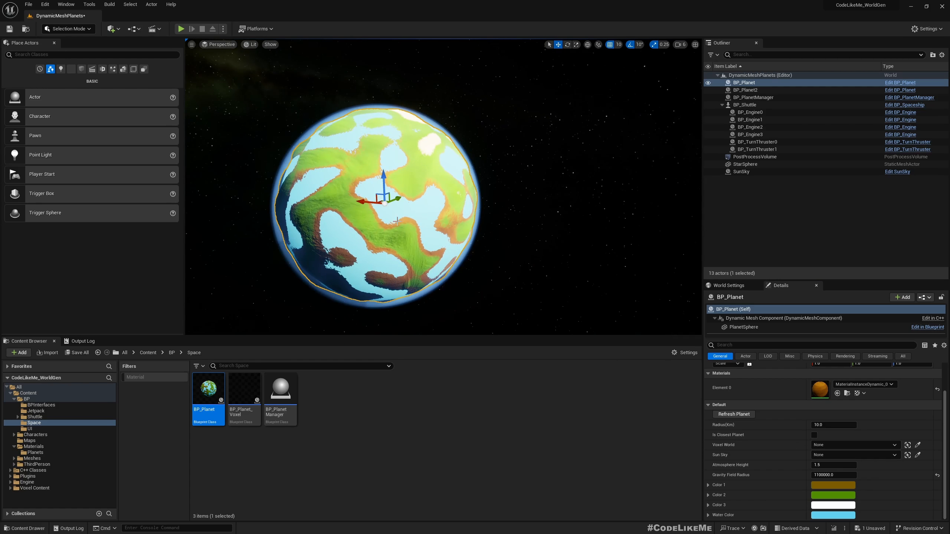
Try pink and pale blue for the large planet's Water Color, and discard the change.
left_click(833, 515)
left_click(737, 381)
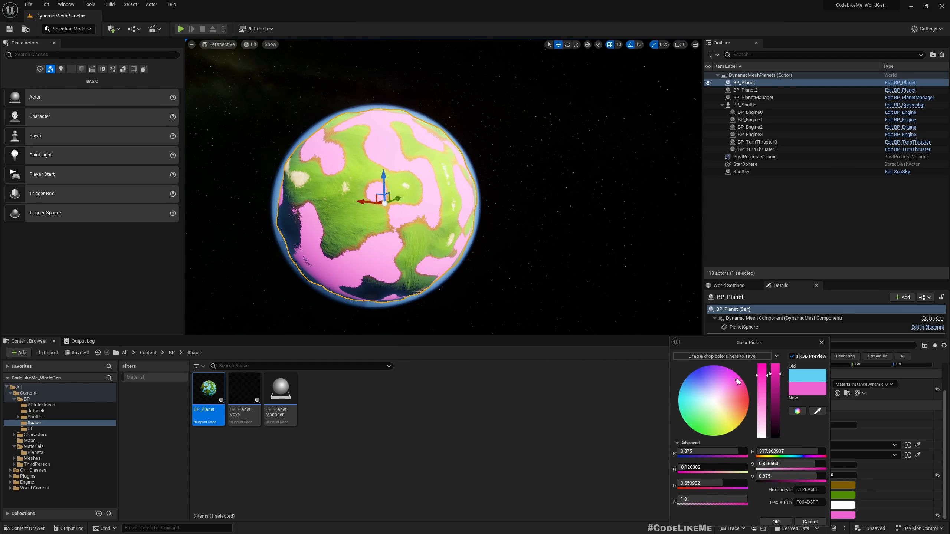
left_click(704, 390)
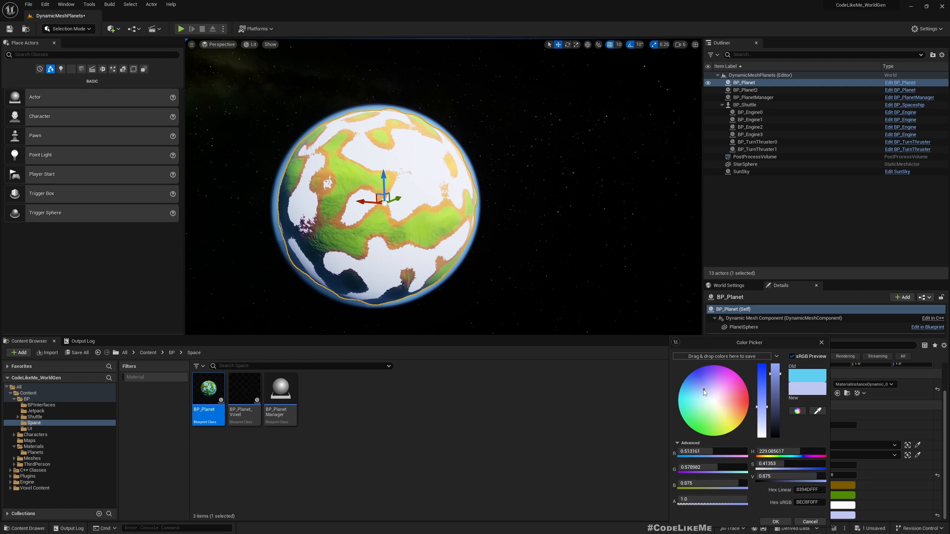
left_click(754, 396)
left_click(809, 522)
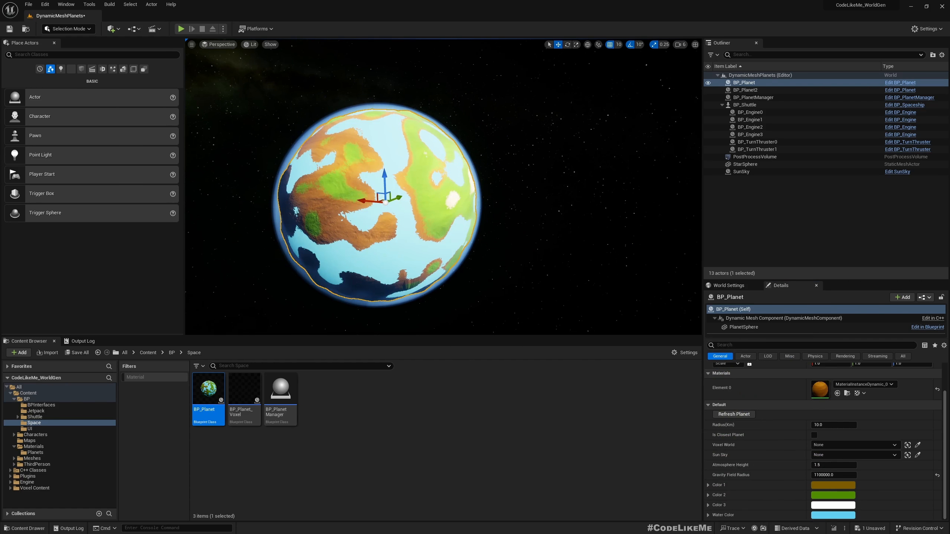
Fly the camera down to the large planet's surface and examine a shoreline where land meets water.
scroll(443, 186, "up", 5)
key("w")
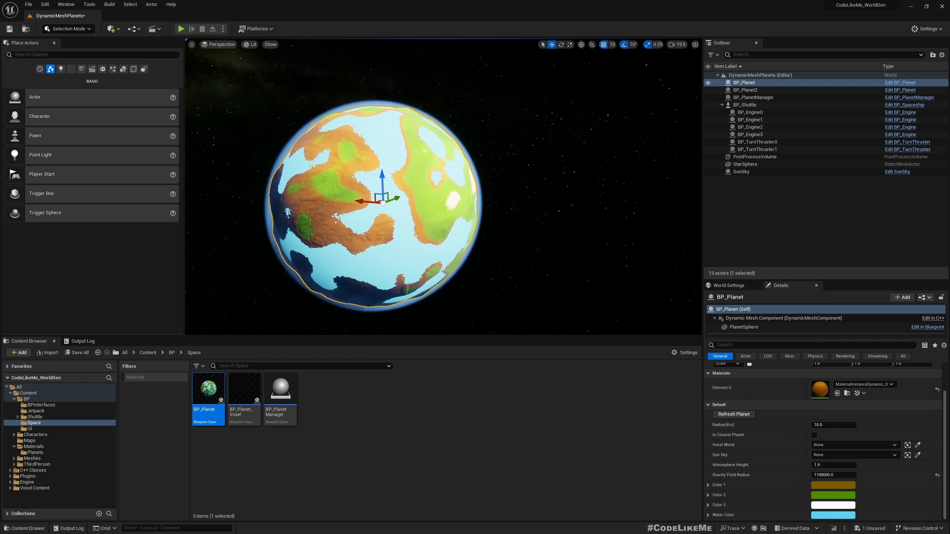
right_click_drag(443, 186, 400, 135)
key("w")
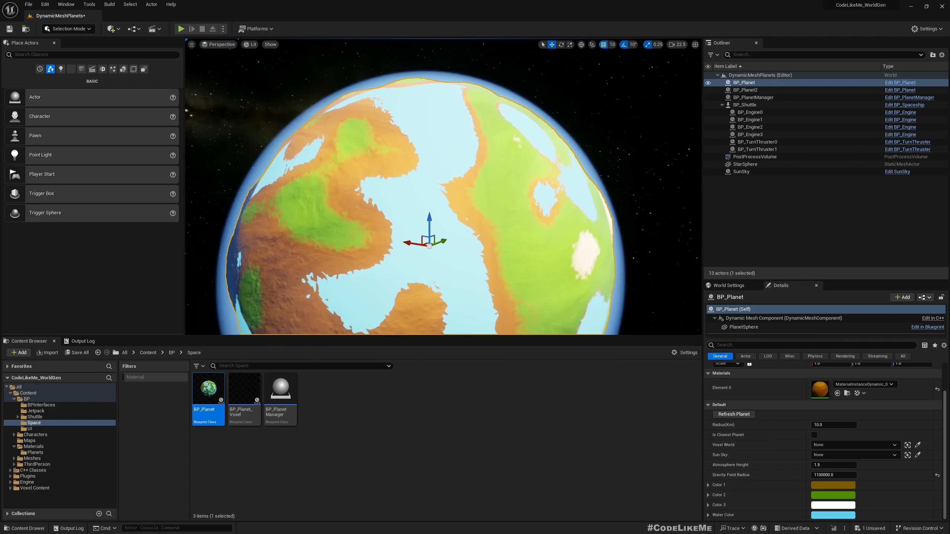
key("w")
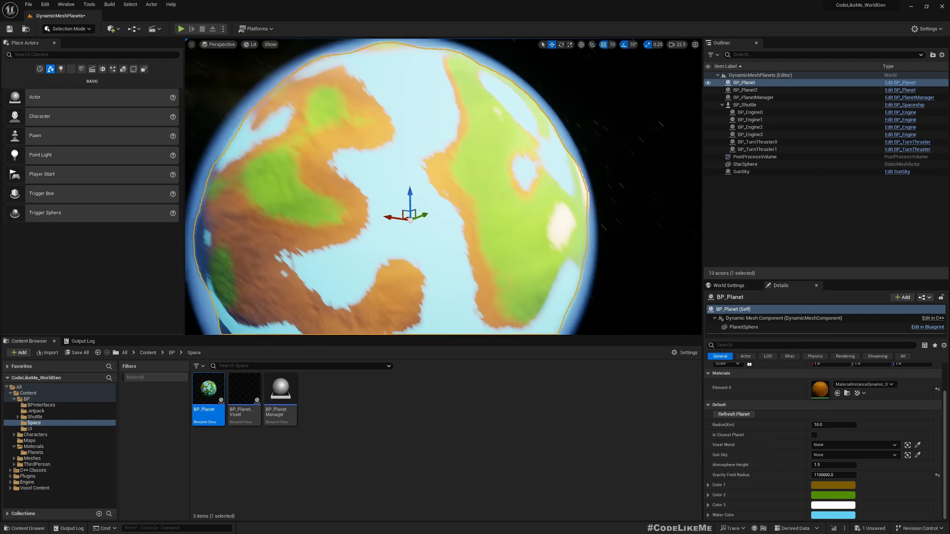
key("w")
right_click_drag(443, 186, 562, 206)
key("w")
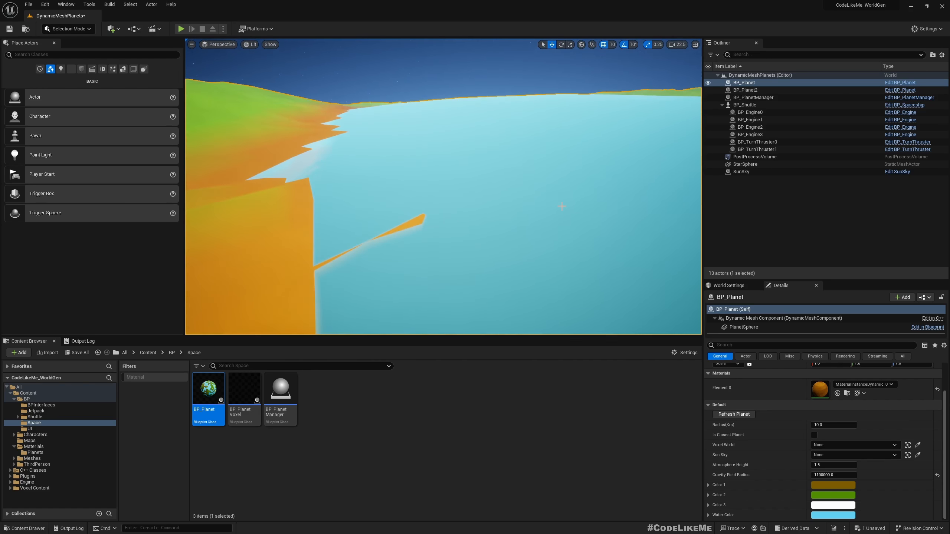
Play the level in fullscreen from the shoreline and fly the character forward with the jetpack.
key("F11")
key("w")
key("alt+p")
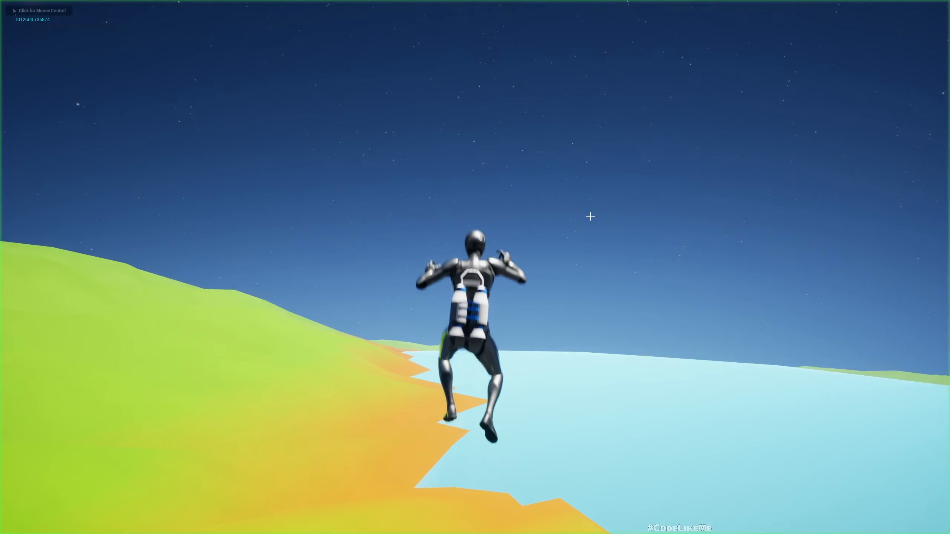
left_click(590, 216)
key("space")
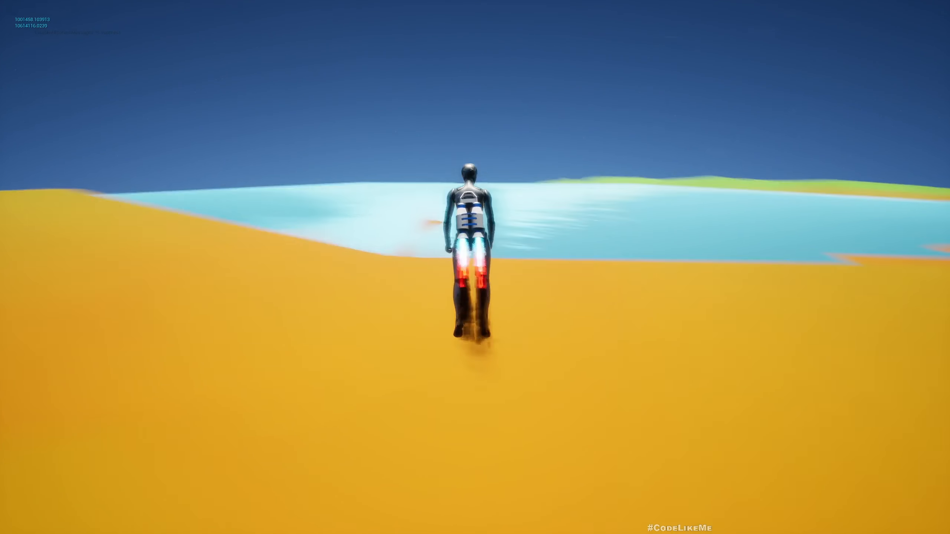
key("w")
Bring the character down at the water's edge and run along the shore to examine the water surface.
key("w")
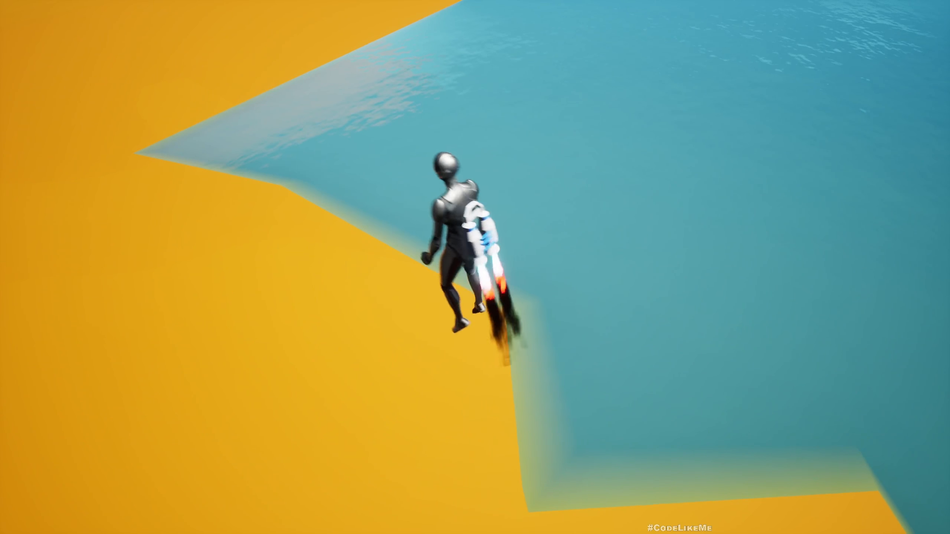
key("w")
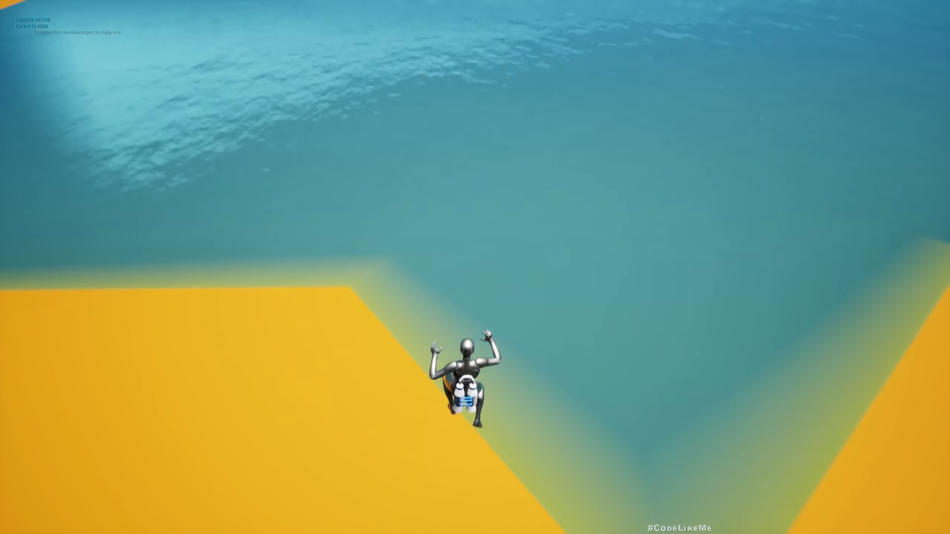
key("w")
key("w")
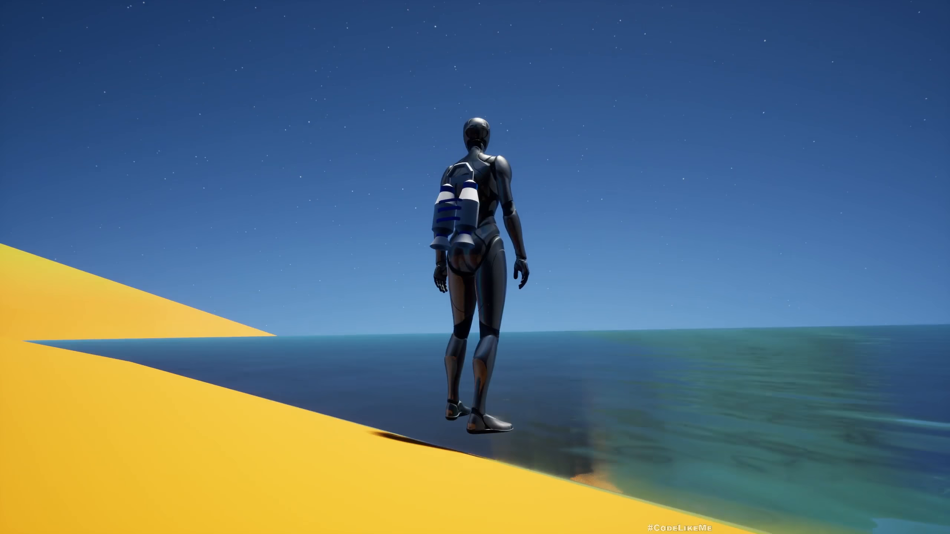
key("w")
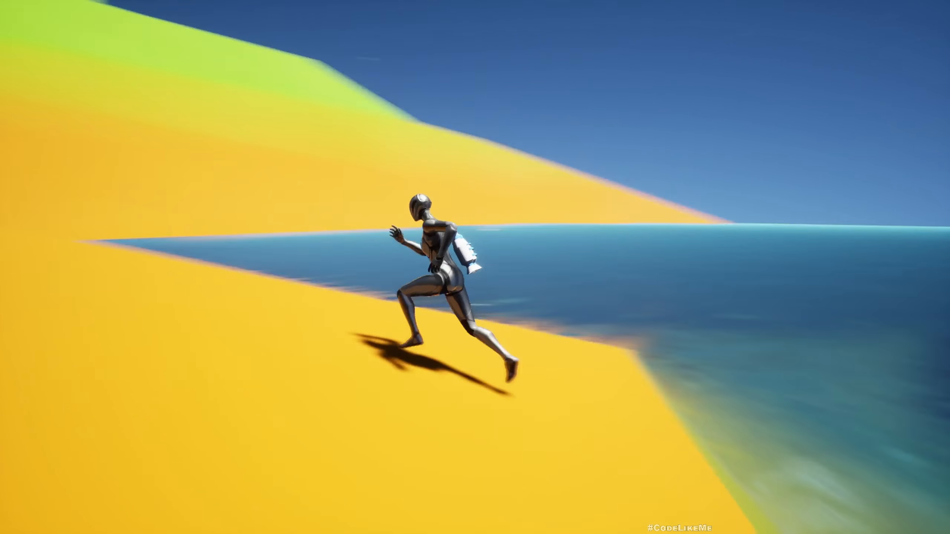
Take off from the shore with the jetpack and fly the character up over the green hillside.
key("space")
key("w")
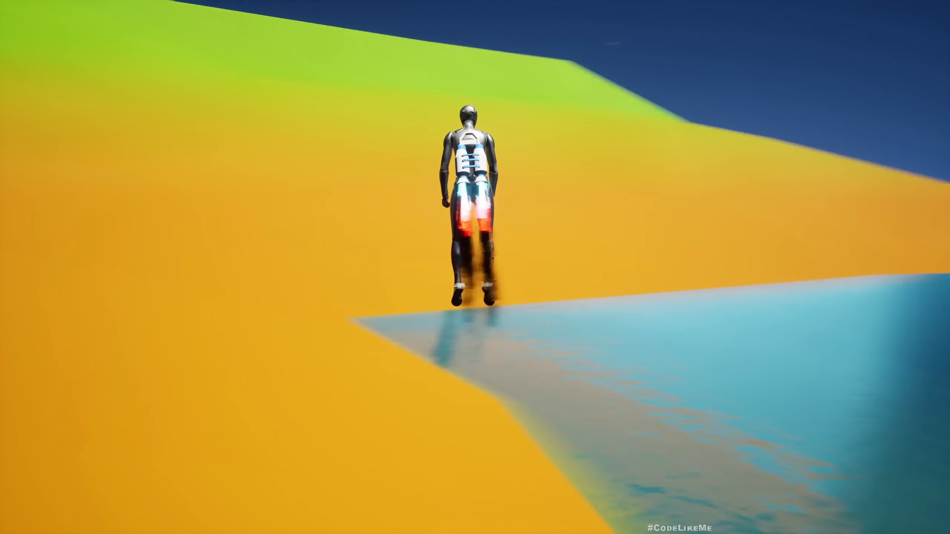
key("a")
key("w")
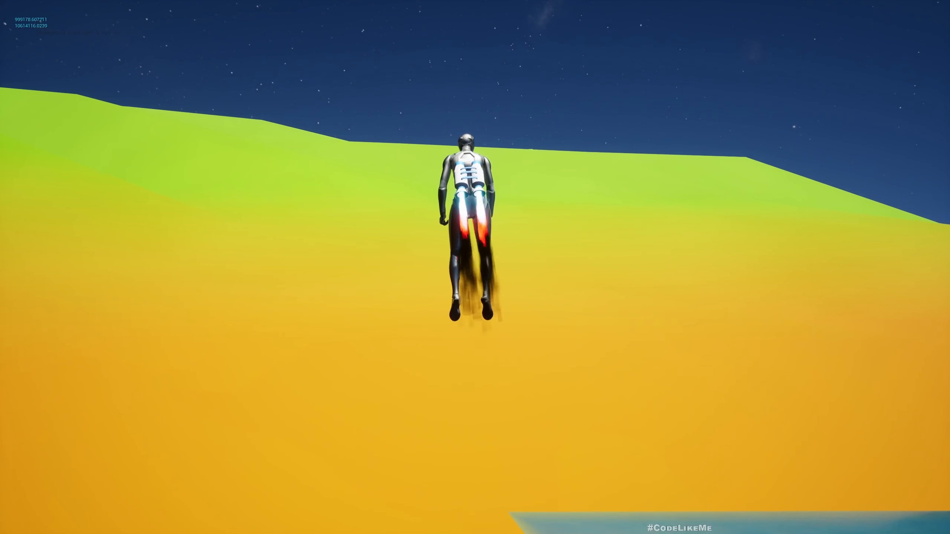
key("space")
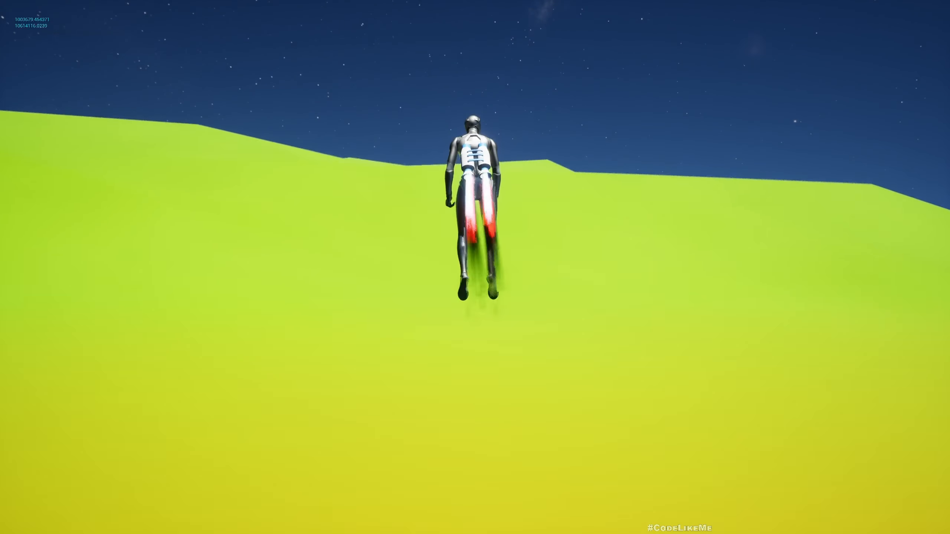
key("space")
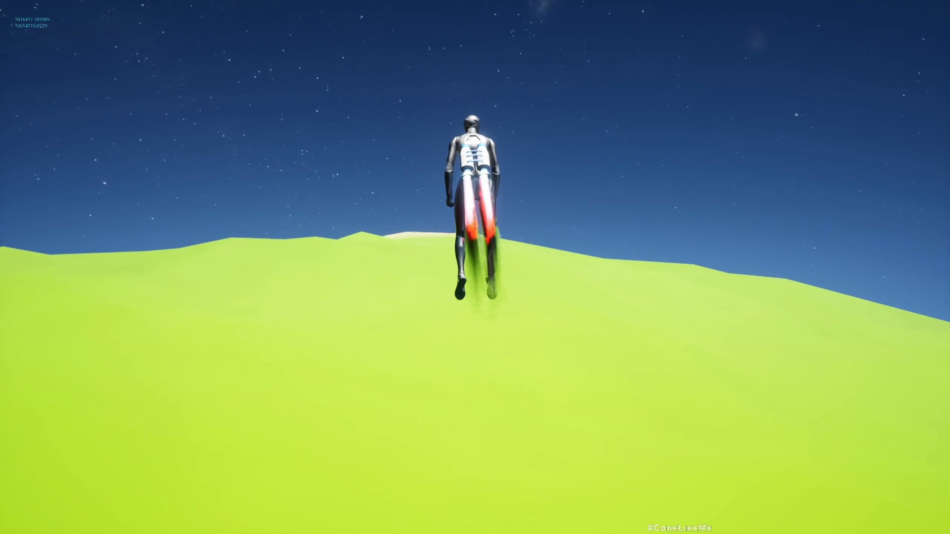
key("space")
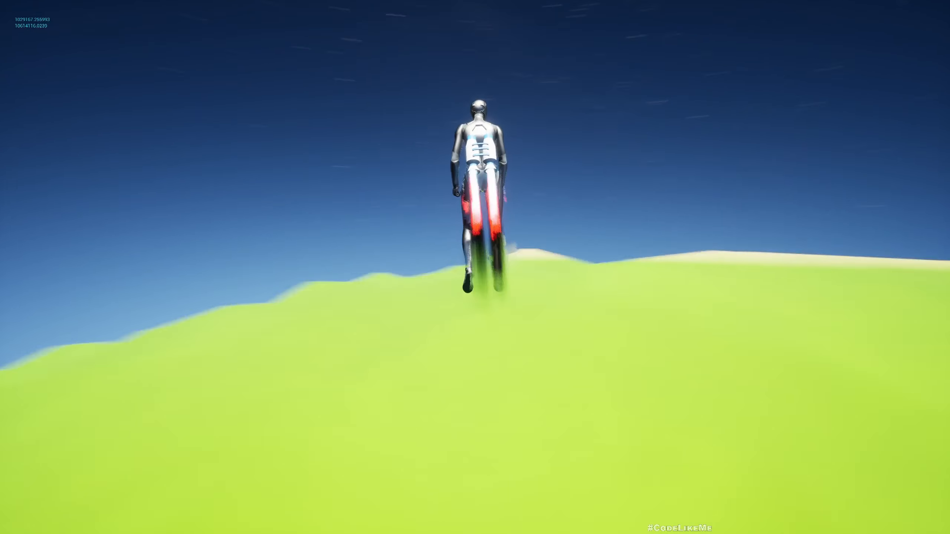
Climb high above the planet with the jetpack to examine the terrain colors, lakes and atmosphere from altitude.
key("space")
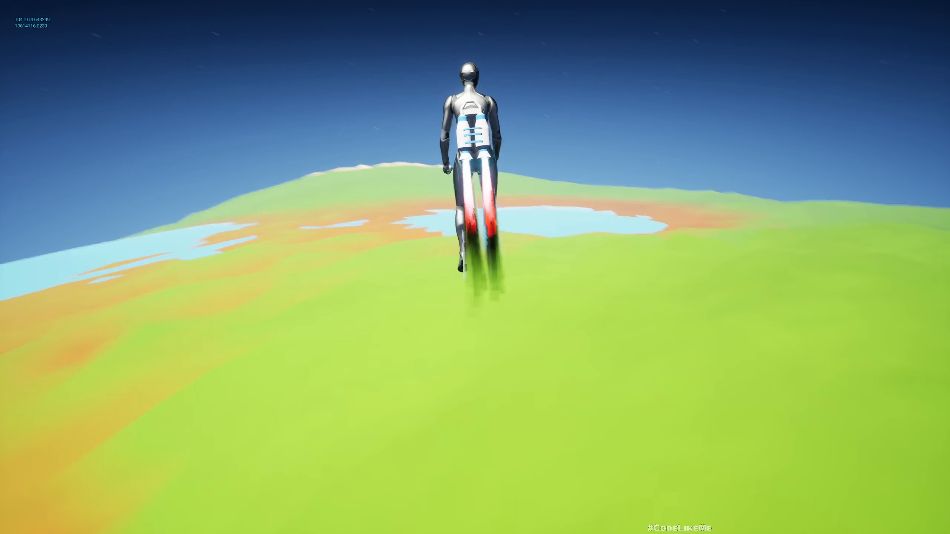
key("space")
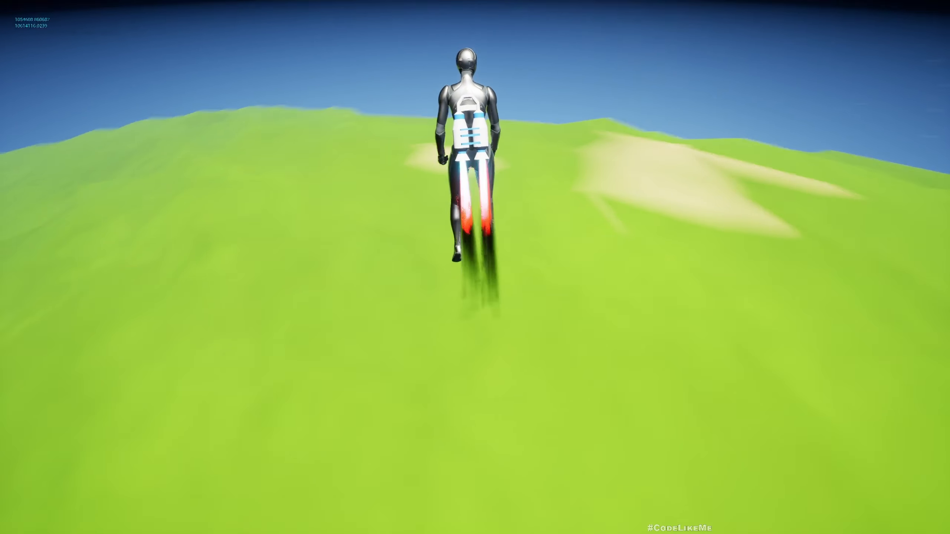
key("space")
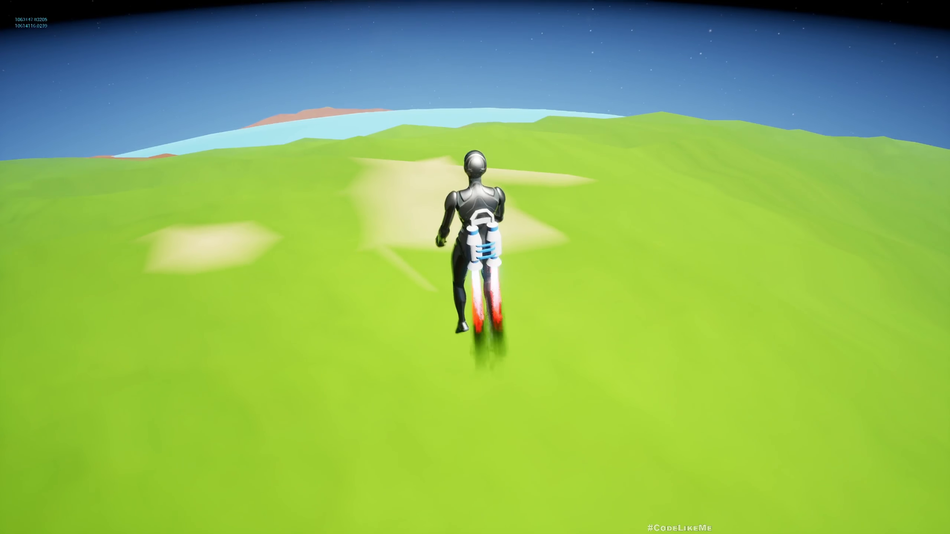
key("space")
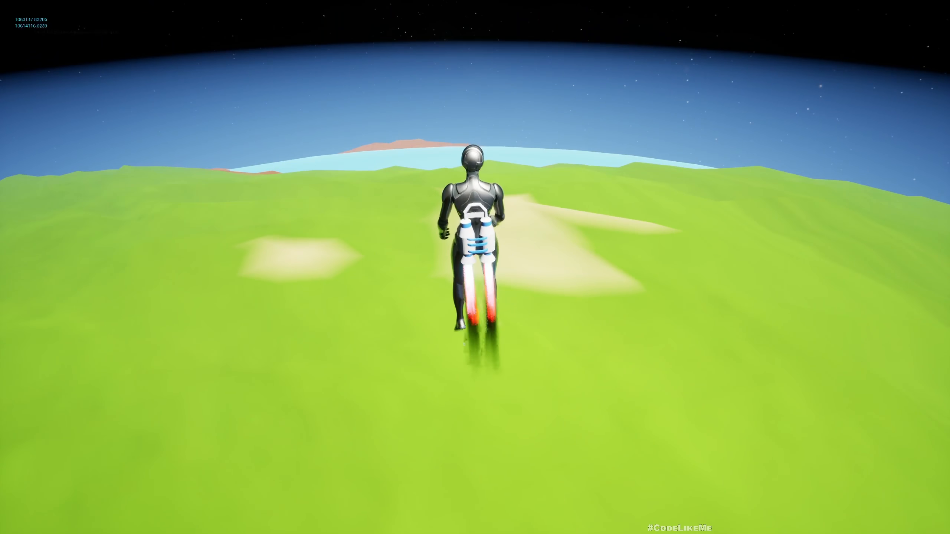
key("space")
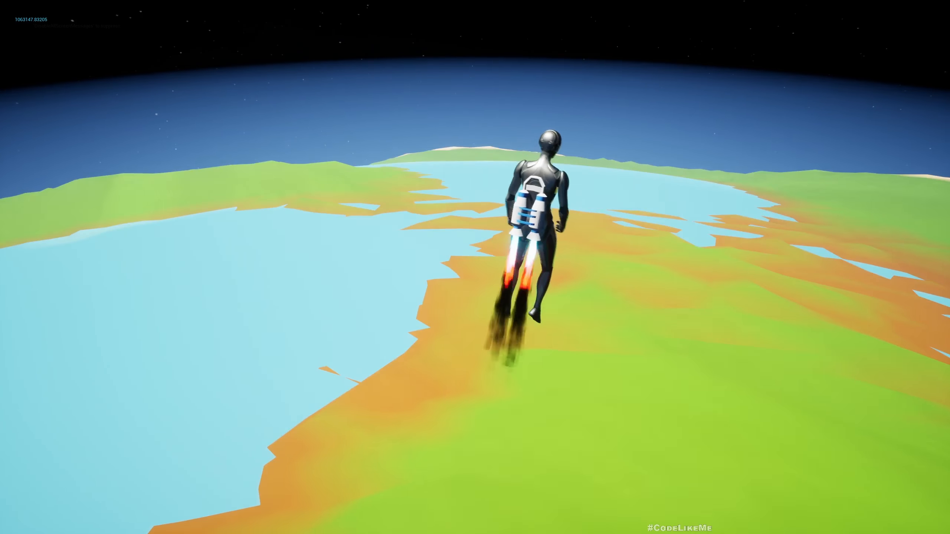
key("space")
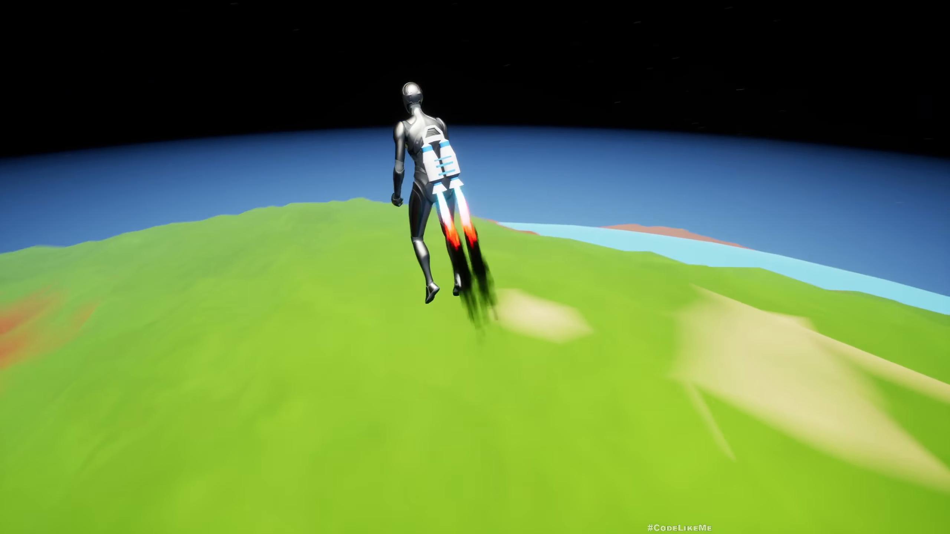
key("space")
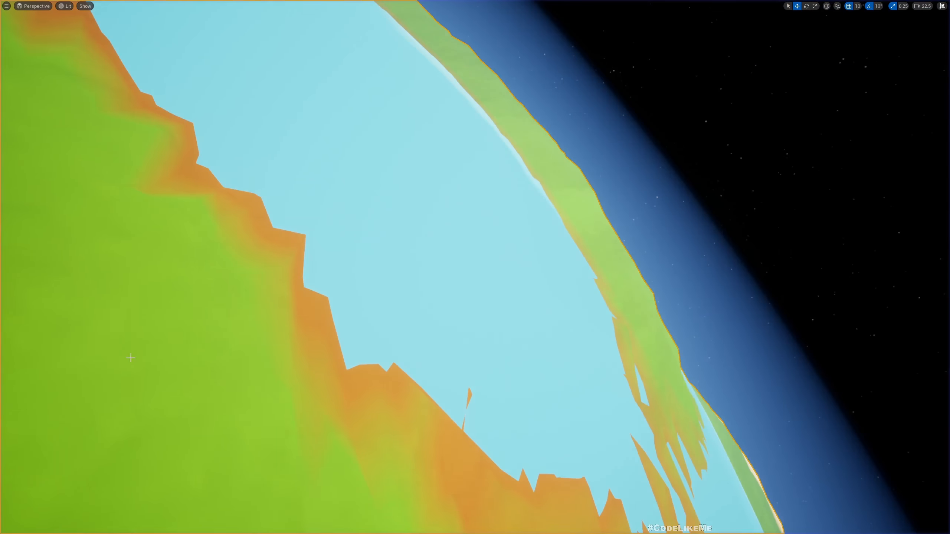
Move the editor camera to the brown shoreline near the planet's dark side and play the level from there.
right_click_drag(129, 358, 56, 356)
right_click_drag(475, 267, 153, 290)
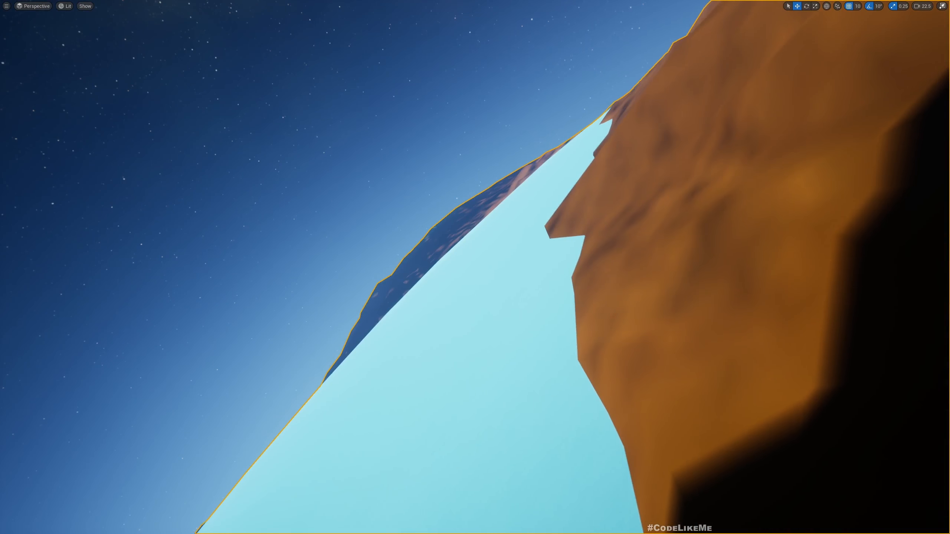
key("alt+p")
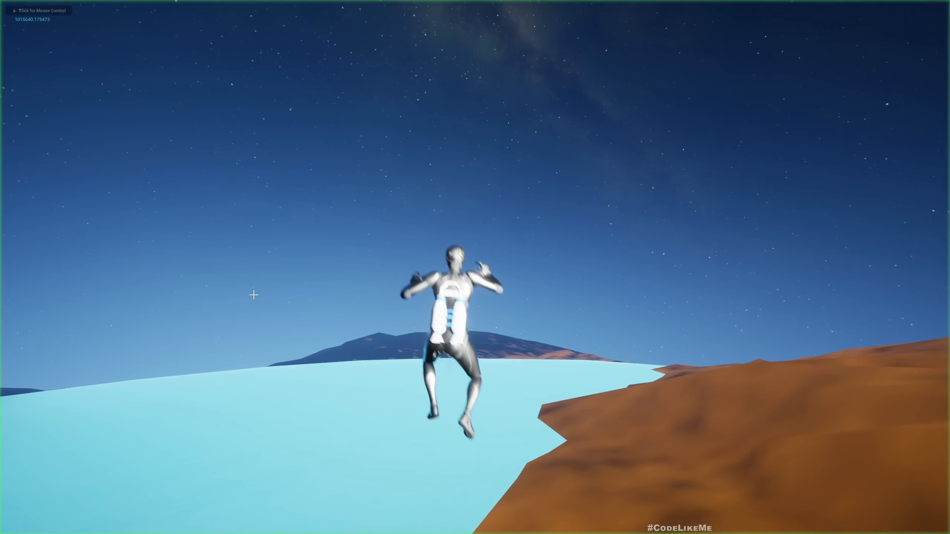
left_click(253, 295)
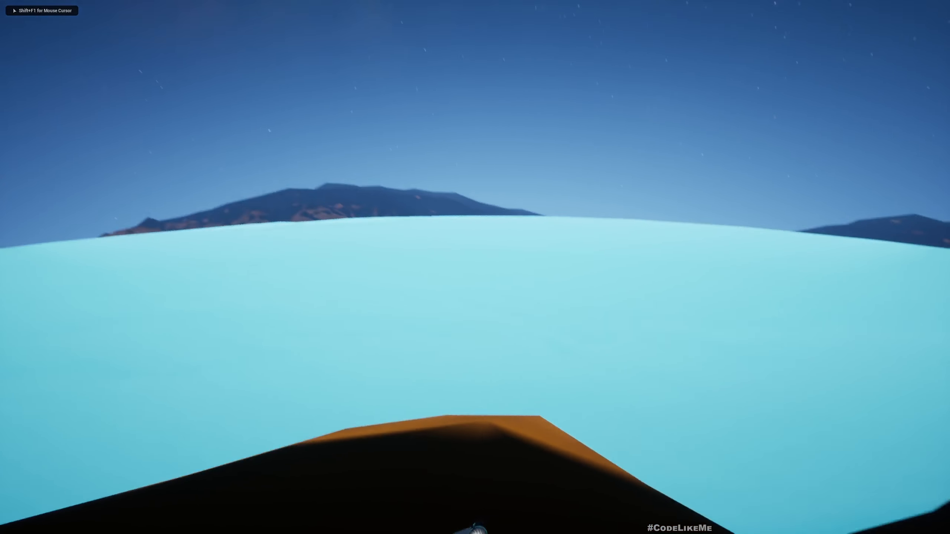
Fly the character above the shore with the jetpack to examine the water and sky, and stop the play session.
key("space")
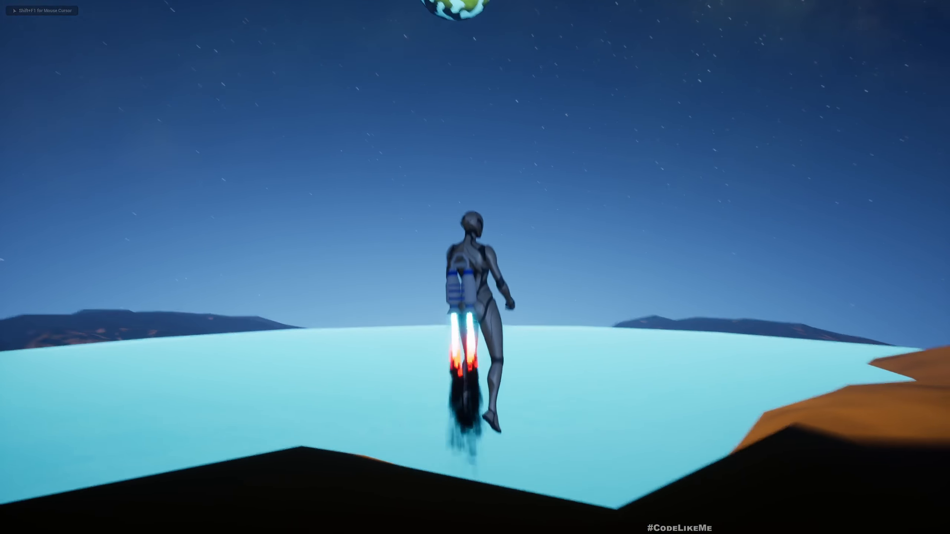
key("w")
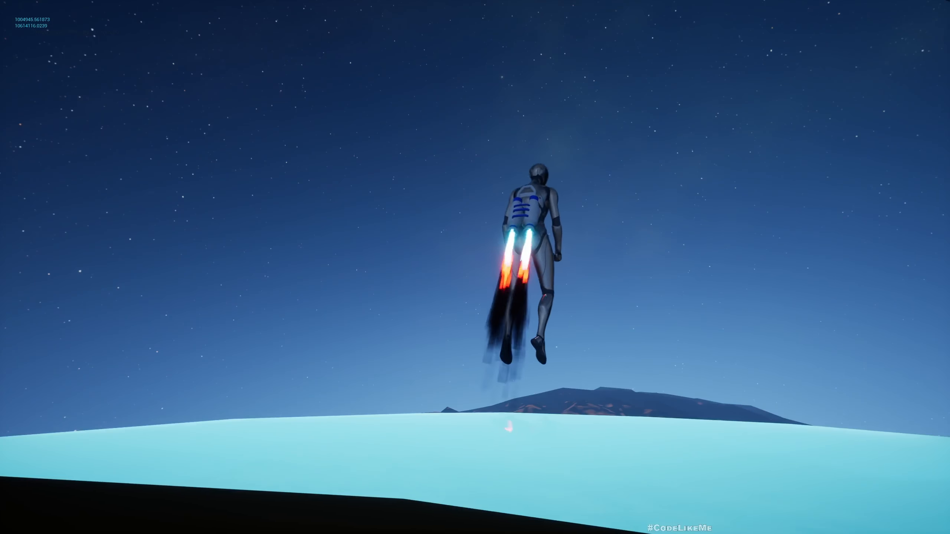
key("Escape")
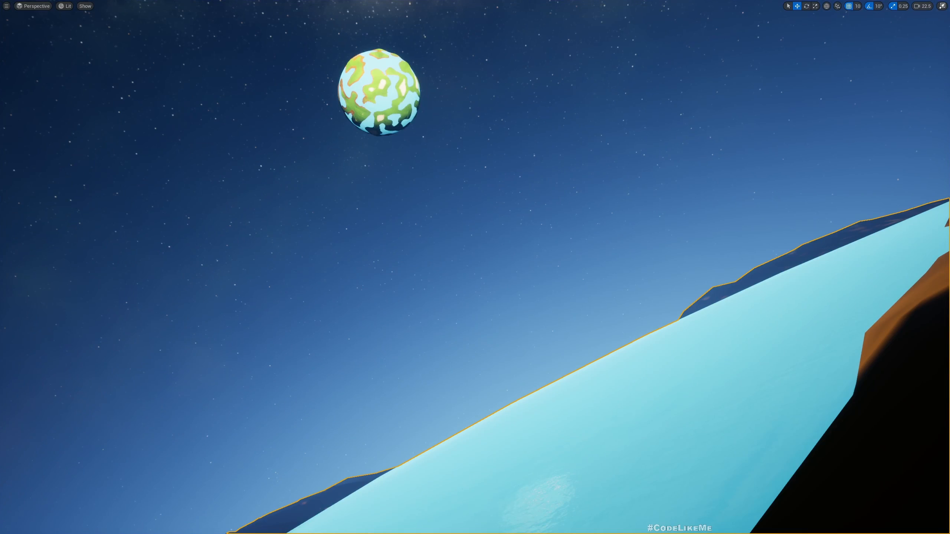
key("f")
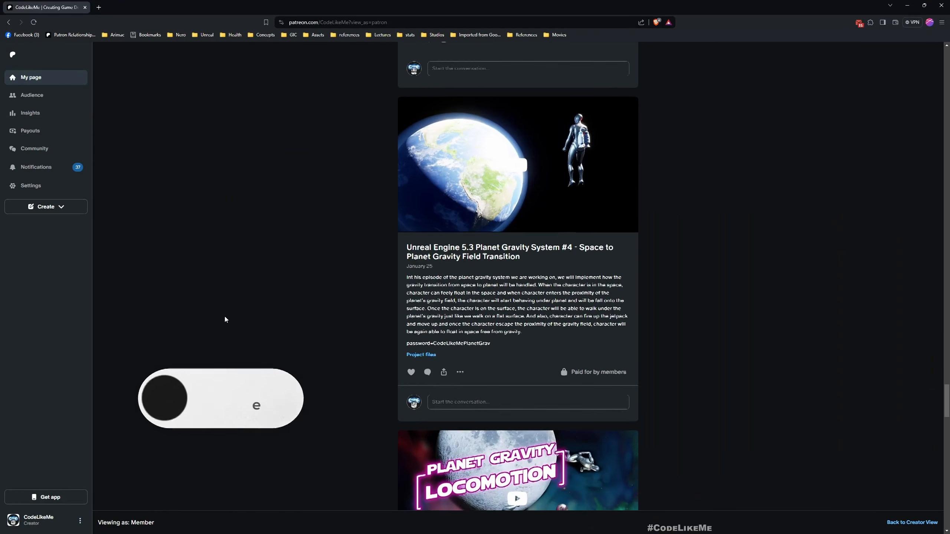
Browse the CodeLikeMe Patreon posts from the planet gravity series up to the newest planet generation project files.
scroll(225, 318, "up", 5)
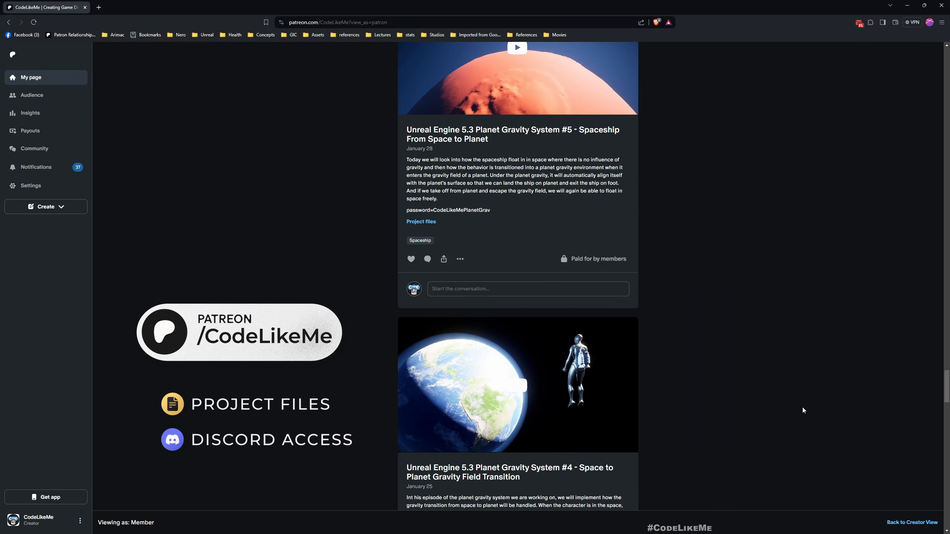
scroll(804, 407, "up", 8)
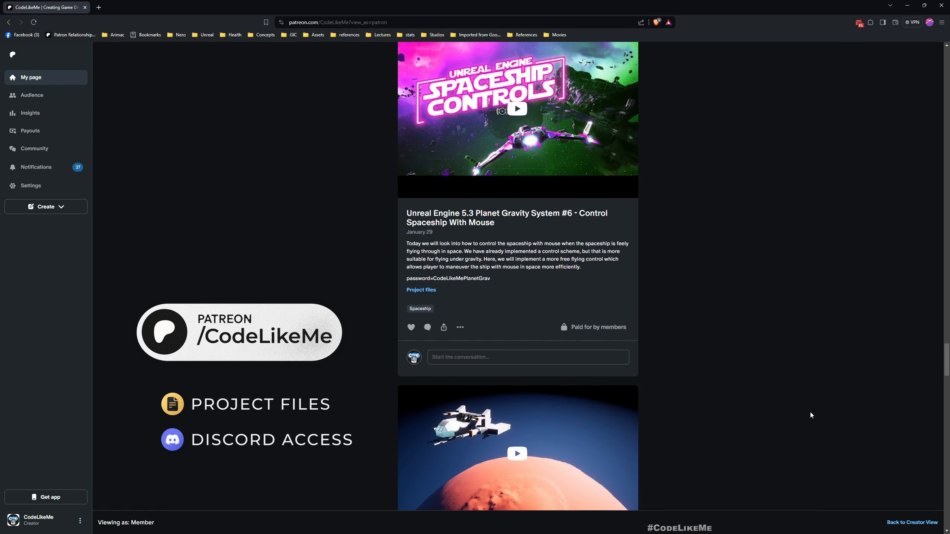
scroll(810, 415, "up", 12)
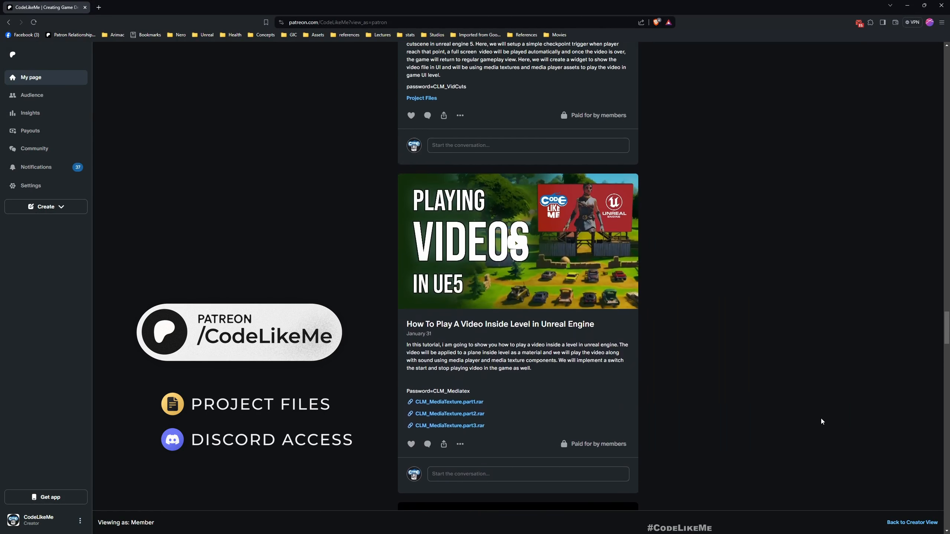
scroll(821, 417, "up", 14)
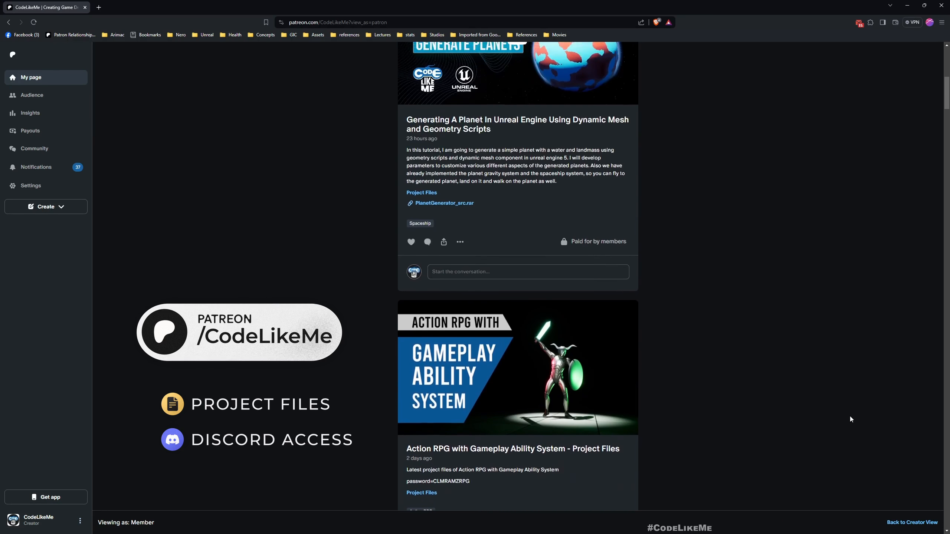
scroll(850, 420, "up", 9)
scroll(853, 420, "down", 4)
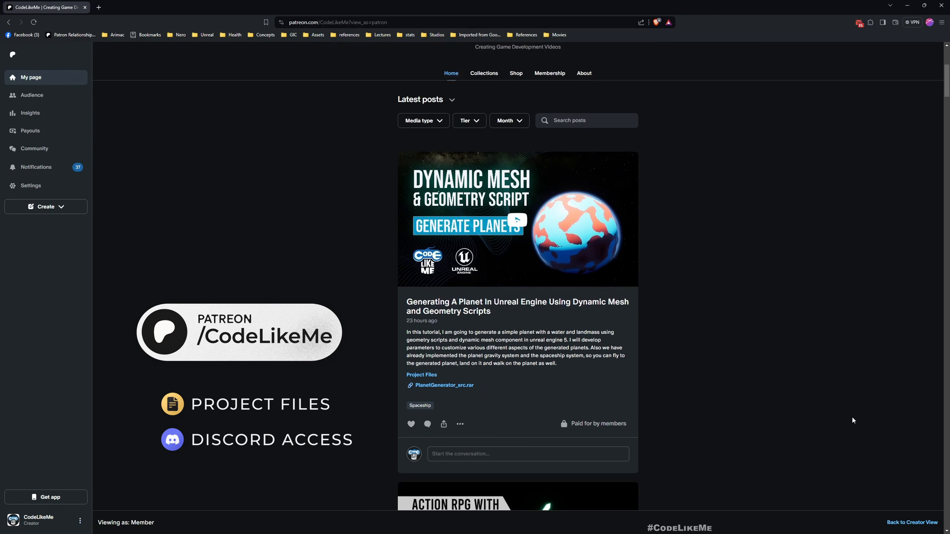
scroll(852, 421, "down", 1)
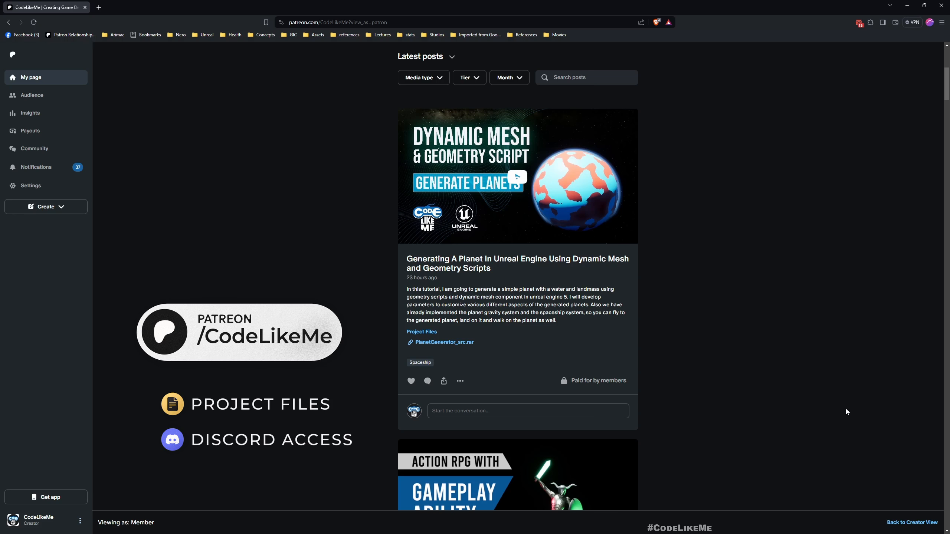
scroll(850, 410, "up", 7)
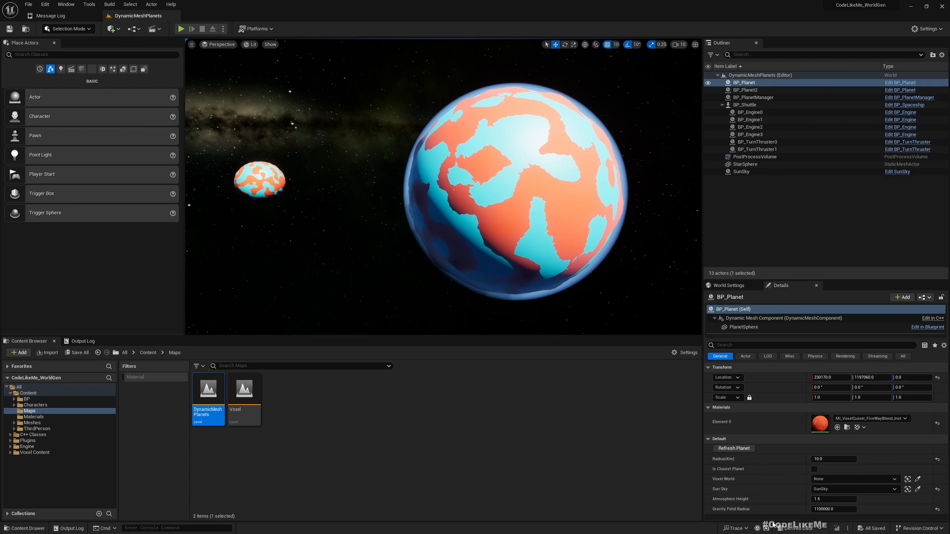
Refresh BP_Planet repeatedly in the DynamicMeshPlanets level to regenerate its land and water layout.
left_click(733, 448)
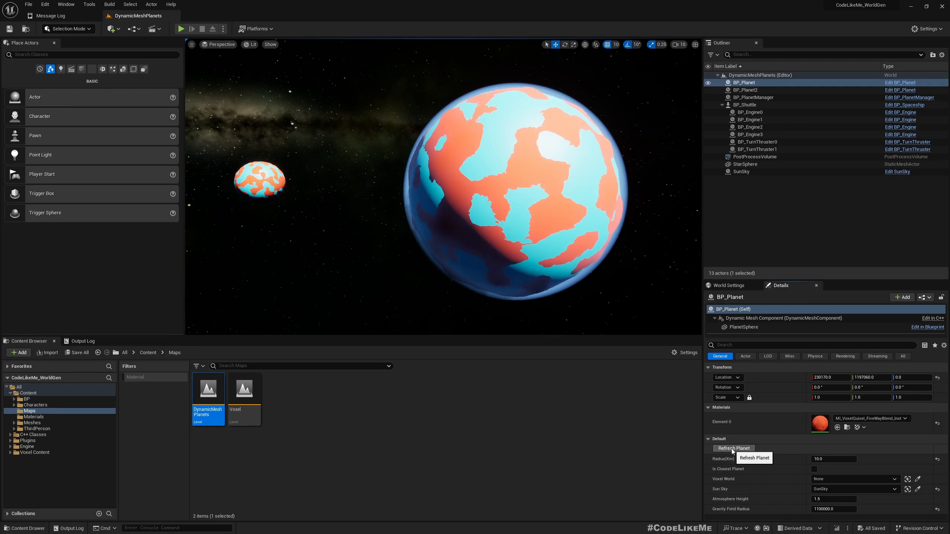
left_click(732, 448)
left_click(731, 448)
left_click(732, 449)
left_click(731, 448)
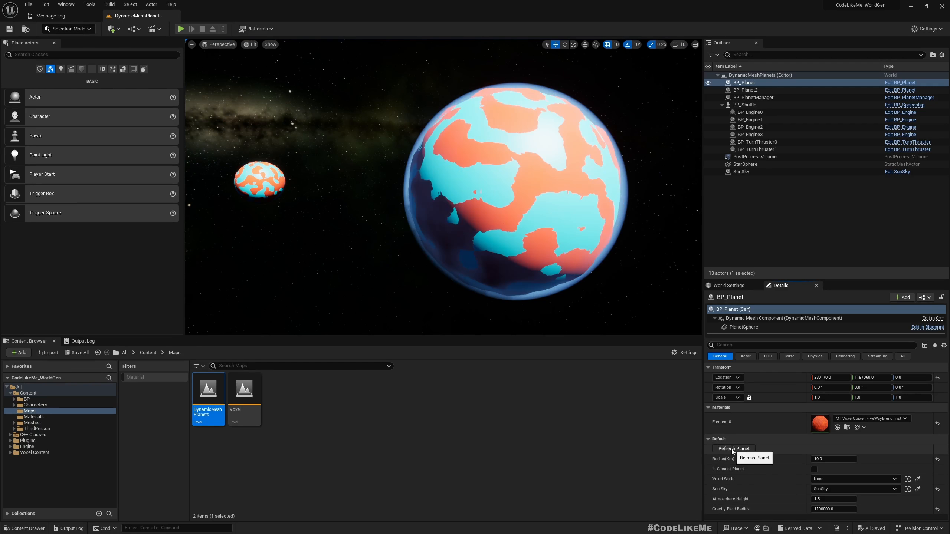
left_click(732, 449)
left_click(731, 448)
left_click(731, 448)
left_click(731, 449)
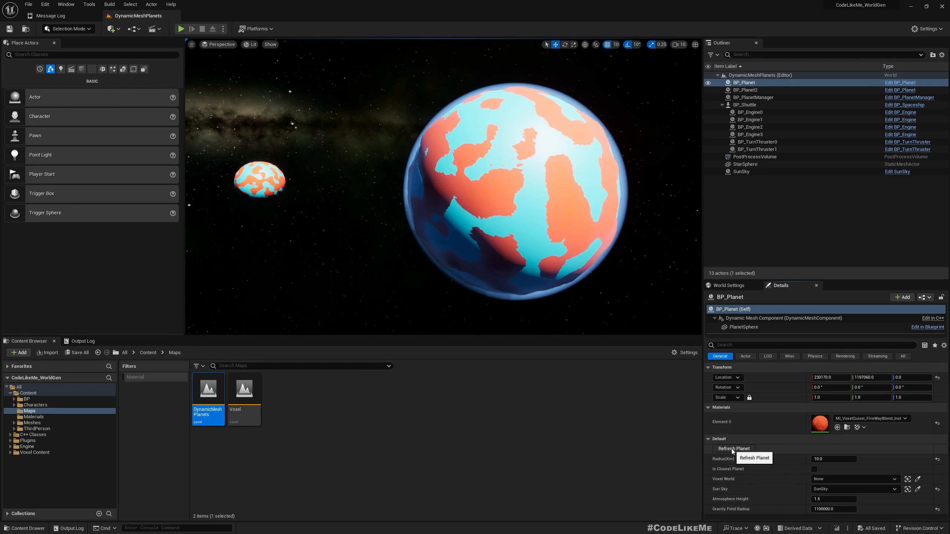
left_click(732, 448)
left_click(732, 448)
left_click(731, 448)
left_click(731, 448)
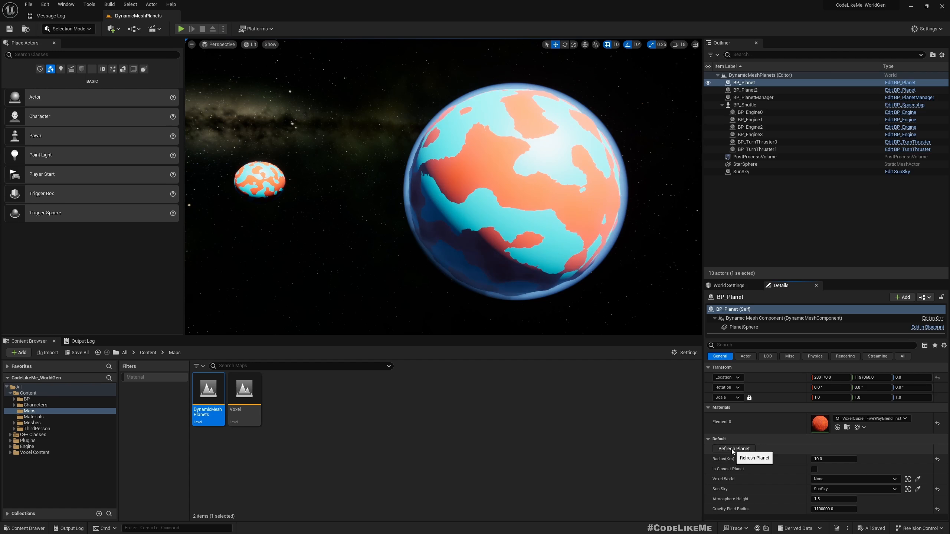
left_click(731, 448)
left_click(731, 448)
left_click(732, 449)
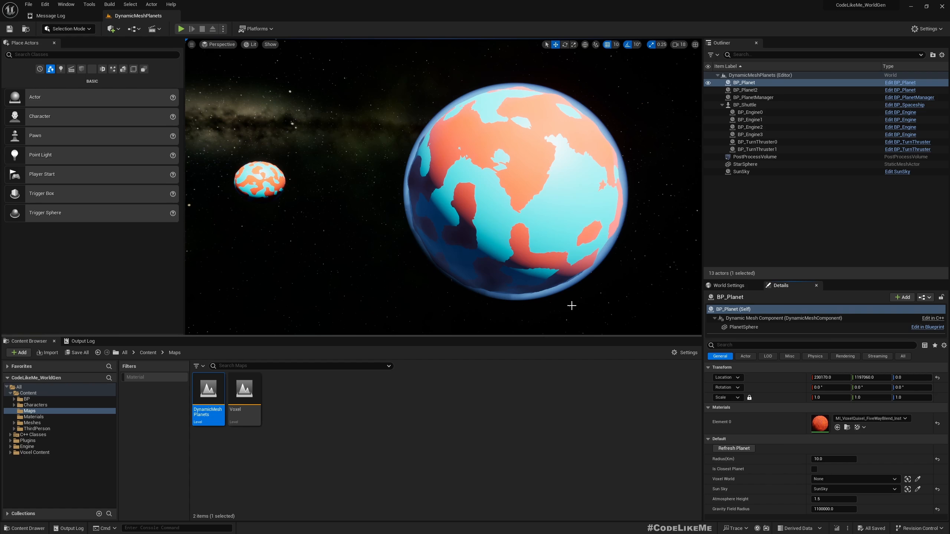
Fly the camera close to BP_Planet and back out to examine its flat land and water colors.
right_click_drag(504, 179, 511, 138)
scroll(505, 179, "up", 1)
key("w")
key("w")
scroll(503, 179, "up", 2)
key("w")
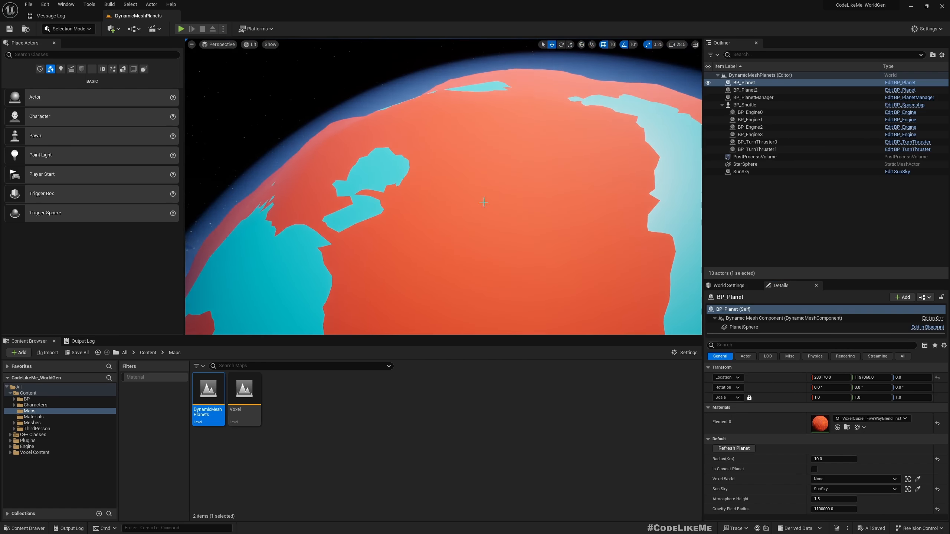
key("w")
right_click_drag(484, 201, 487, 224)
key("w")
key("s")
scroll(481, 209, "up", 1)
key("s")
key("w")
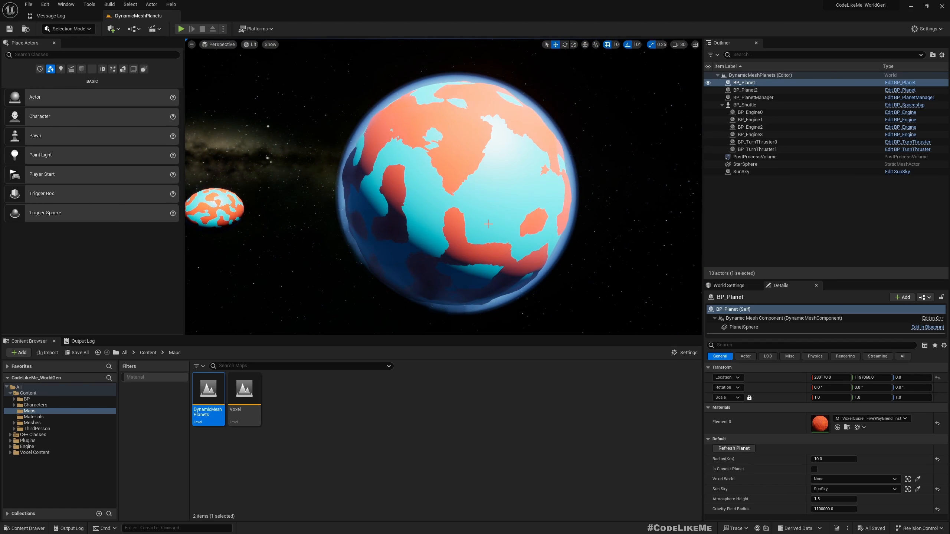
Create a folder named M_Planet inside the project's Materials folder and open it.
left_click(34, 416)
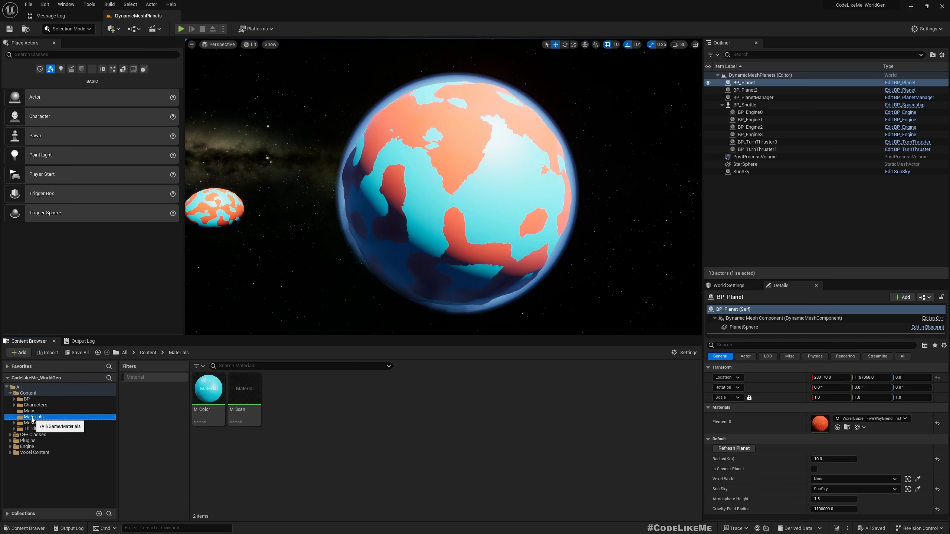
right_click(315, 404)
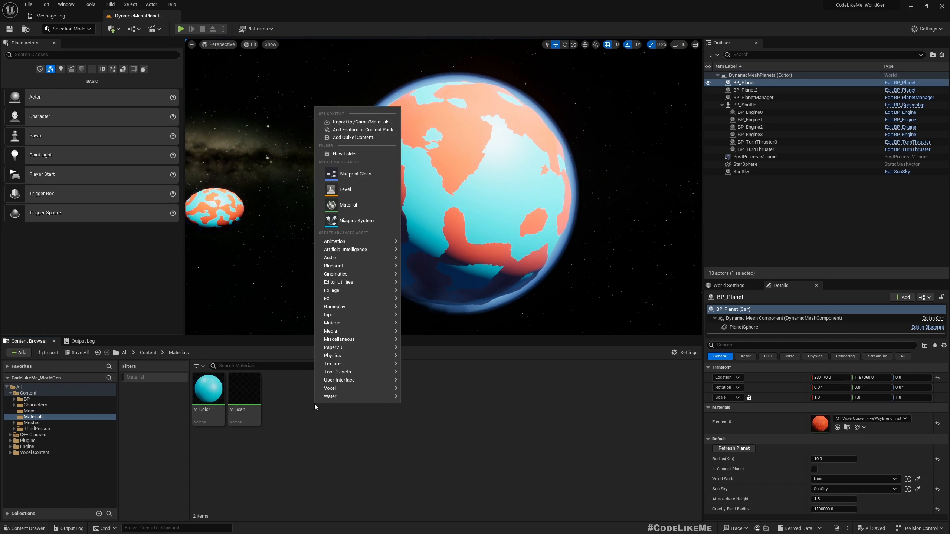
left_click(341, 154)
type("M_P")
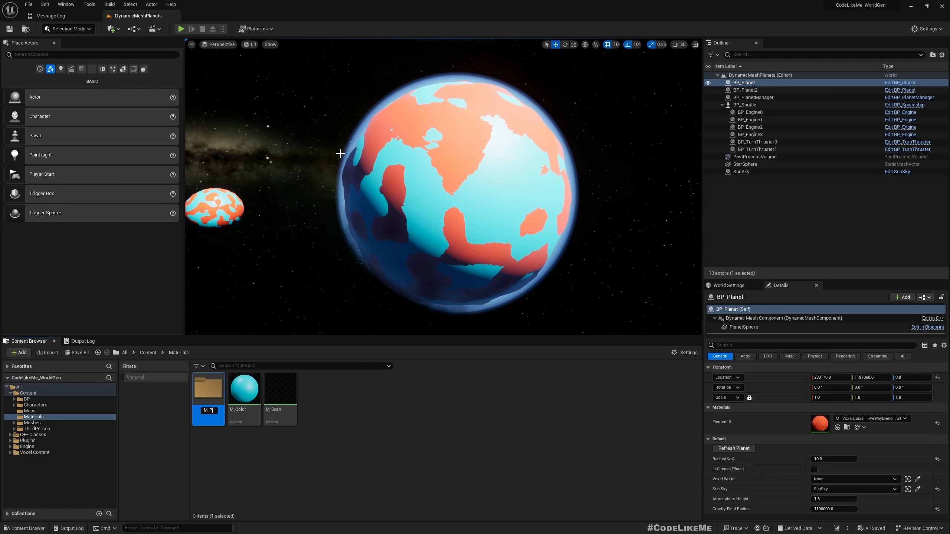
key("Return")
key("Return")
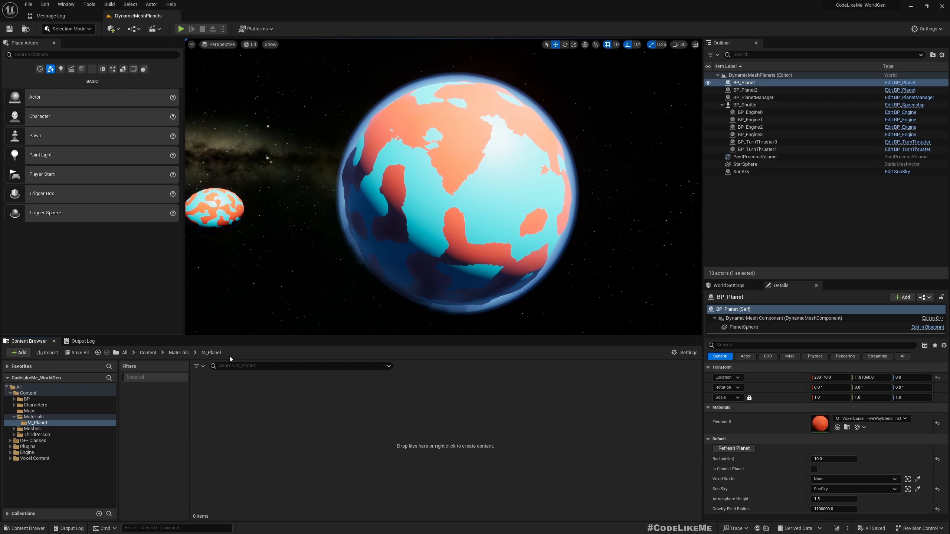
Rename the M_Planet folder to Planets.
left_click(40, 422)
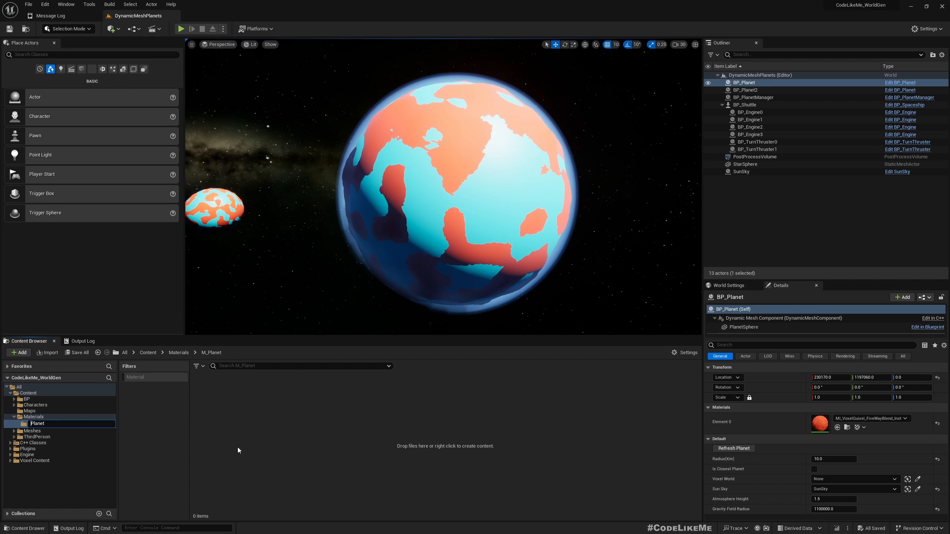
type("Planets")
key("Return")
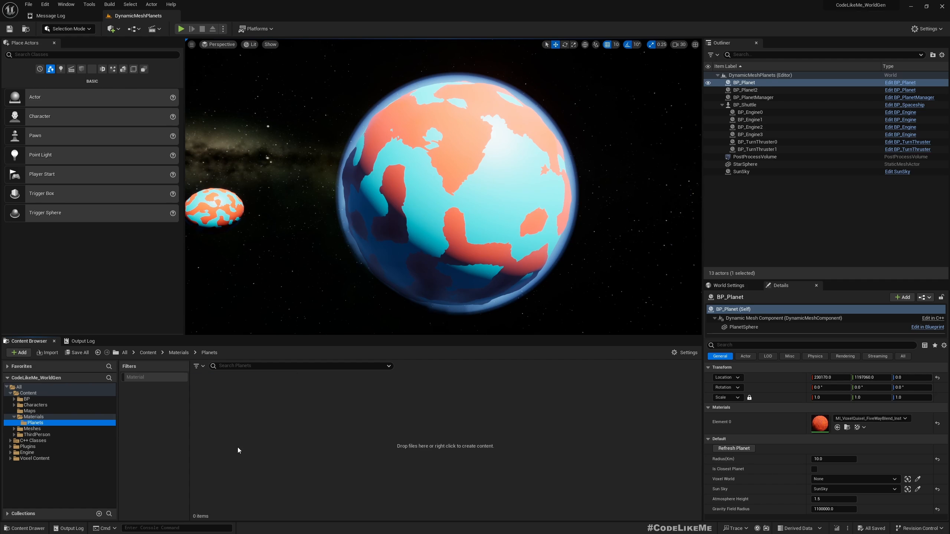
Create a new material named M_Planet in the Planets folder.
right_click(238, 447)
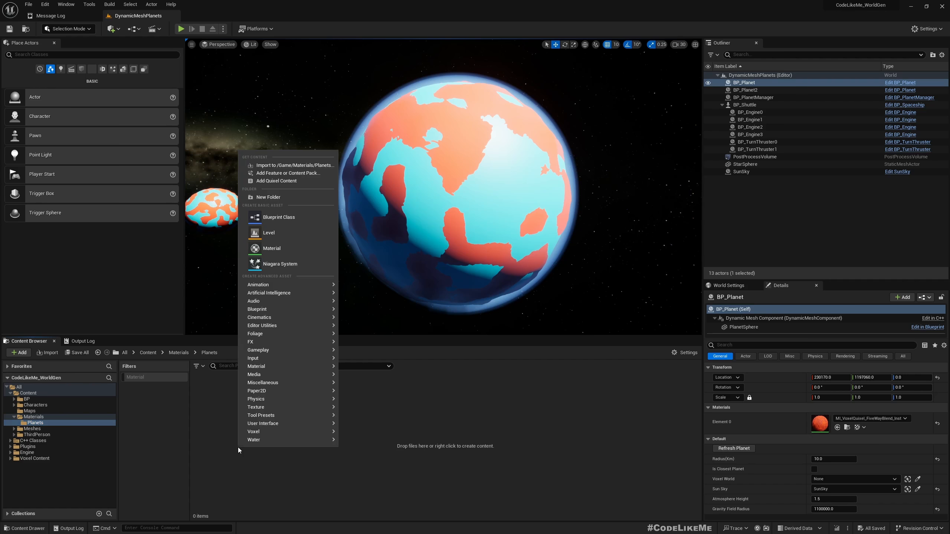
left_click(272, 248)
type("M_Planet")
key("Return")
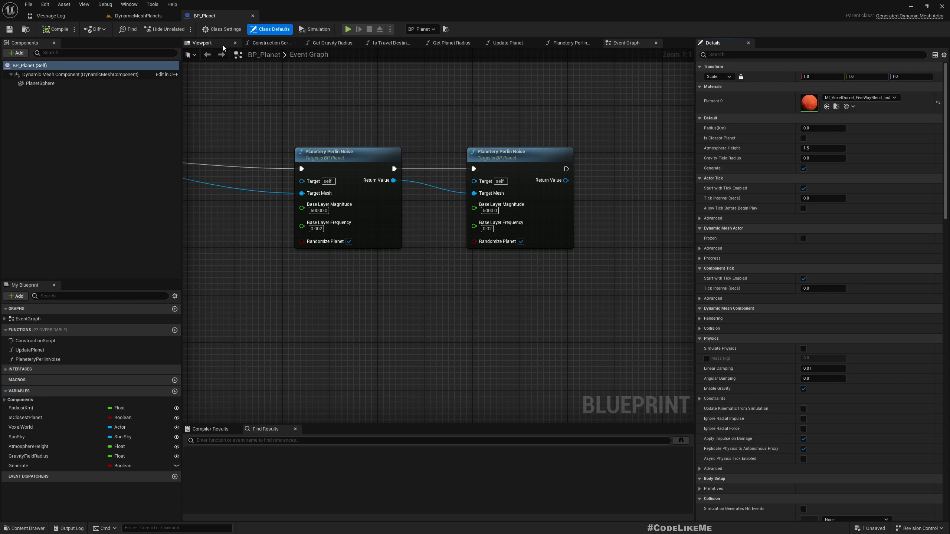
Assign M_Planet as the Element 0 material of BP_Planet's Dynamic Mesh Component and return to the DynamicMeshPlanets level.
left_click(202, 43)
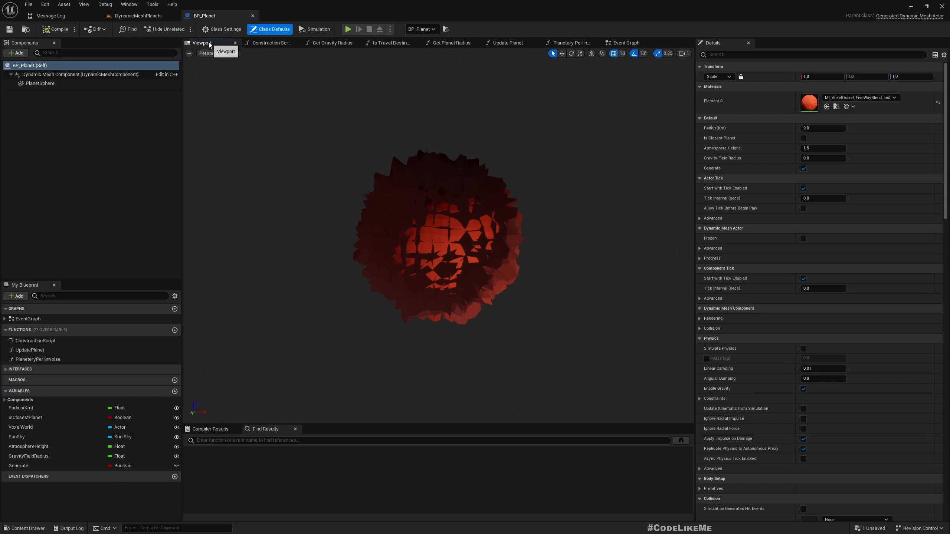
left_click(37, 83)
left_click(56, 75)
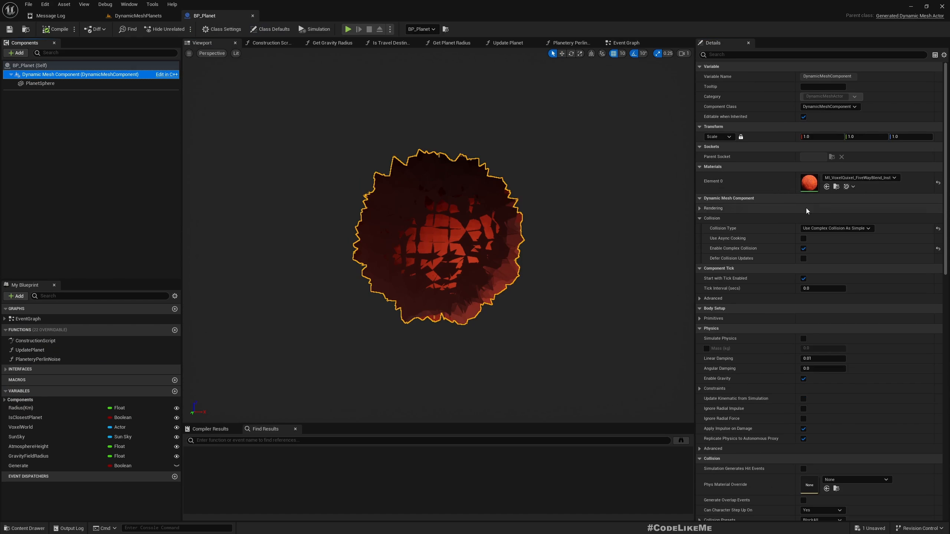
left_click(826, 187)
left_click(144, 16)
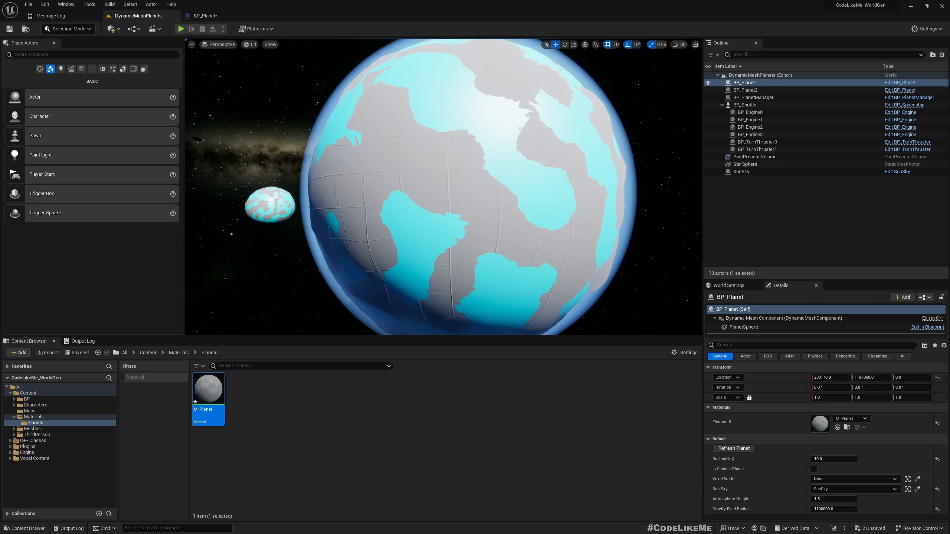
Open the M_Planet material graph and add a vector parameter named Color1 beside the material output node.
left_click_drag(0, 230, 303, 16)
right_click_drag(334, 137, 458, 206)
left_click_drag(571, 157, 469, 156)
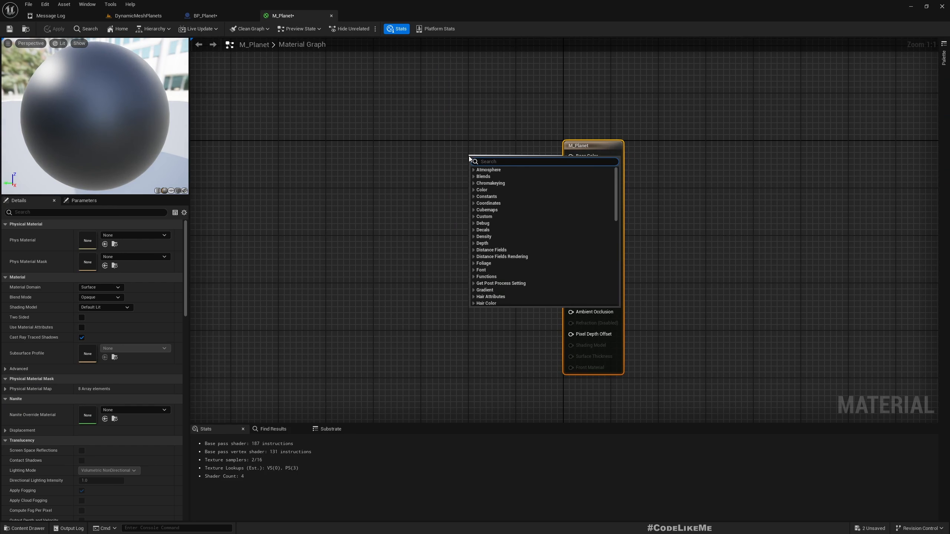
right_click_drag(326, 153, 393, 166)
right_click(394, 167)
type("vector p")
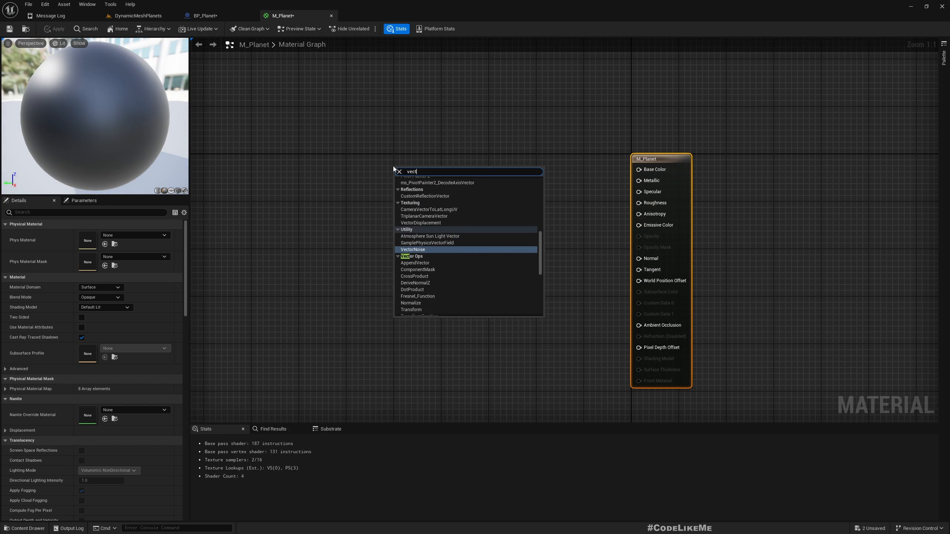
key("Return")
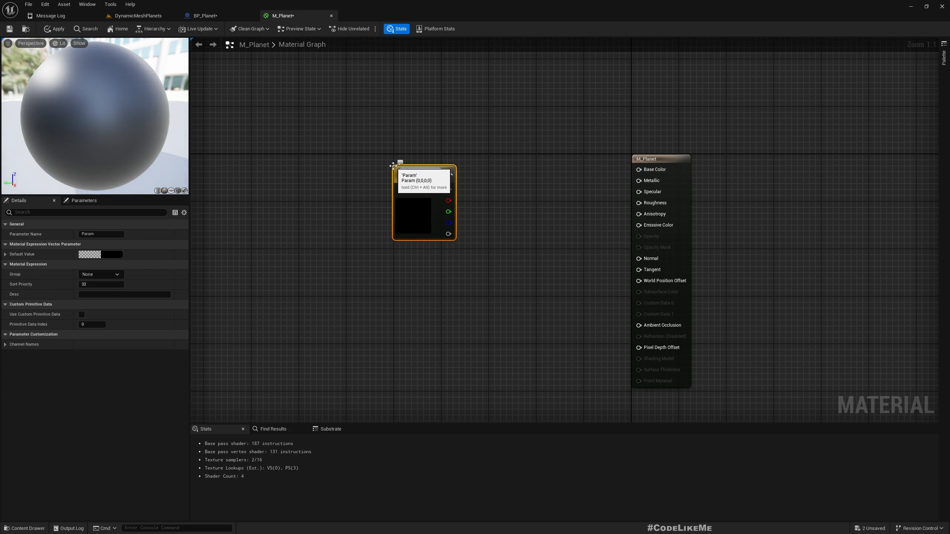
type("Color1")
key("Return")
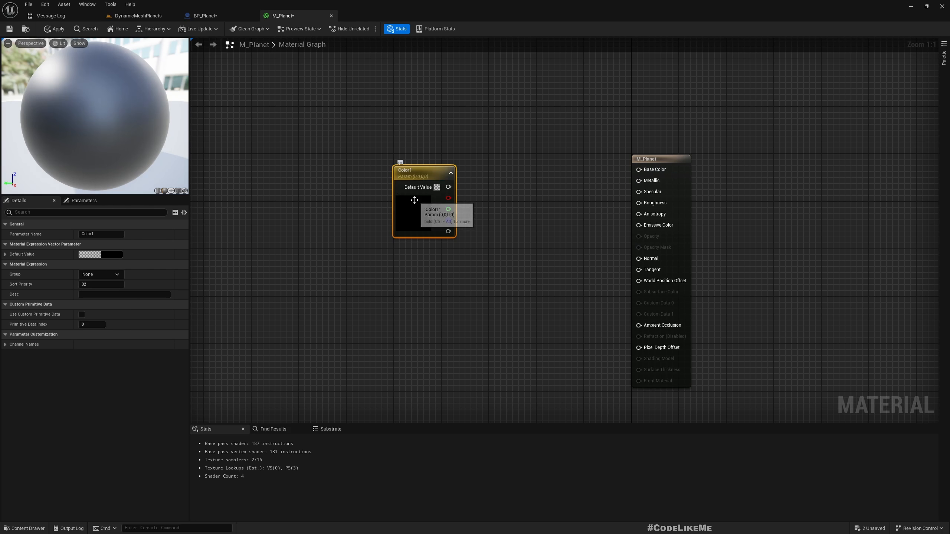
Set Color1's default value to a dark golden brown, hex sRGB 7C5C00FF.
double_click(415, 199)
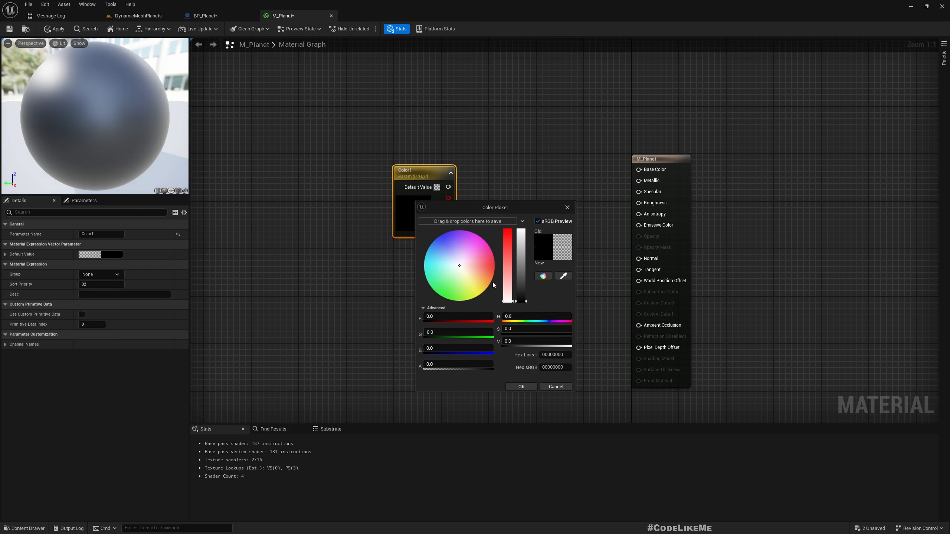
left_click_drag(493, 282, 511, 299)
left_click(520, 290)
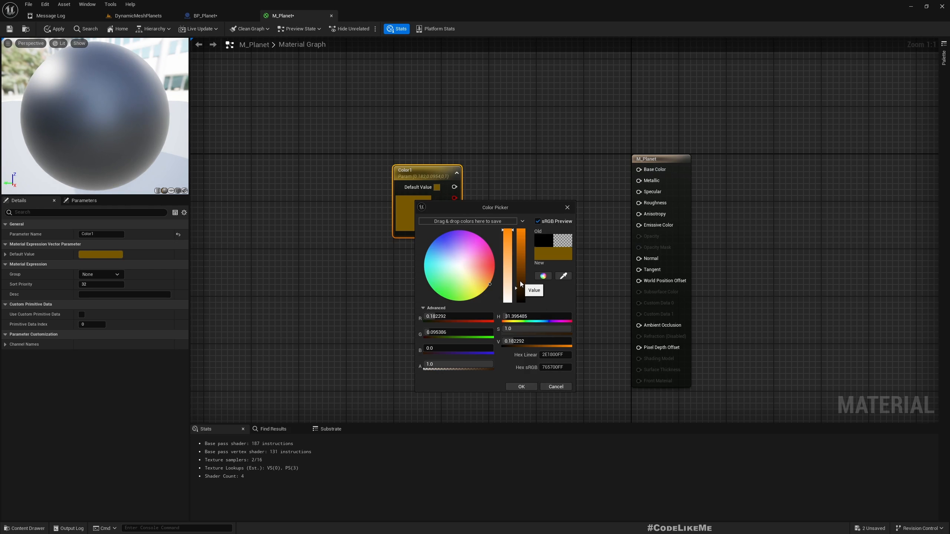
left_click(521, 290)
left_click_drag(519, 279, 521, 286)
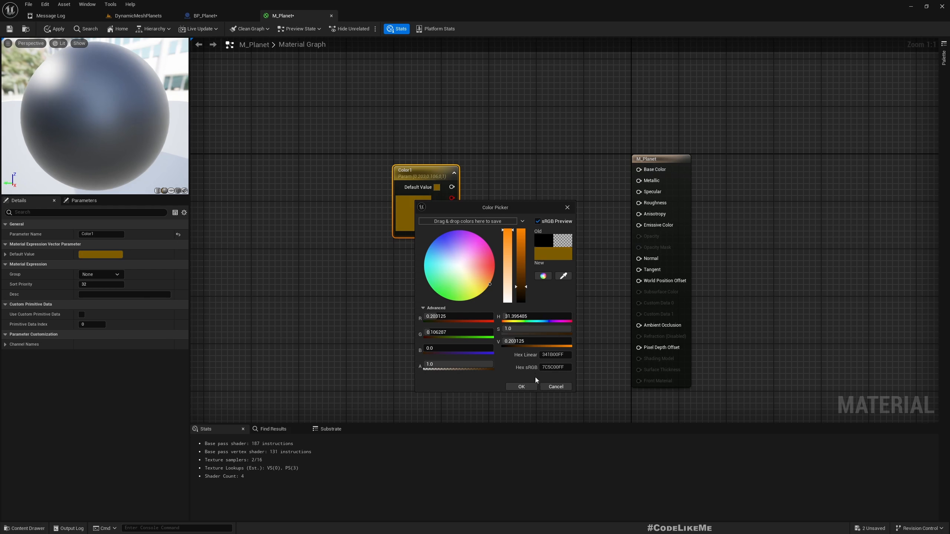
left_click(525, 388)
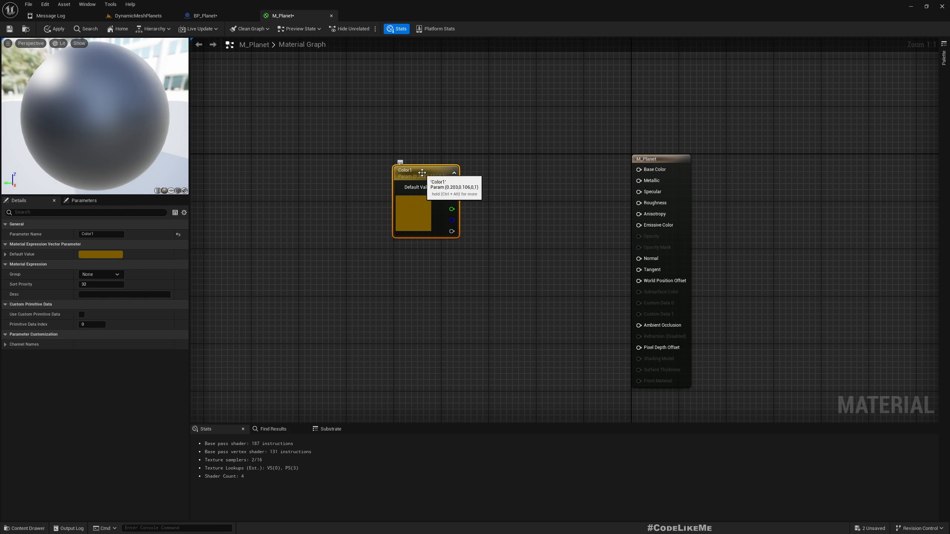
Duplicate the Color1 parameter, place the copy below it and rename it Color2.
key("ctrl+d")
left_click_drag(486, 189, 433, 256)
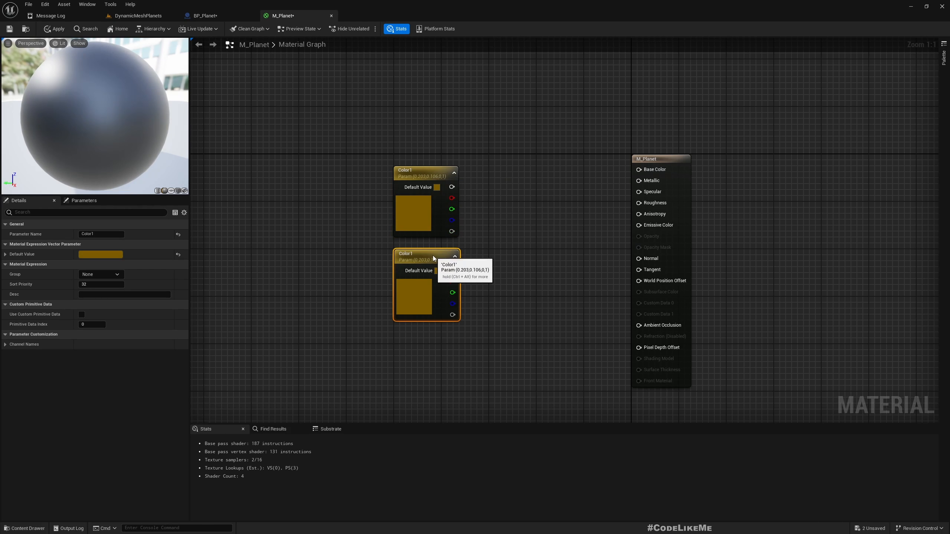
double_click(433, 256)
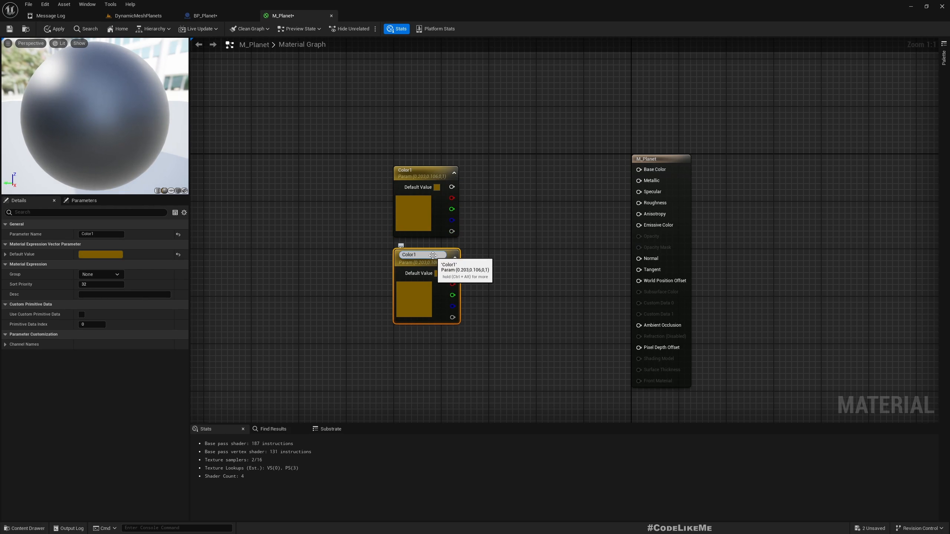
type("Color2")
key("Return")
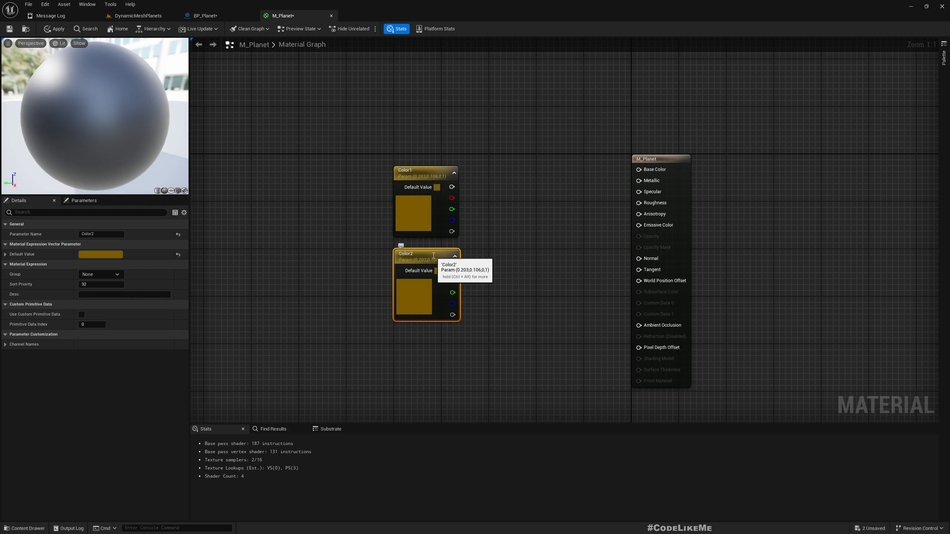
Set Color2's default value to a muted green, hex sRGB 387C63FF.
left_click(97, 255)
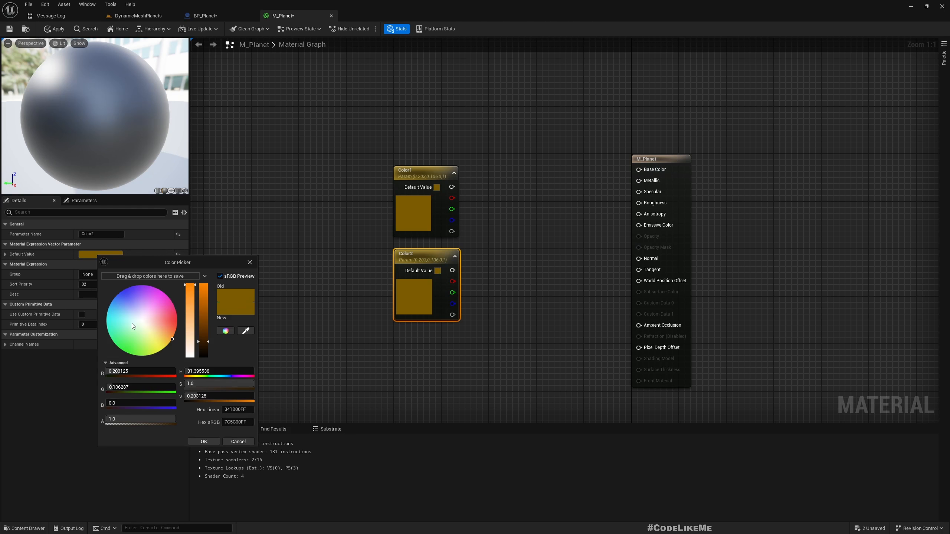
left_click_drag(133, 326, 109, 360)
left_click_drag(197, 375, 201, 377)
left_click_drag(111, 338, 113, 335)
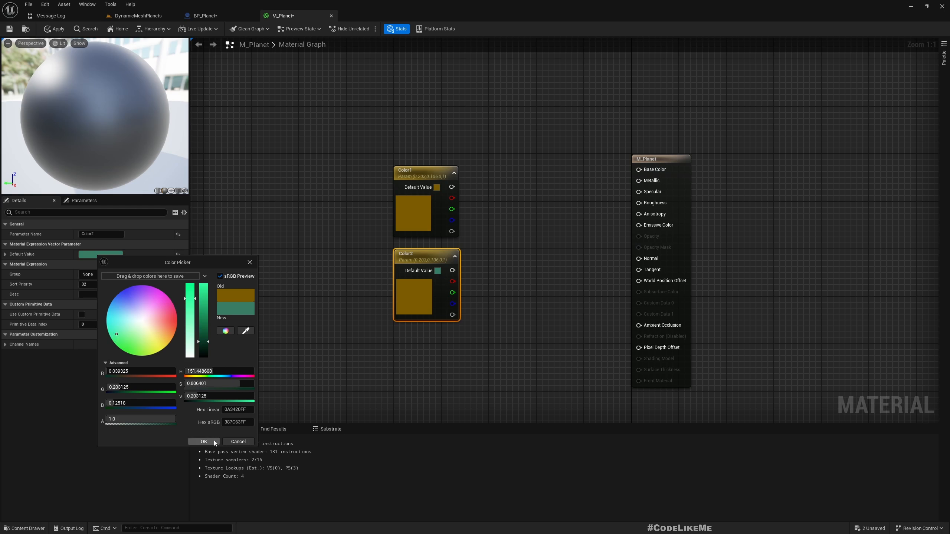
left_click(204, 441)
Blend Color1 and Color2 through a LinearInterpolate node into M_Planet's Base Color and apply the material.
left_click_drag(313, 154, 441, 256)
left_click_drag(441, 254, 393, 171)
right_click_drag(308, 301, 337, 357)
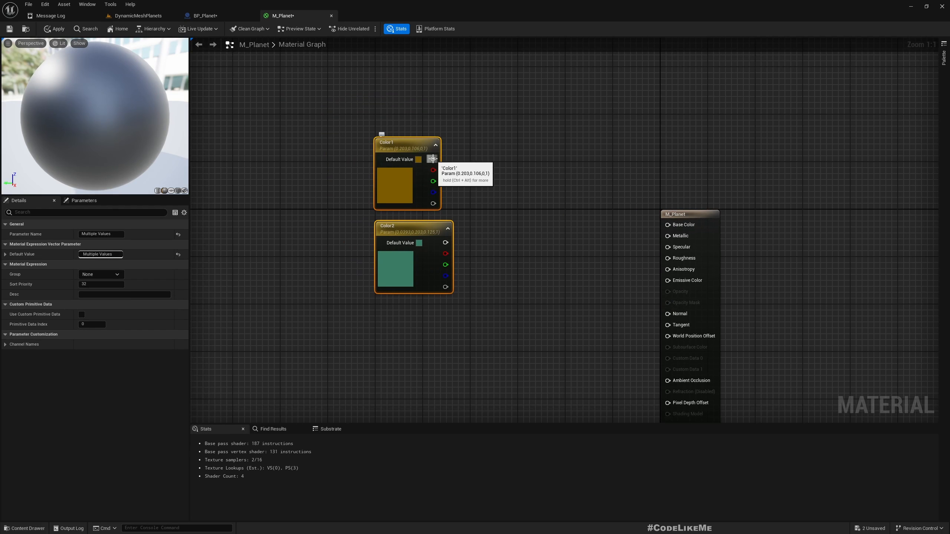
left_click_drag(432, 159, 507, 236)
type("lerp")
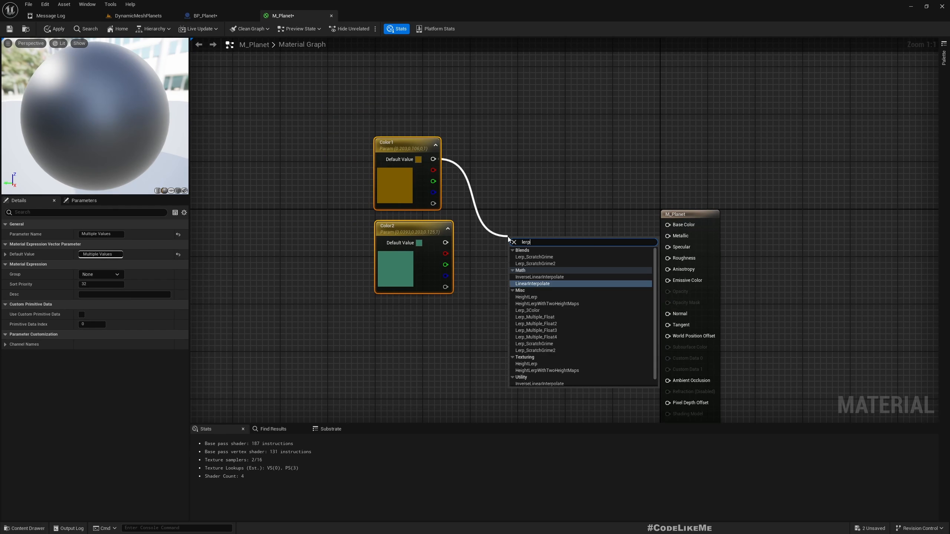
key("Return")
left_click_drag(449, 242, 668, 225)
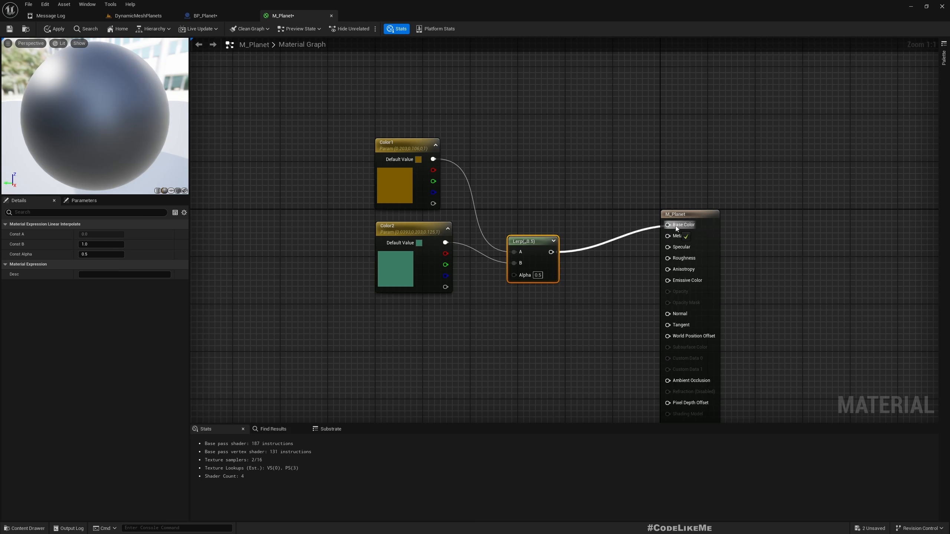
left_click(53, 30)
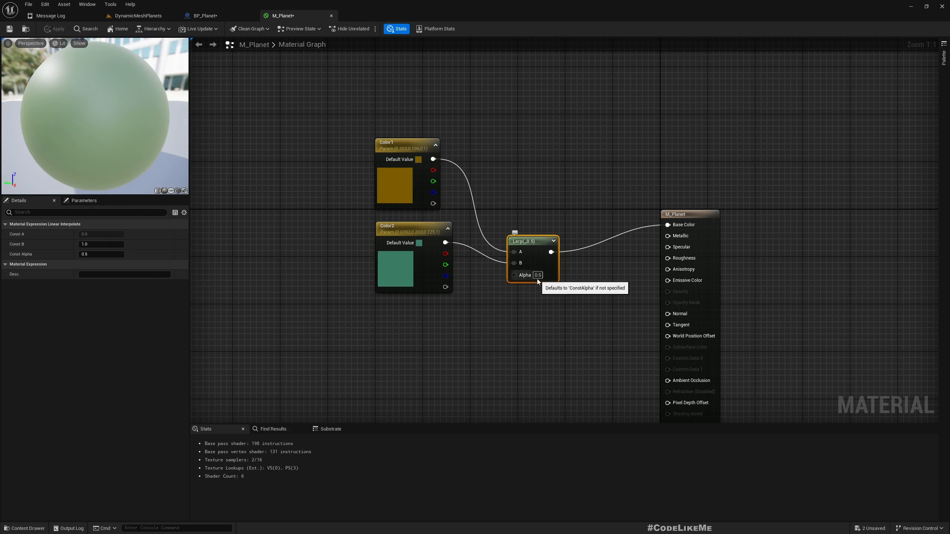
Fly around BP_Planet in the DynamicMeshPlanets level to examine its blended land color.
left_click(136, 15)
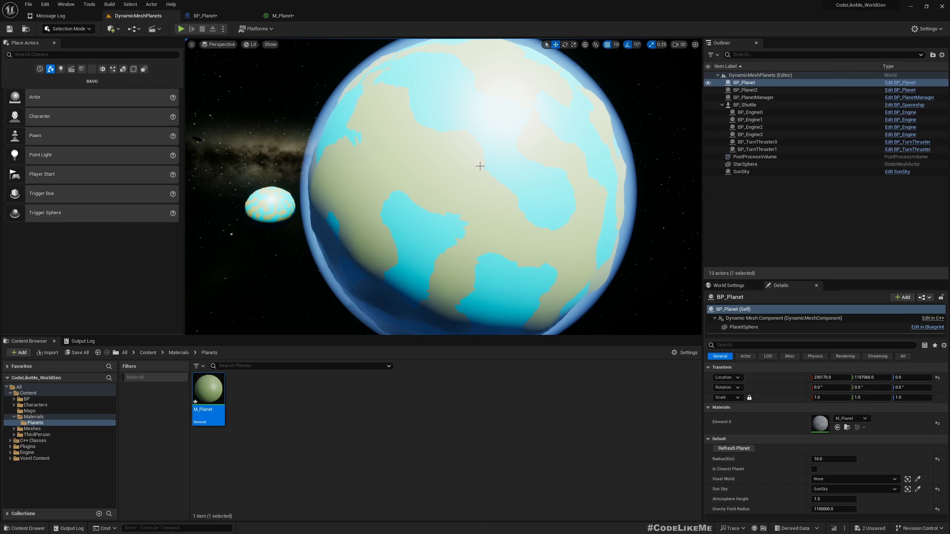
right_click_drag(443, 186, 322, 169)
key("w")
key("w")
key("s")
right_click_drag(385, 174, 539, 150)
key("s")
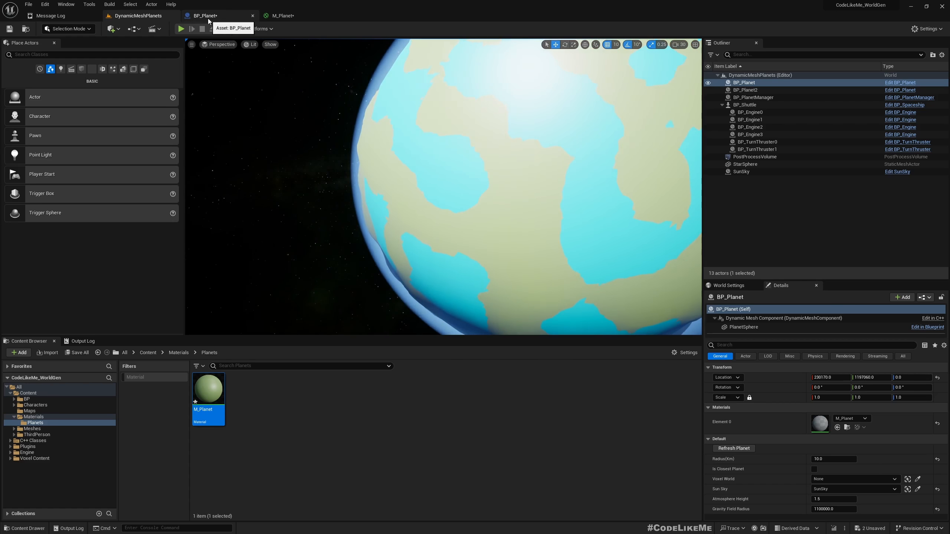
key("f")
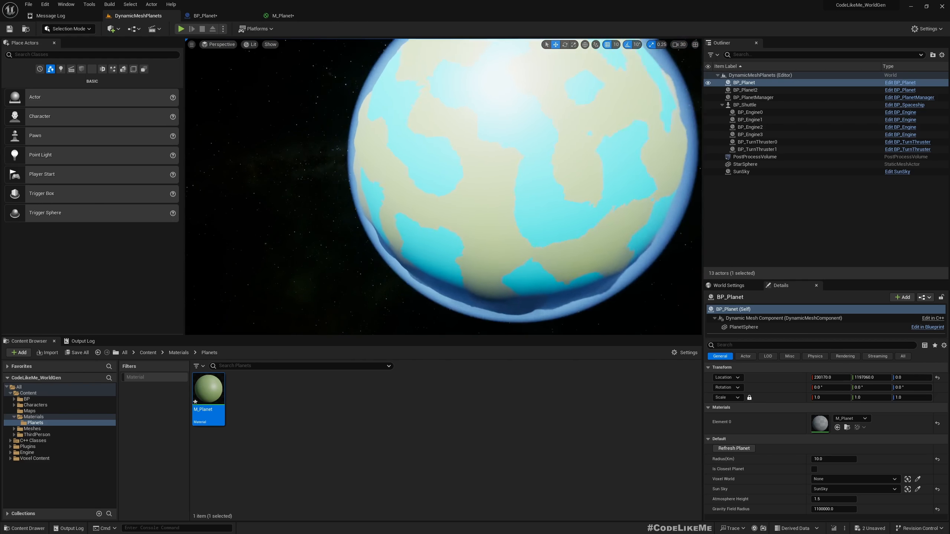
Add an Absolute World Position node to the M_Planet material graph, below and to the left of the Color2 parameter.
left_click(305, 15)
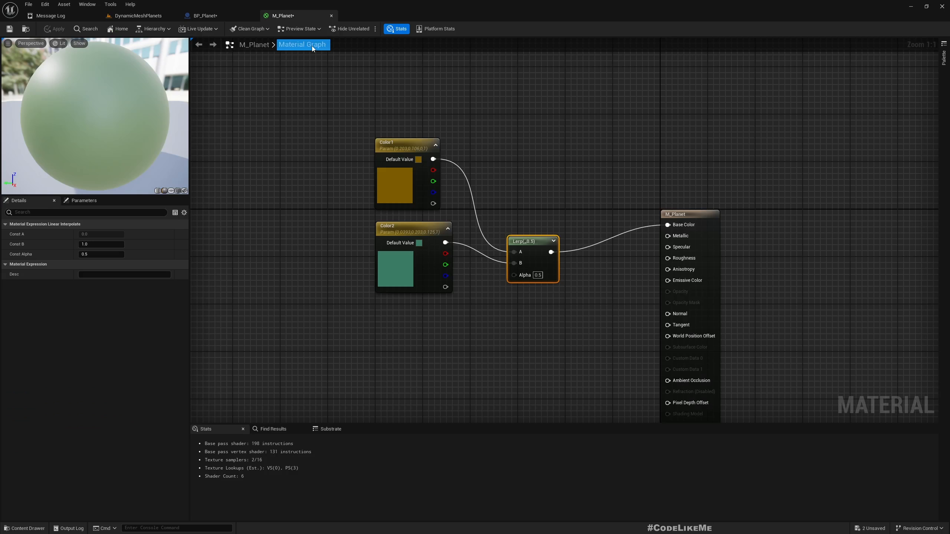
right_click_drag(460, 334, 482, 225)
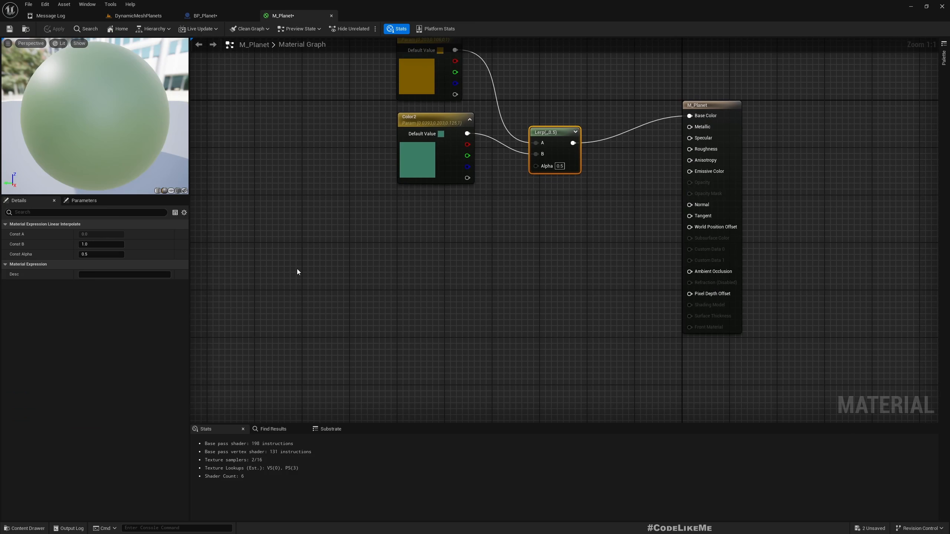
right_click(297, 269)
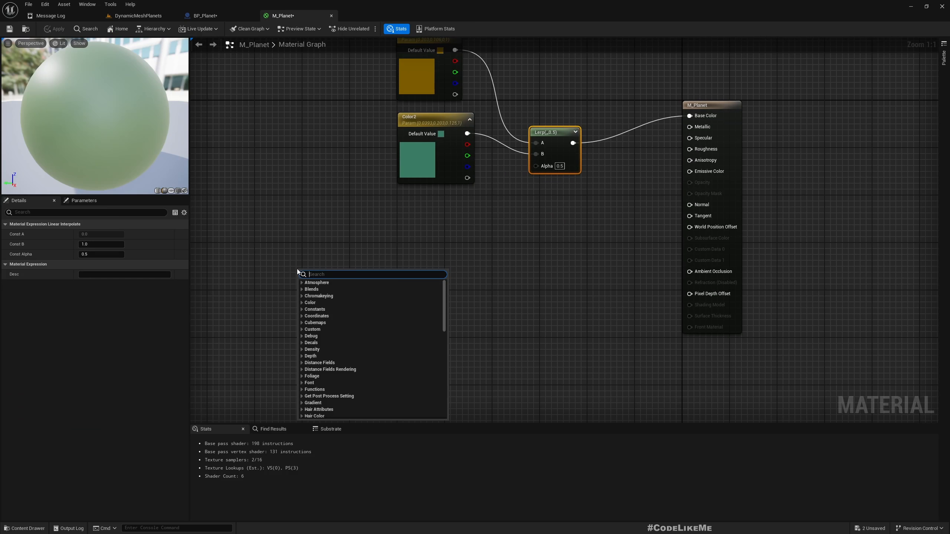
right_click_drag(262, 247, 288, 239)
right_click(291, 261)
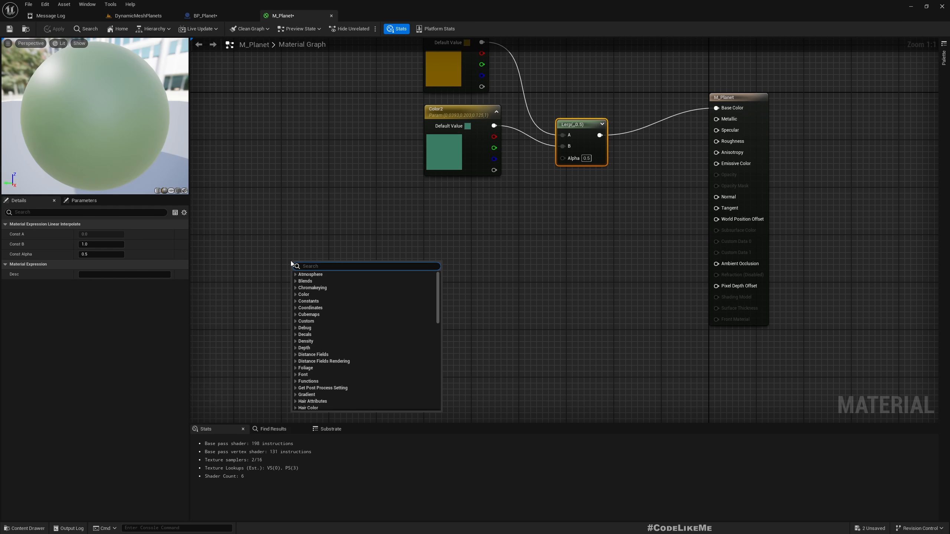
type("a")
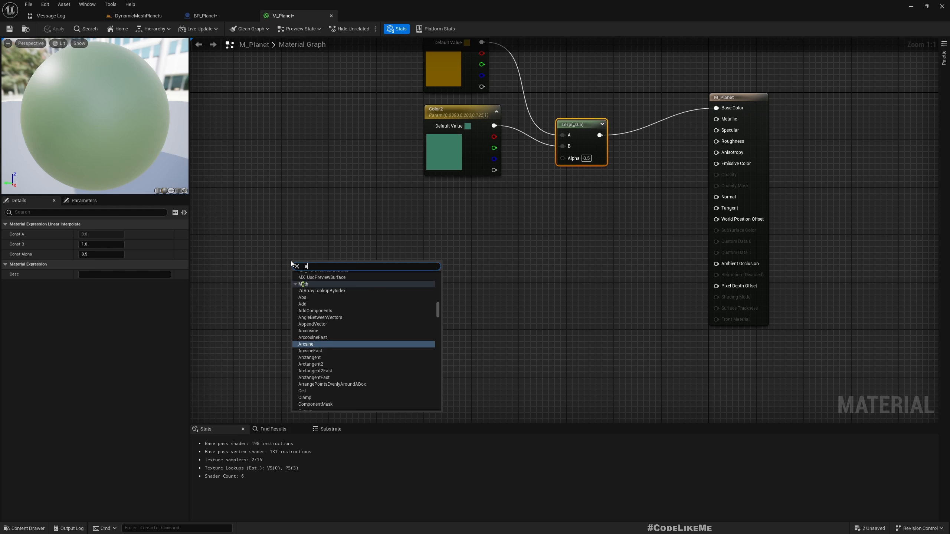
type("bso")
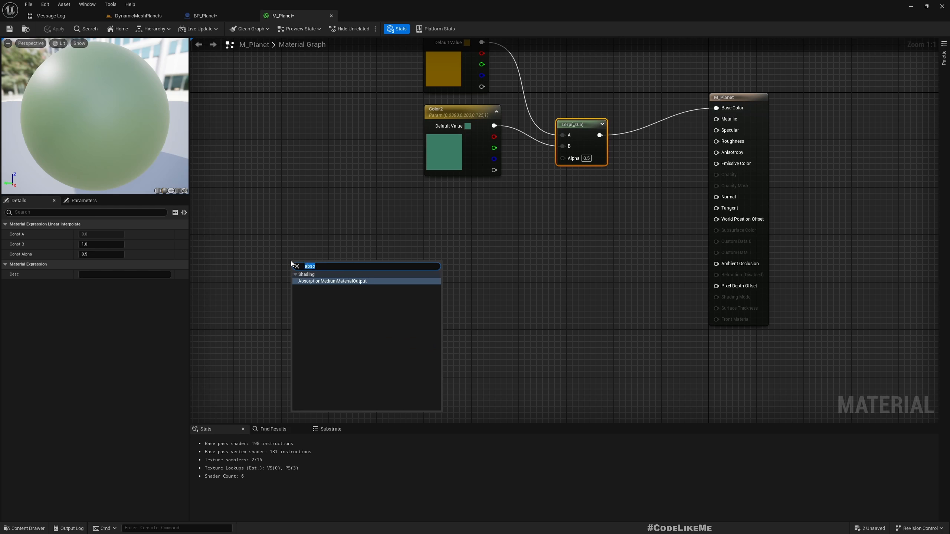
type("worldp")
key("Return")
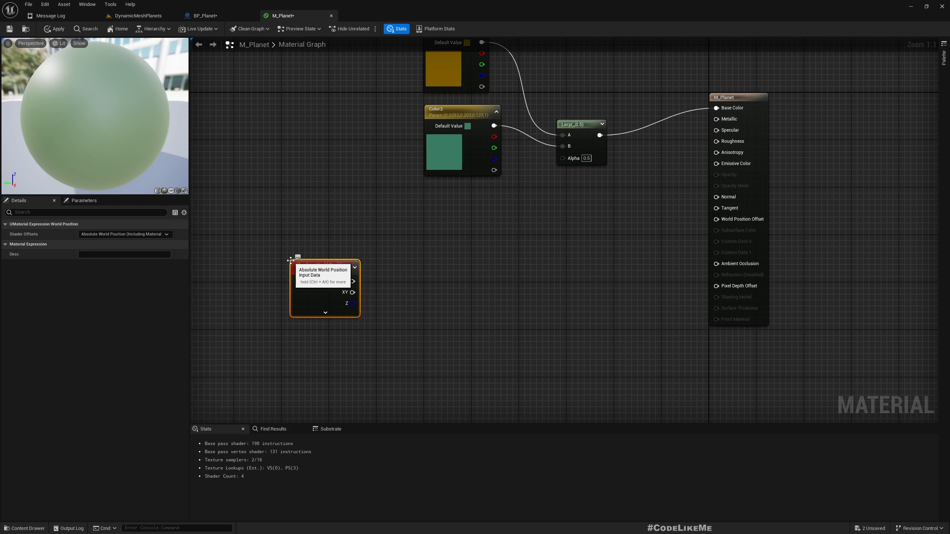
left_click_drag(310, 269, 300, 244)
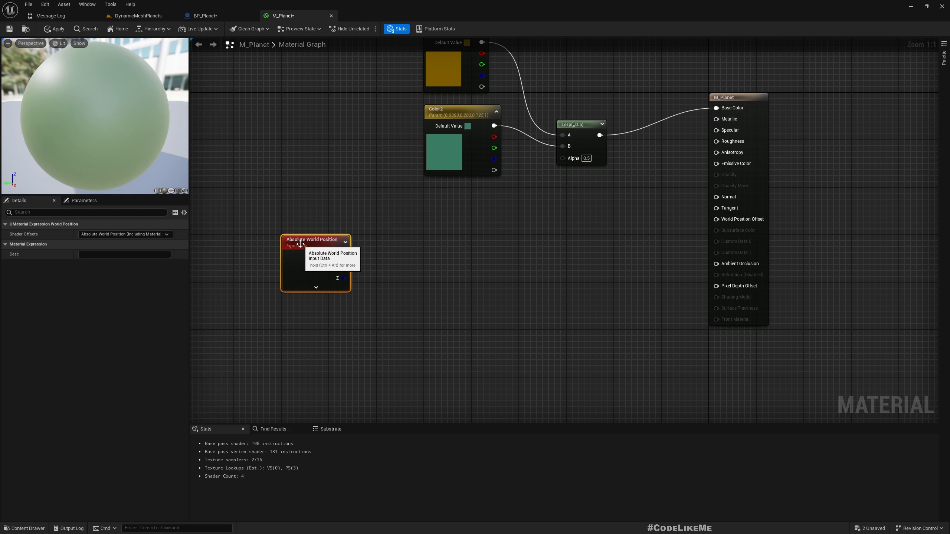
Add an Object Position (Absolute) node and align it directly below the Absolute World Position node.
right_click_drag(385, 293, 382, 274)
right_click(282, 297)
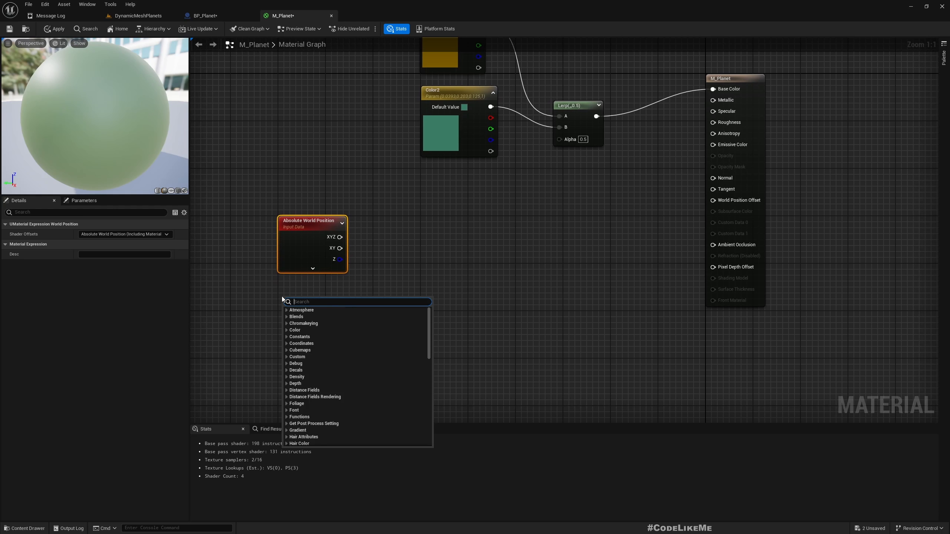
type("object")
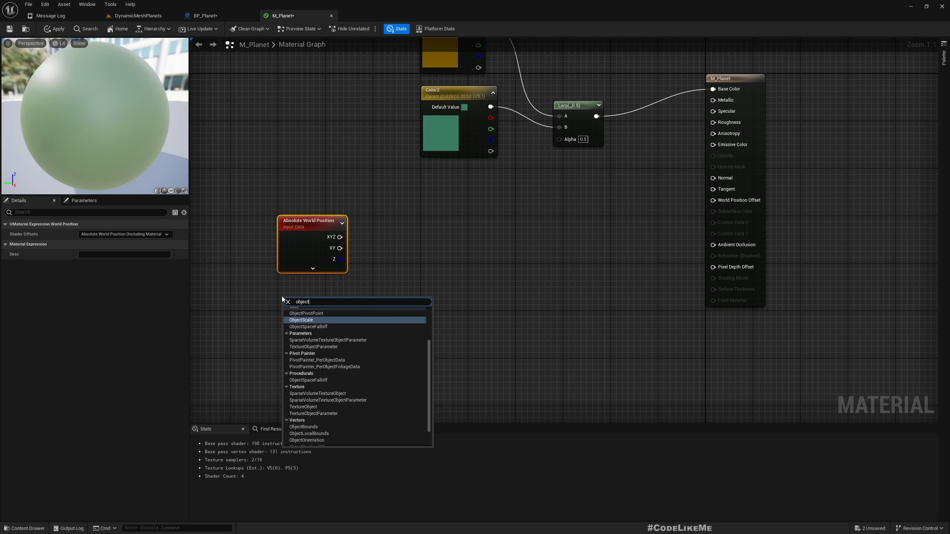
type("po")
key("Return")
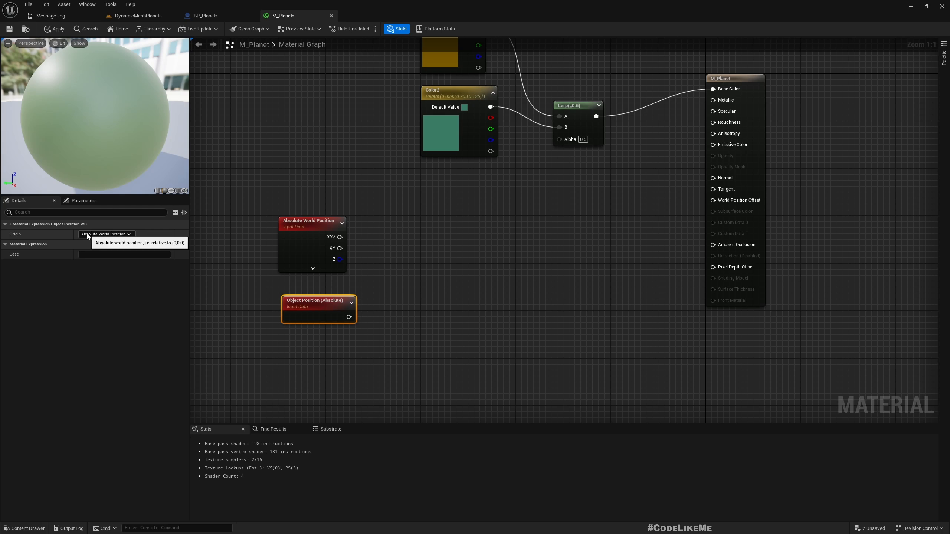
left_click(292, 233)
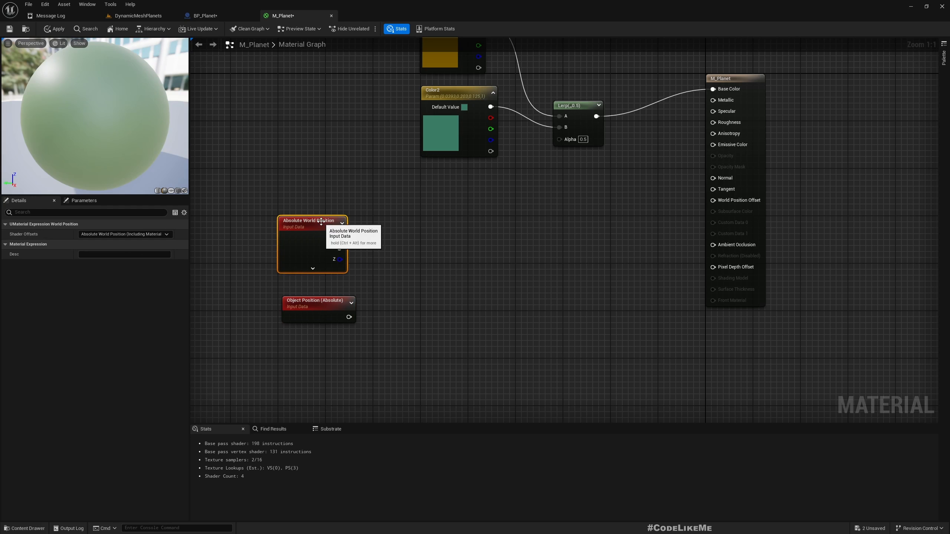
left_click(341, 314)
left_click_drag(301, 304, 297, 301)
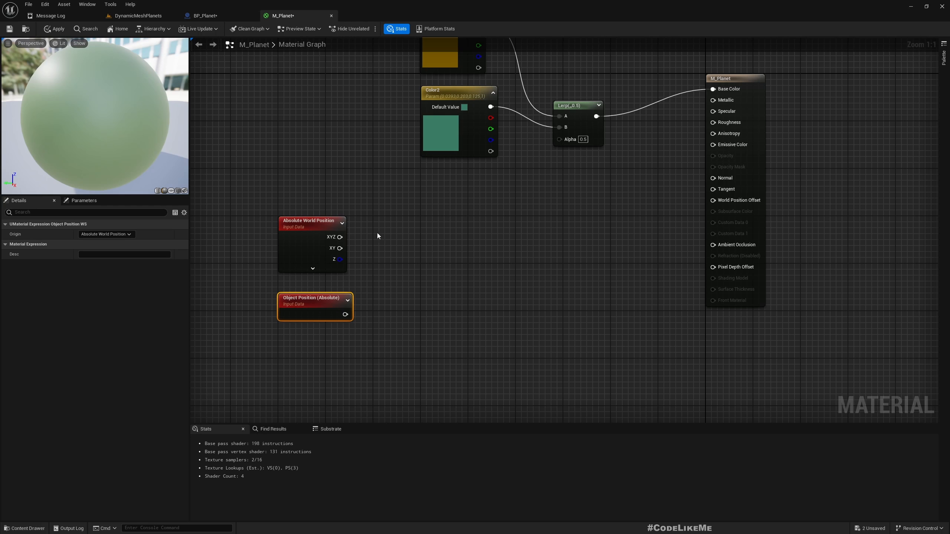
Add a Distance node with Absolute World Position XYZ as A and Object Position as B, level with the world position node.
left_click_drag(339, 236, 399, 236)
type("dista")
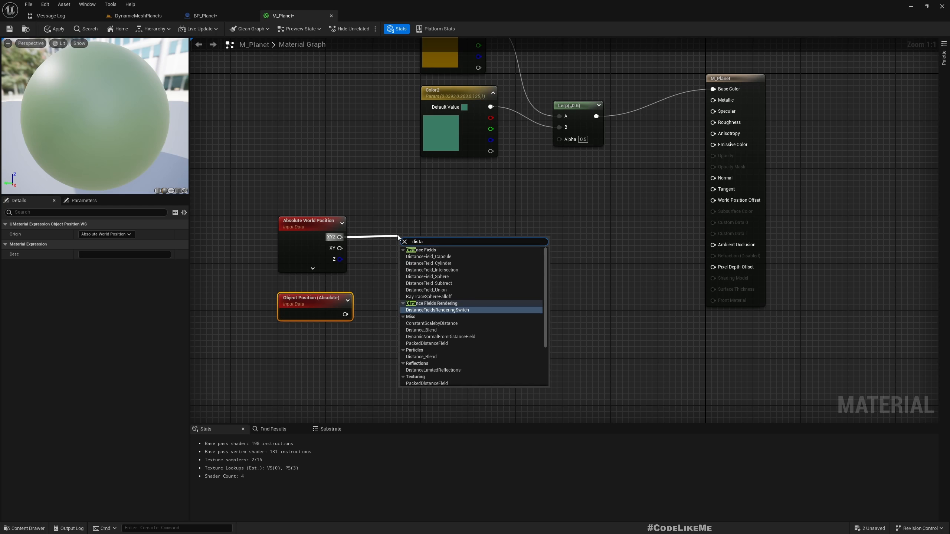
type("e")
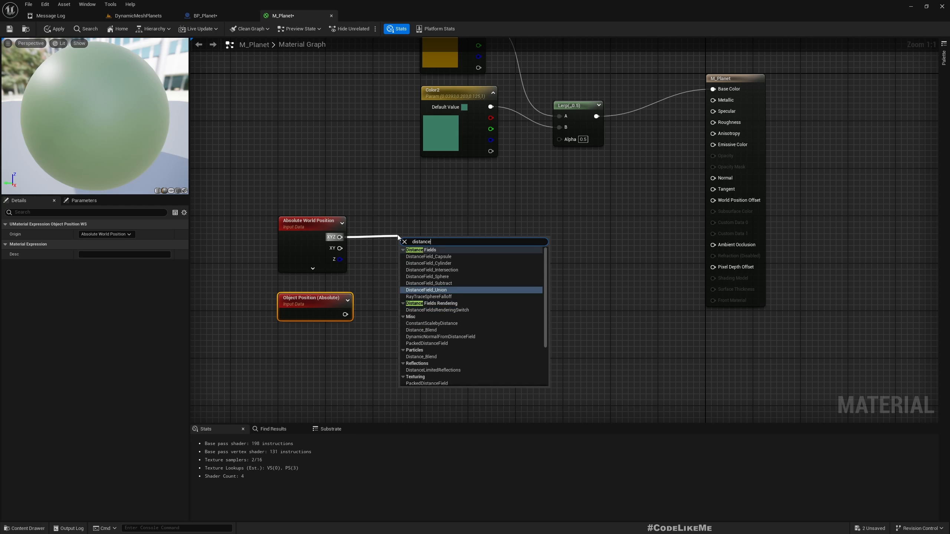
scroll(443, 356, "down", 3)
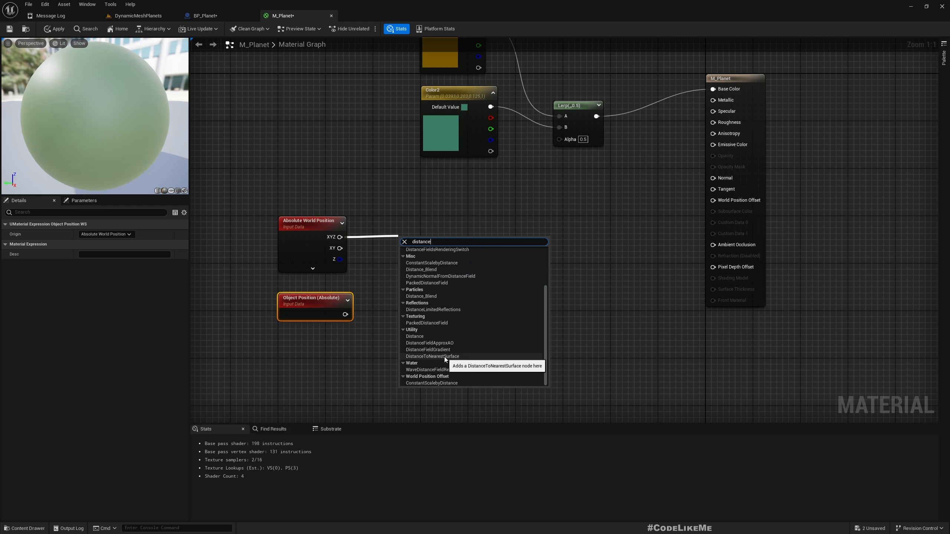
left_click(413, 333)
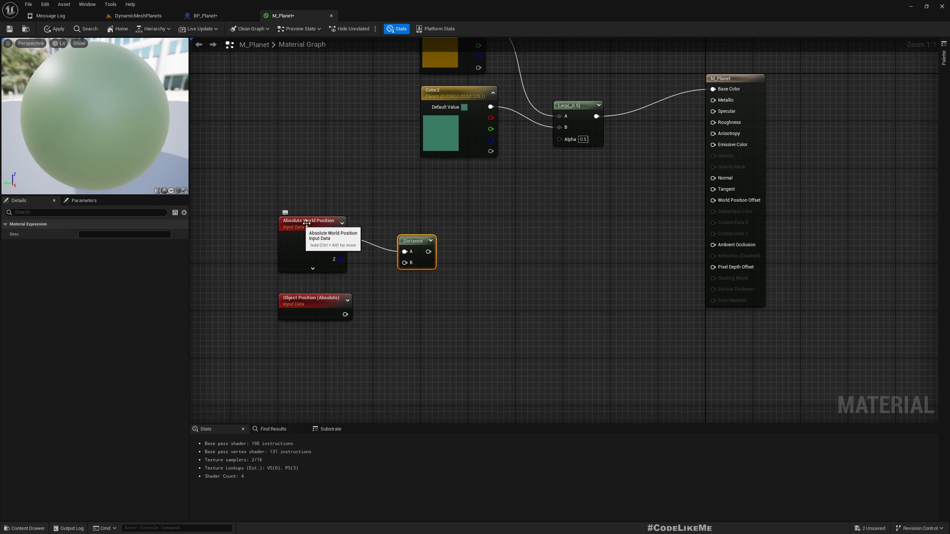
left_click_drag(345, 314, 357, 315)
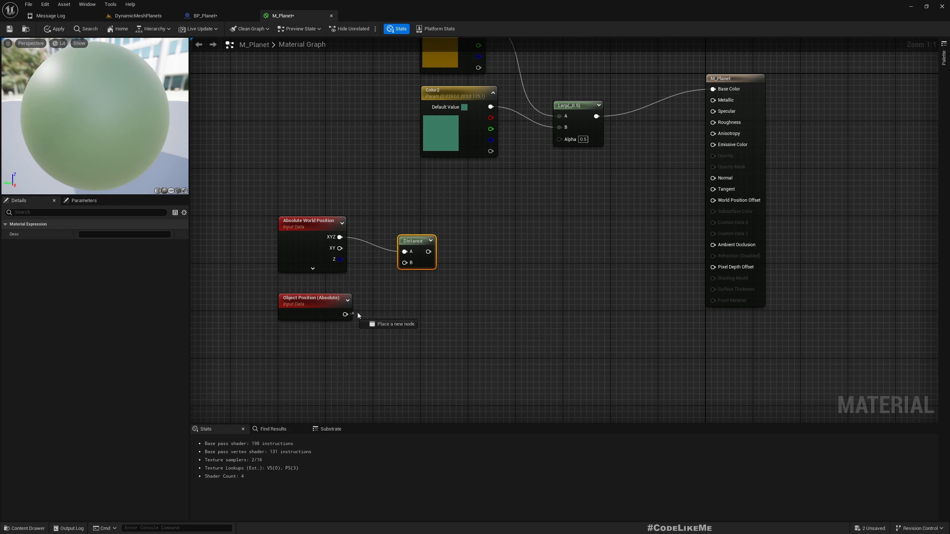
left_click_drag(407, 264, 407, 263)
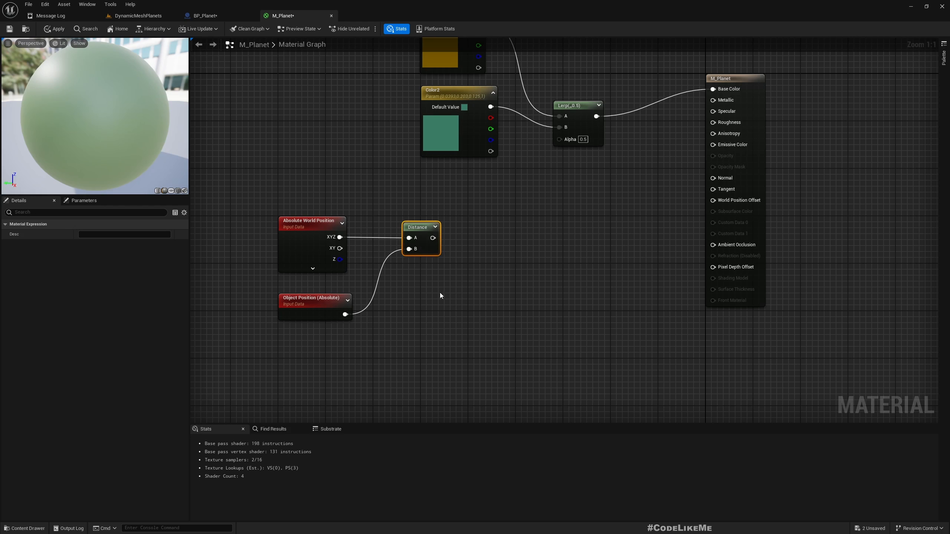
Shift the two position nodes and the Distance node left and feed the Distance output into a new Subtract node's A input.
scroll(440, 299, "down", 3)
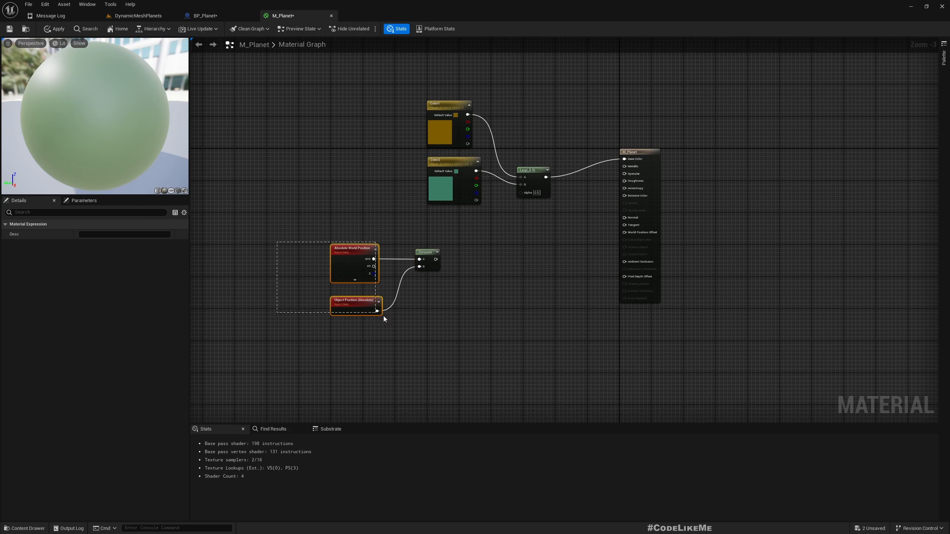
left_click_drag(420, 253, 324, 254)
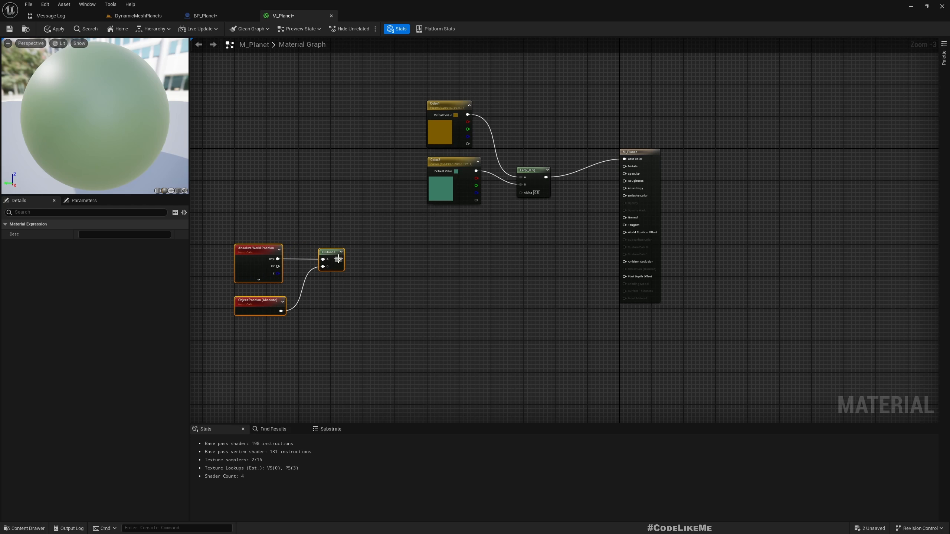
left_click_drag(413, 260, 412, 260)
type("-")
key("Return")
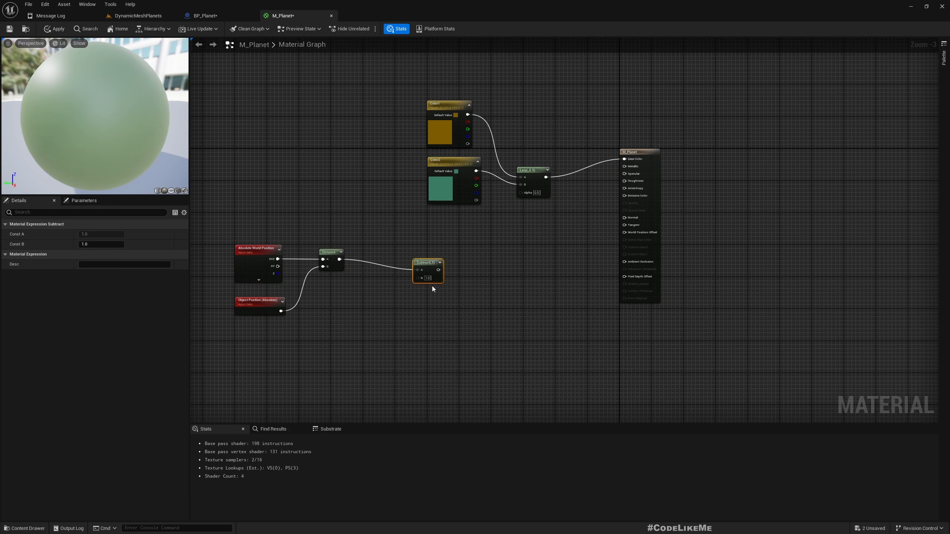
Promote the Subtract node's B input to a parameter named PlanetRadius and place it below the Object Position node.
right_click(421, 278)
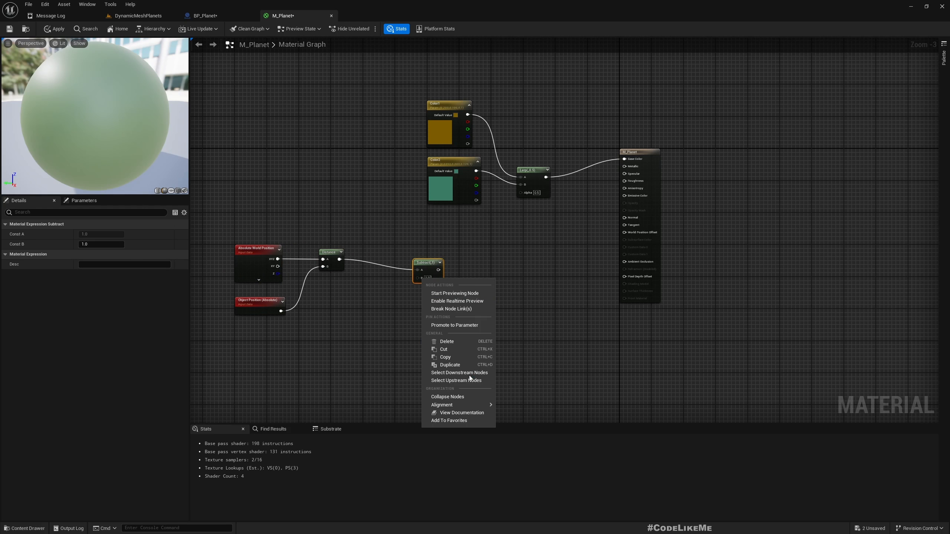
left_click(445, 325)
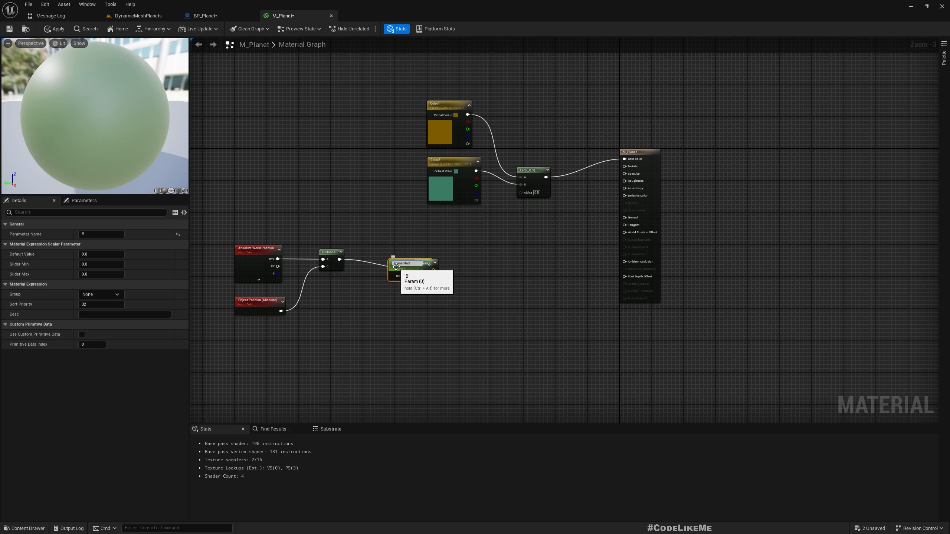
left_click_drag(396, 266, 247, 343)
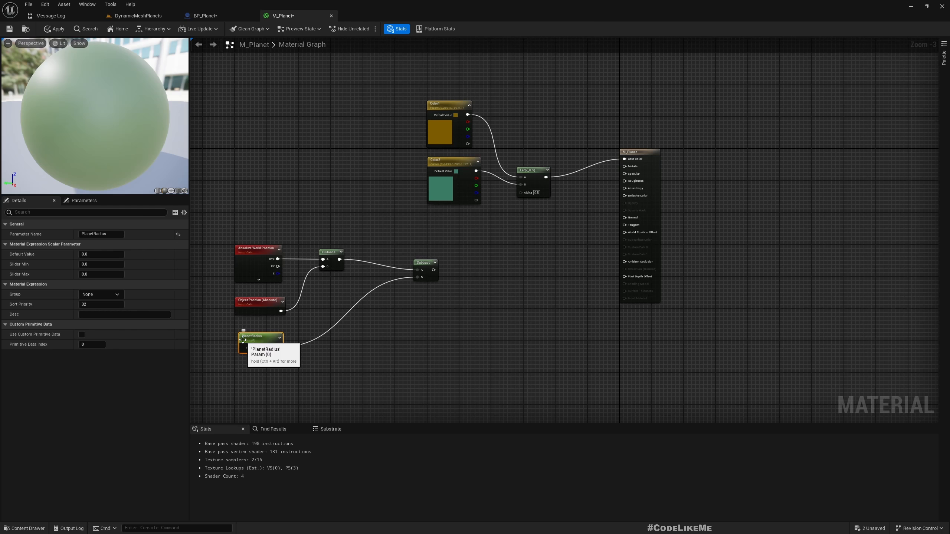
Check the Radius(Km) variable in BP_Planet and set the PlanetRadius parameter's default value in M_Planet to 1000000.
left_click(214, 17)
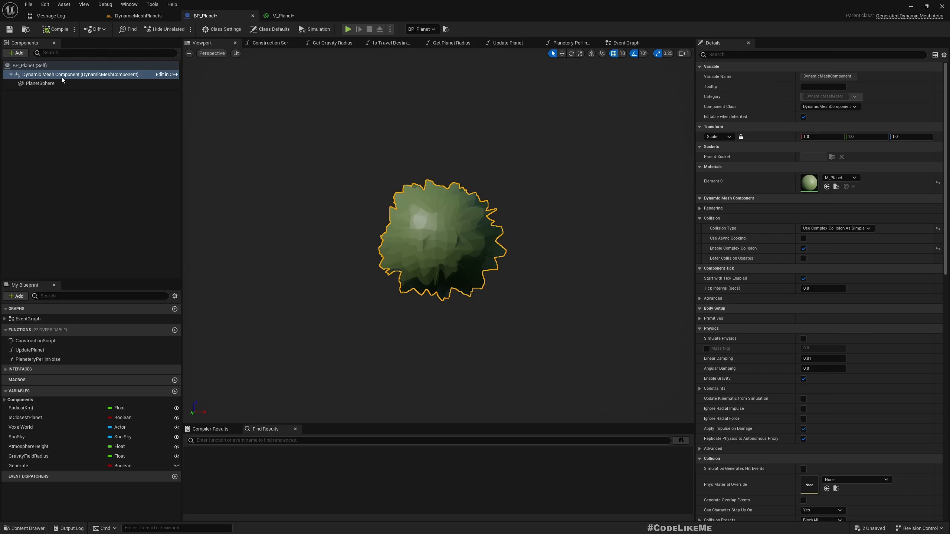
left_click(53, 412)
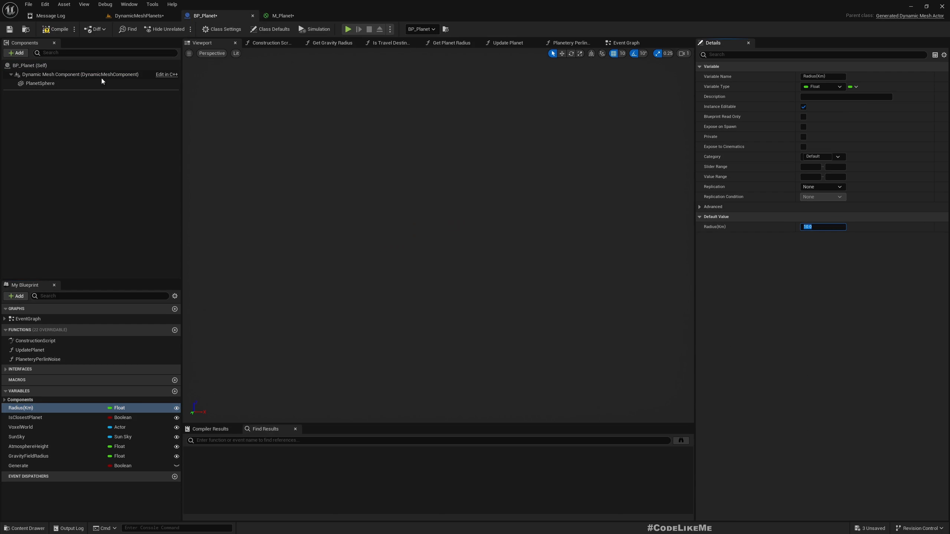
left_click(138, 15)
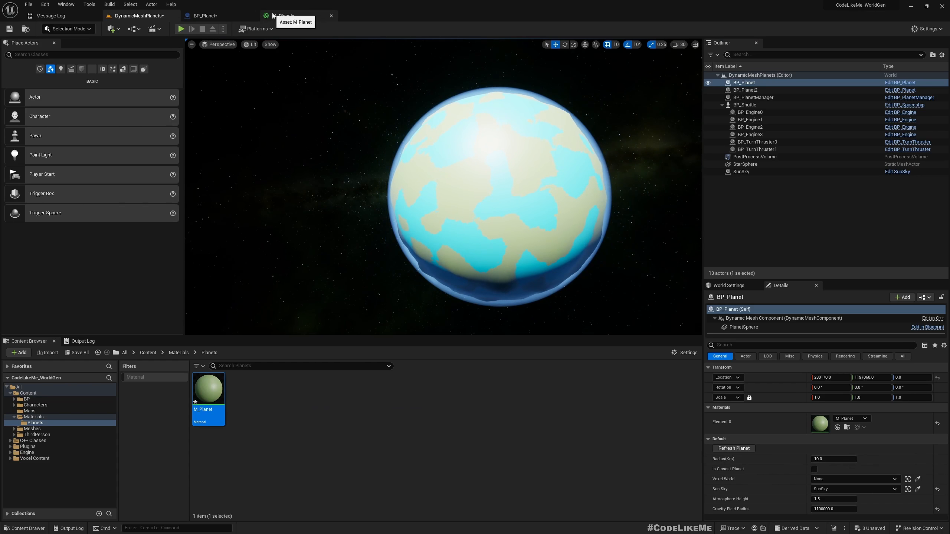
left_click(282, 16)
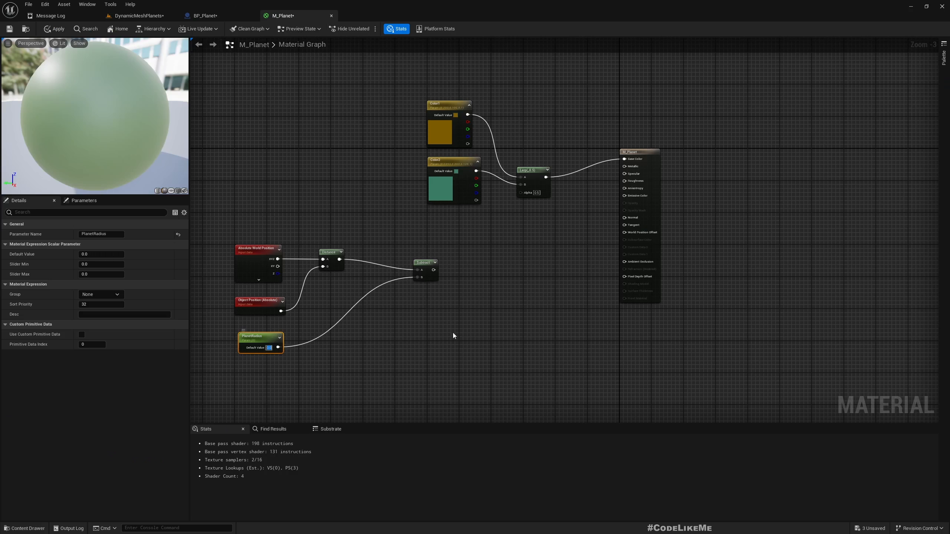
type("10000")
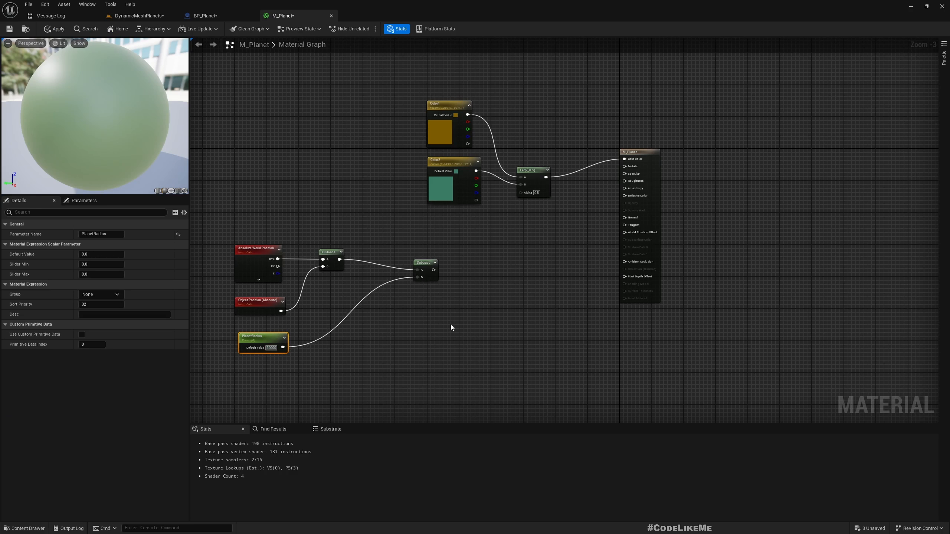
type("00")
key("Return")
Straighten the world position, Distance and Subtract connections, and route the Subtract output through an aligned Clamp node into the Lerp's Alpha.
left_click_drag(229, 221, 426, 266)
key("q")
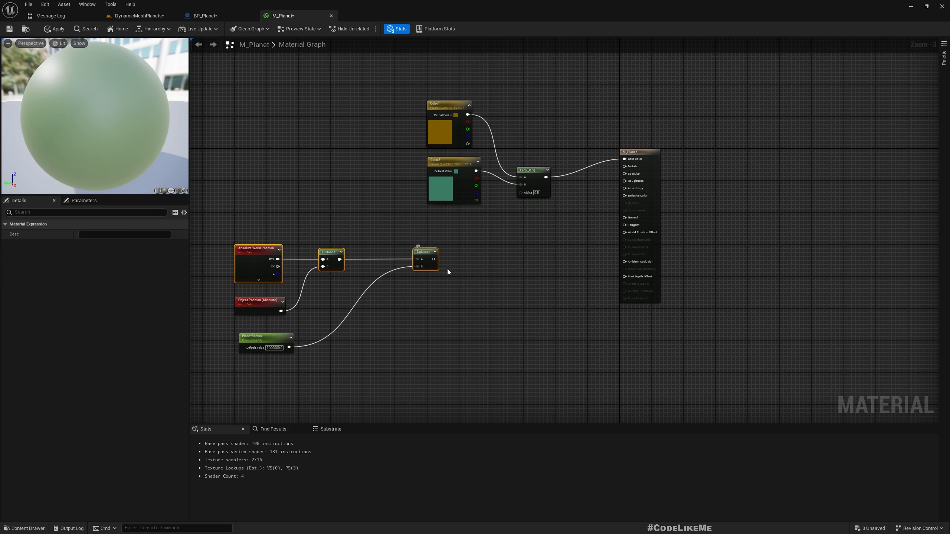
right_click_drag(433, 315, 382, 331)
left_click_drag(380, 275, 413, 273)
type("c")
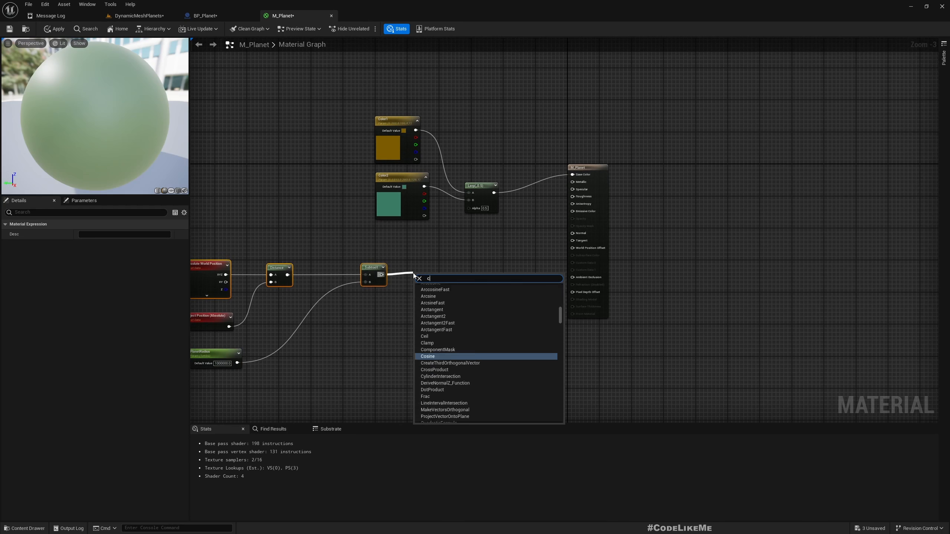
type("lamp")
key("Return")
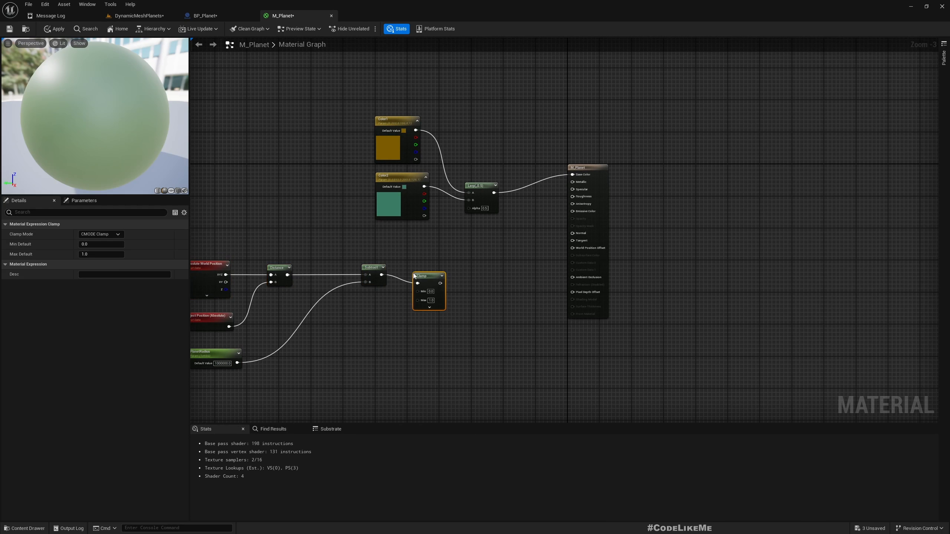
left_click_drag(440, 283, 475, 211)
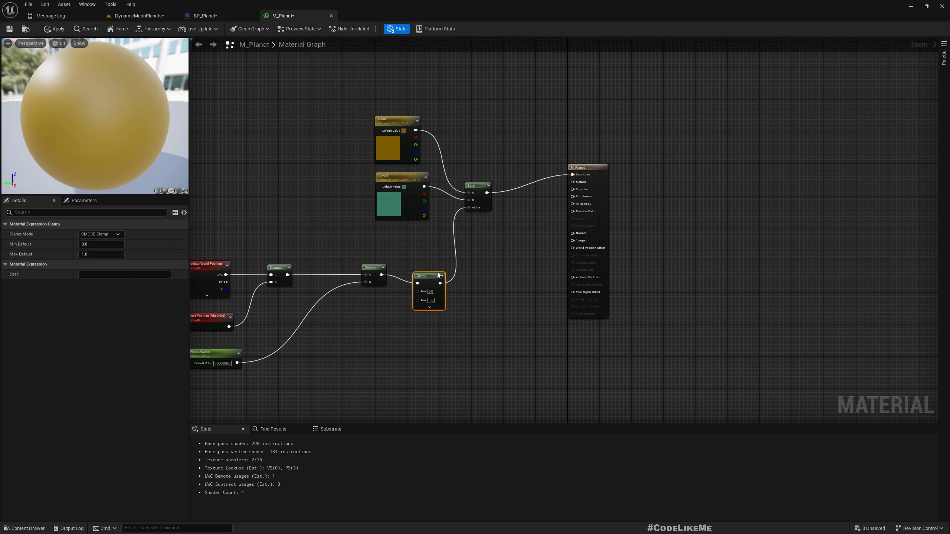
left_click_drag(438, 274, 448, 267)
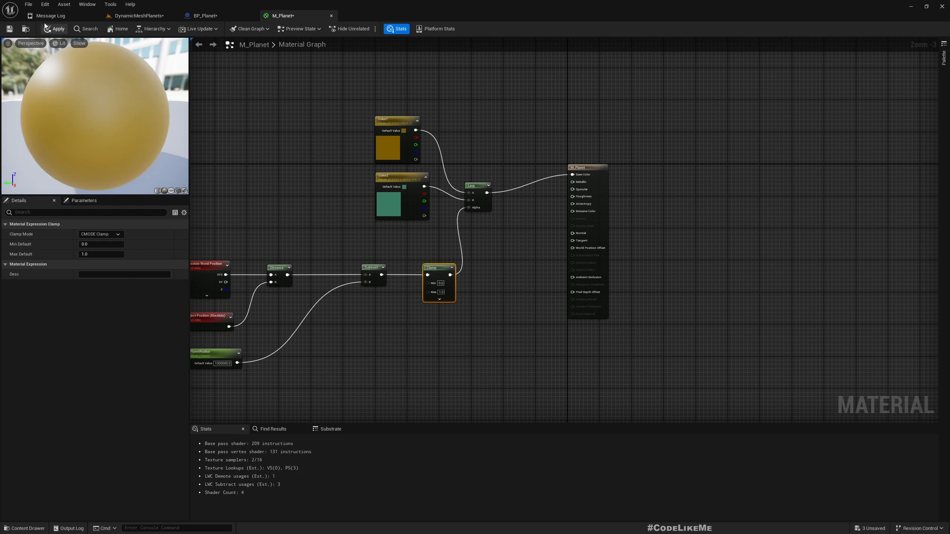
Examine the applied M_Planet land colors on the planet in the DynamicMeshPlanets level from near and far.
left_click(138, 15)
right_click_drag(440, 190, 484, 195)
key("w")
key("w")
key("a")
key("s")
key("w")
key("s")
key("s")
key("a")
key("w")
key("w")
key("a")
scroll(433, 200, "down", 8)
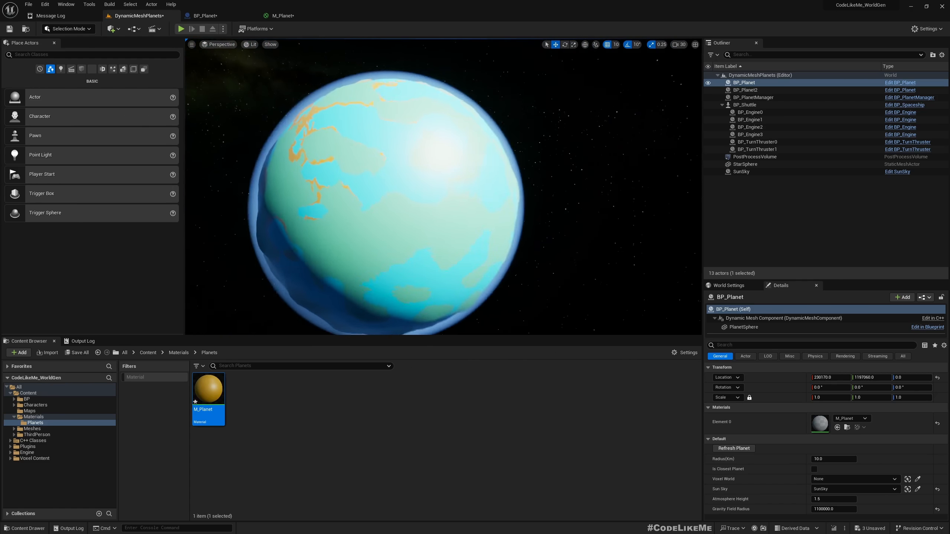
mouse_move(432, 200)
right_mouse_down()
mouse_move(413, 180)
mouse_move(431, 193)
right_mouse_up()
key("s")
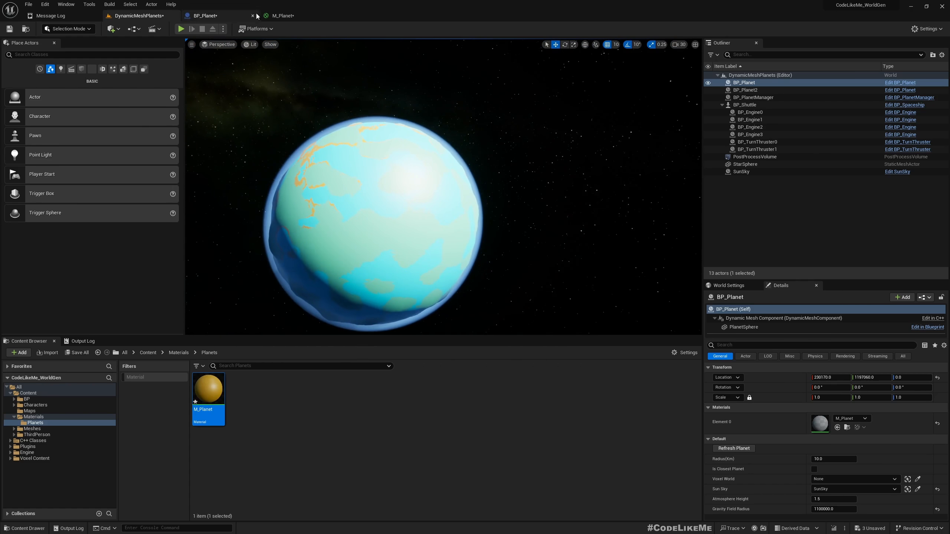
Select BP_Planet's PlanetSphere component in the level and turn on its Hidden in Game option.
left_click(743, 328)
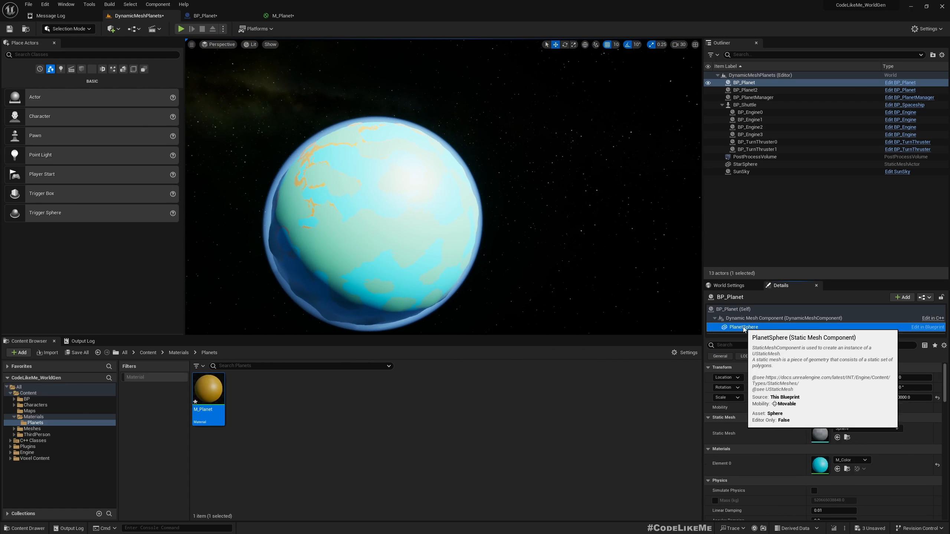
left_click(202, 15)
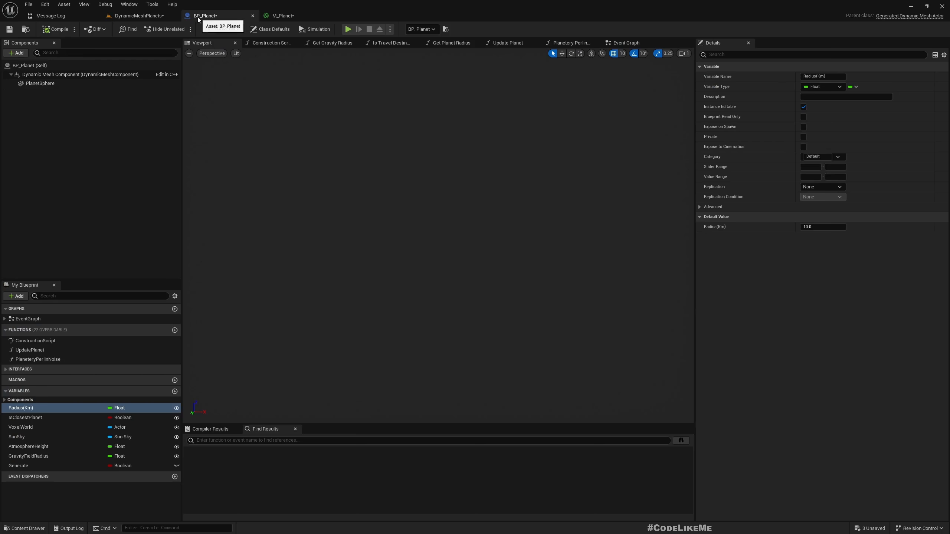
left_click(39, 83)
left_click(39, 84)
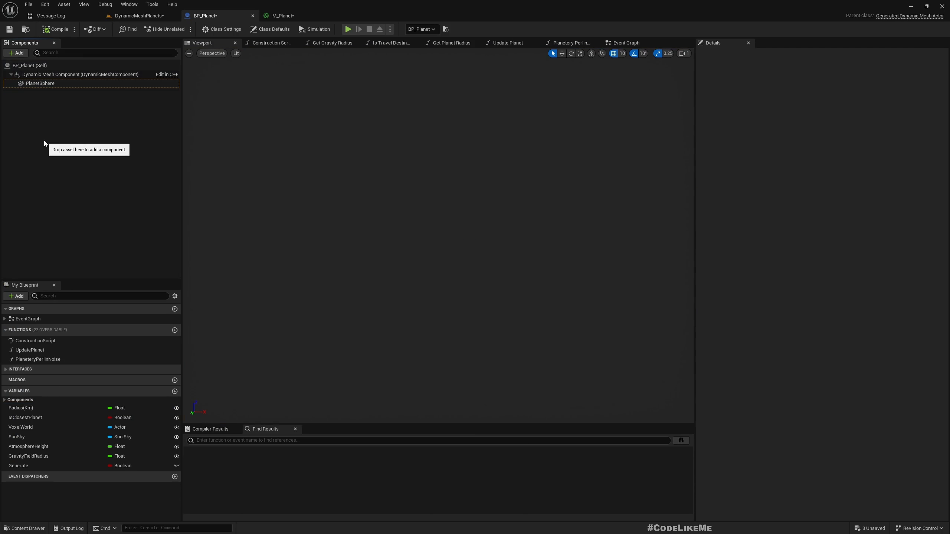
left_click(136, 18)
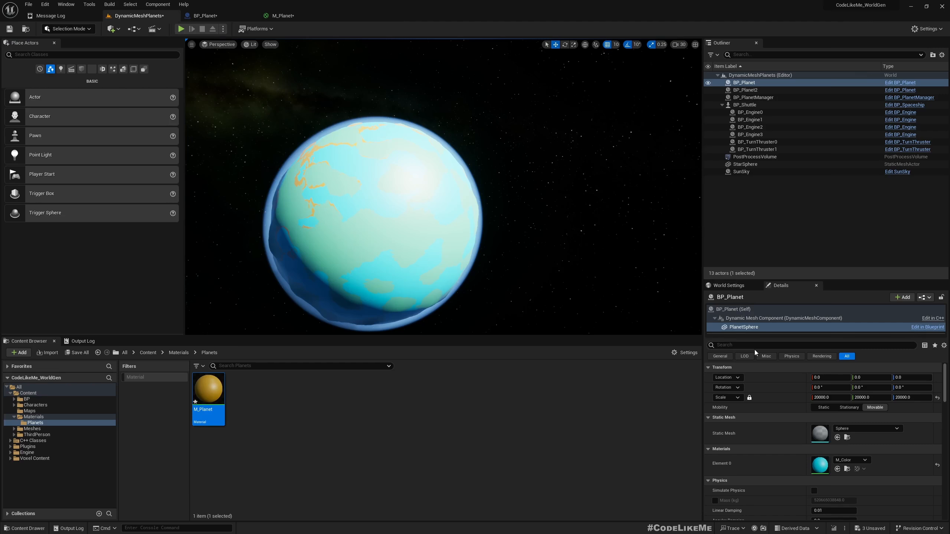
scroll(829, 432, "down", 10)
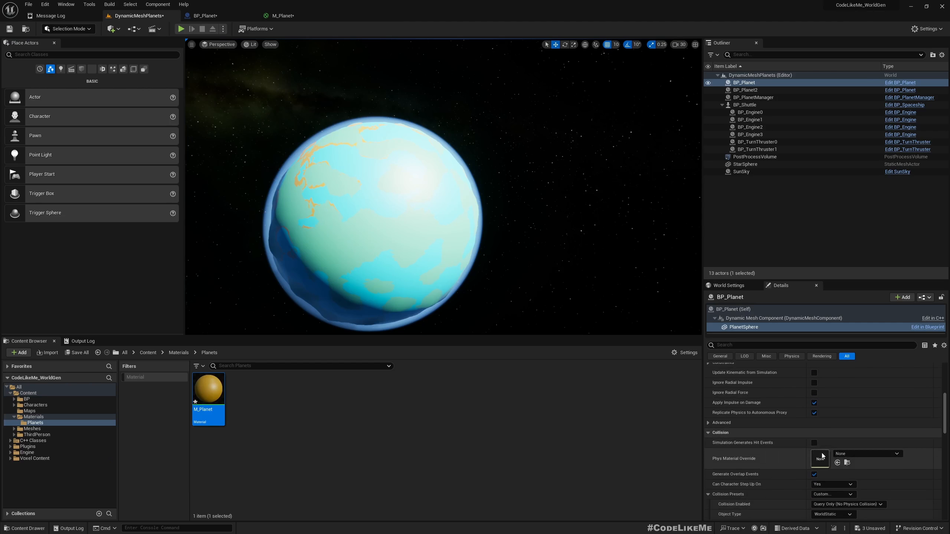
scroll(823, 445, "down", 8)
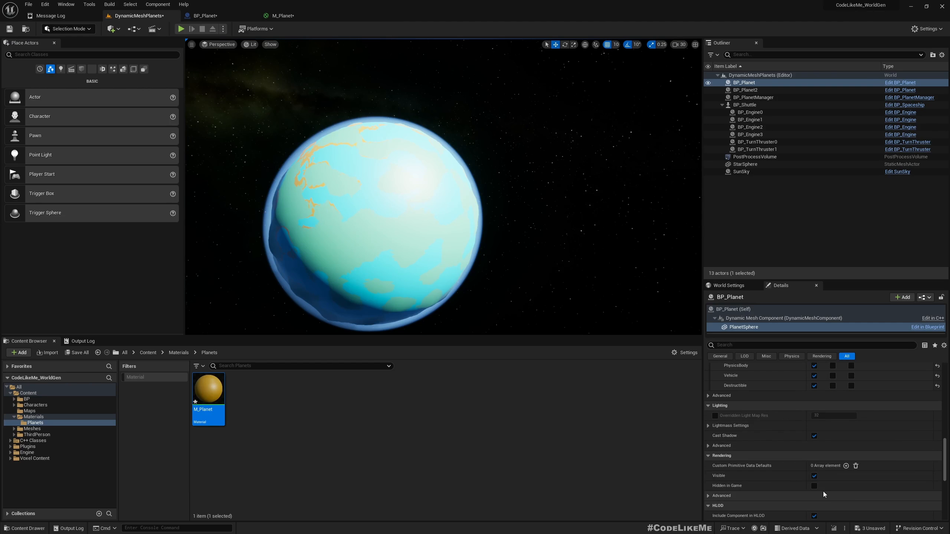
left_click(814, 486)
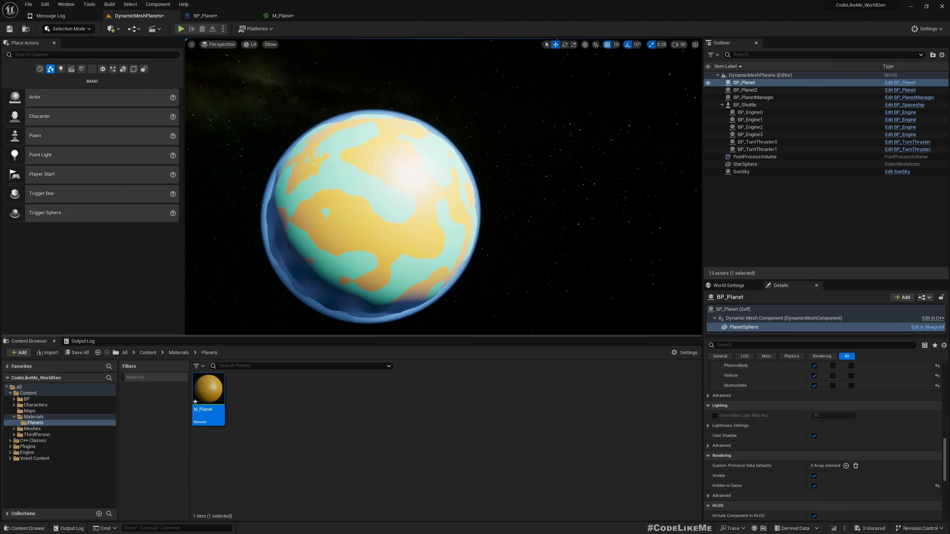
Examine the planet's height-blended land colors from several angles with the ocean sphere hidden.
key("a")
right_click_drag(450, 274, 481, 237)
key("w")
key("w")
right_click_drag(410, 213, 320, 187)
key("w")
key("s")
key("w")
key("s")
key("d")
key("s")
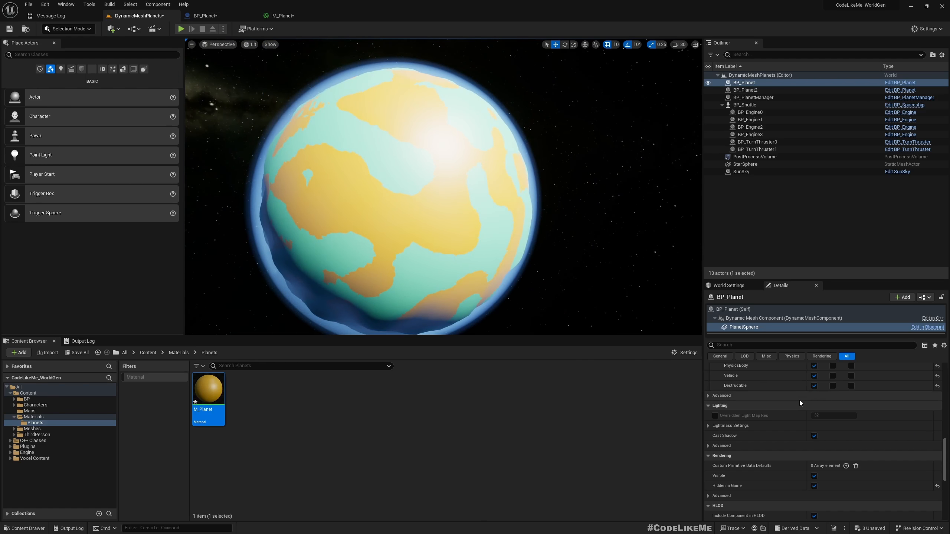
Turn off Hidden in Game for PlanetSphere and inspect the coastlines around the ocean.
left_click(814, 486)
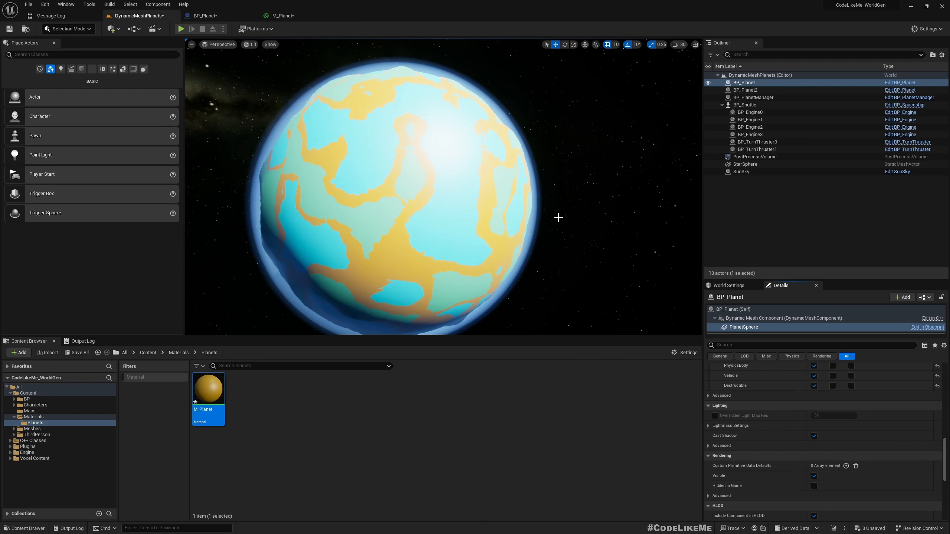
right_click_drag(557, 218, 550, 194)
key("w")
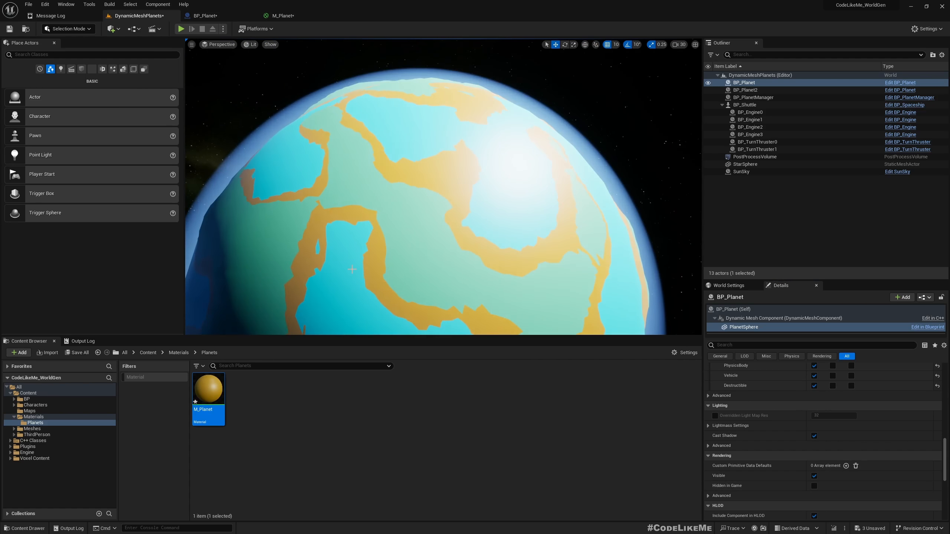
key("s")
right_click_drag(380, 282, 261, 183)
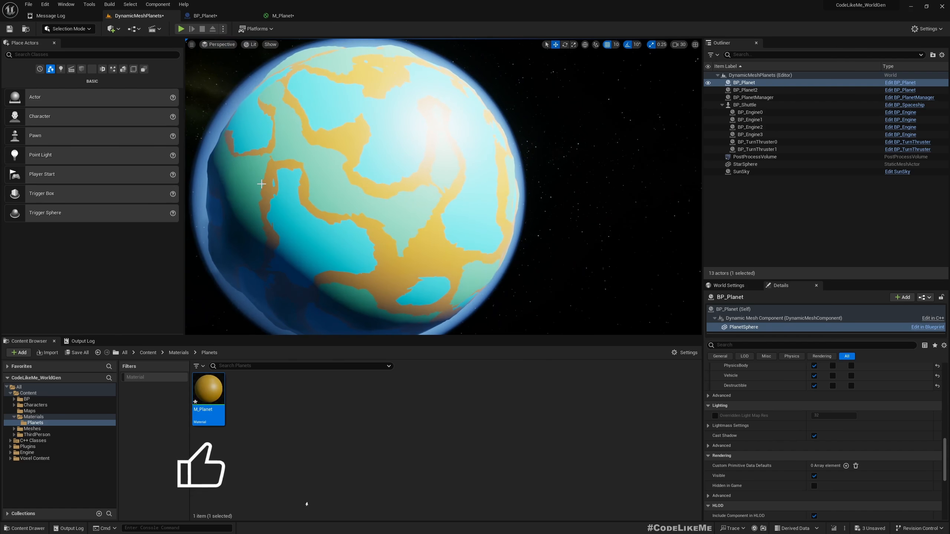
Set the Color2 parameter's default value in M_Planet to green, hex sRGB 009500FF, and apply the material.
left_click(198, 16)
left_click(284, 16)
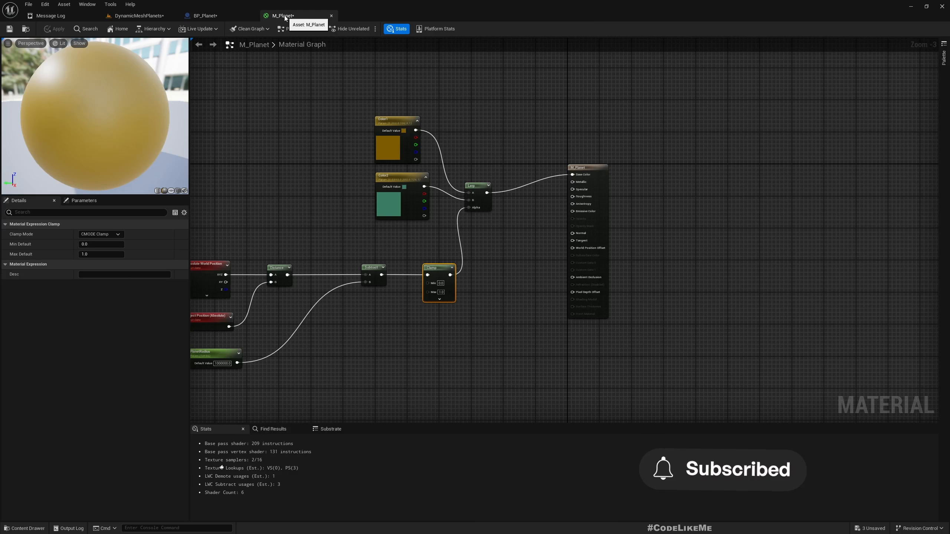
double_click(381, 198)
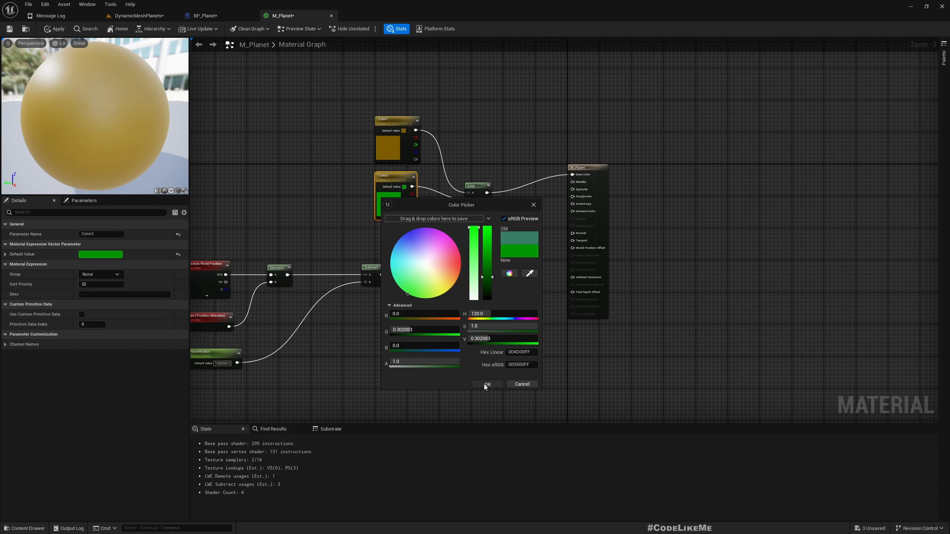
left_click(484, 384)
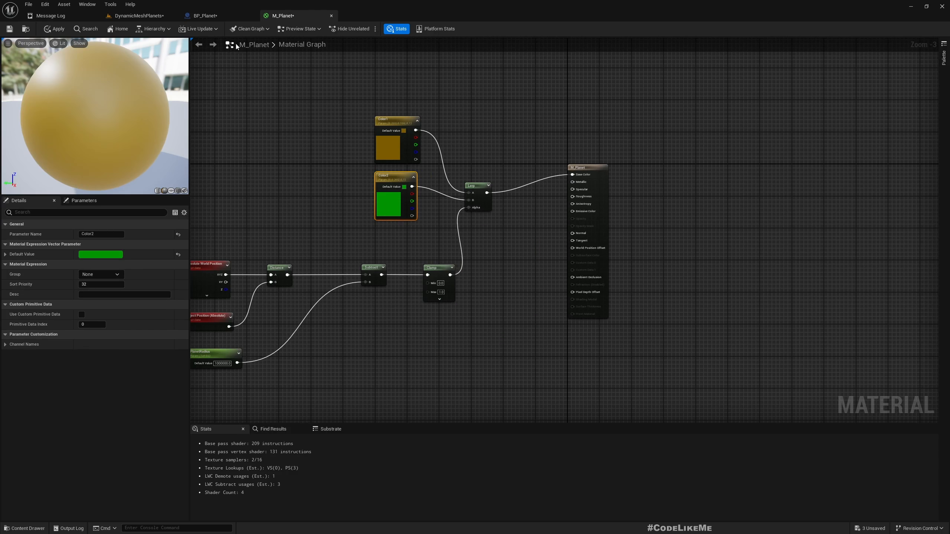
left_click(57, 29)
Examine the recolored planet's coastlines up close in the DynamicMeshPlanets level.
left_click(138, 16)
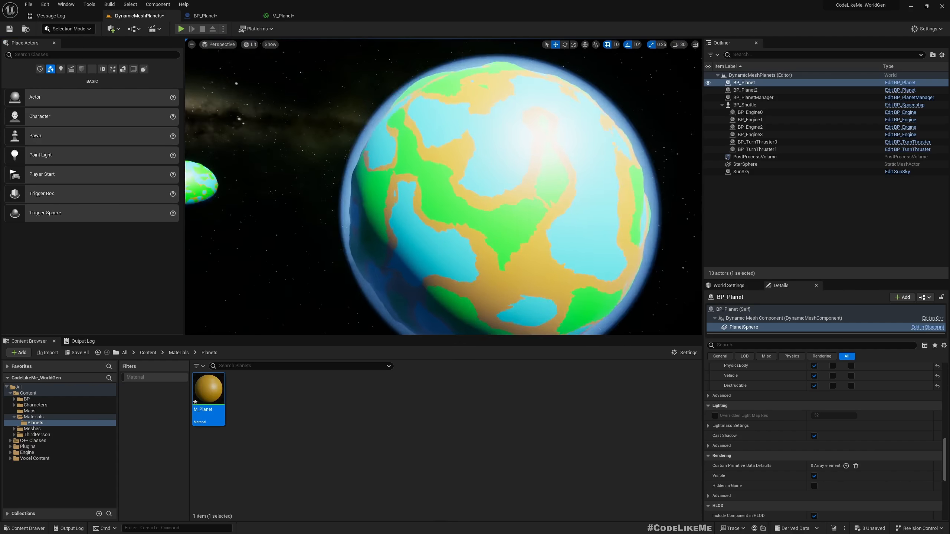
right_click_drag(443, 187, 496, 189)
right_click_drag(329, 135, 320, 185)
key("w")
key("w")
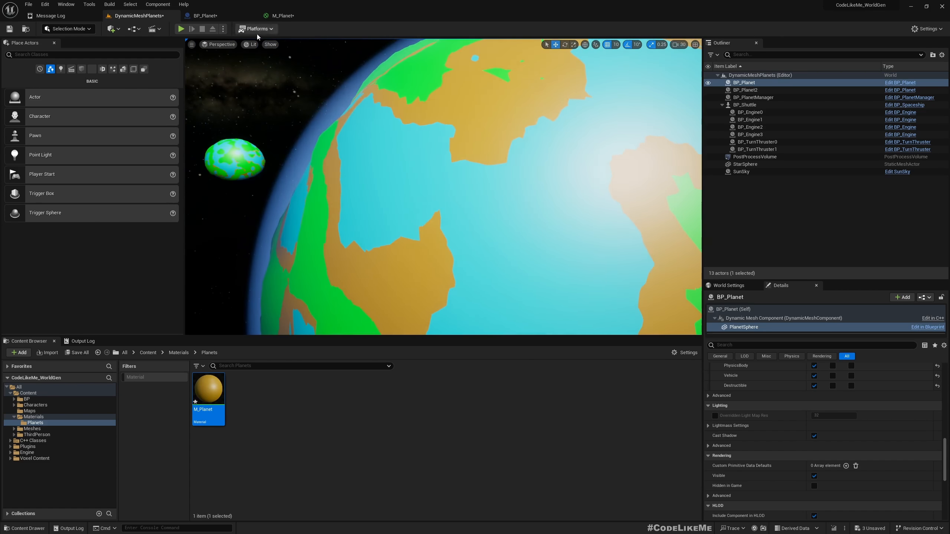
Display the level in Wireframe mode and inspect the PlanetSphere mesh inside the planet.
left_click(246, 45)
left_click(277, 83)
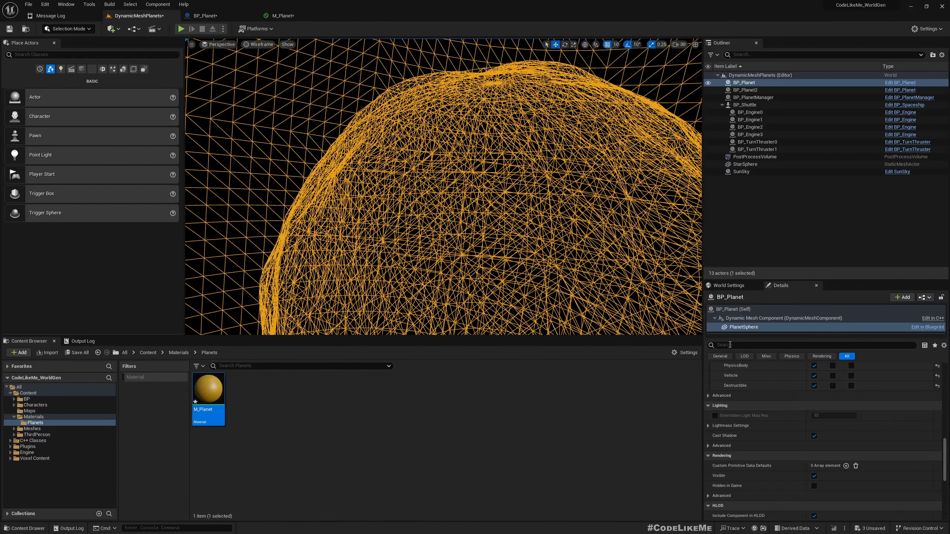
left_click(764, 327)
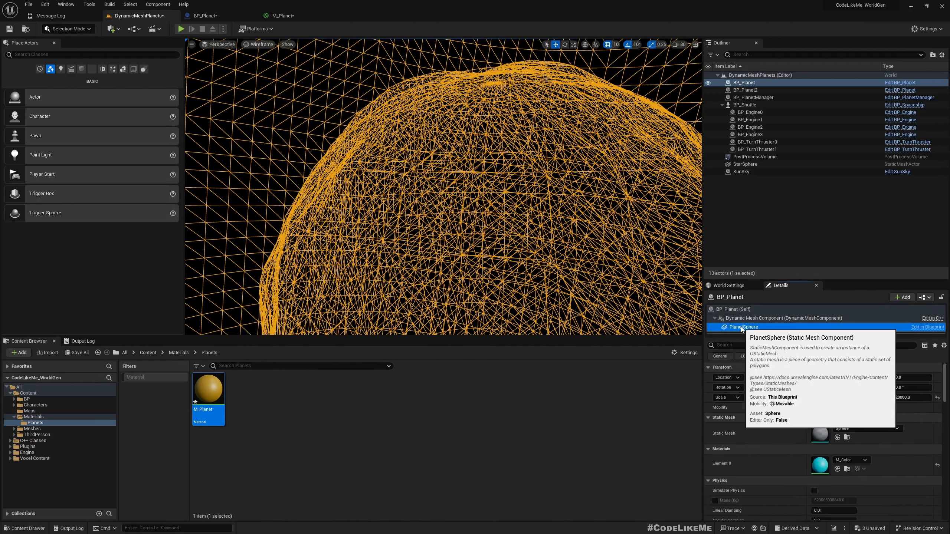
key("s")
right_click_drag(501, 274, 572, 242)
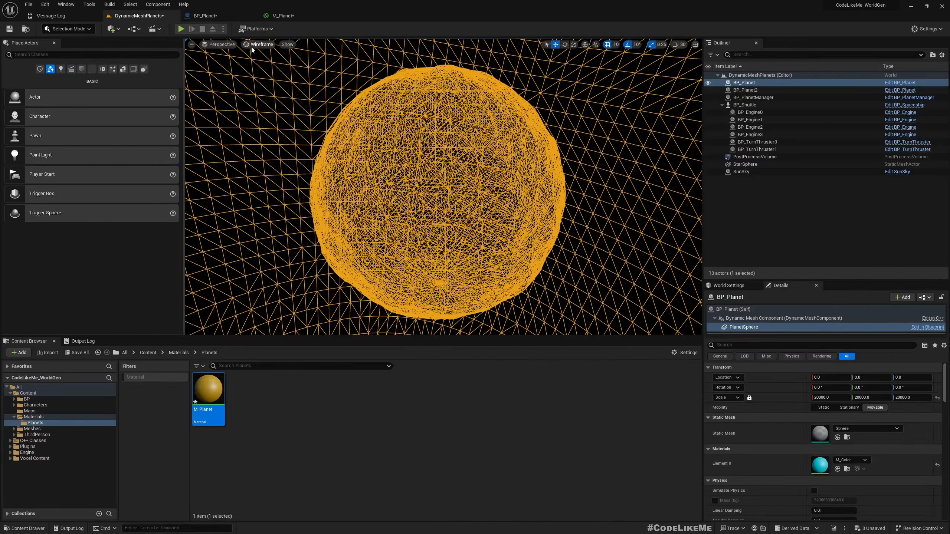
Return the level view to Lit mode and inspect where the ocean sphere's surface meets the land.
left_click(263, 45)
left_click(269, 64)
right_click_drag(296, 202, 296, 203)
key("w")
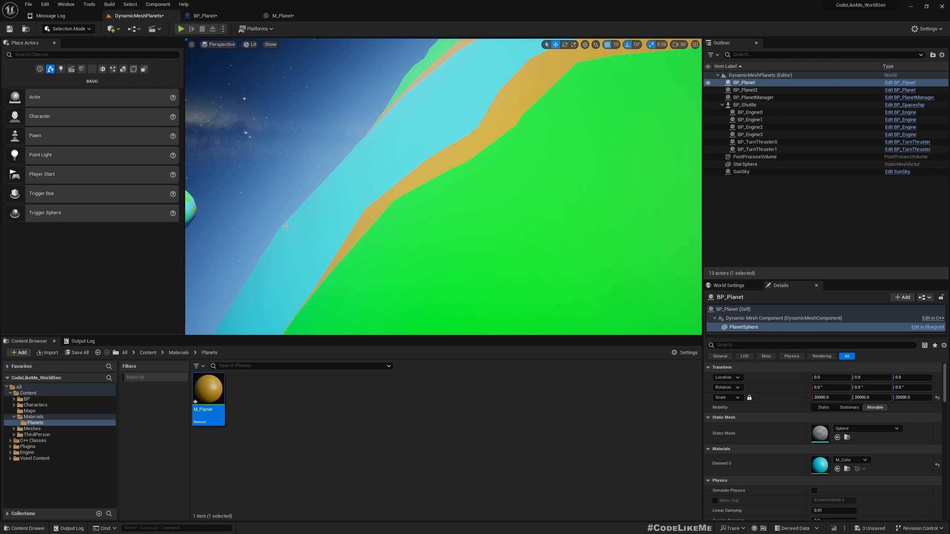
key("s")
right_click_drag(286, 226, 289, 231)
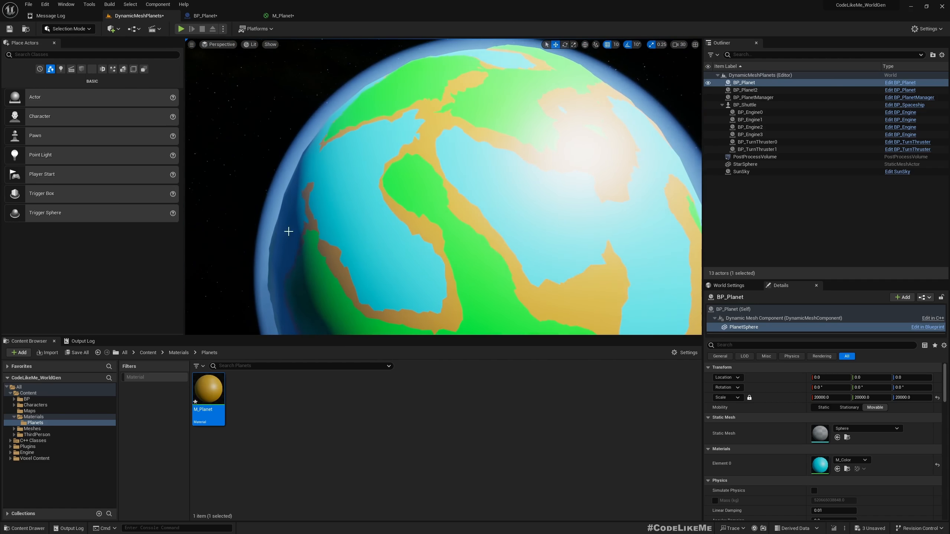
Assign the StarSphere mesh from the Meshes/StarSphere folder as the static mesh of BP_Planet's PlanetSphere component.
left_click(32, 430)
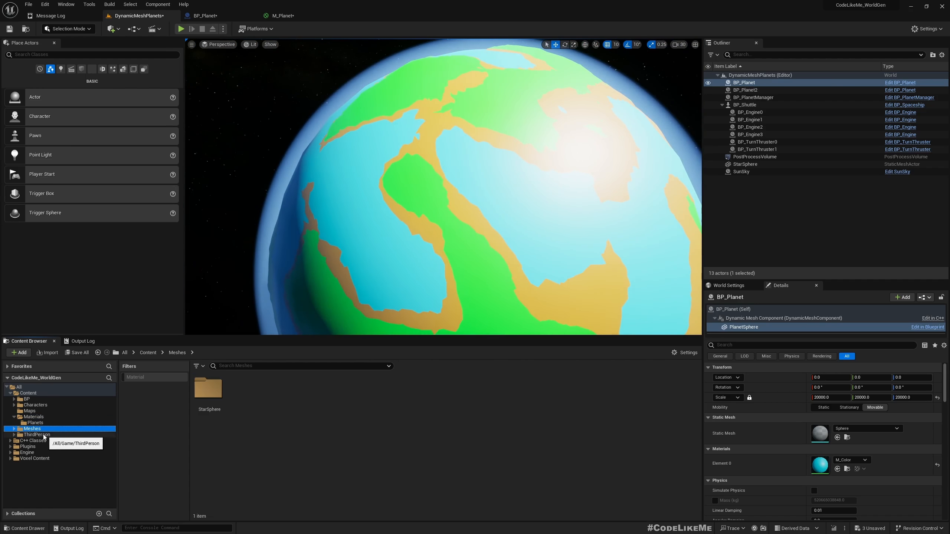
double_click(208, 389)
left_click(352, 391)
left_click(206, 16)
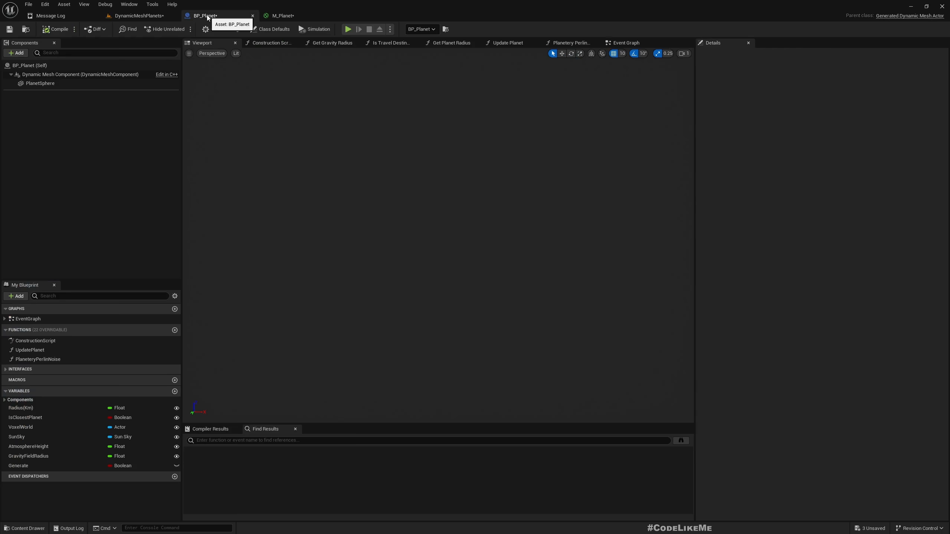
left_click(40, 84)
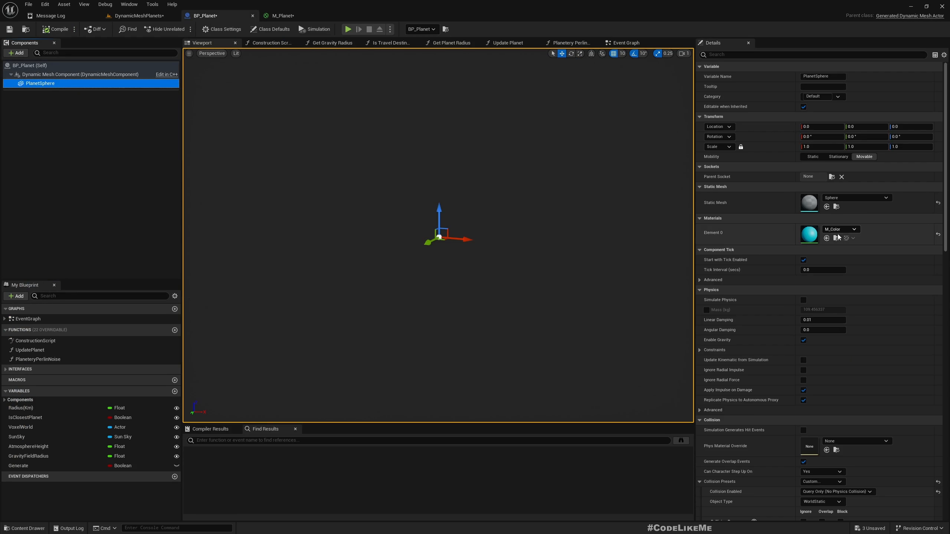
left_click(827, 240)
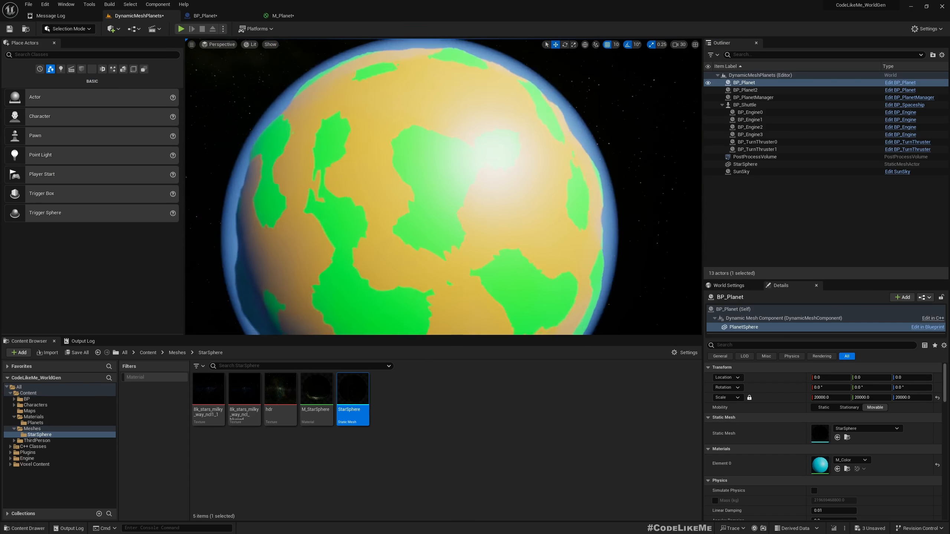
Switch the level view to Wireframe to compare the new ocean sphere's size with the planet terrain.
key("s")
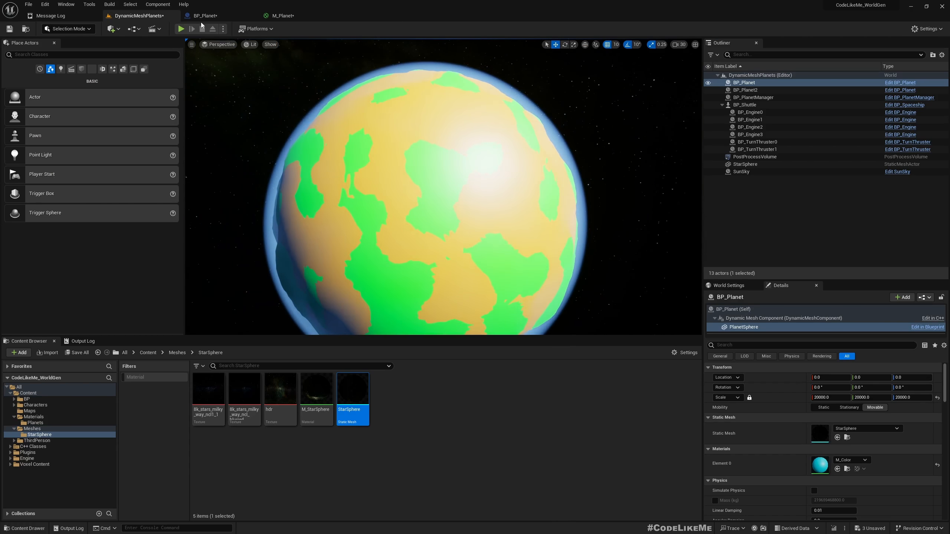
left_click(253, 46)
left_click(279, 84)
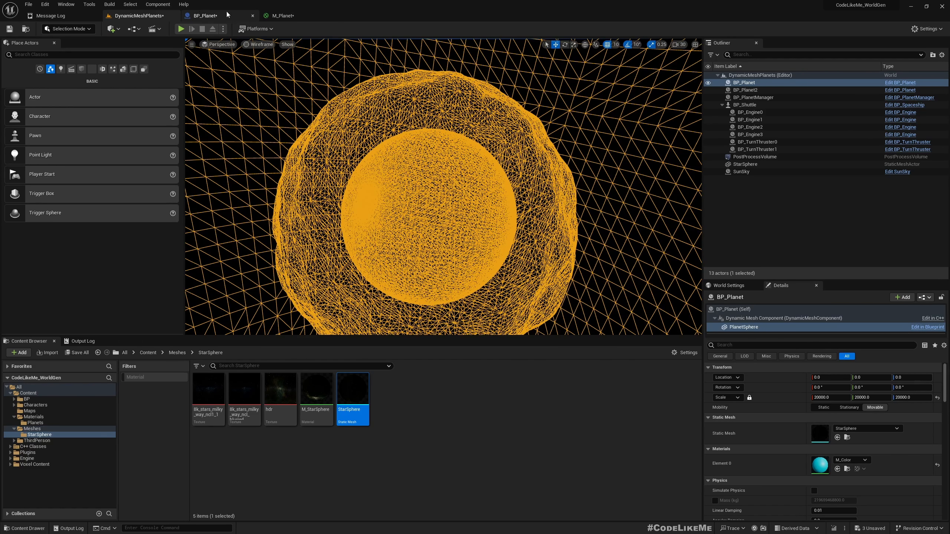
Add a third factor of 1.565 to the radius multiplication driving PlanetSphere's scale in Update Planet, and compile BP_Planet.
left_click(204, 15)
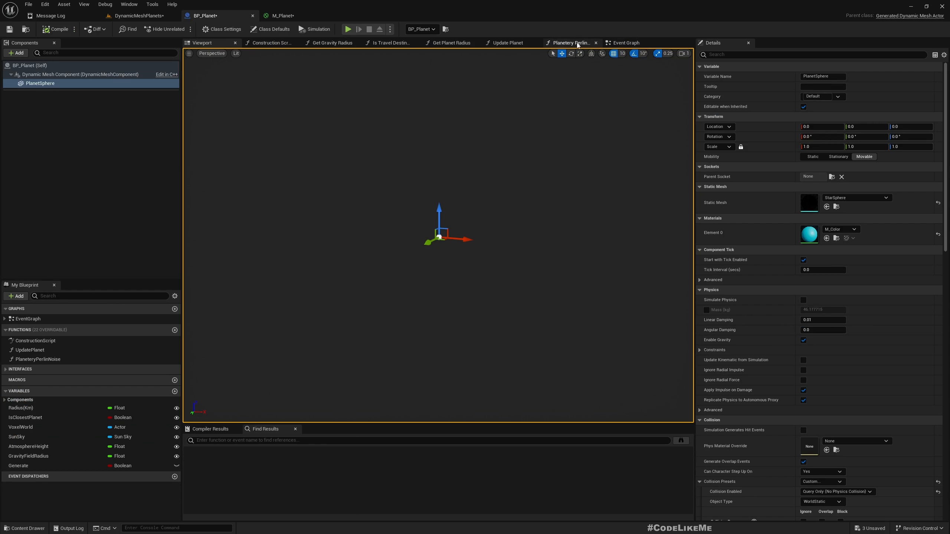
left_click(507, 43)
scroll(288, 286, "up", 4)
right_click_drag(247, 356, 345, 297)
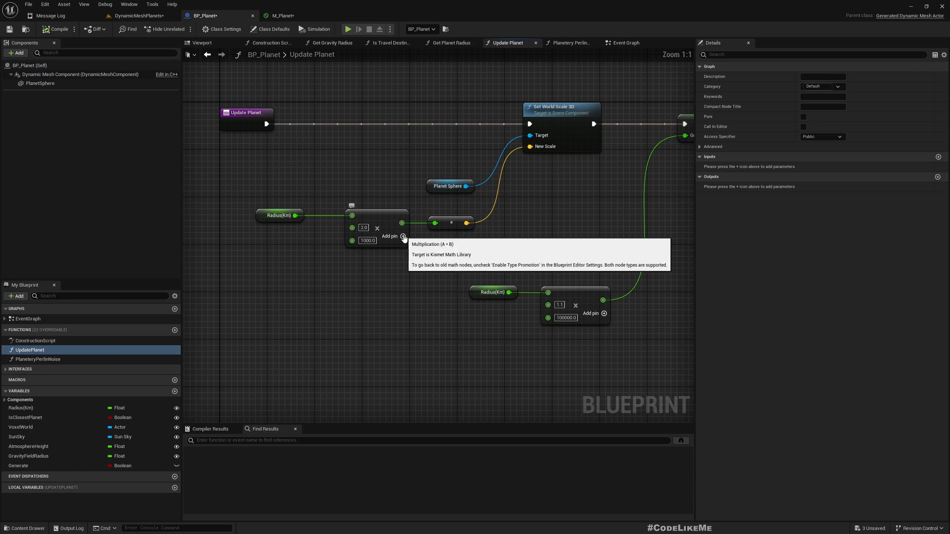
left_click(402, 236)
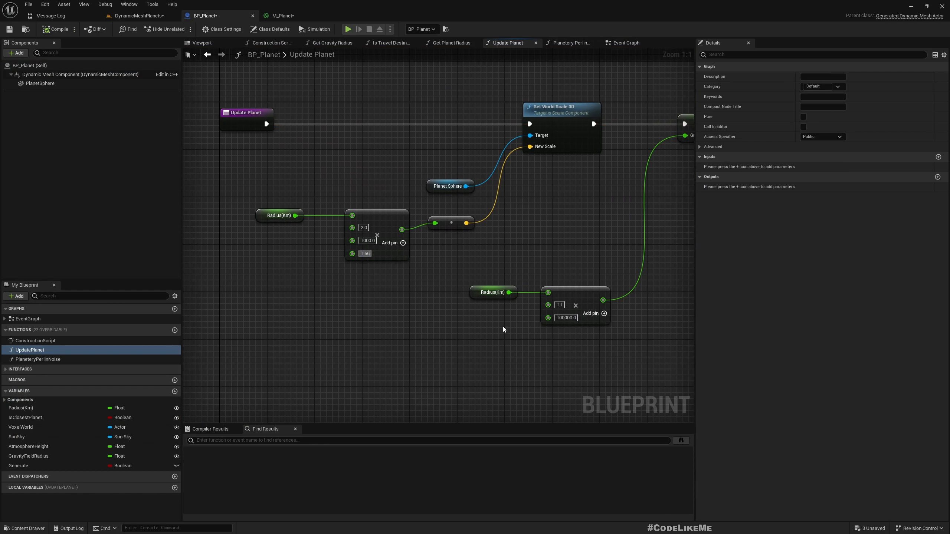
left_click(54, 29)
Restore Lit mode in the level and examine the enlarged, smoother ocean sphere and coastlines from several angles.
left_click(138, 16)
mouse_move(466, 135)
right_mouse_down()
mouse_move(422, 149)
mouse_move(457, 140)
right_mouse_up()
left_click(258, 44)
left_click(262, 65)
key("d")
right_click_drag(443, 187, 430, 133)
key("s")
key("a")
key("w")
key("s")
key("d")
key("d")
key("s")
right_click_drag(378, 180, 386, 187)
In M_Planet, shift the distance and radius nodes away from Clamp and insert a Divide node between Subtract and Clamp.
left_click(282, 15)
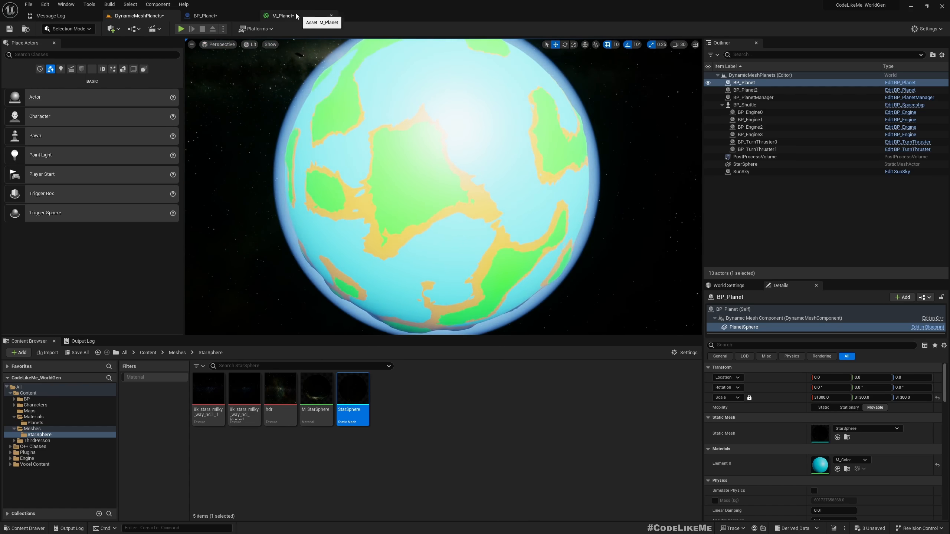
right_click_drag(325, 214, 561, 154)
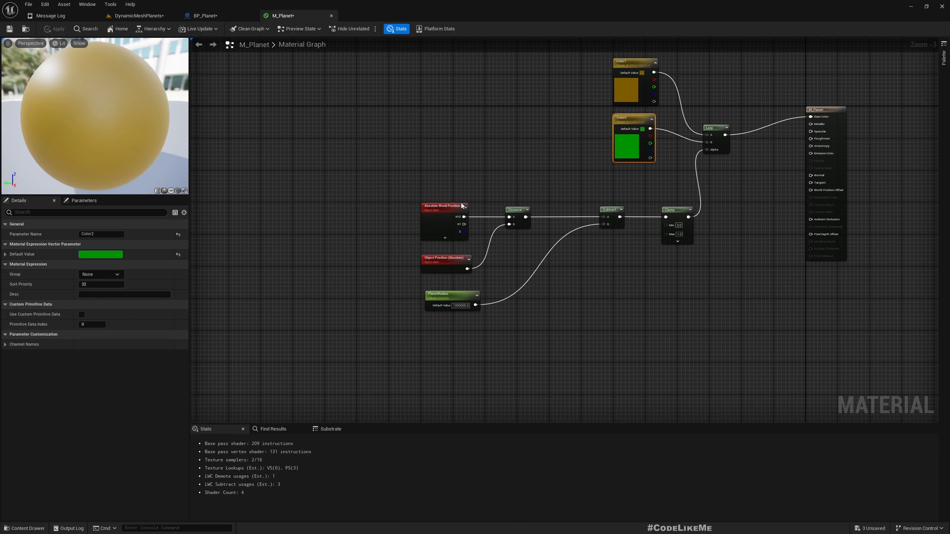
scroll(508, 240, "up", 3)
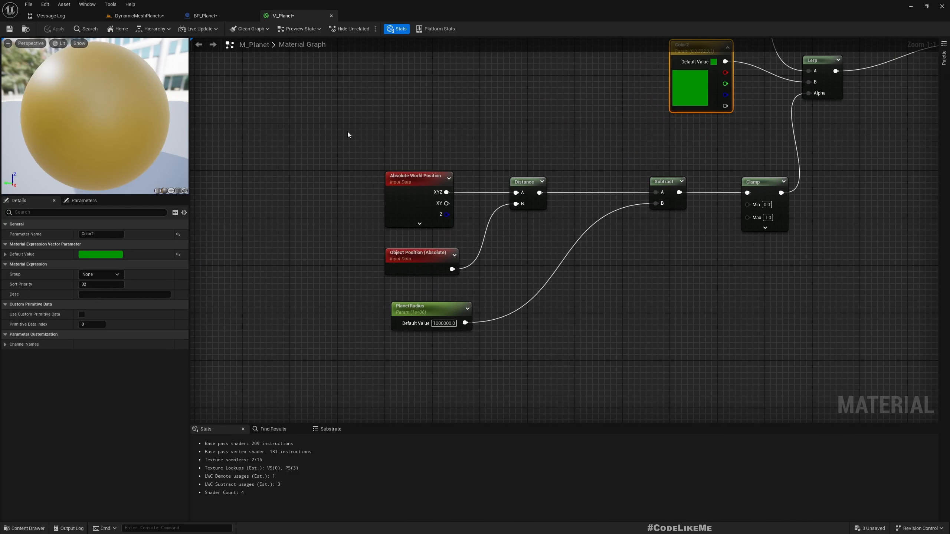
left_click_drag(347, 131, 670, 338)
left_click_drag(661, 181, 562, 197)
left_click_drag(618, 193, 617, 190)
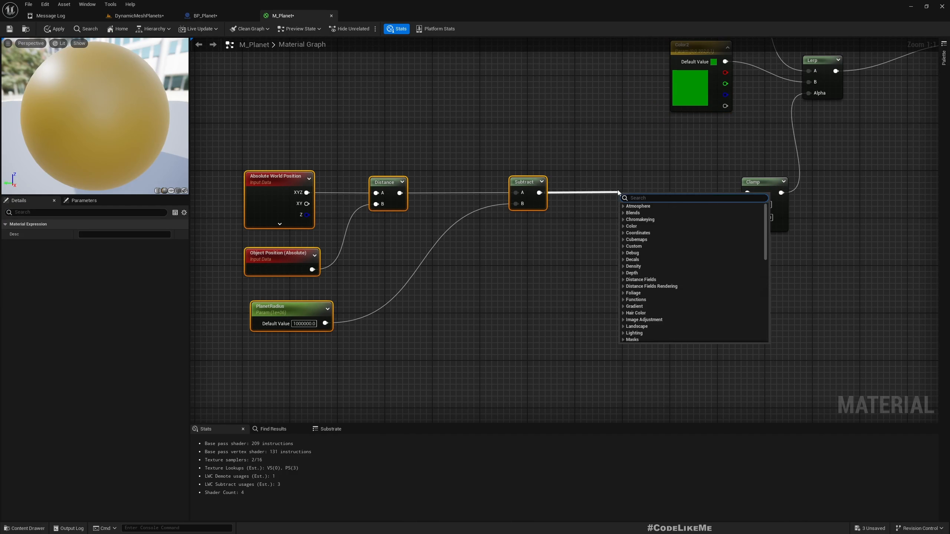
type("divide")
key("Return")
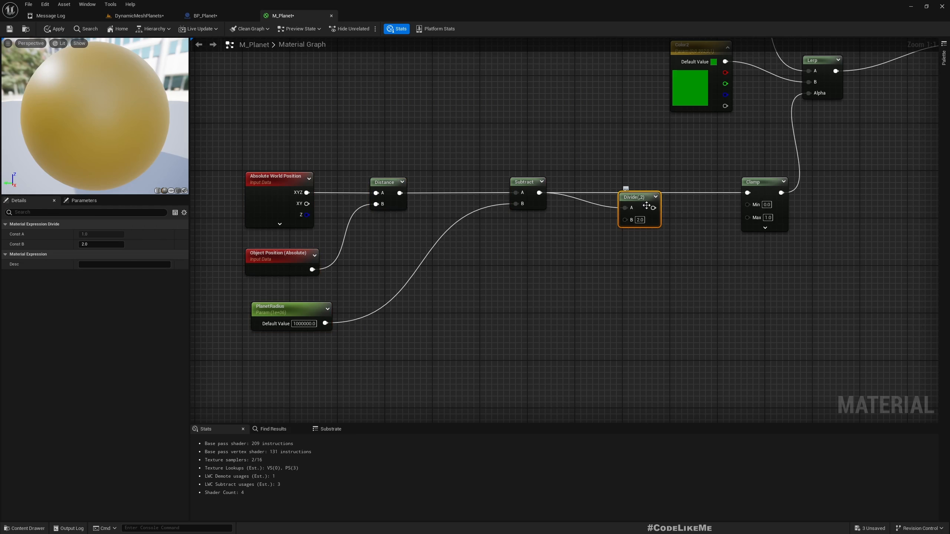
left_click_drag(653, 207, 656, 192)
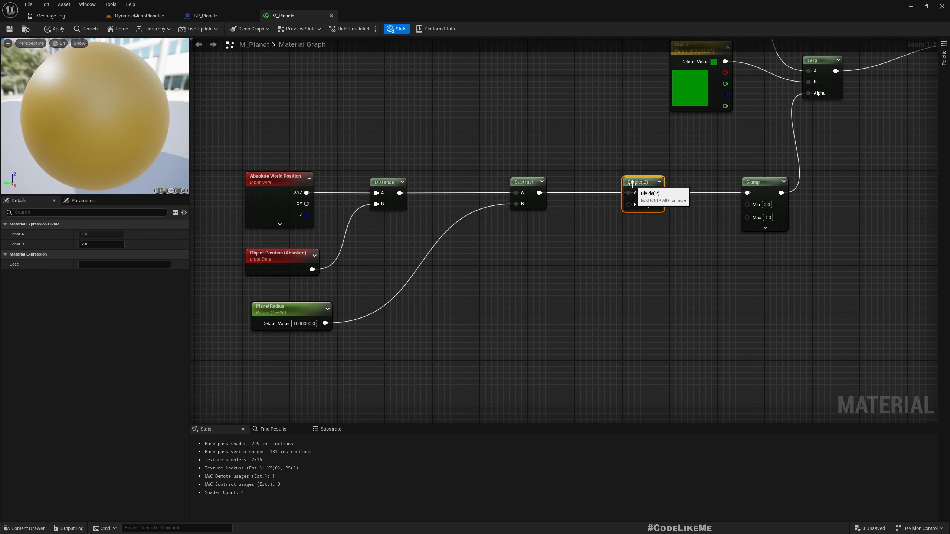
Promote the Divide node's B input to a LowLandRange parameter with default 10000, apply M_Planet, and view the planet in the level.
right_click(632, 205)
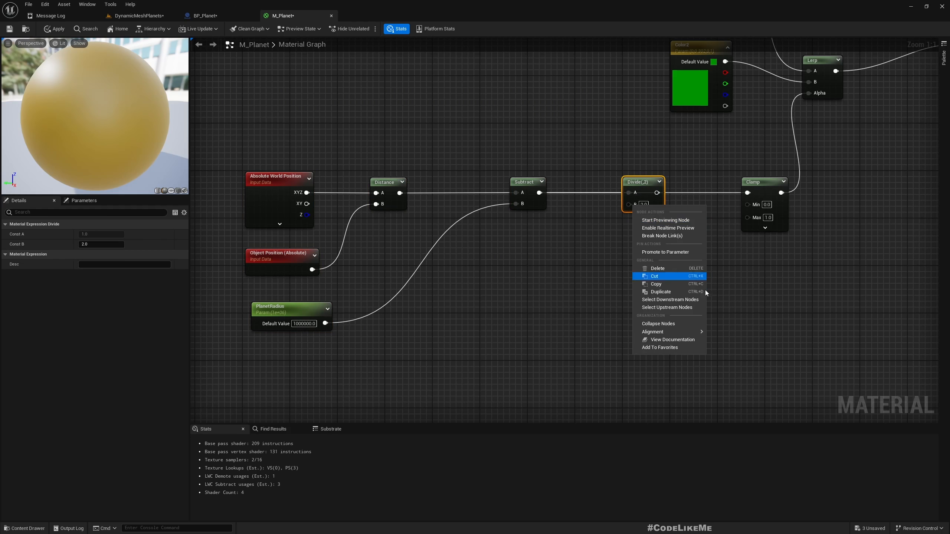
left_click(659, 252)
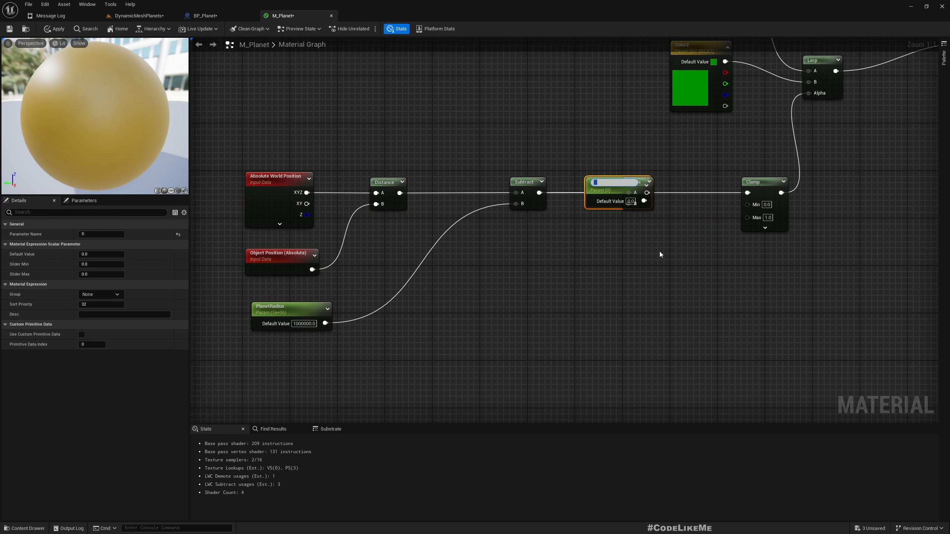
type("LowLandRange")
key("Return")
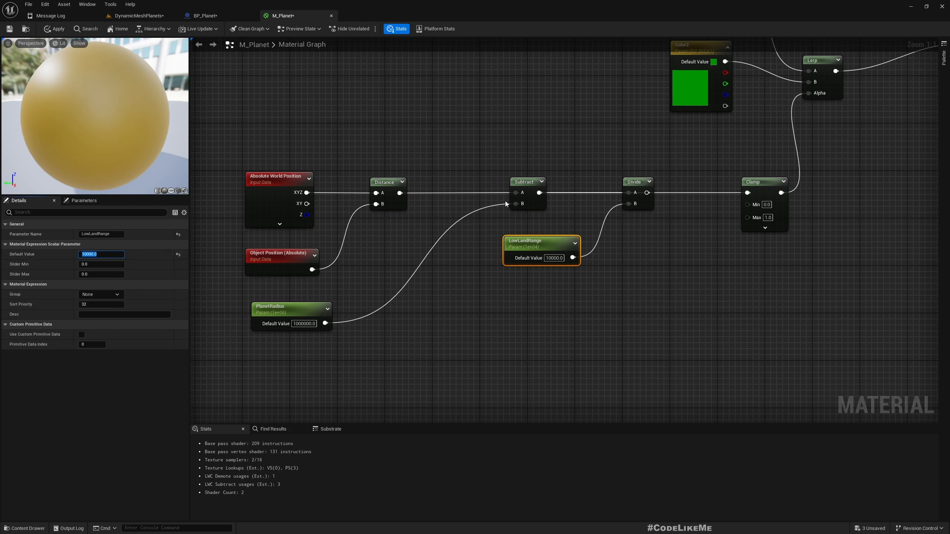
left_click(54, 29)
left_click(138, 15)
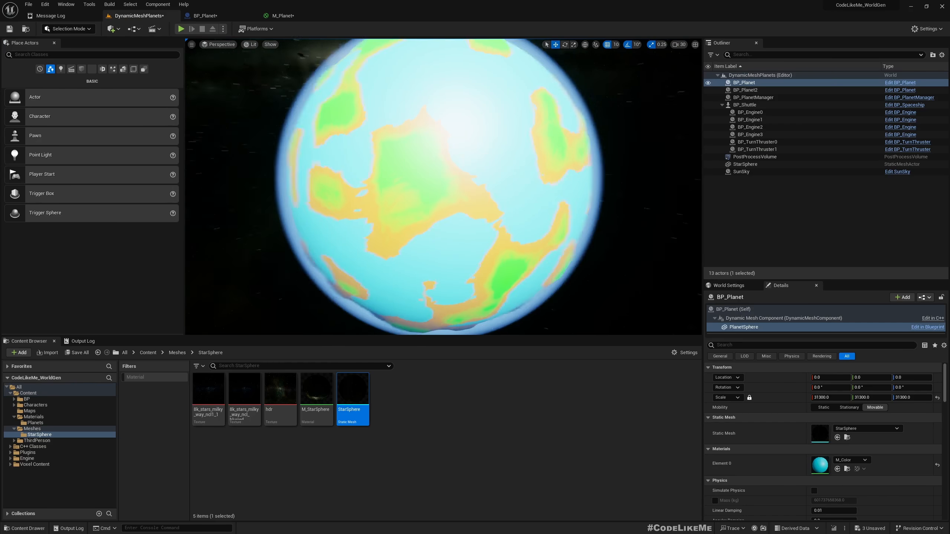
right_click_drag(443, 187, 458, 161)
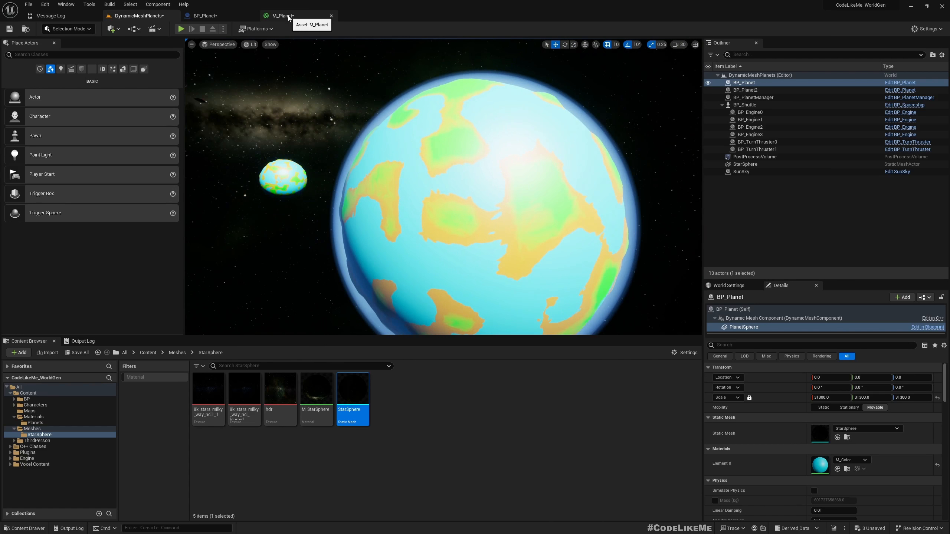
Open M_Color from the Materials folder, darken its Color parameter to a deeper teal, and inspect the ocean up close.
left_click(34, 416)
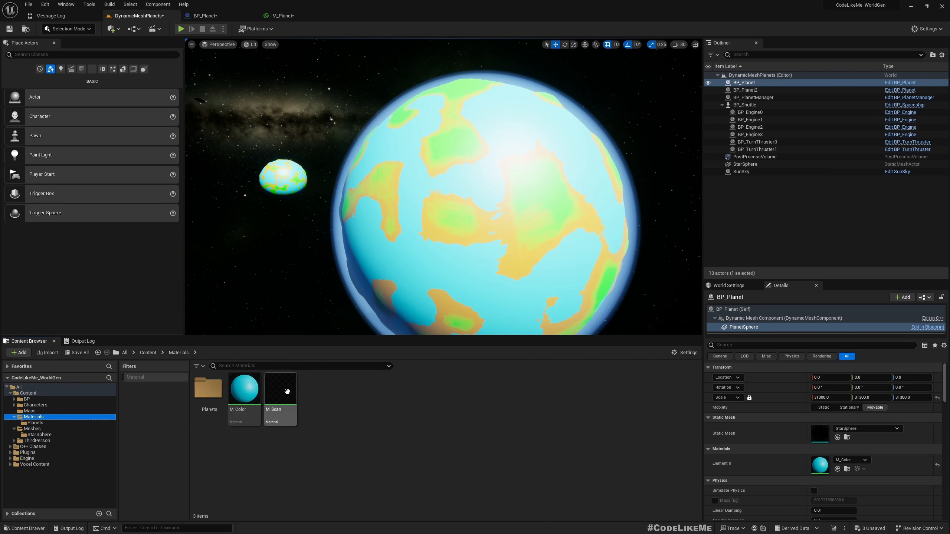
double_click(245, 389)
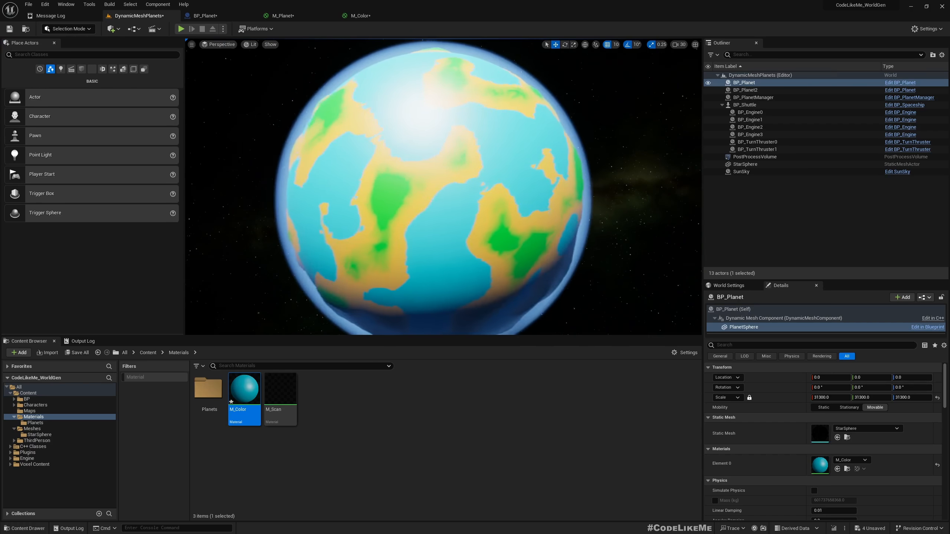
scroll(431, 136, "up", 5)
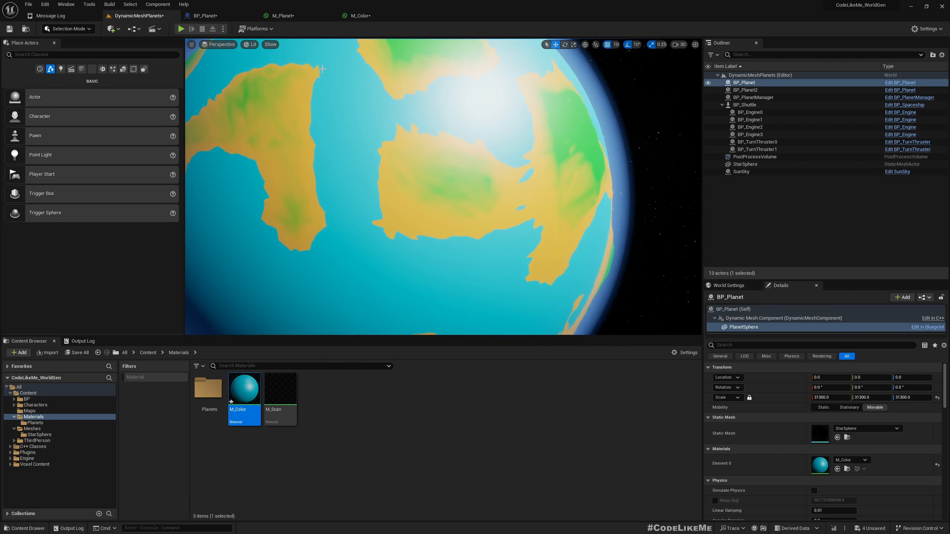
Set Steps X, Y and Z of Append Sphere Box to 20 in the Event Graph, compile BP_Planet, and inspect the regenerated planet.
left_click(205, 15)
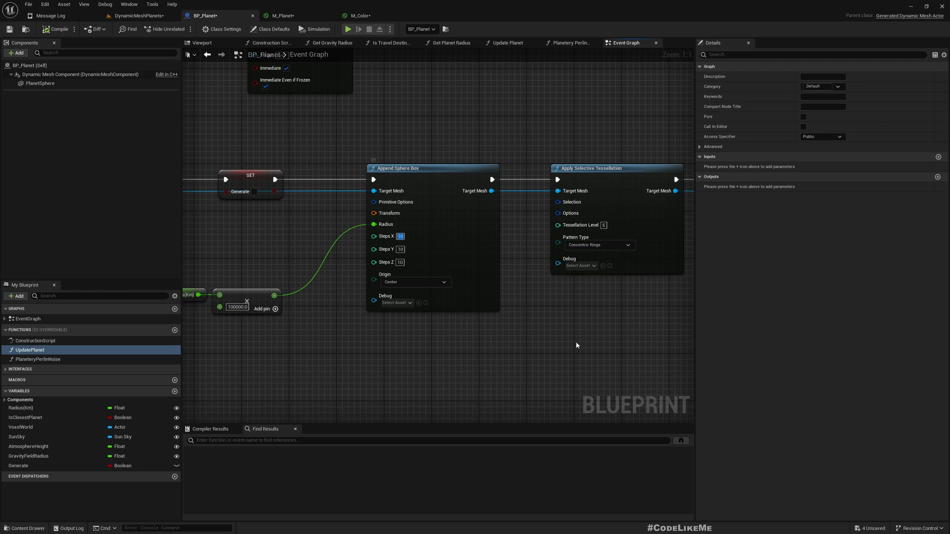
right_click_drag(427, 254, 381, 293)
left_click(353, 275)
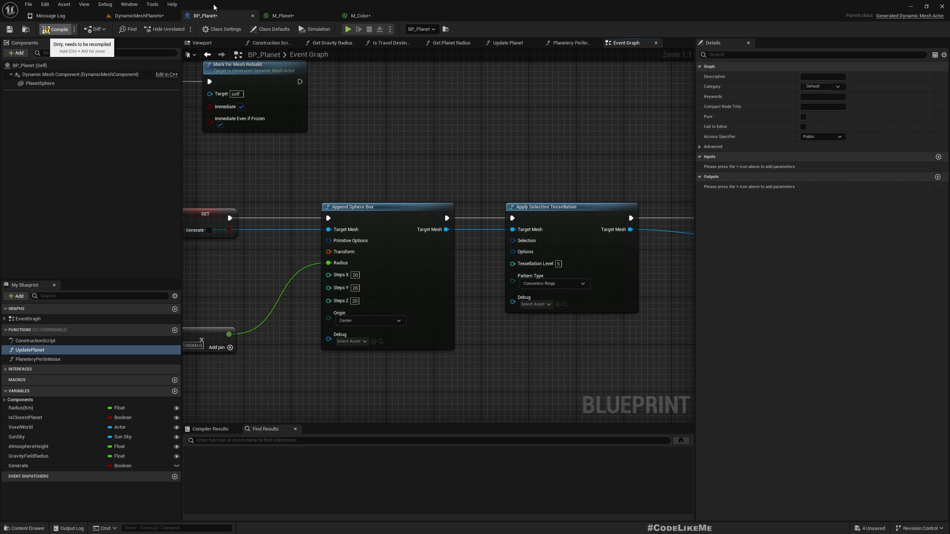
left_click(126, 17)
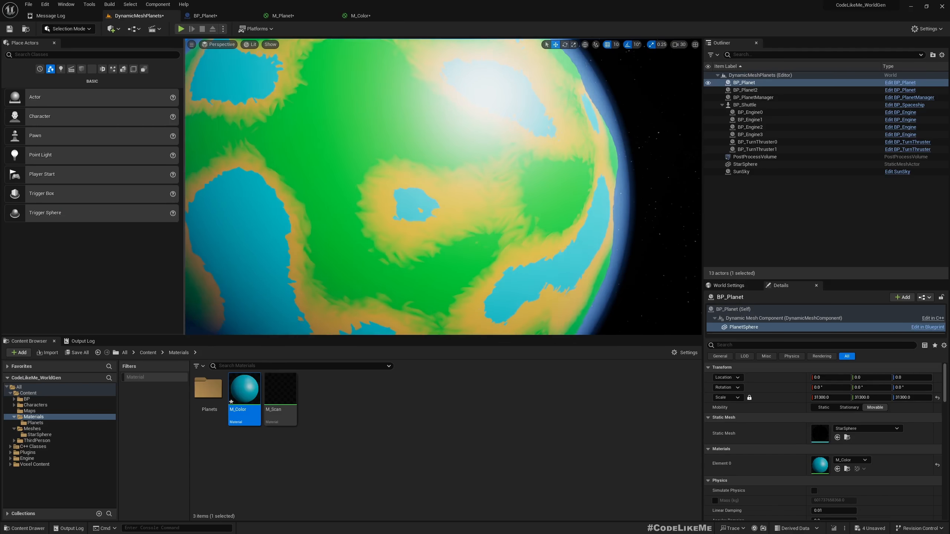
right_click_drag(443, 187, 239, 104)
key("w")
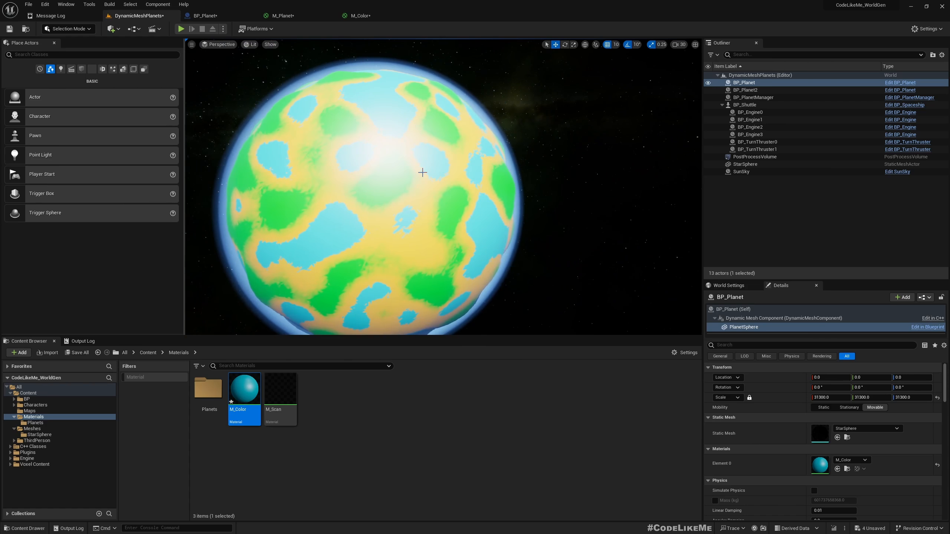
key("w")
right_click_drag(422, 172, 392, 172)
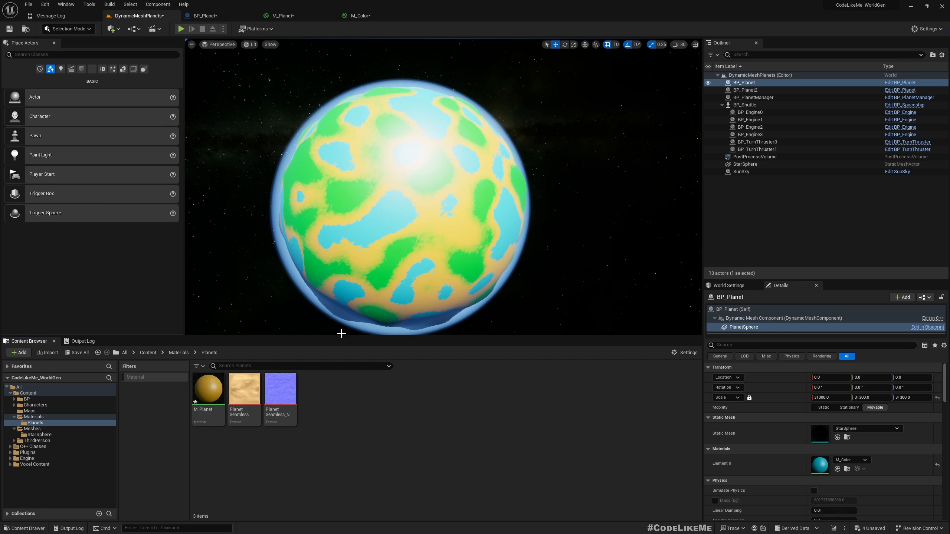
Examine the PlanetSeamless and PlanetSeamless_N textures from the Materials/Planets folder, and close both.
double_click(244, 389)
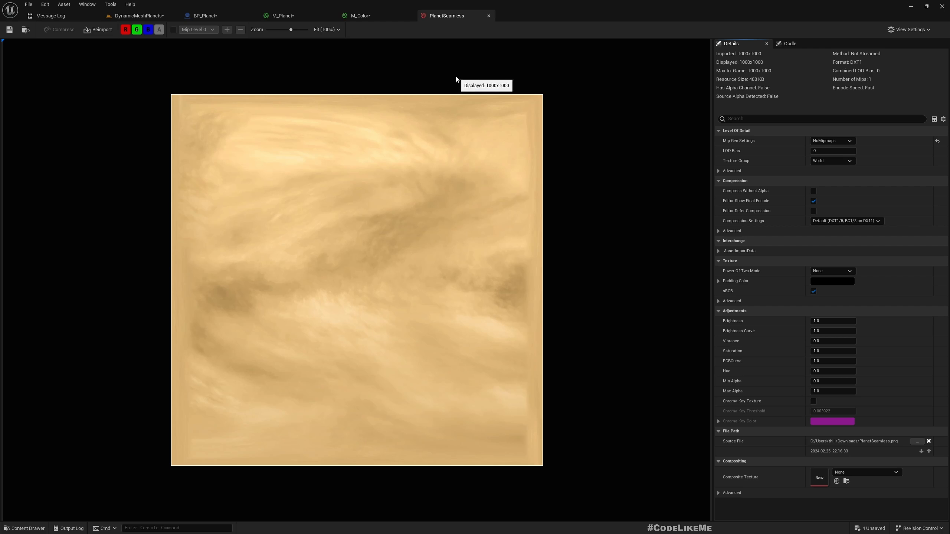
left_click(139, 15)
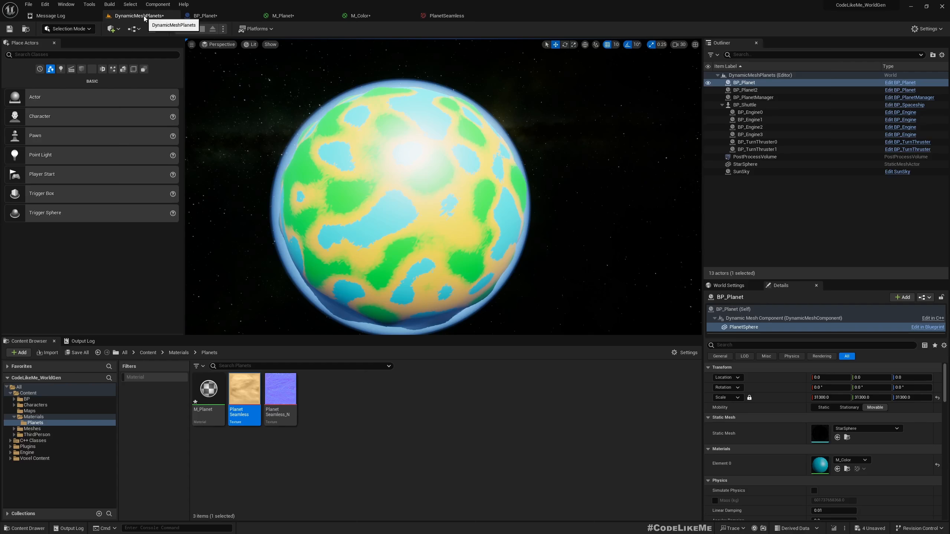
double_click(280, 401)
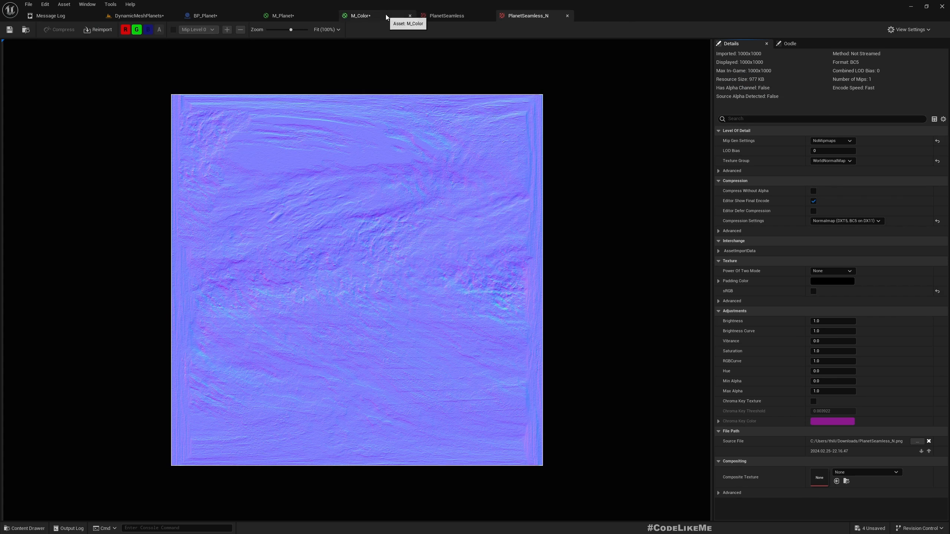
left_click(488, 15)
left_click(488, 15)
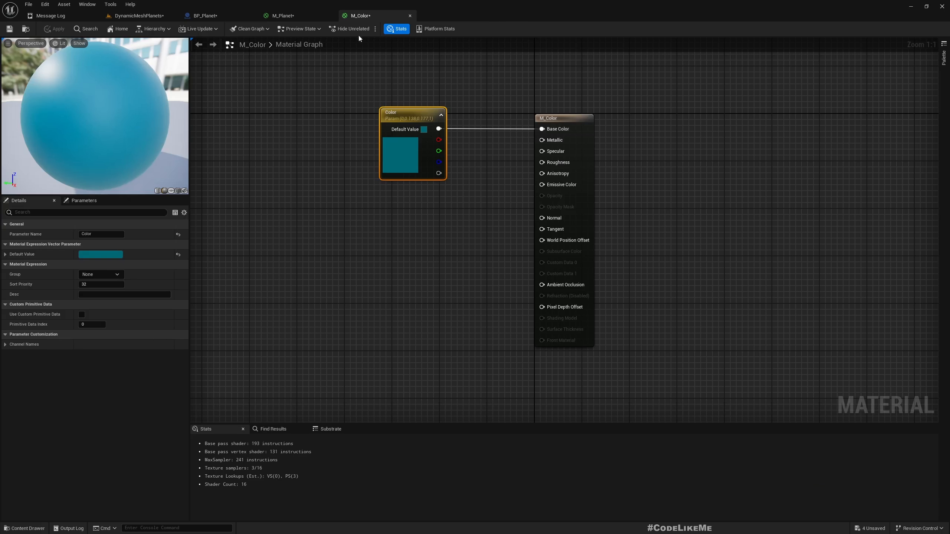
Add PlanetSeamless and PlanetSeamless_N as texture samples above the color nodes in M_Planet, and move the material output node farther from Lerp.
left_click(285, 16)
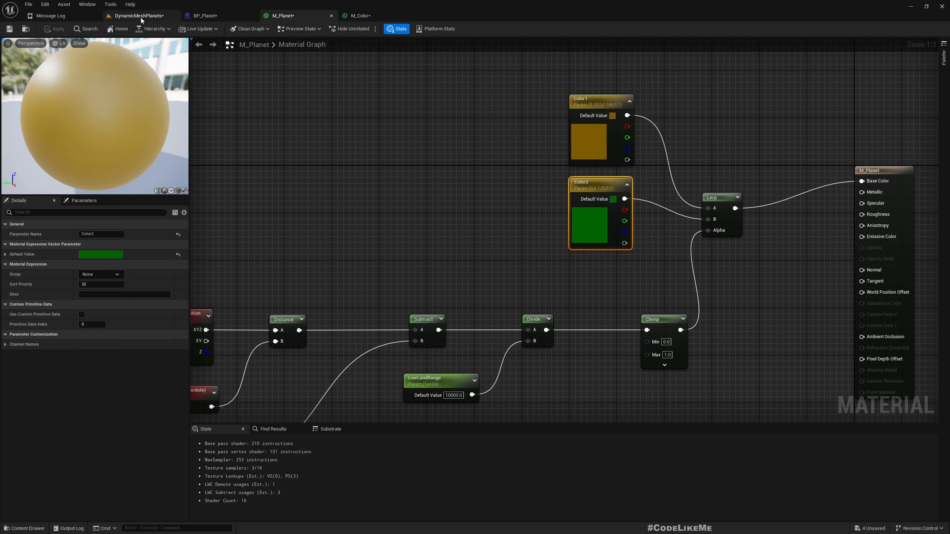
right_click_drag(518, 95, 508, 211)
scroll(768, 267, "down", 4)
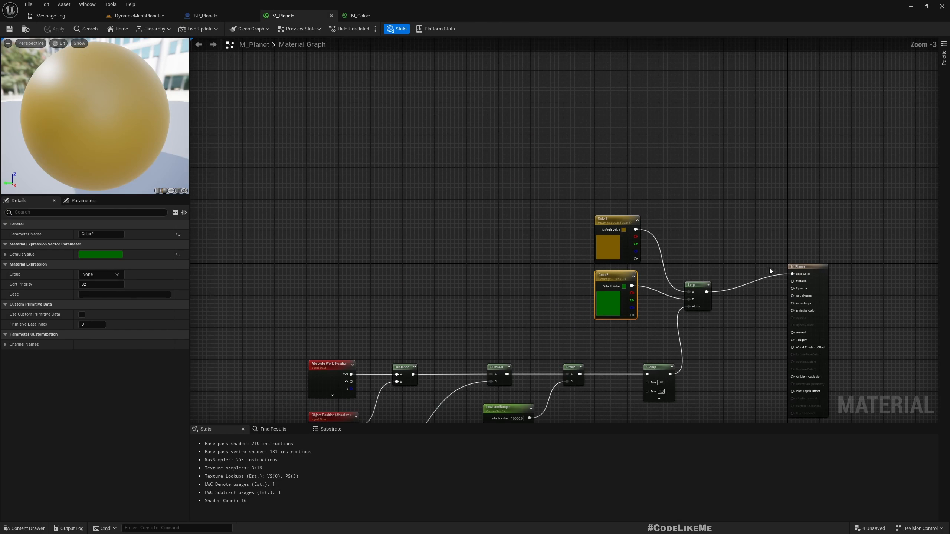
left_click(134, 15)
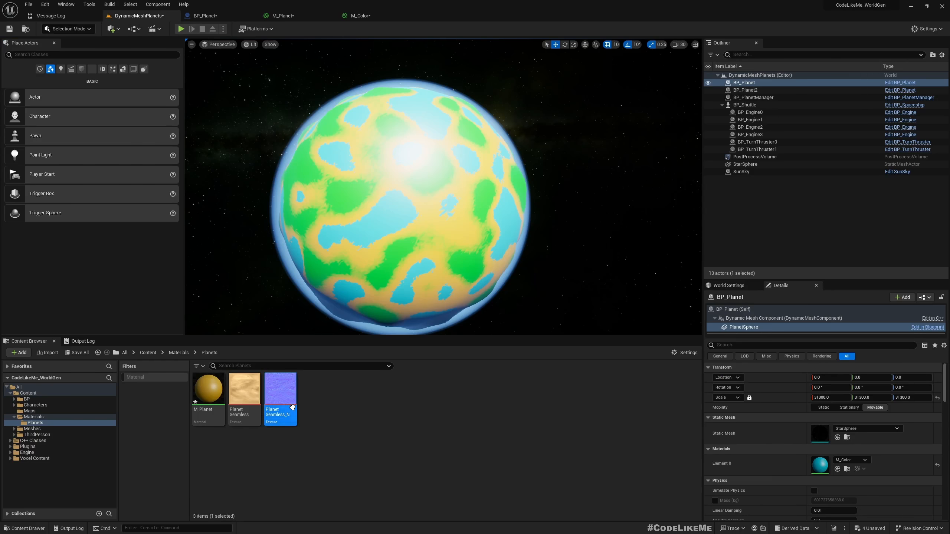
left_click(243, 390)
left_click(276, 397)
left_click(259, 390)
left_click(280, 390)
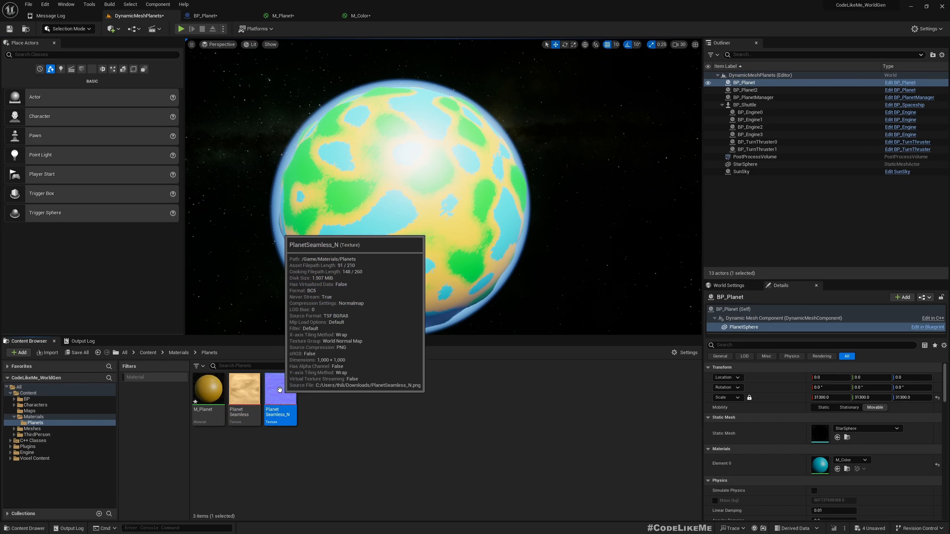
left_click(244, 389, "ctrl")
left_click_drag(244, 389, 396, 134)
left_click_drag(366, 246, 485, 132)
left_click_drag(665, 277, 708, 282)
scroll(486, 144, "up", 1)
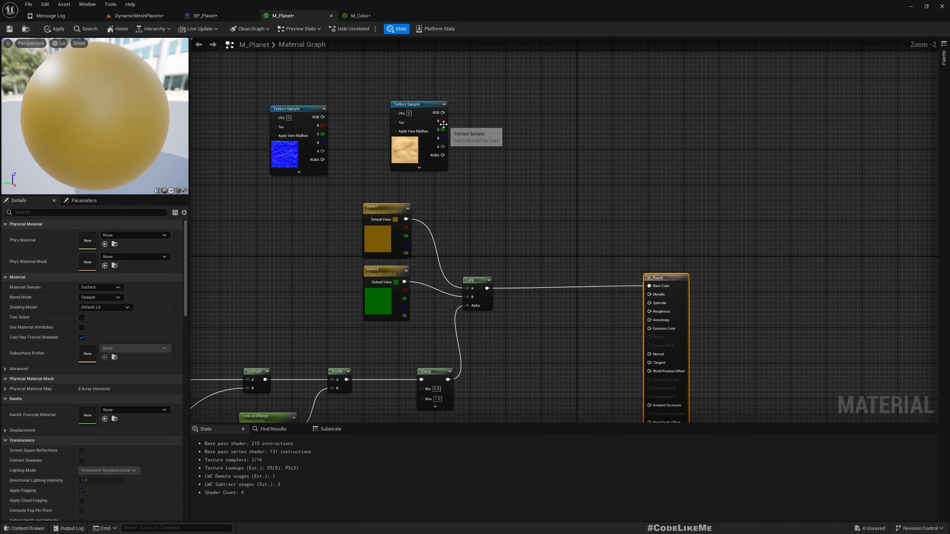
Multiply PlanetSeamless's red channel by the Lerp result, feed the product into Base Color, and apply M_Planet.
left_click_drag(443, 125, 554, 260)
type("multiply")
key("Return")
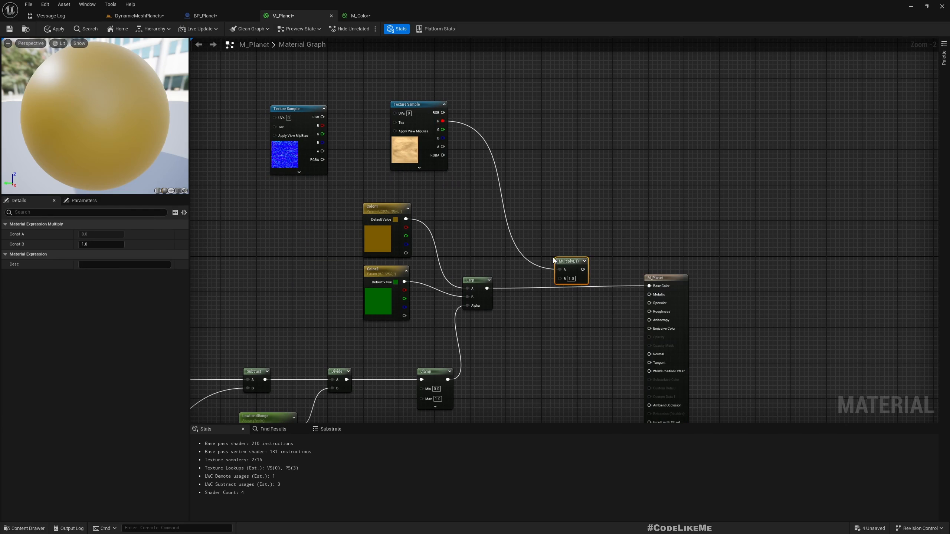
scroll(507, 291, "up", 2)
left_click_drag(482, 276, 699, 273)
left_click_drag(588, 250, 604, 260)
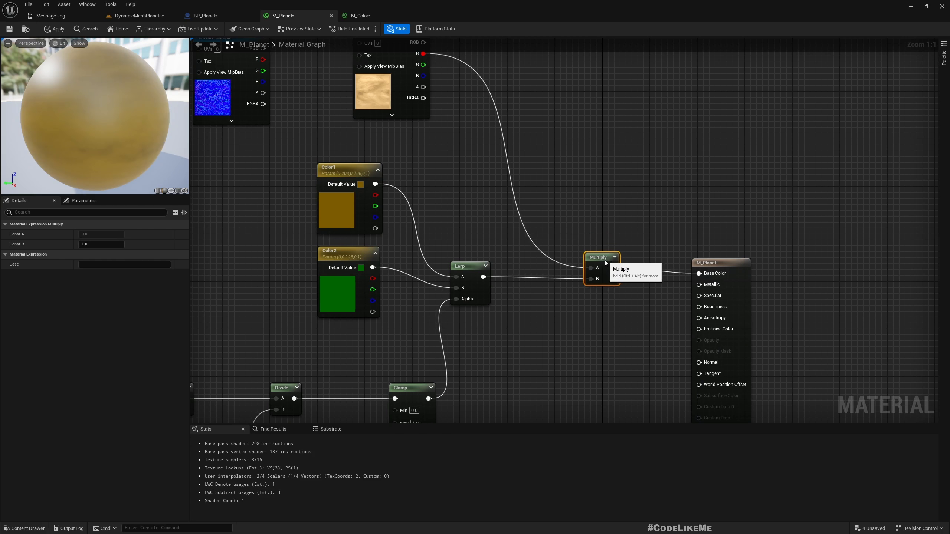
left_click_drag(83, 119, 88, 144)
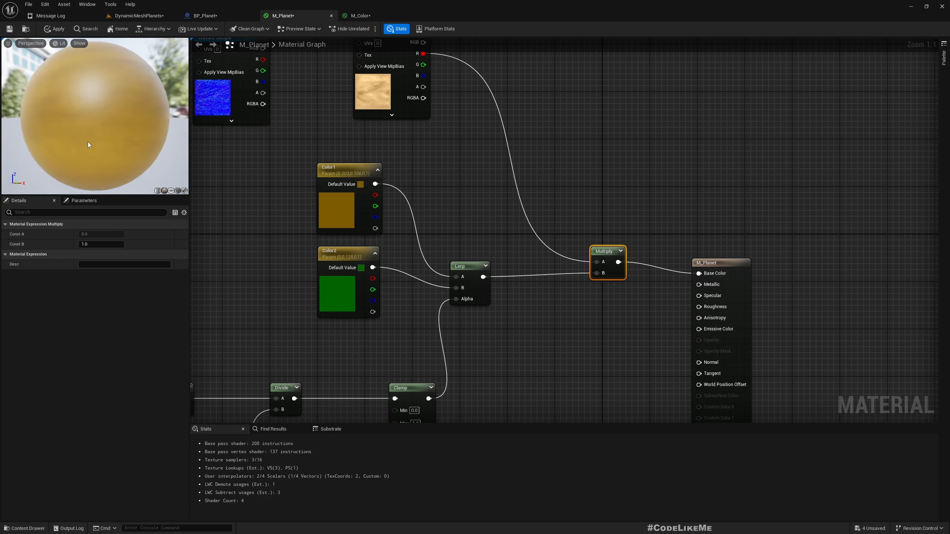
left_click(52, 29)
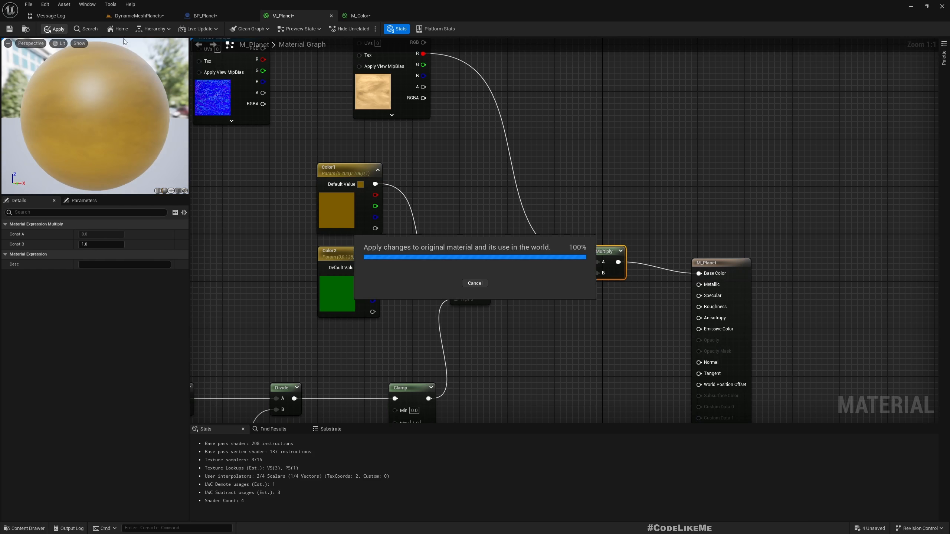
Inspect the textured land on the planet in the level from near and far, and return to the M_Planet graph.
left_click(151, 16)
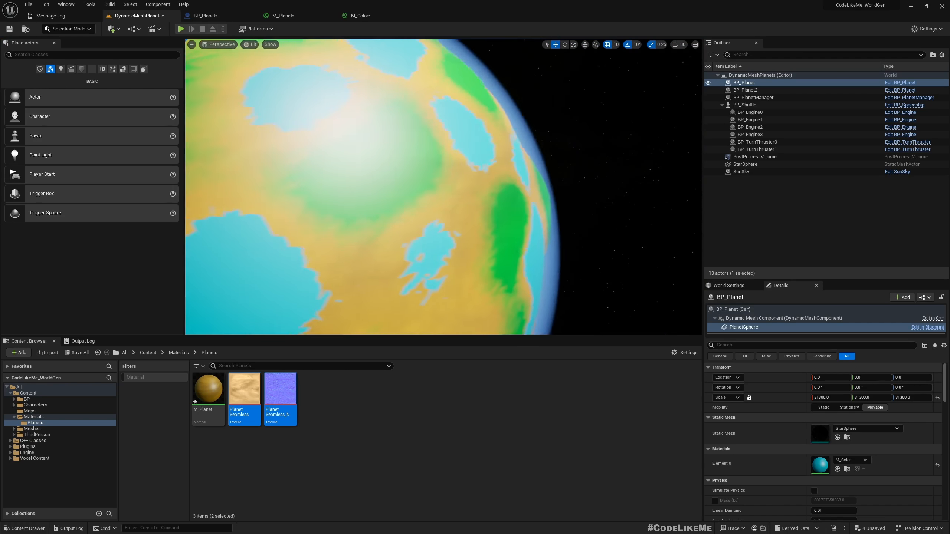
right_click_drag(384, 166, 313, 250)
right_click_drag(335, 294, 318, 224)
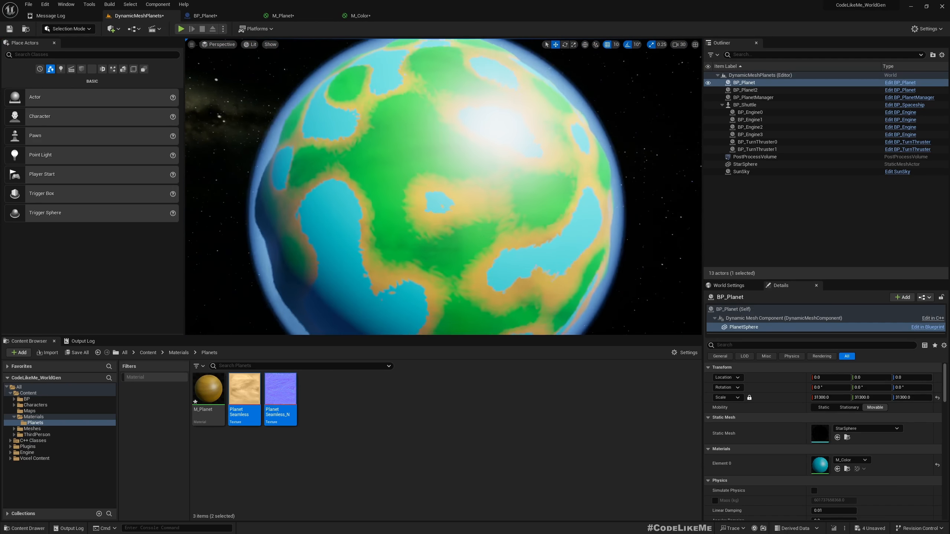
left_click(283, 16)
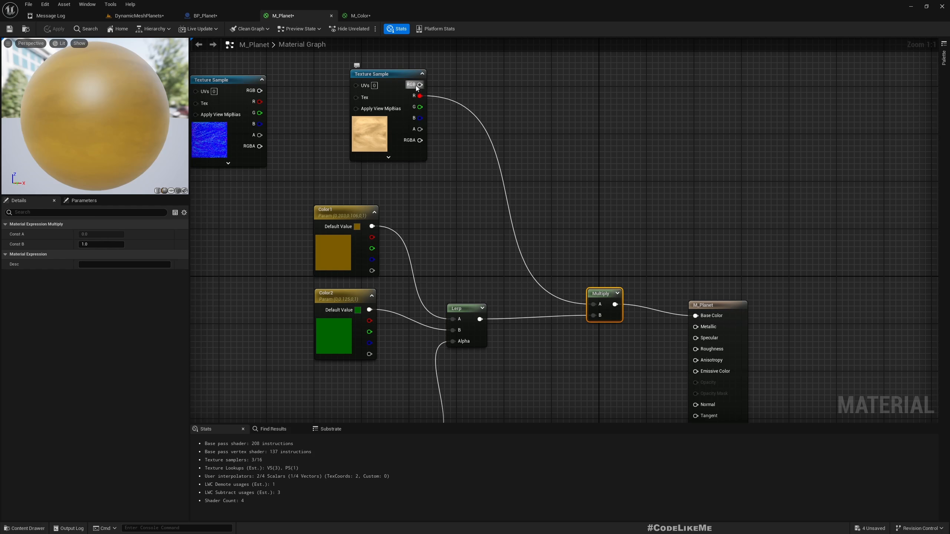
Feed PlanetSeamless's full RGB output into Multiply's A input, apply M_Planet, and check the planet in the level.
left_click_drag(416, 87, 593, 304)
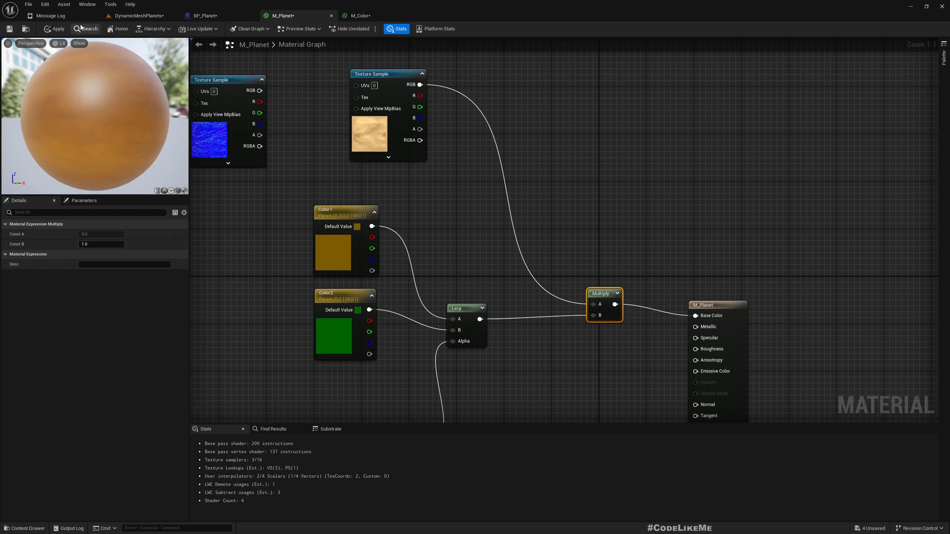
left_click(54, 29)
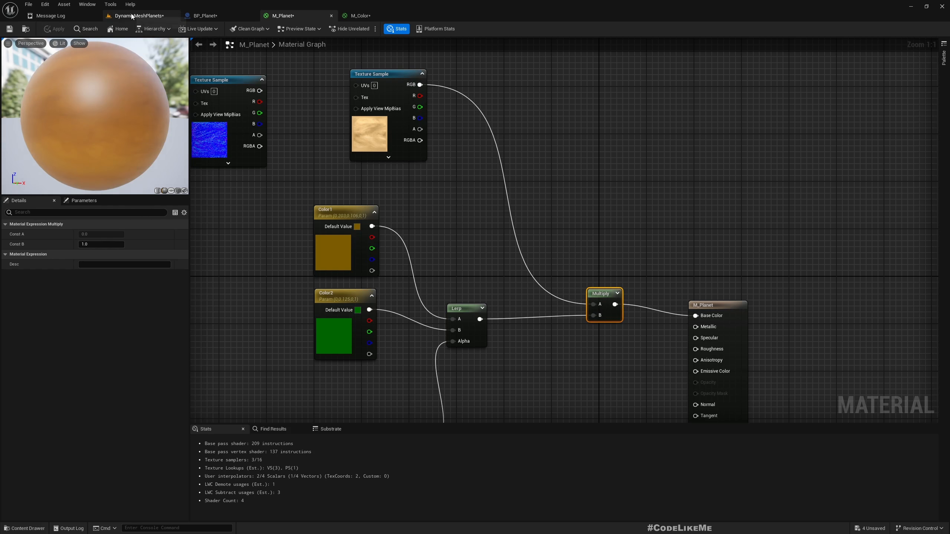
left_click(133, 16)
key("a")
mouse_move(446, 166)
right_mouse_down()
mouse_move(486, 153)
mouse_move(494, 209)
mouse_move(490, 176)
mouse_move(446, 155)
right_mouse_up()
key("w")
key("s")
Connect PlanetSeamless_N's RGB output to M_Planet's Normal input, apply the material, and check the planet's relief in the level.
left_click(289, 16)
right_click_drag(341, 124, 363, 87)
right_click_drag(282, 78, 276, 123)
left_click_drag(240, 96, 299, 139)
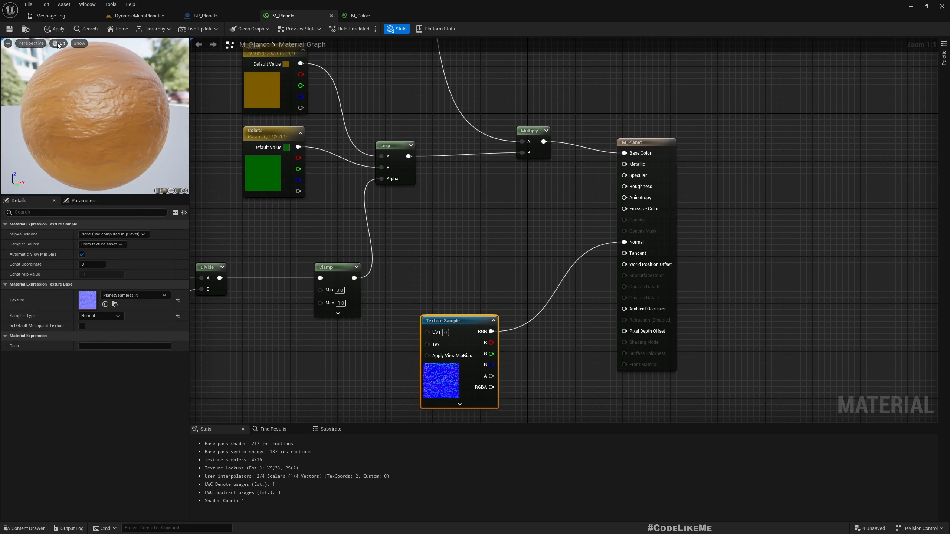
left_click(55, 29)
right_click_drag(352, 165, 378, 174)
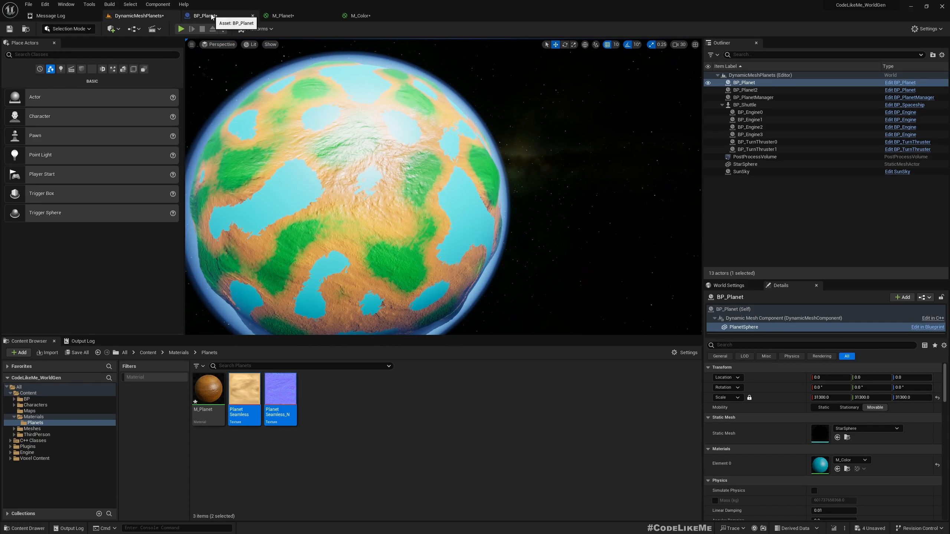
Move M_Planet's output node farther out and insert a FlattenNormal node between PlanetSeamless_N and the Normal input.
left_click(282, 16)
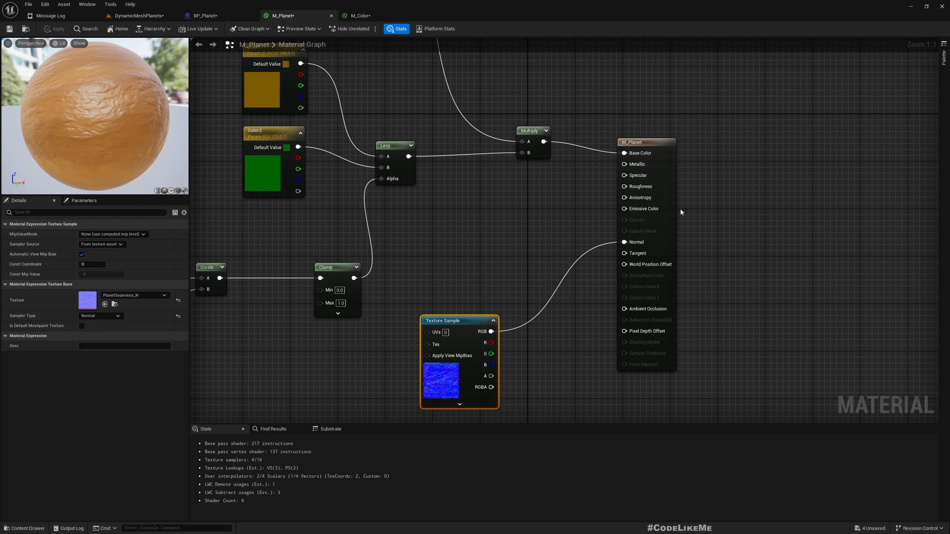
left_click_drag(664, 154, 749, 160)
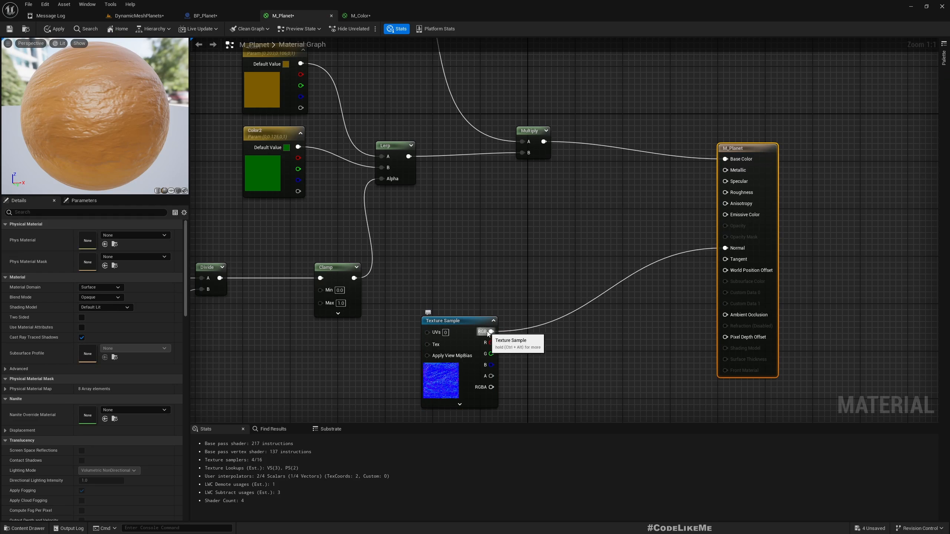
left_click_drag(490, 331, 529, 338)
type("flatt")
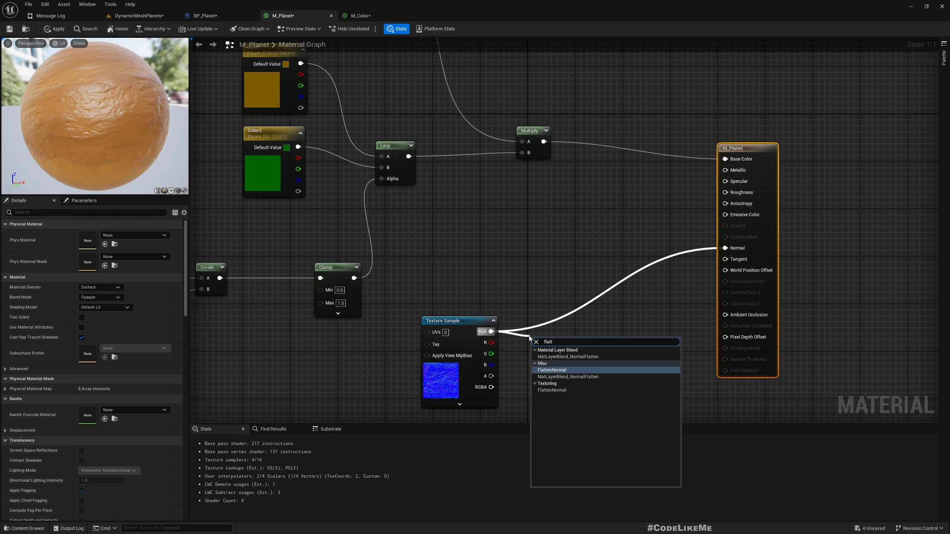
key("Return")
left_click_drag(586, 351, 689, 287)
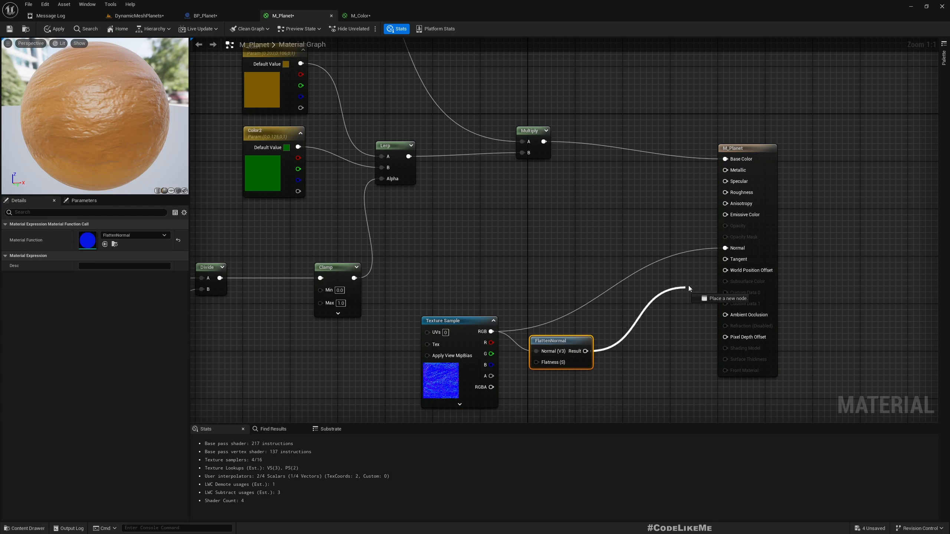
left_click_drag(729, 249, 729, 250)
Move FlattenNormal away from the texture sample and feed its Flatness input from a new Constant of 0.5.
left_click_drag(558, 341, 463, 282)
type("constant")
key("Return")
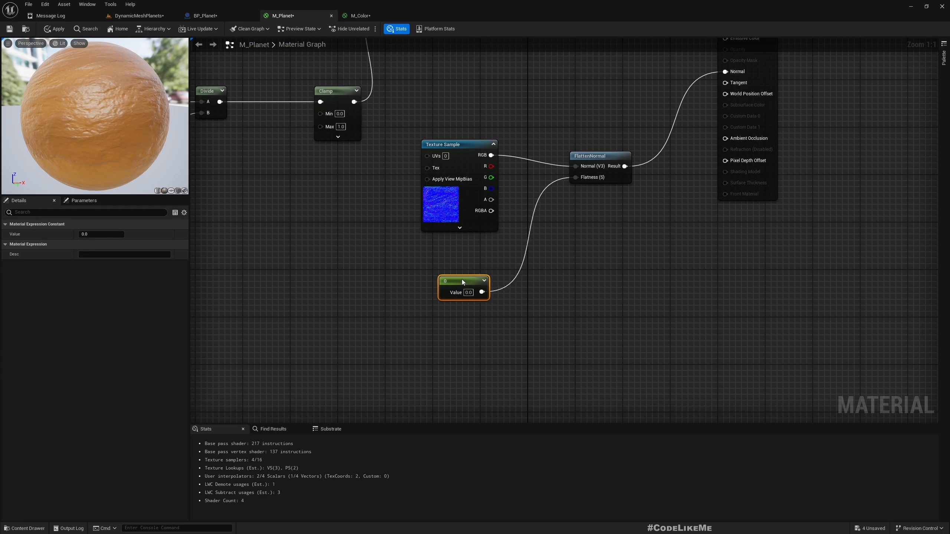
left_click(462, 280)
type(".5")
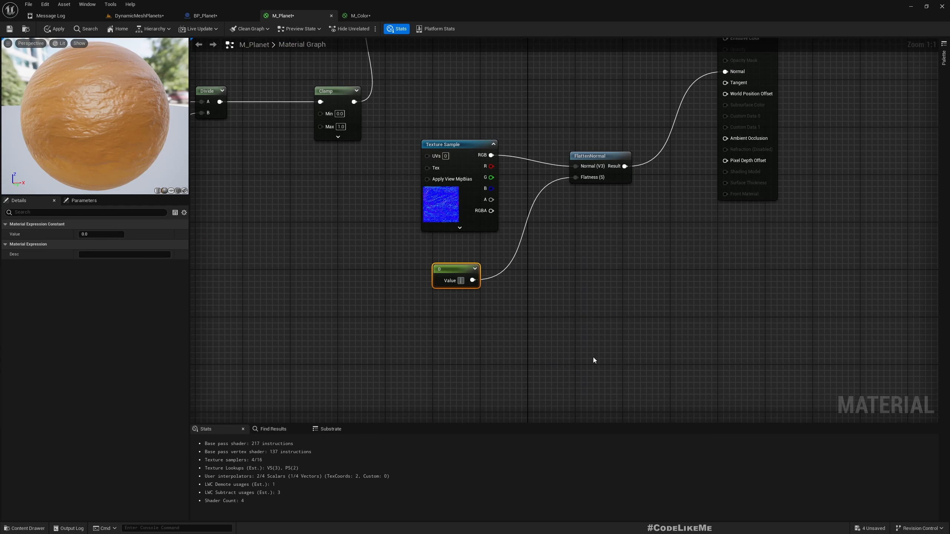
key("Return")
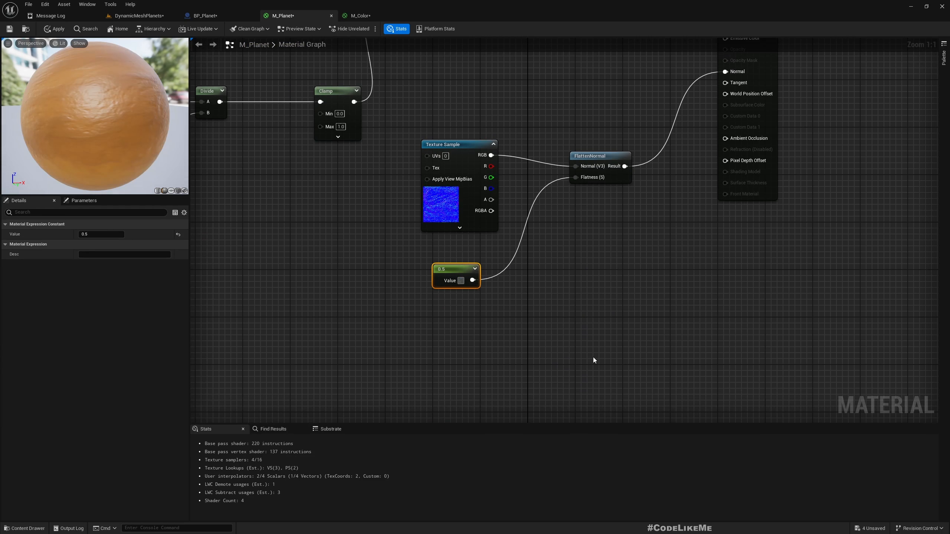
Examine the flattened surface relief on the planet in the level from near and far.
left_click(139, 15)
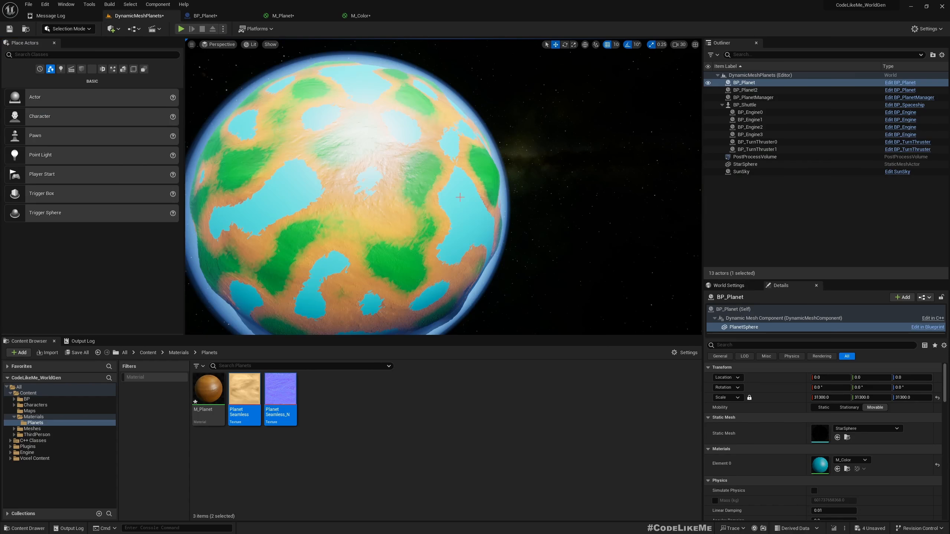
key("a")
right_click_drag(443, 187, 529, 221)
key("w")
key("s")
key("d")
key("w")
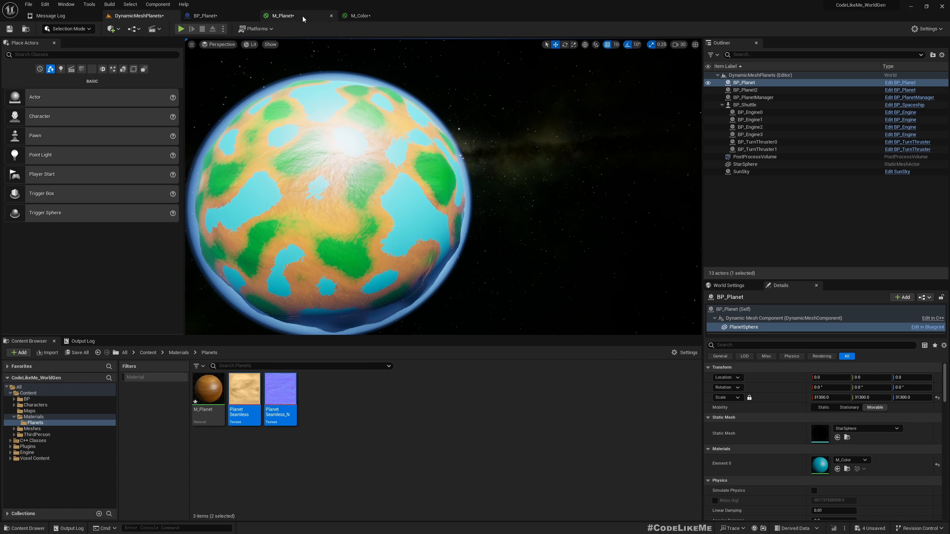
Promote M_Planet's Metallic input to a parameter, place it below Multiply, and set its default value to 0.2.
left_click(287, 17)
right_click_drag(655, 316, 596, 511)
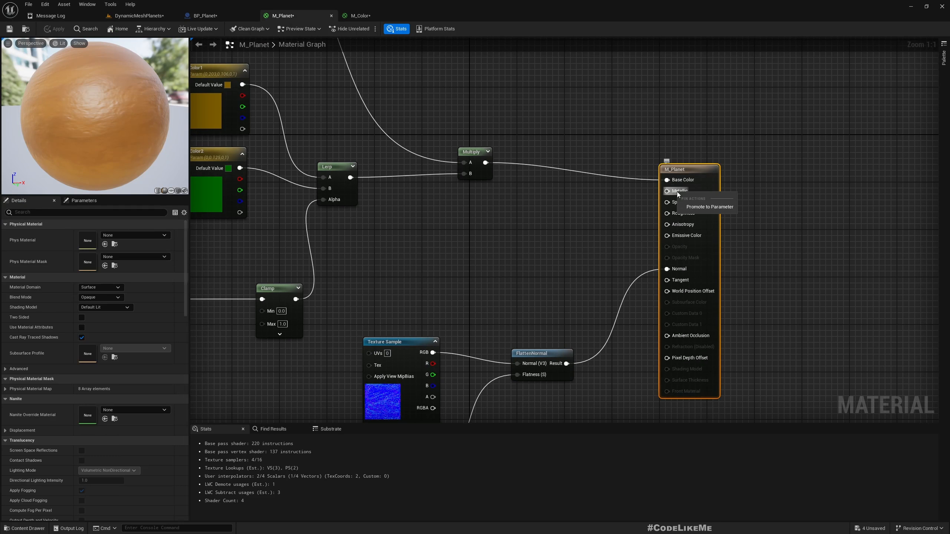
left_click(697, 208)
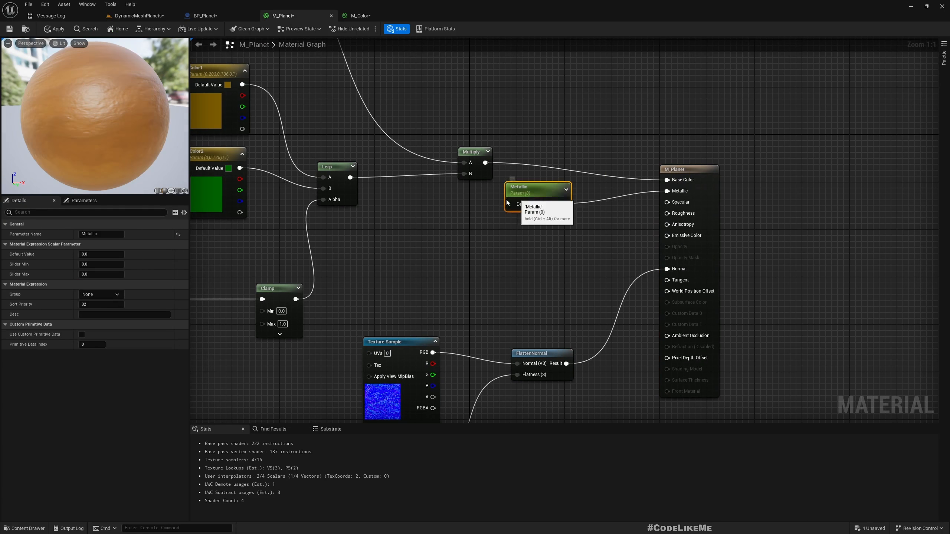
left_click_drag(511, 193, 473, 212)
left_click(101, 254)
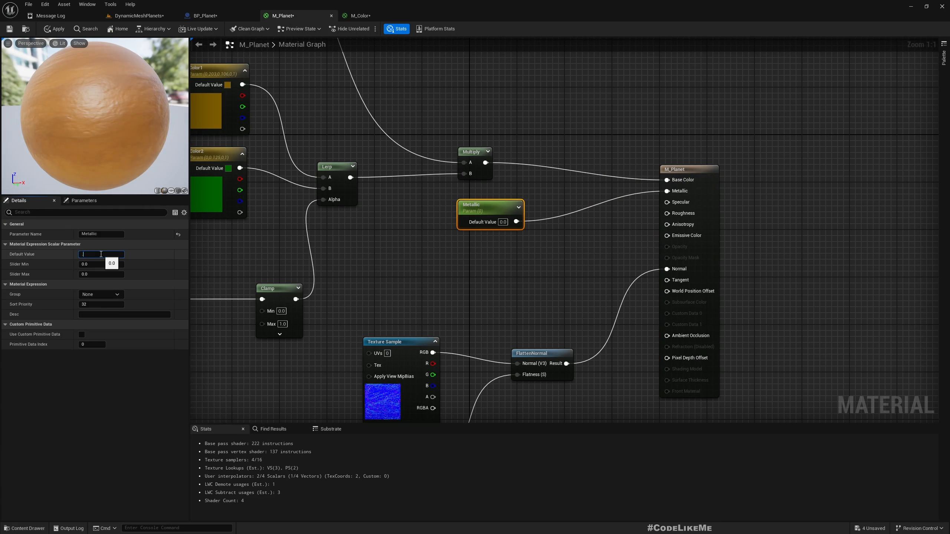
key("Return")
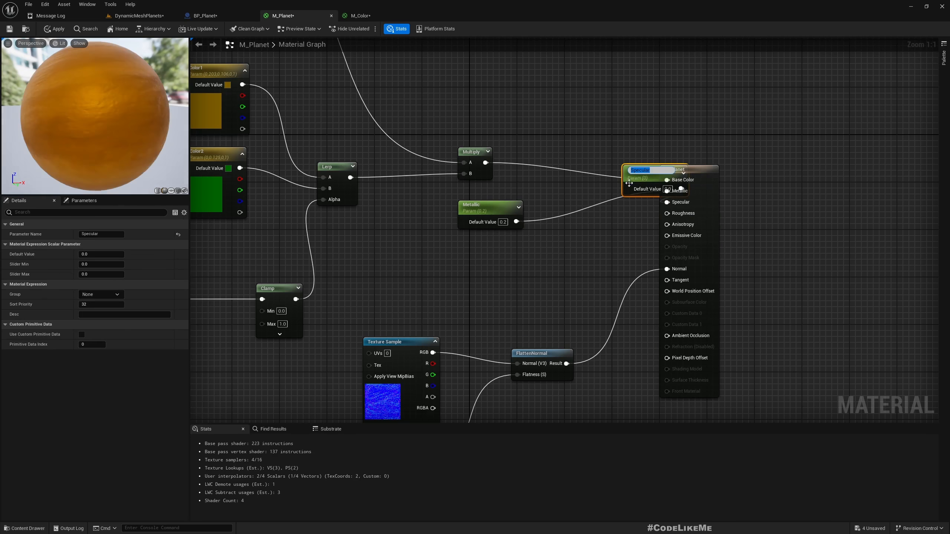
Place a Specular parameter for the material output below Metallic and set its default value to 0.1.
left_click_drag(637, 180, 472, 257)
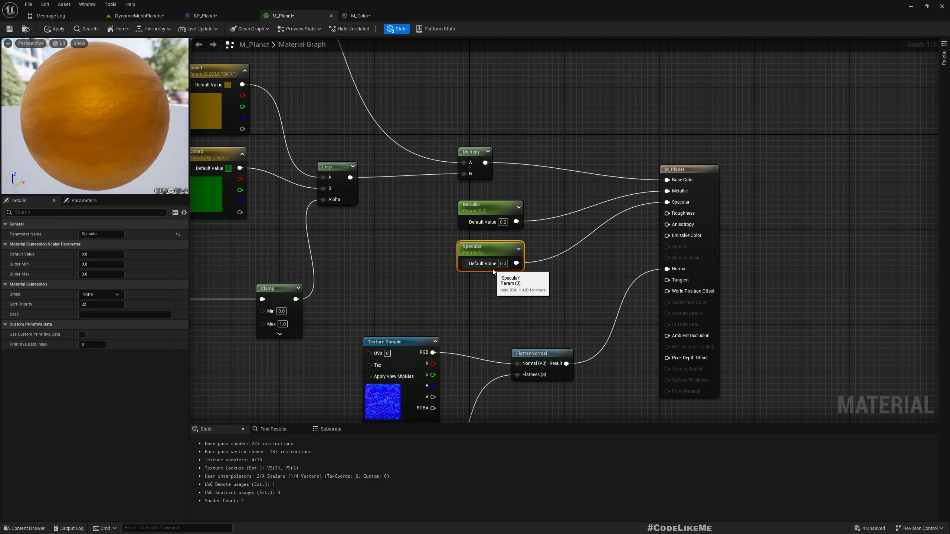
type(".1")
key("Return")
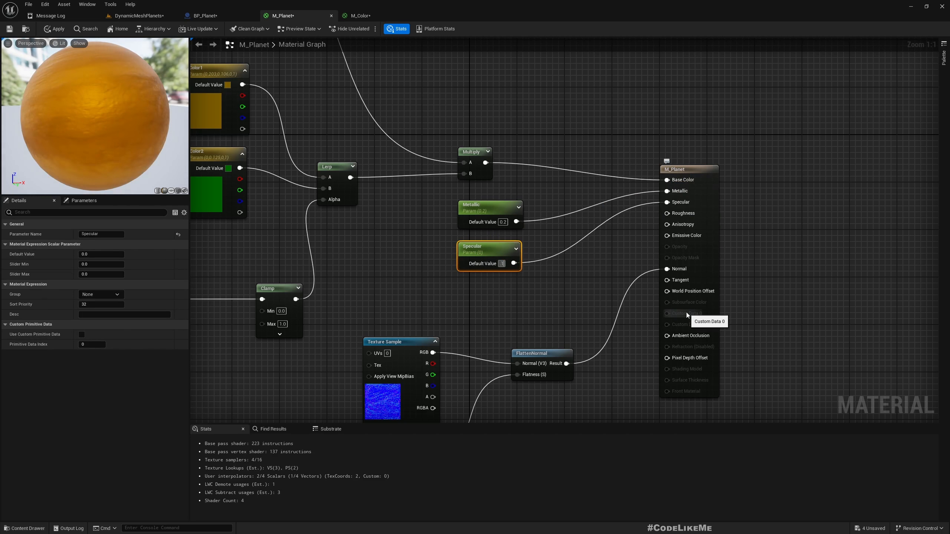
Promote the Roughness input to a parameter below Specular with default 0.8, apply M_Planet, and check the planet's shine in the level.
right_click(667, 213)
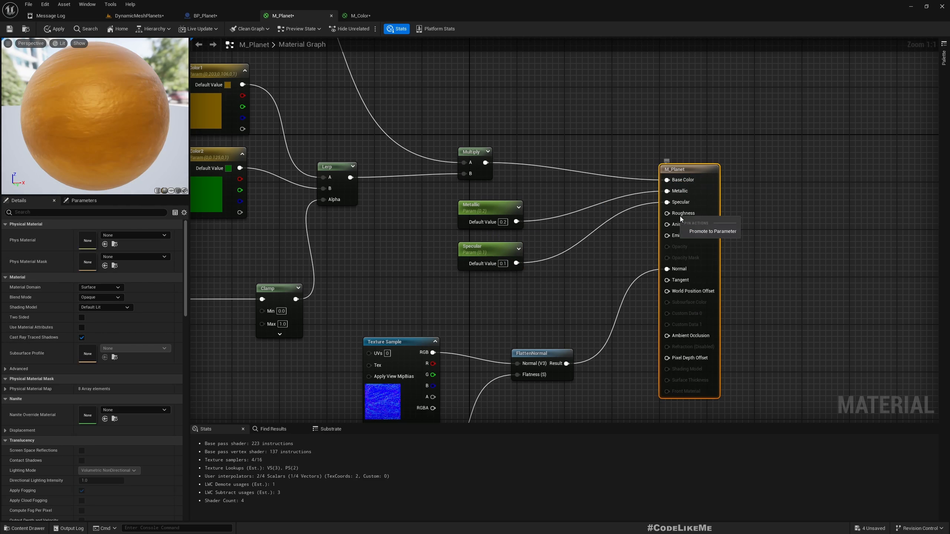
left_click(699, 229)
left_click_drag(643, 183, 480, 295)
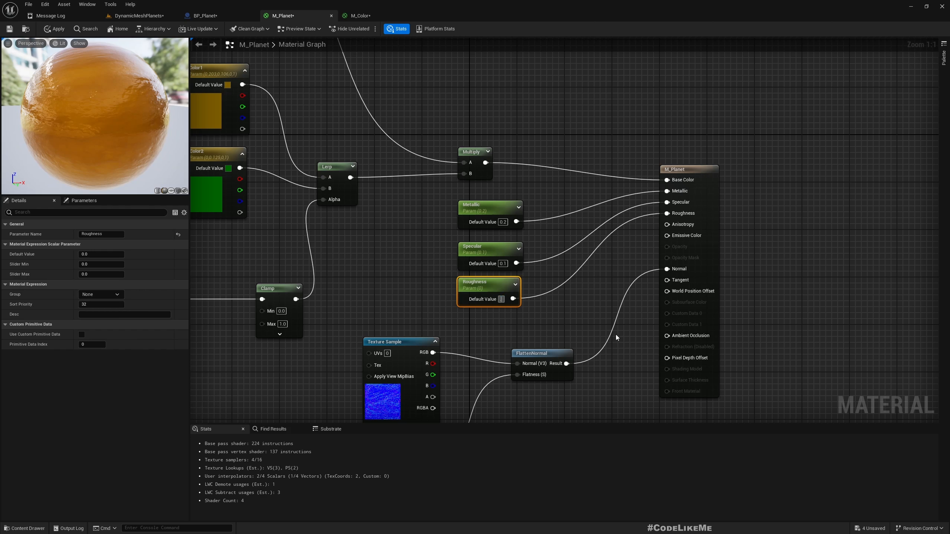
type(".8")
key("Return")
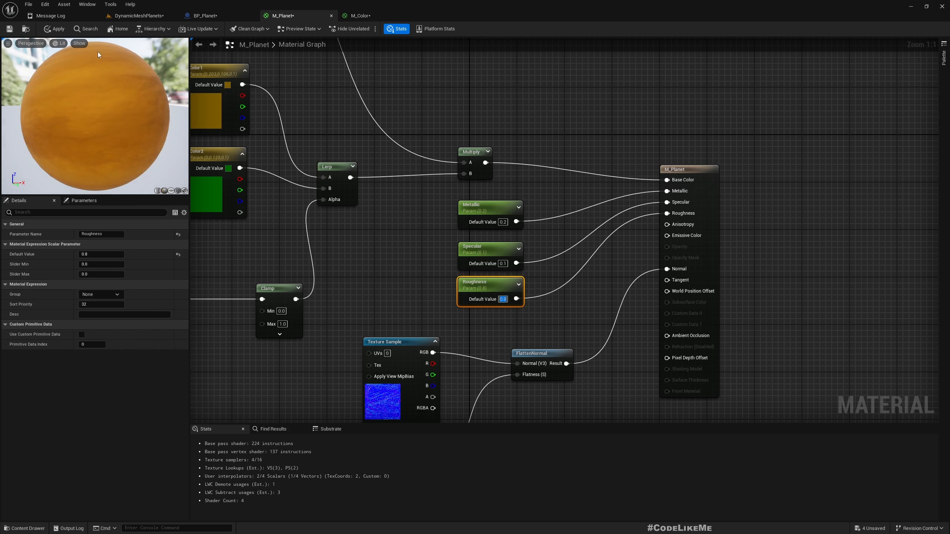
left_click(54, 29)
left_click(134, 17)
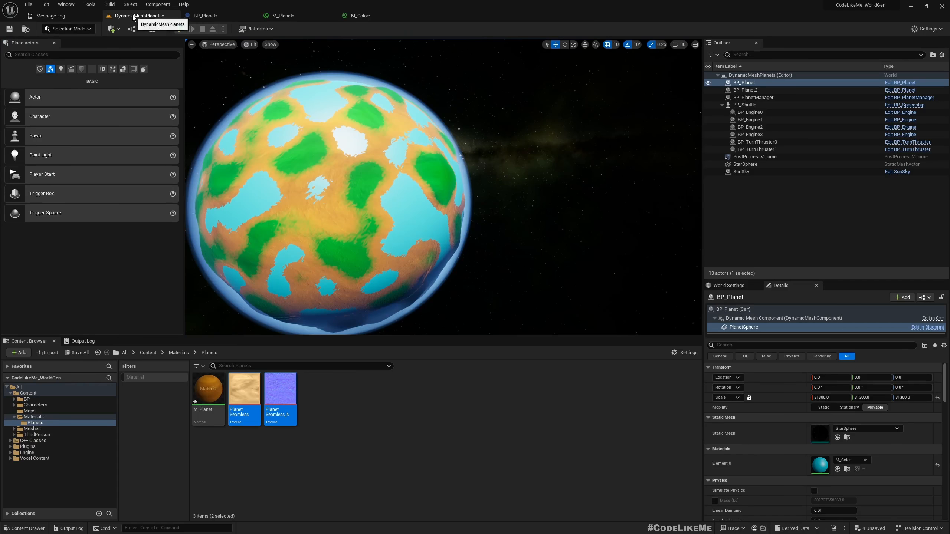
key("d")
mouse_move(502, 195)
right_mouse_down()
mouse_move(404, 190)
mouse_move(482, 204)
mouse_move(523, 191)
mouse_move(524, 215)
mouse_move(486, 204)
right_mouse_up()
key("a")
key("d")
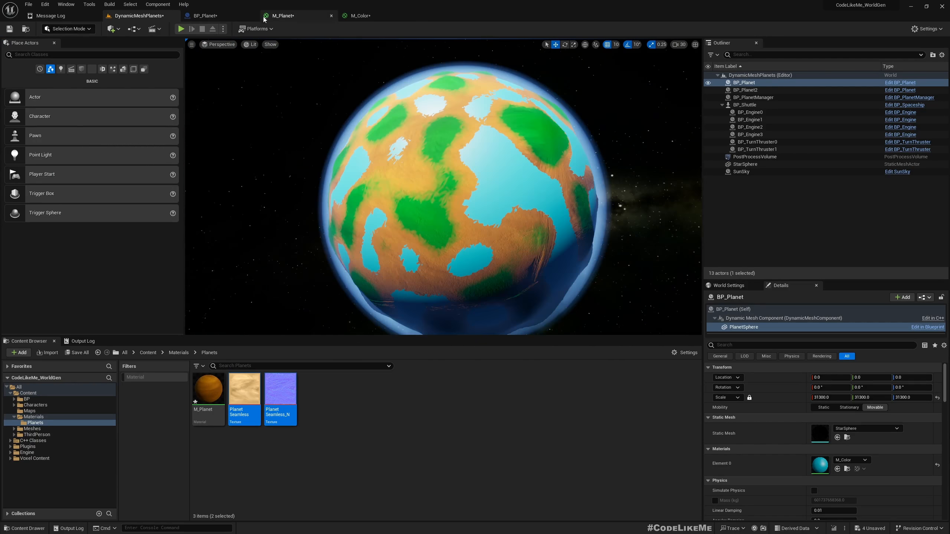
Change the Color2 parameter to a brighter yellow-green in M_Planet and apply the material.
left_click(310, 15)
right_click_drag(358, 126, 504, 208)
left_click(350, 268)
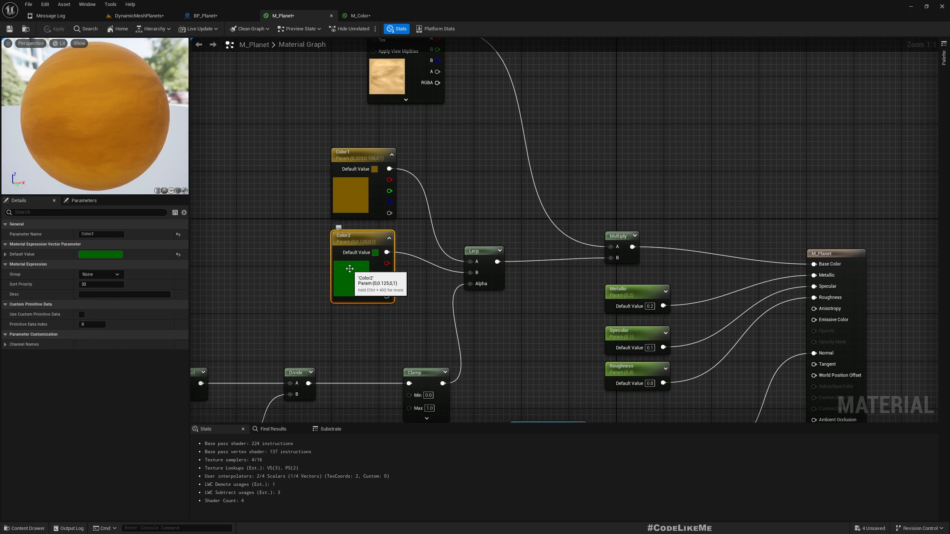
double_click(349, 268)
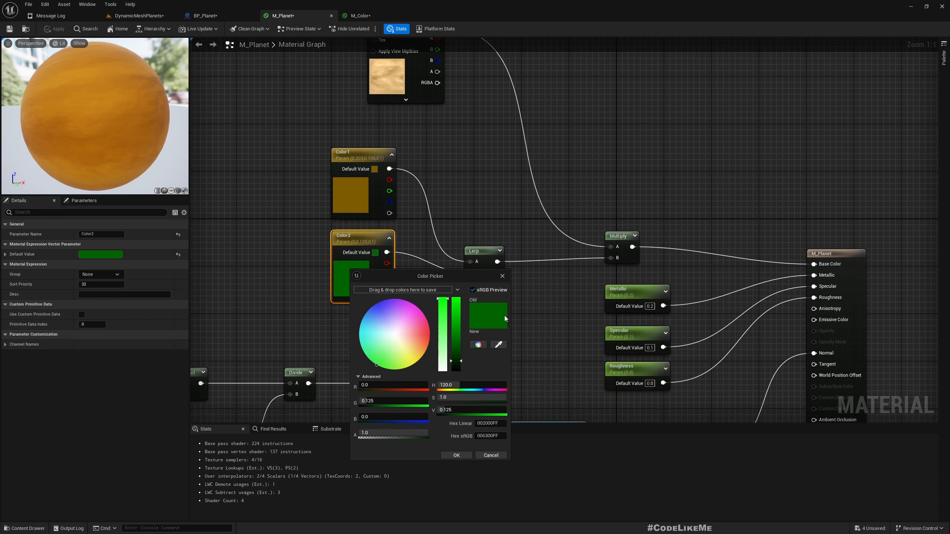
left_click(381, 347)
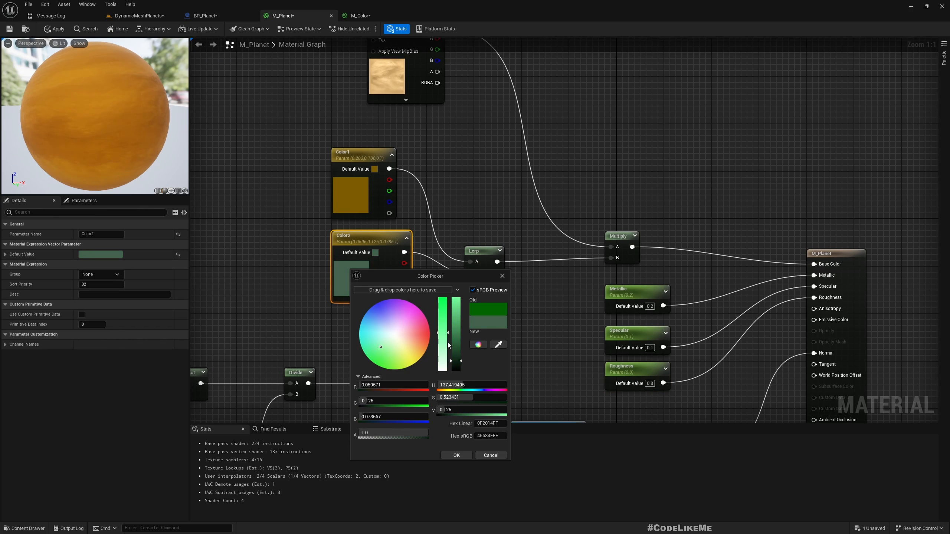
left_click_drag(458, 329, 457, 340)
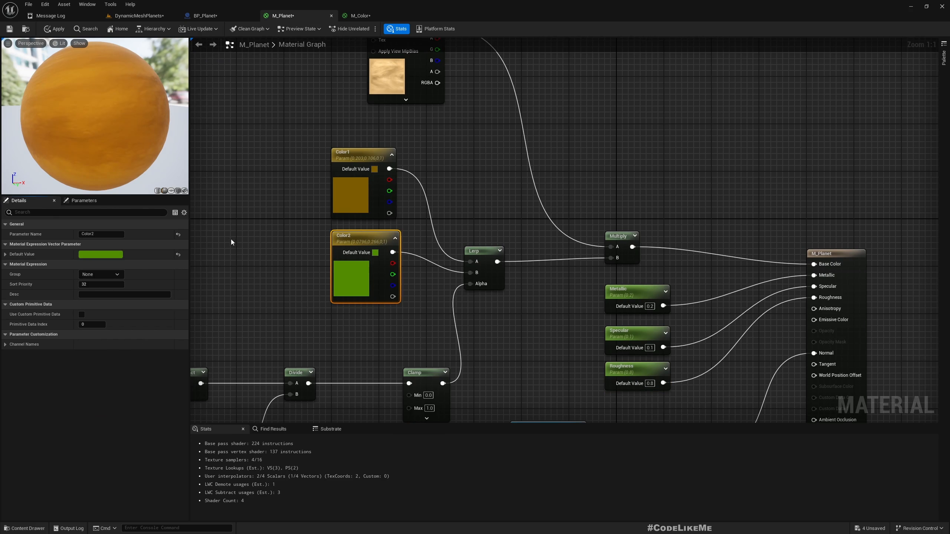
left_click(53, 28)
Examine the recolored planet in the level from far and close to the terrain, and review M_Planet's height-blend and normal nodes.
left_click(154, 14)
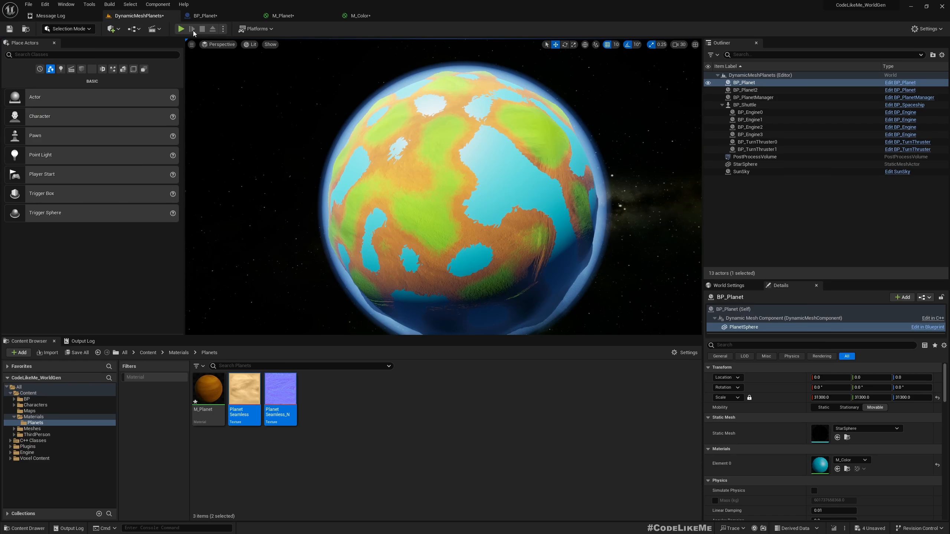
mouse_move(621, 206)
right_mouse_down()
mouse_move(608, 191)
mouse_move(658, 210)
mouse_move(688, 195)
mouse_move(676, 179)
mouse_move(613, 210)
mouse_move(628, 217)
right_mouse_up()
key("w")
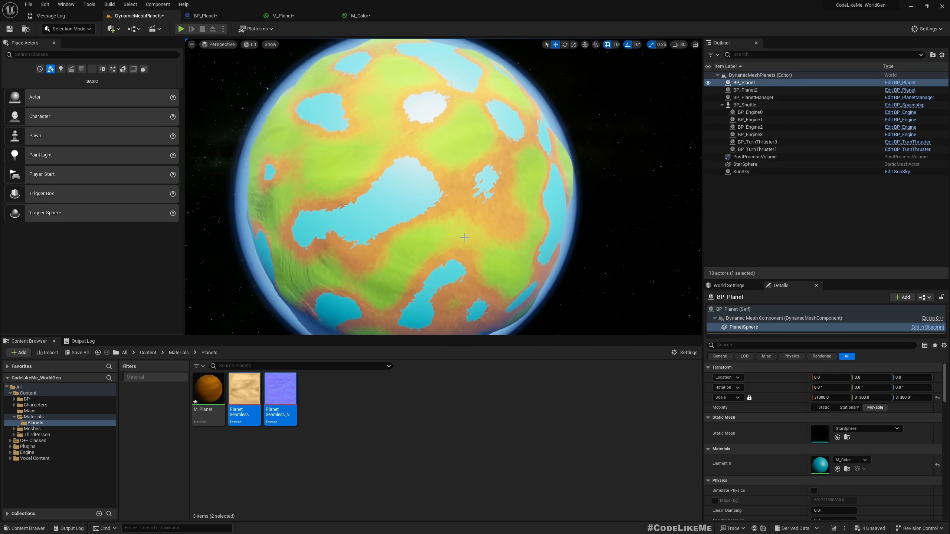
right_click_drag(443, 187, 404, 158)
key("s")
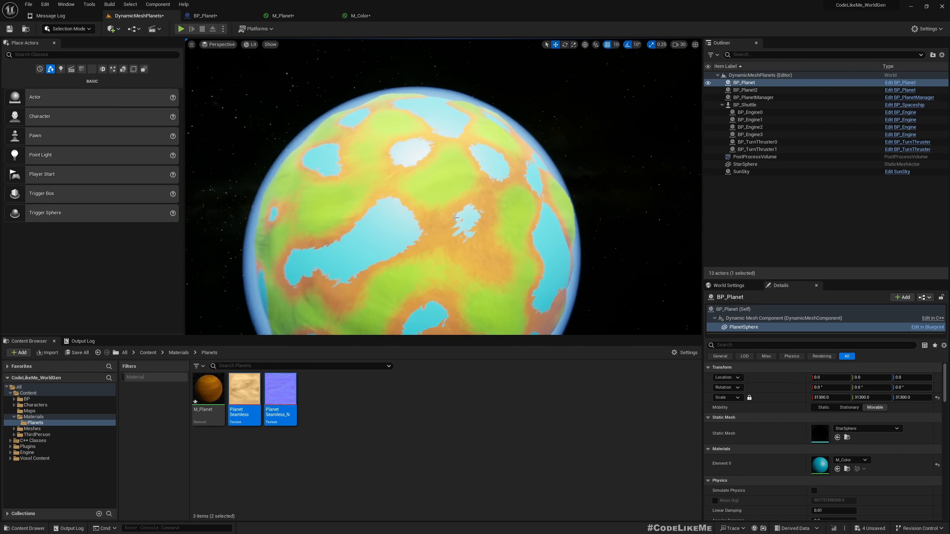
left_click(279, 15)
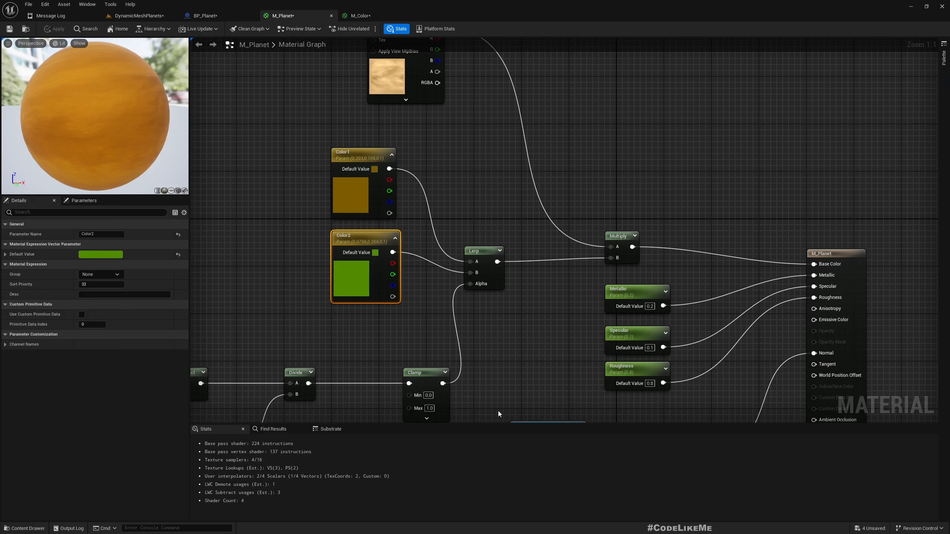
right_click_drag(498, 414, 560, 229)
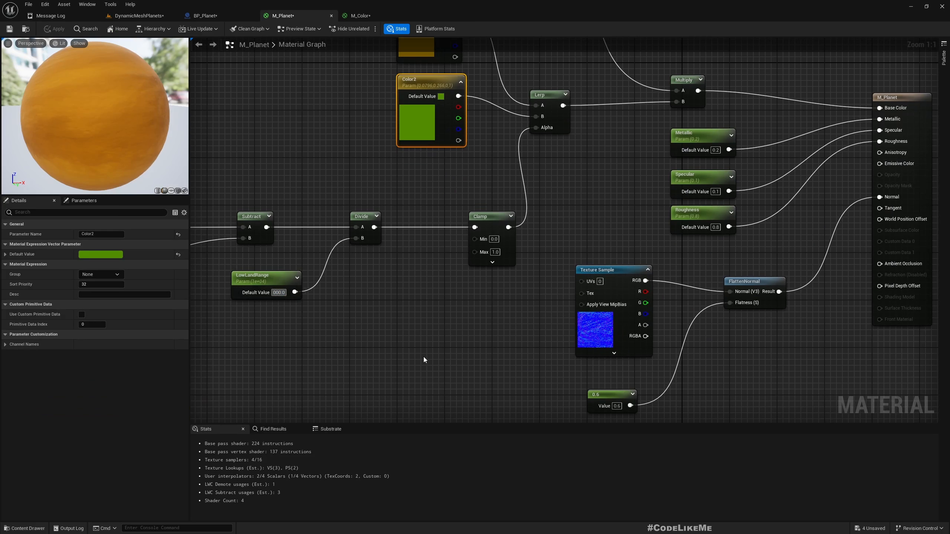
left_click(151, 15)
key("d")
right_click_drag(451, 214, 422, 210)
key("w")
key("w")
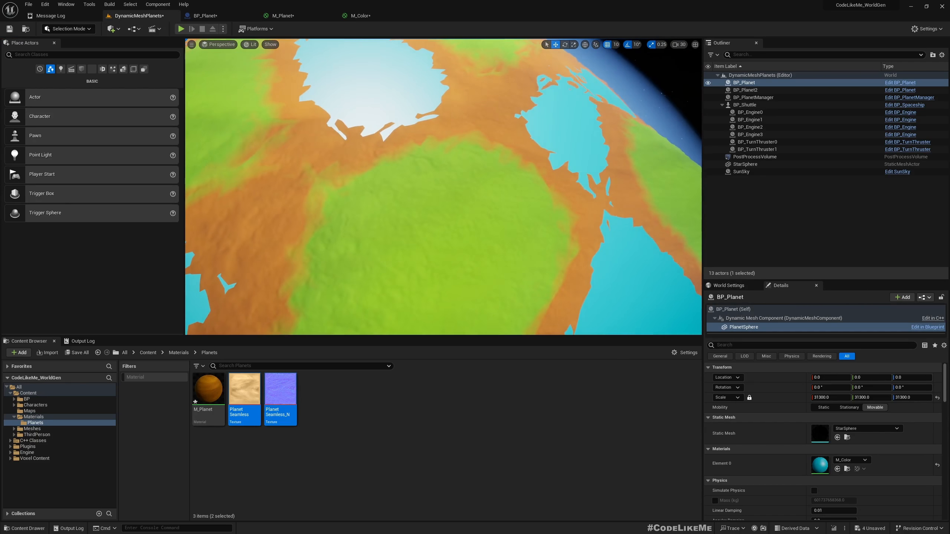
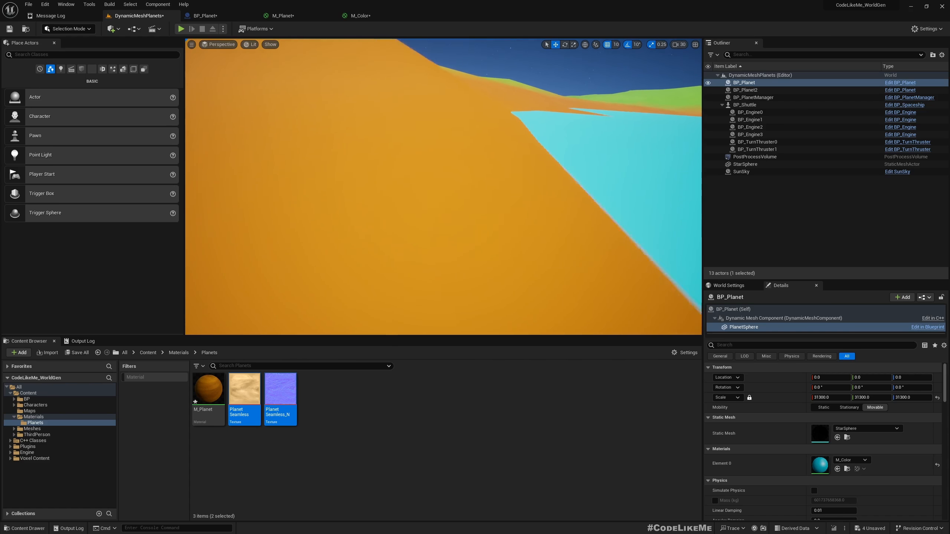
Filter the Engine content to materials only, search it for "water", and look through the matching materials for an ocean surface.
right_click_drag(473, 226, 528, 243)
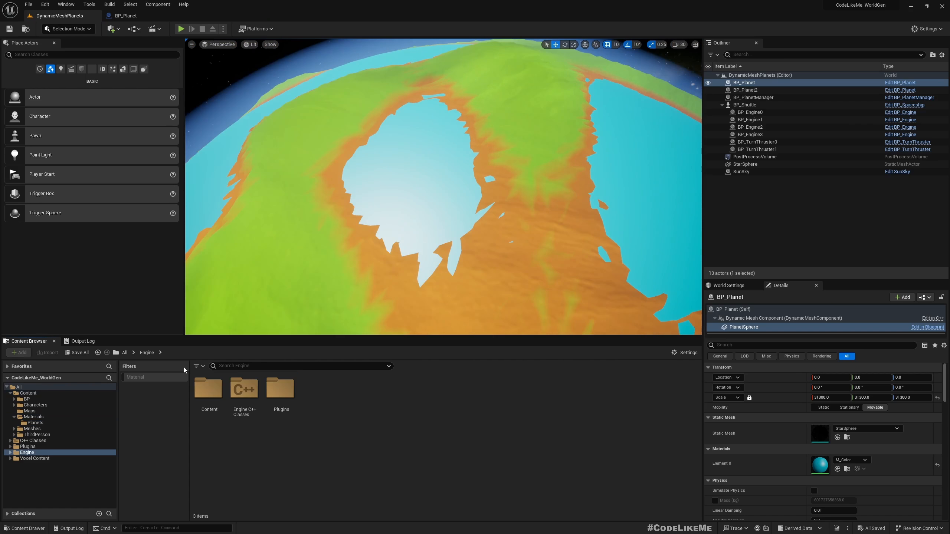
scroll(418, 224, "down", 8)
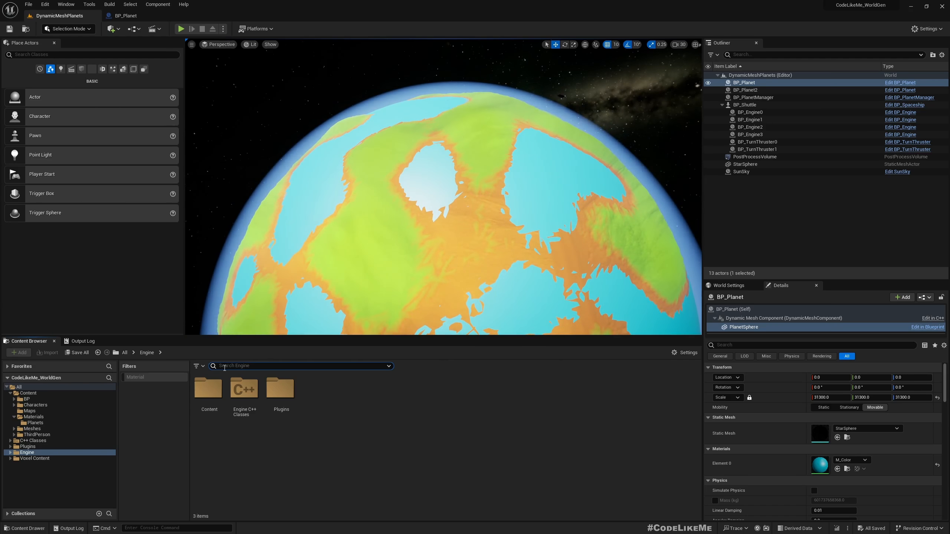
left_click(160, 377)
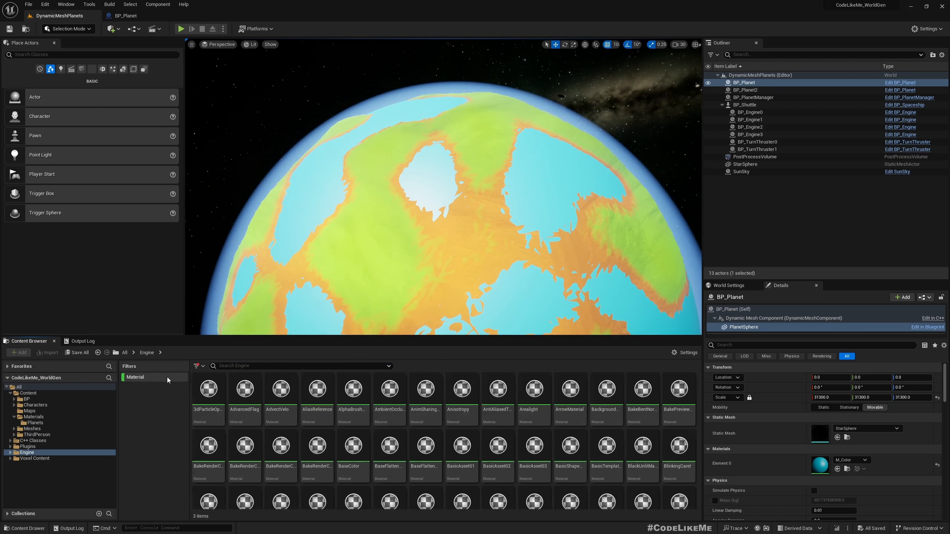
left_click(236, 366)
type("water")
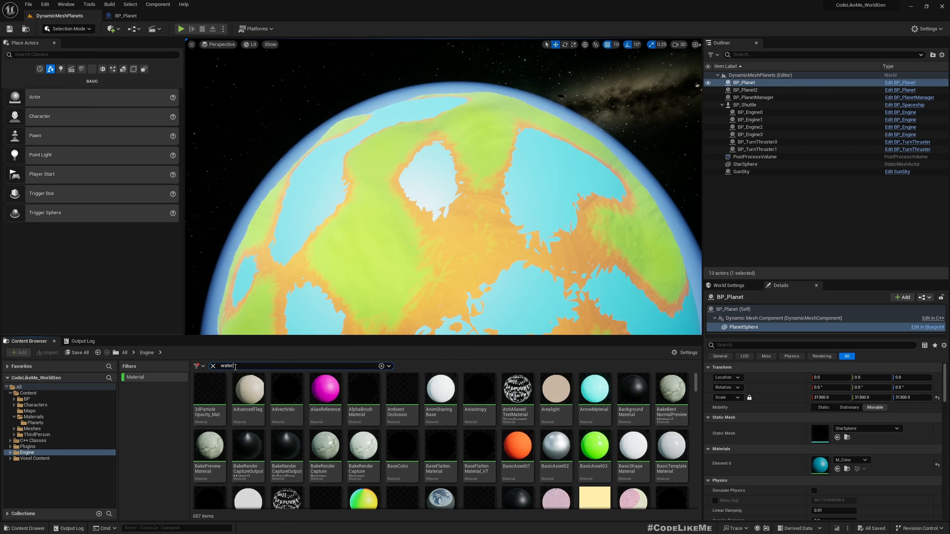
scroll(475, 449, "down", 3)
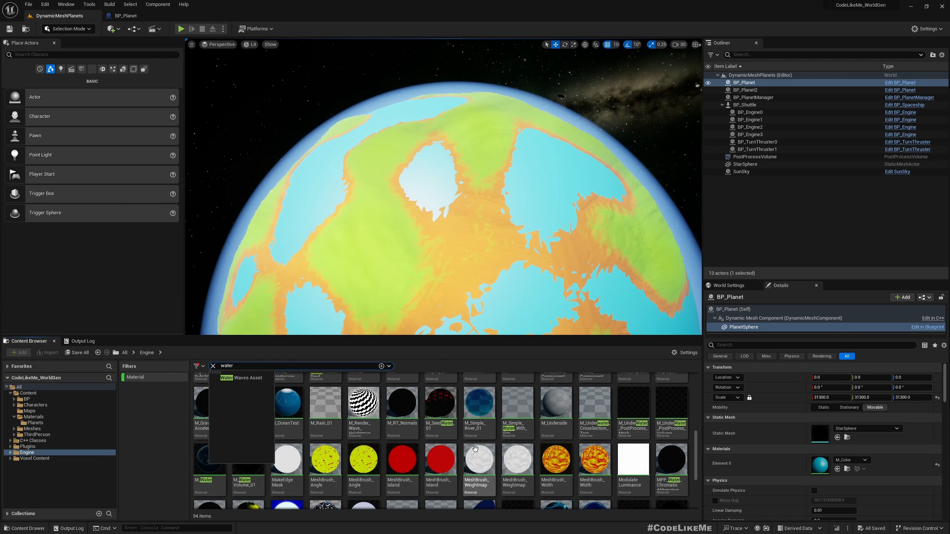
left_click(296, 429)
scroll(409, 431, "down", 3)
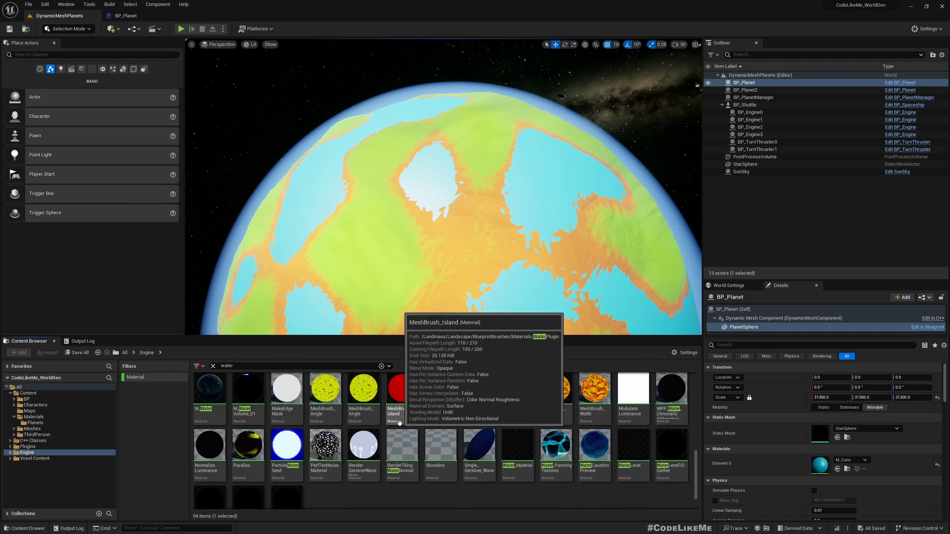
scroll(650, 503, "up", 3)
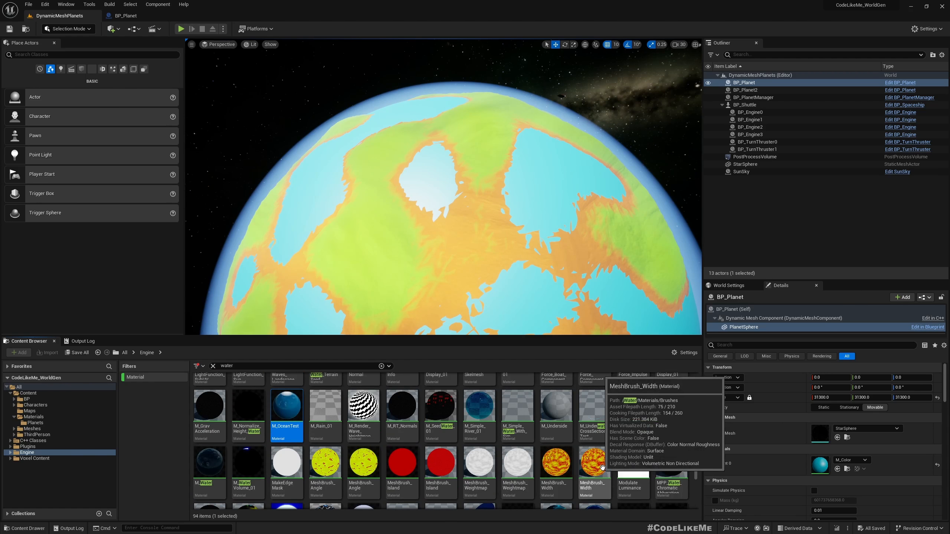
scroll(683, 443, "down", 2)
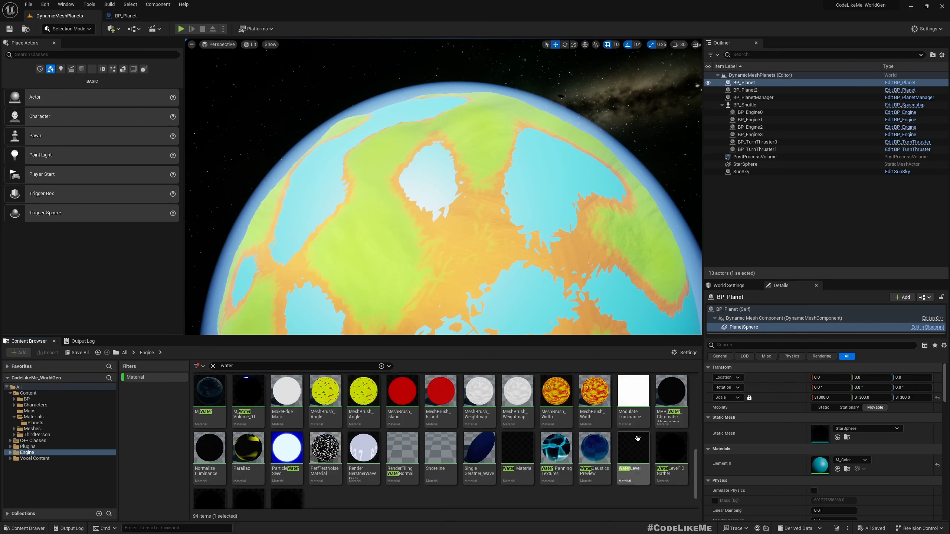
Locate the M_Water material in its Datasmith Content Water folder and open it in the material editor.
left_click(209, 414)
right_click(212, 412)
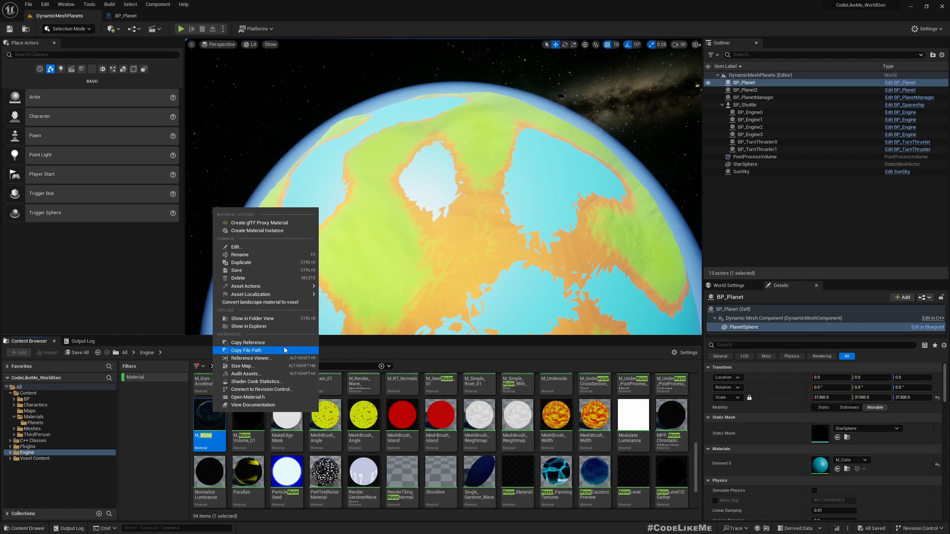
mouse_move(266, 292)
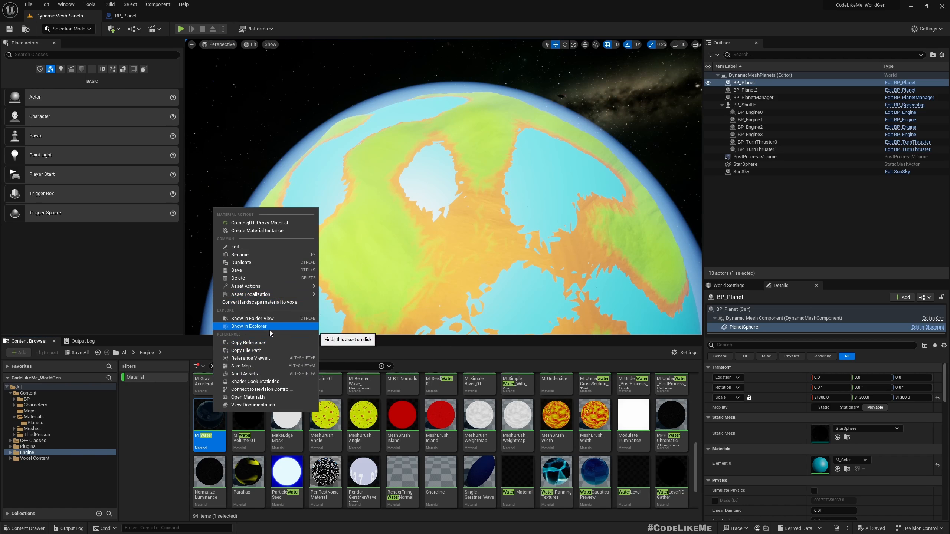
left_click(267, 319)
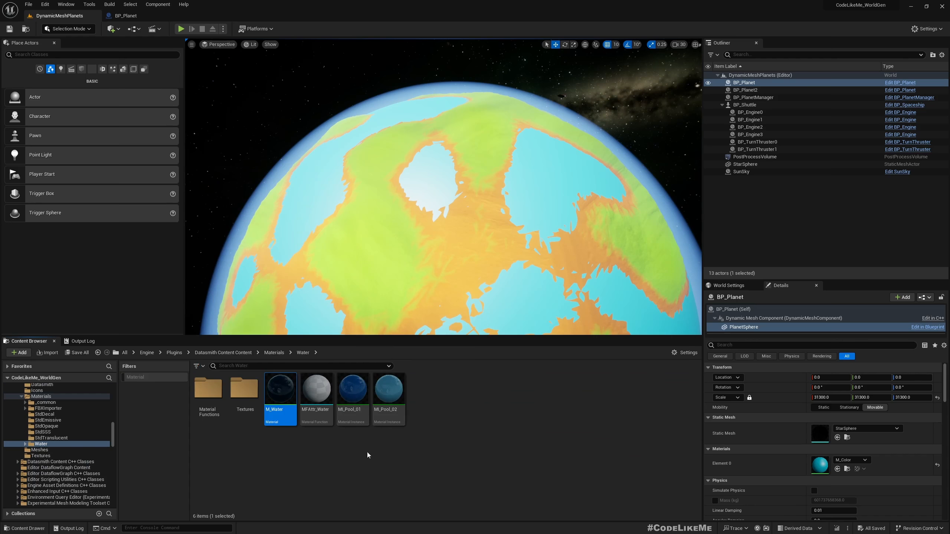
double_click(279, 389)
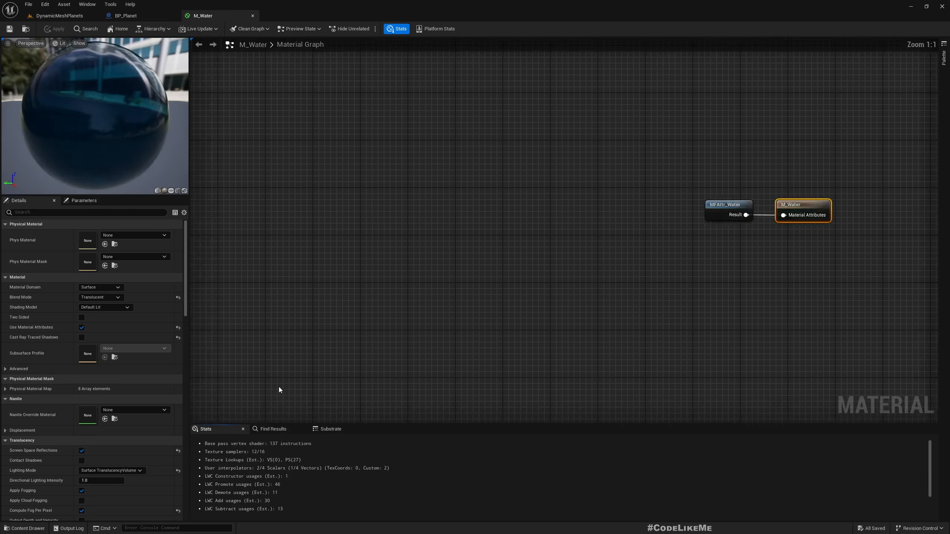
Open the MFAttr_Water function, and copy M_Water and MFAttr_Water from the engine's Water folder into the project's Materials/Planets folder.
left_click(513, 239)
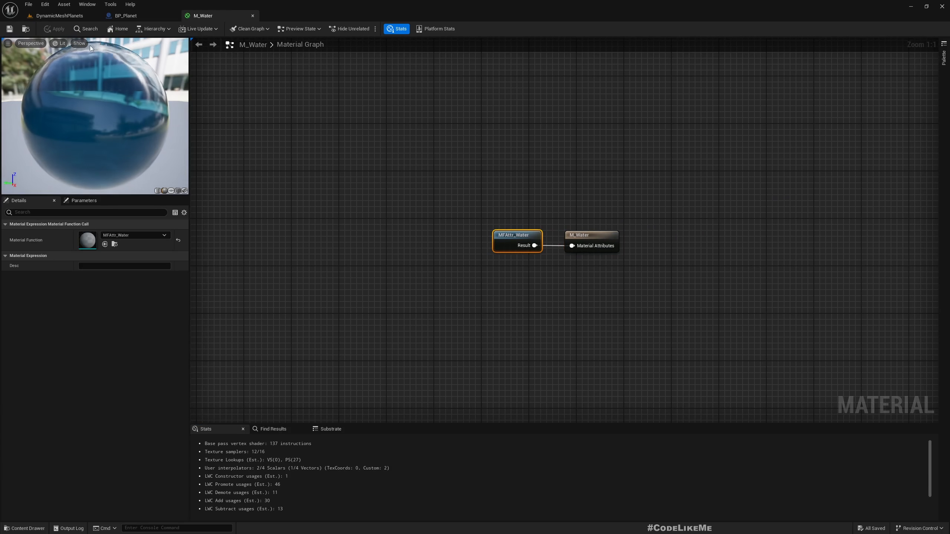
double_click(513, 239)
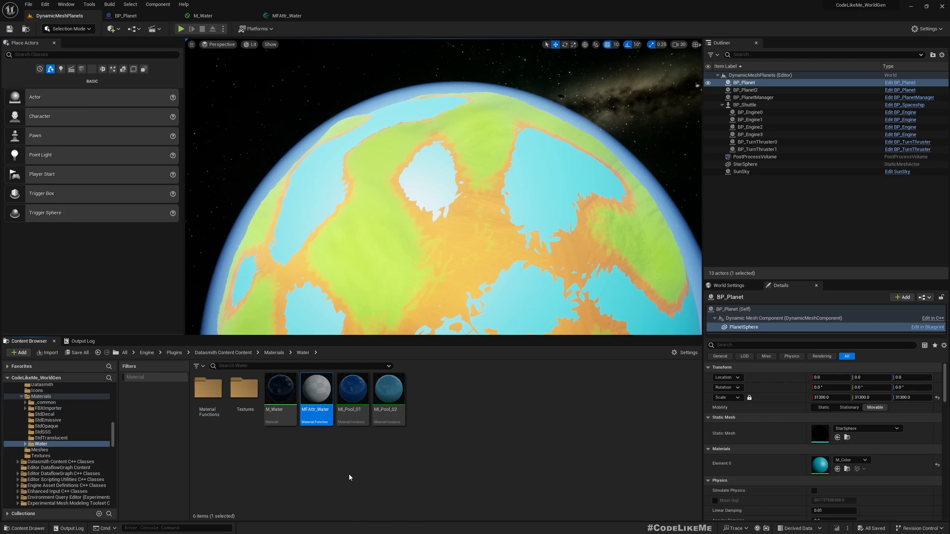
left_click(294, 390, "ctrl")
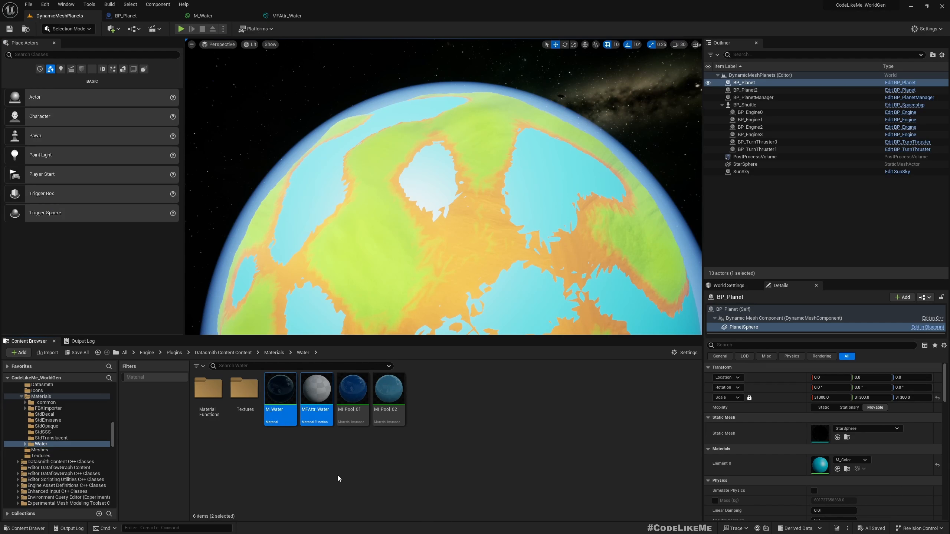
left_click(317, 397)
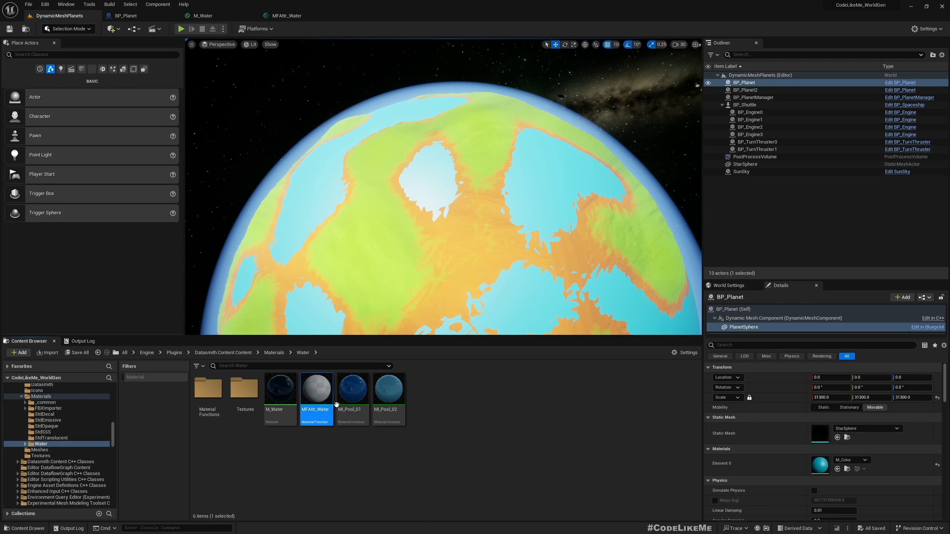
left_click(292, 412, "ctrl")
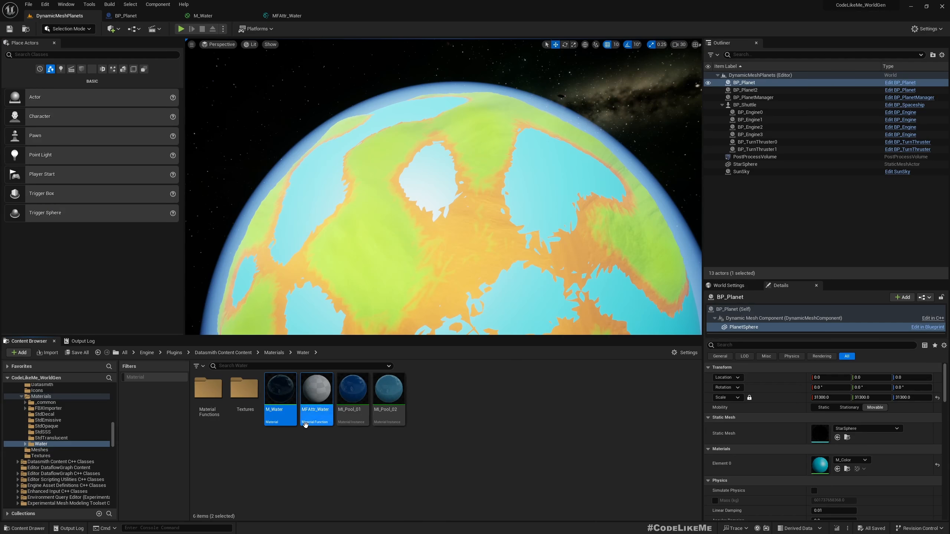
scroll(113, 439, "up", 10)
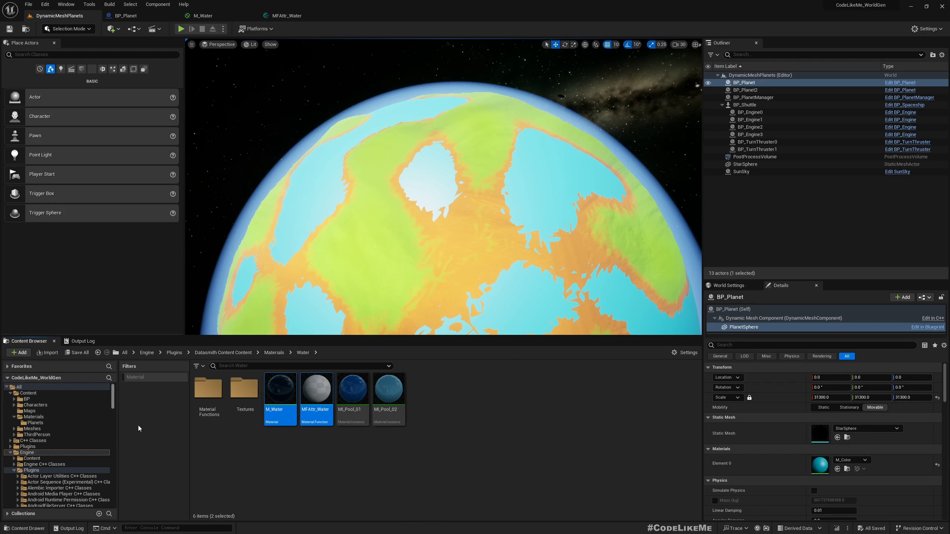
left_click_drag(283, 393, 36, 422)
left_click(64, 446)
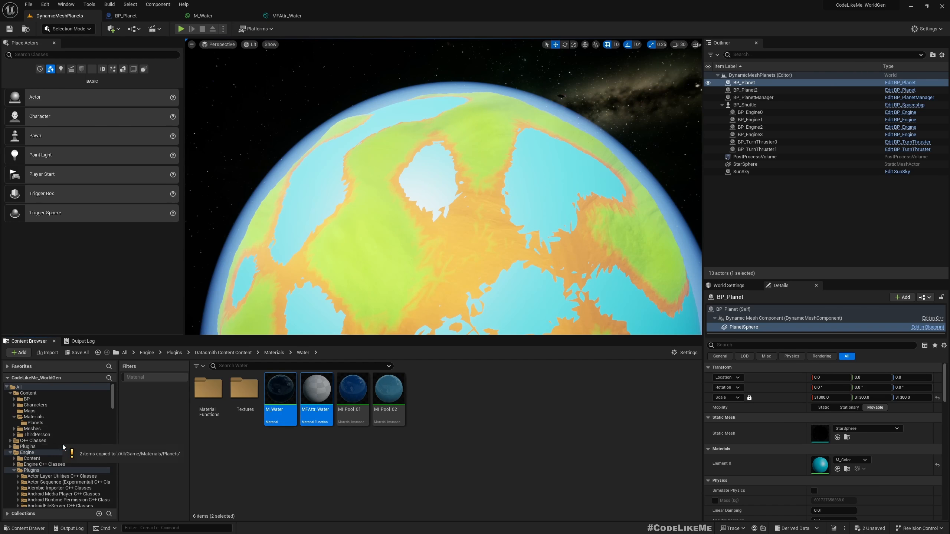
In the copied M_Water, replace the function call with the copied MFAttr_Water, and close the editors of the two original assets.
left_click(35, 422)
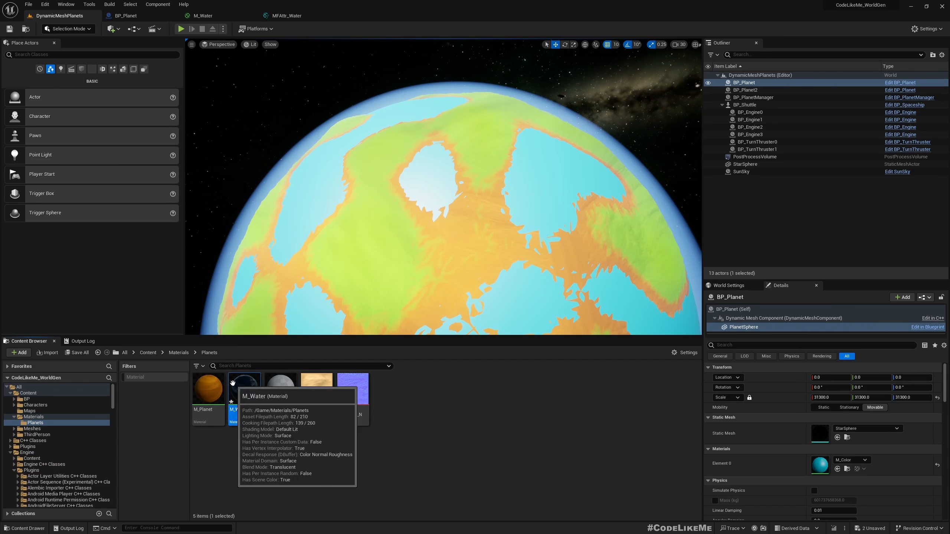
double_click(244, 391)
left_click_drag(472, 201, 545, 293)
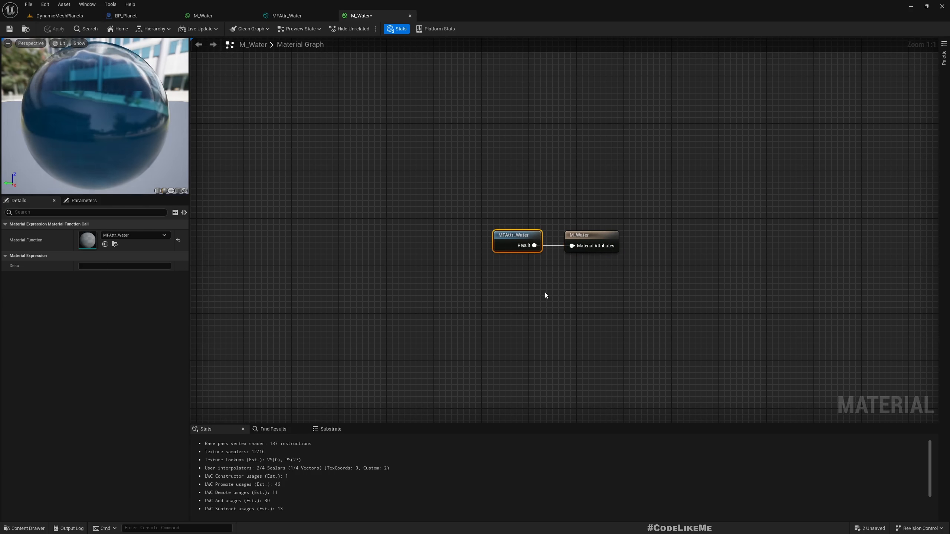
key("Delete")
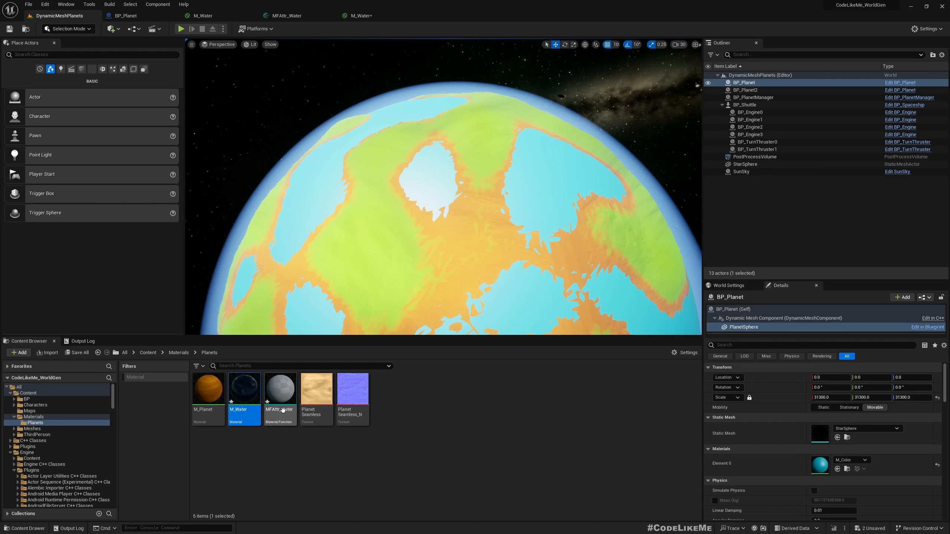
left_click_drag(283, 410, 289, 13)
left_click(331, 16)
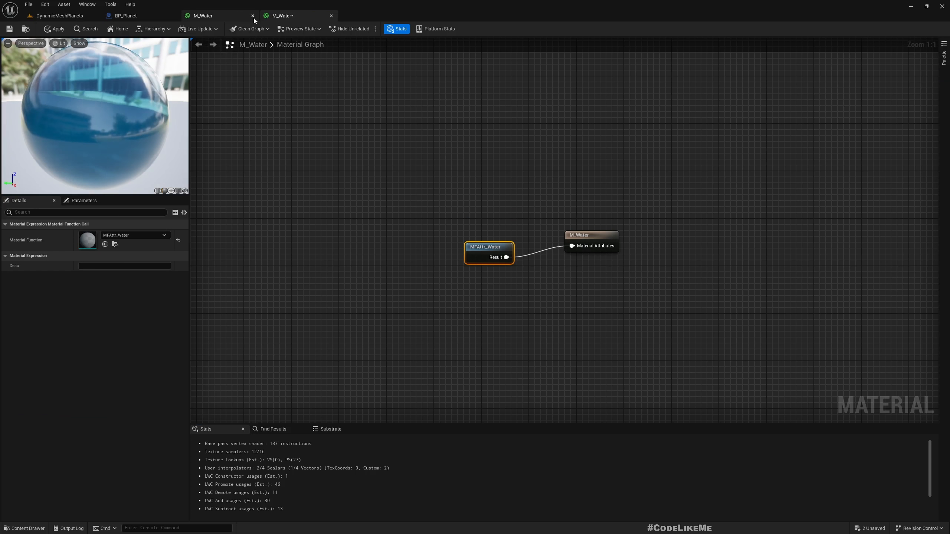
left_click(253, 15)
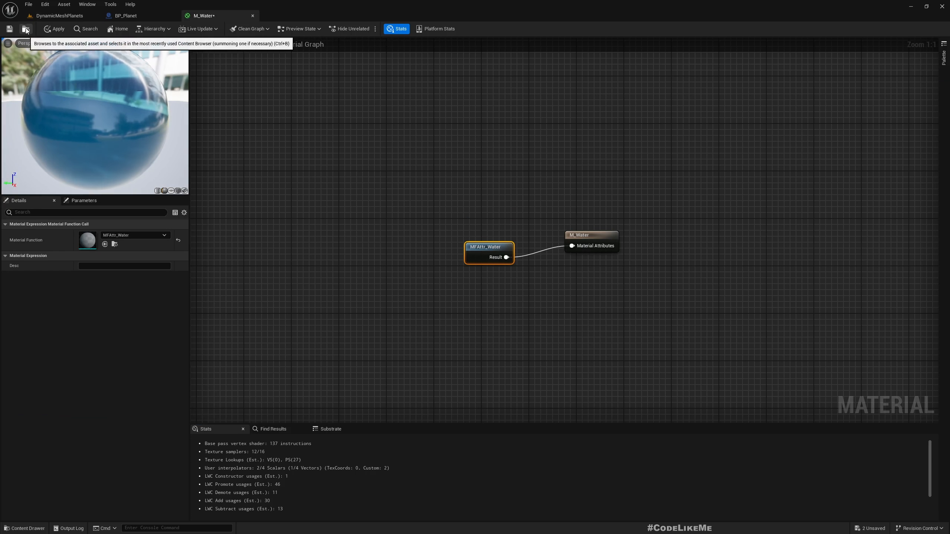
Assign the copied M_Water as the Element 0 material of the PlanetSphere component in BP_Planet.
left_click(59, 15)
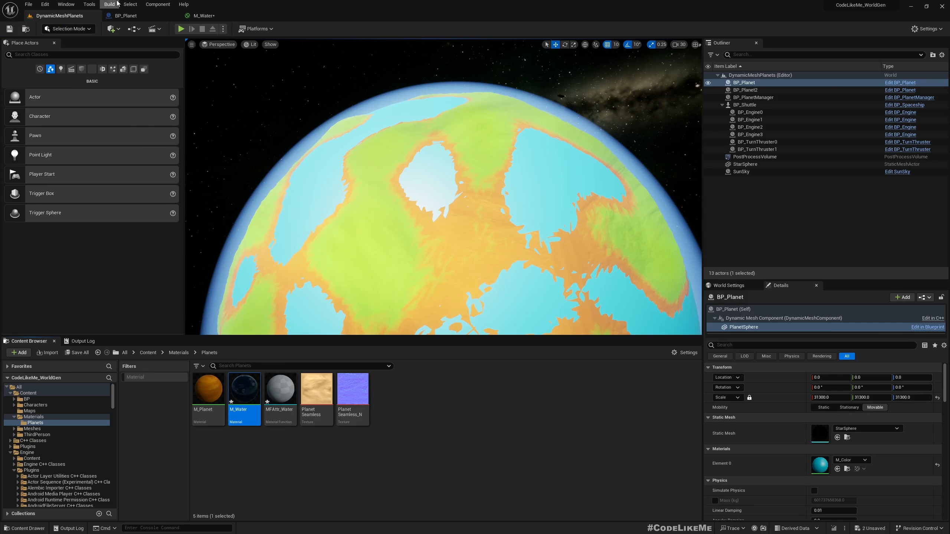
left_click(126, 17)
left_click(32, 84)
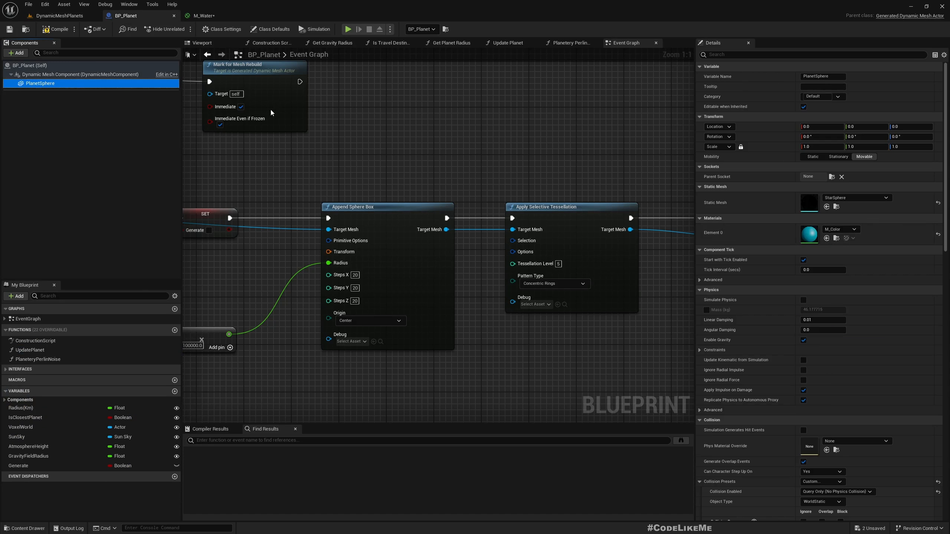
left_click(826, 238)
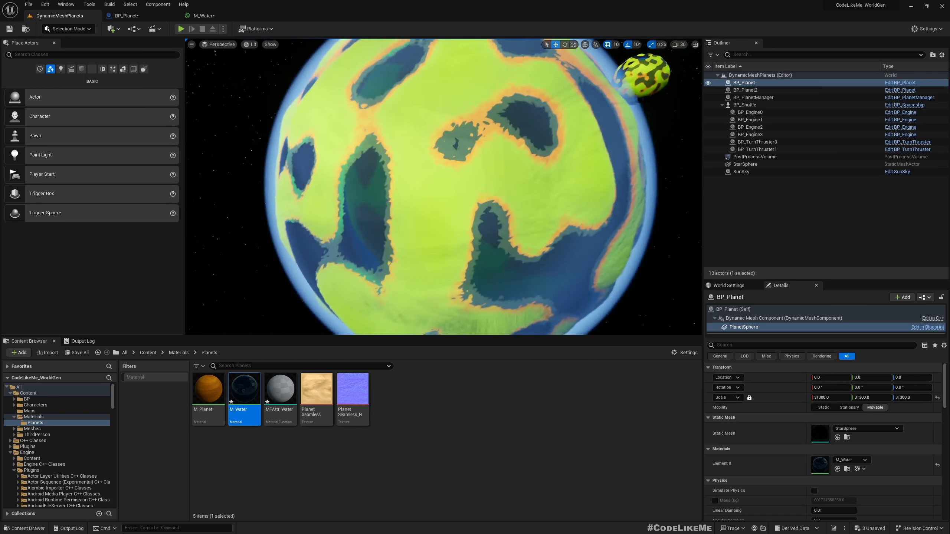
Examine the planet's new water surface in the level from close up and from far away.
key("w")
right_click_drag(443, 187, 404, 137)
key("w")
key("s")
right_click_drag(496, 224, 485, 220)
key("w")
key("s")
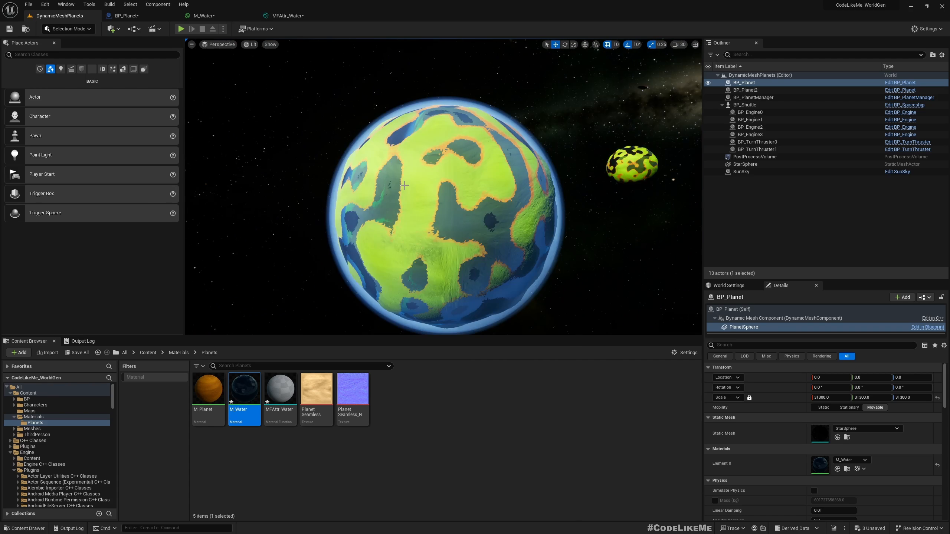
key("w")
right_click_drag(484, 220, 484, 220)
Open the MFAttr_Water function from M_Water and examine the attribute inputs leading to its output.
left_click(204, 16)
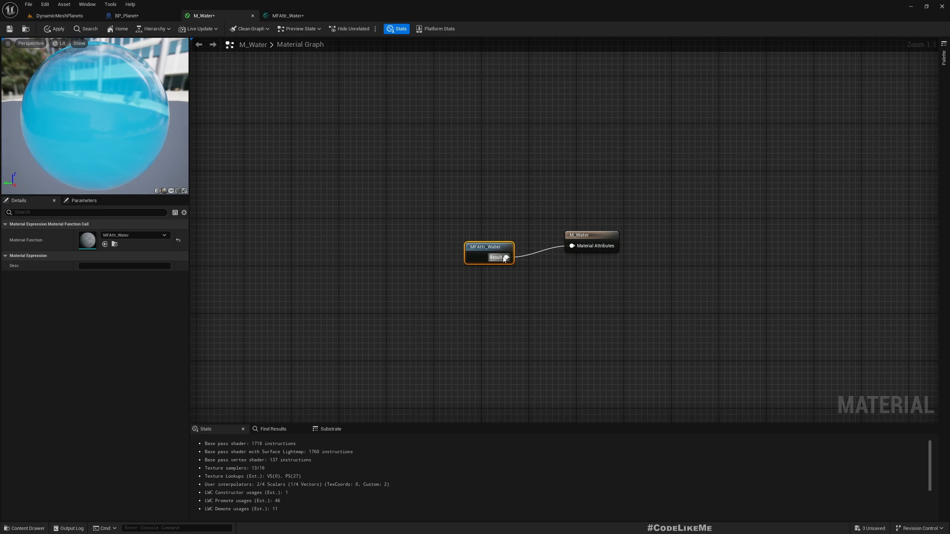
double_click(483, 248)
right_click_drag(744, 260, 498, 270)
scroll(498, 269, "down", 4)
scroll(709, 320, "up", 5)
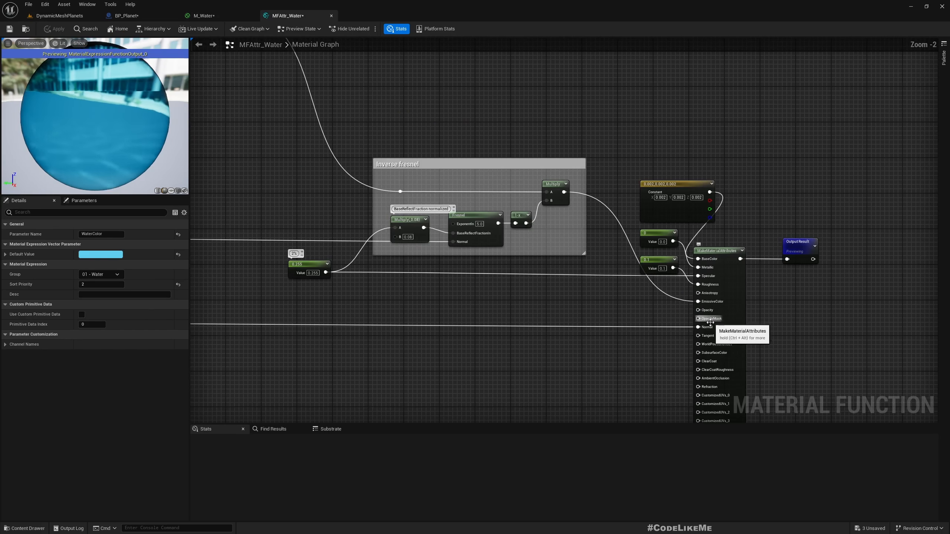
right_click_drag(641, 352, 499, 310)
Space the MFAttr_Water and M_Water nodes farther apart in the M_Water material graph.
left_click(204, 16)
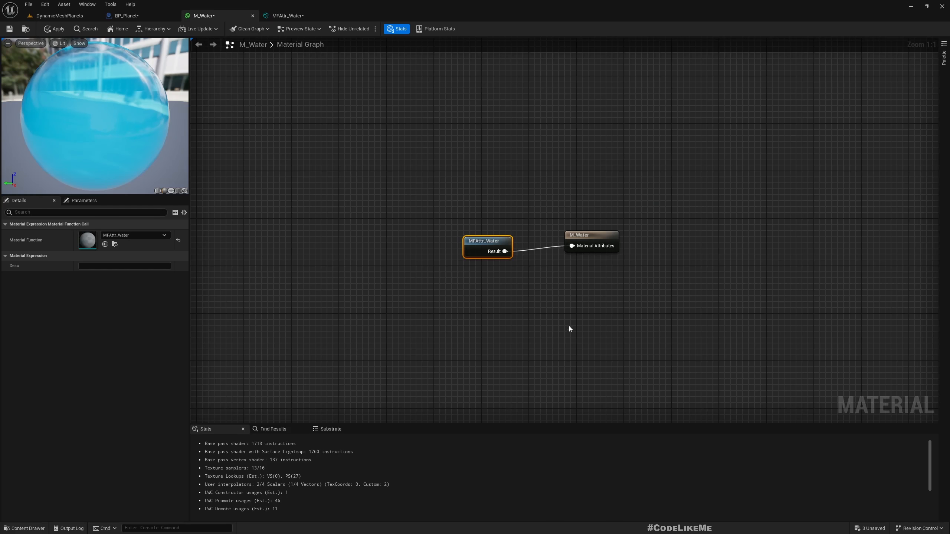
right_click_drag(569, 325, 570, 283)
left_click_drag(476, 197, 434, 189)
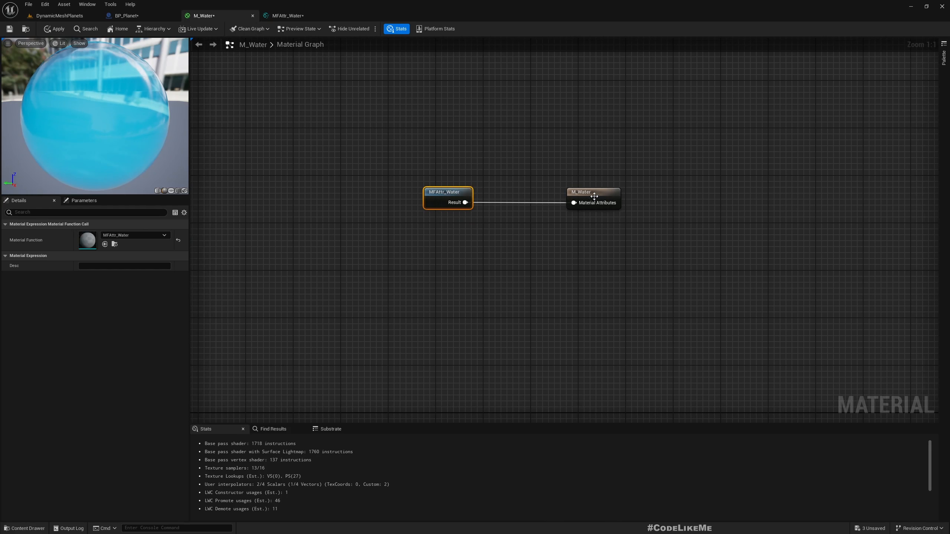
left_click_drag(595, 196, 624, 197)
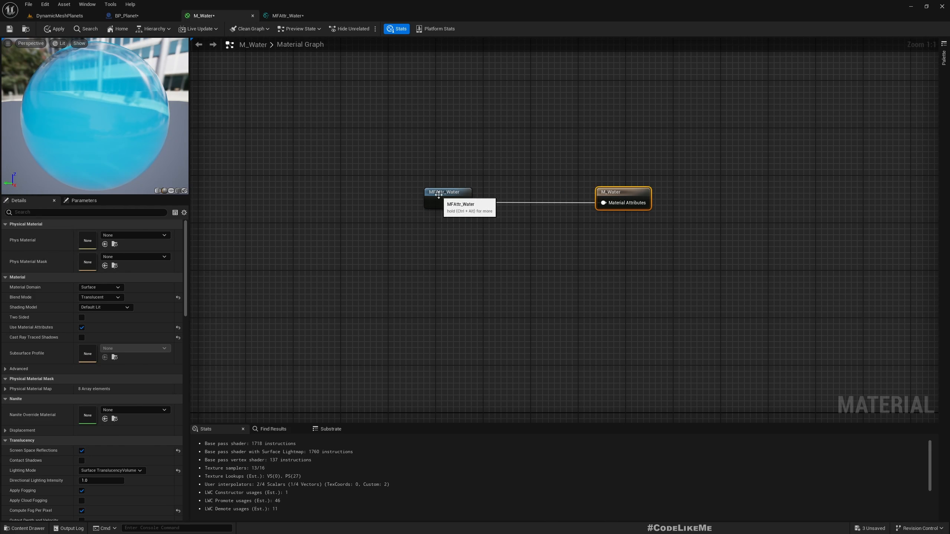
right_click_drag(540, 313, 537, 292)
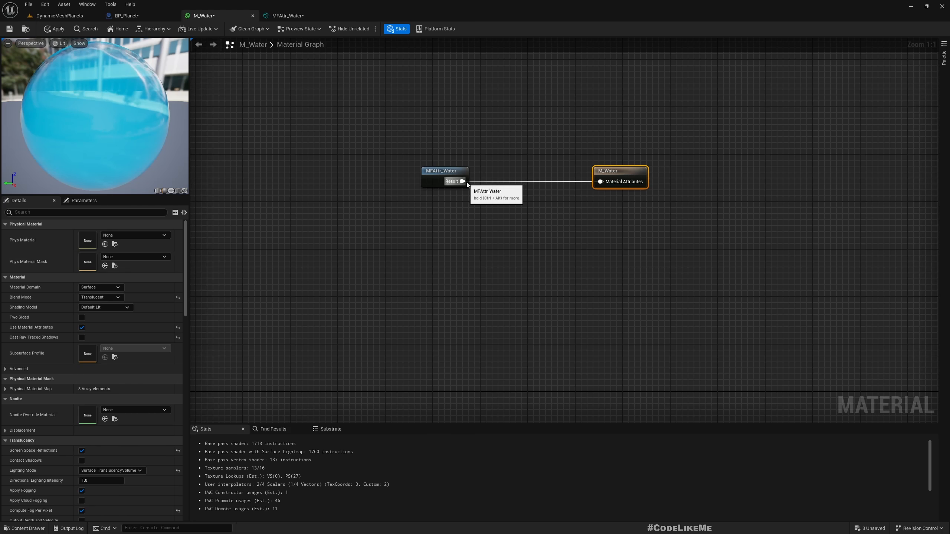
In the MFAttr_Water graph, duplicate the MakeMaterialAttributes node below the original and move the Output Result node farther away.
double_click(428, 170)
right_click_drag(491, 359, 493, 218)
scroll(492, 219, "down", 3)
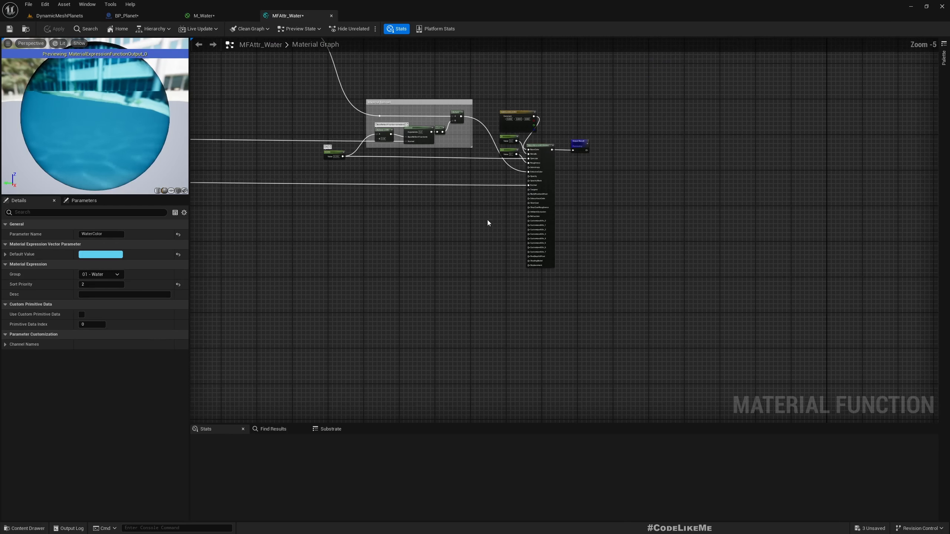
scroll(619, 210, "up", 2)
left_click(479, 127)
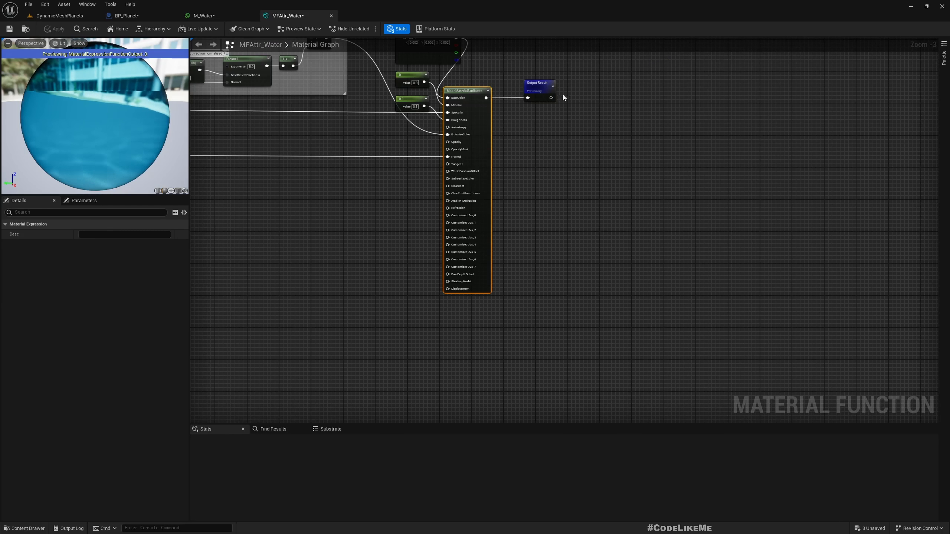
scroll(587, 255, "down", 2)
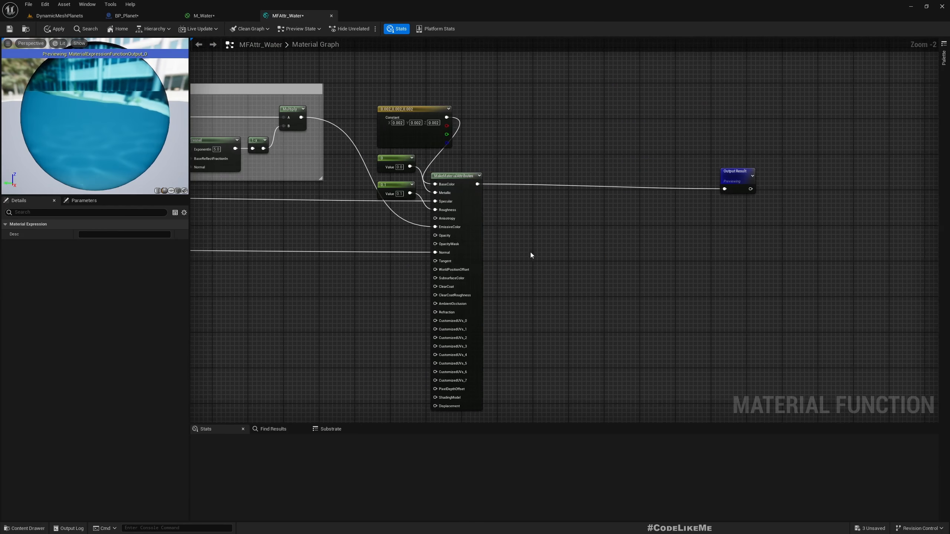
Examine the Color transmission, caustic and fog nodes to see where the WaterColor parameters are used.
right_click_drag(538, 250, 710, 202)
scroll(733, 172, "down", 3)
right_click_drag(409, 249, 672, 461)
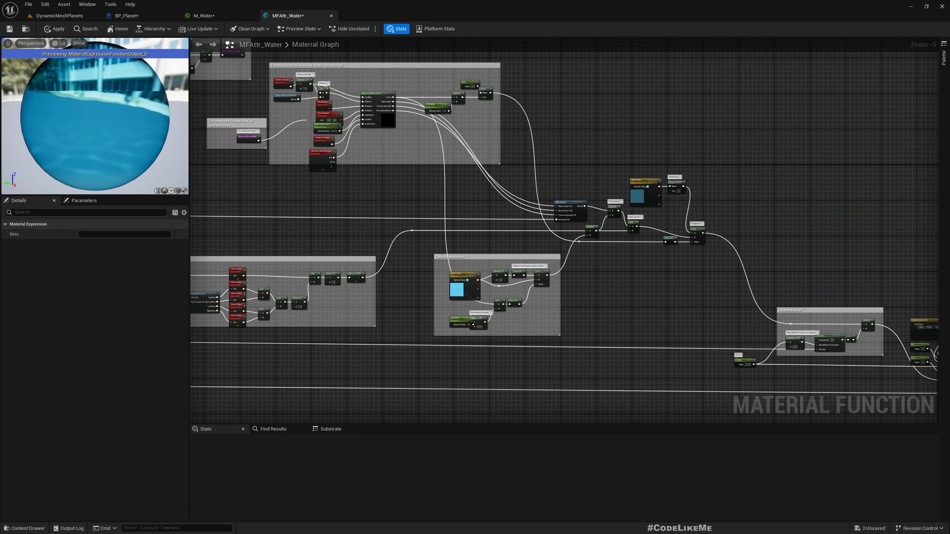
right_click_drag(476, 327, 480, 309)
scroll(480, 309, "up", 5)
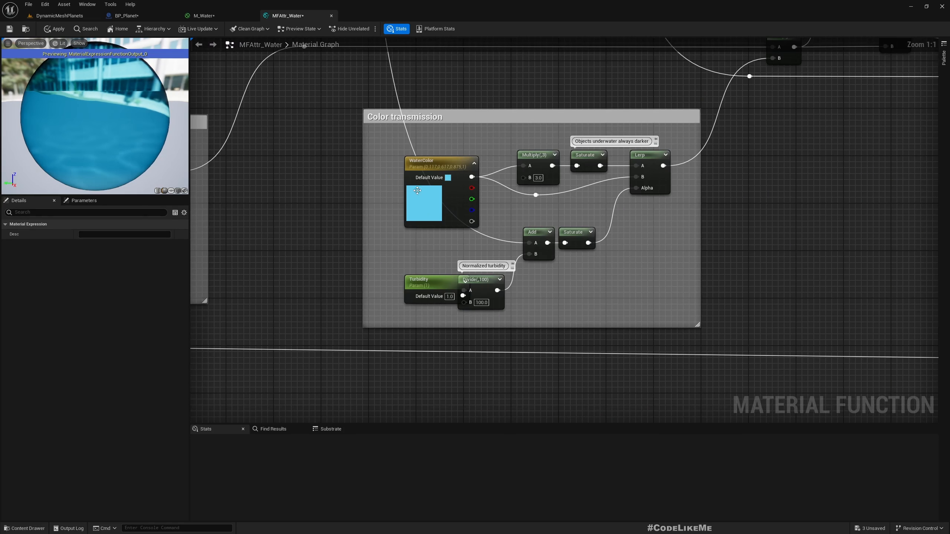
right_click_drag(417, 191, 61, 433)
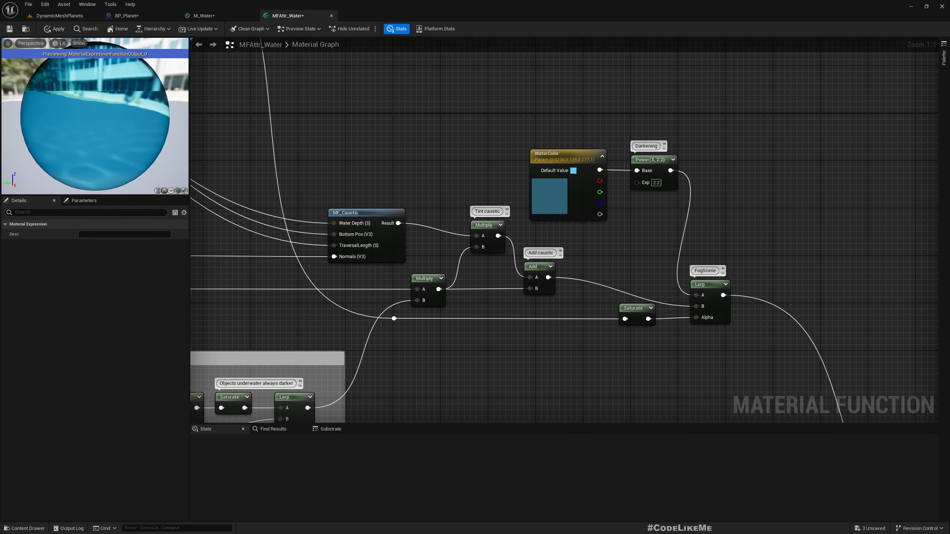
right_click_drag(481, 398, 479, 228)
scroll(479, 228, "down", 6)
right_click_drag(564, 255, 455, 149)
scroll(452, 145, "up", 1)
scroll(370, 87, "up", 2)
right_click_drag(396, 75, 433, 203)
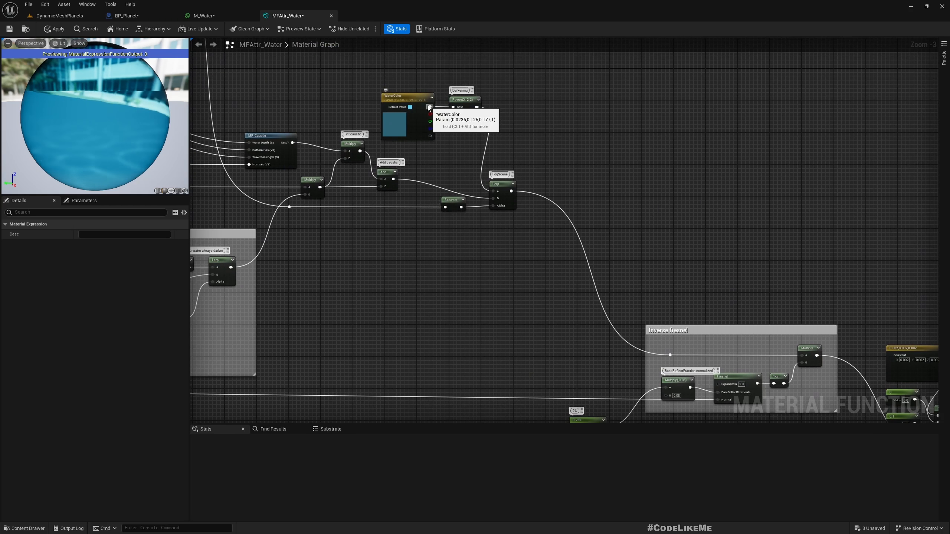
Connect the WaterColor parameter in the Color transmission group to the BaseColor input of the duplicated MakeMaterialAttributes node.
scroll(452, 223, "down", 6)
scroll(417, 175, "up", 4)
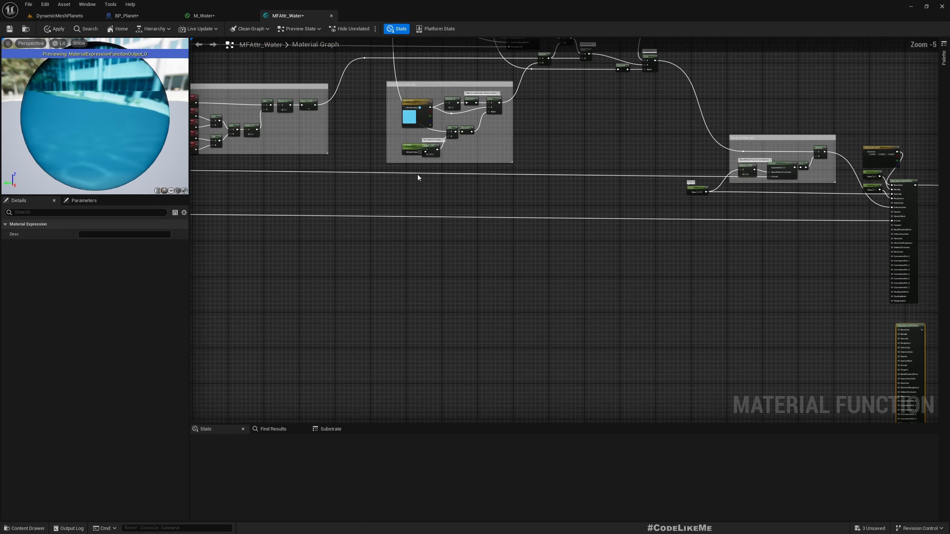
right_click_drag(572, 257, 496, 330)
scroll(351, 226, "up", 2)
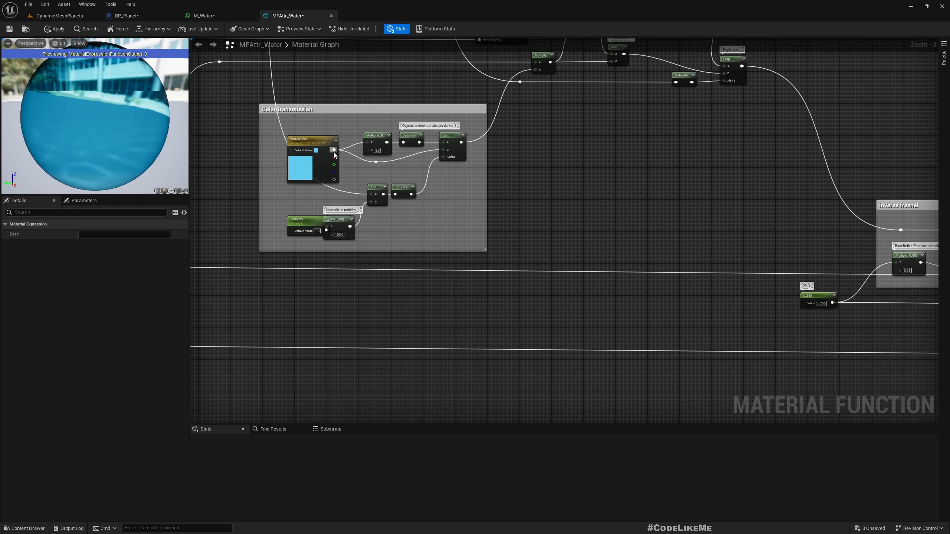
left_click_drag(334, 152, 612, 360)
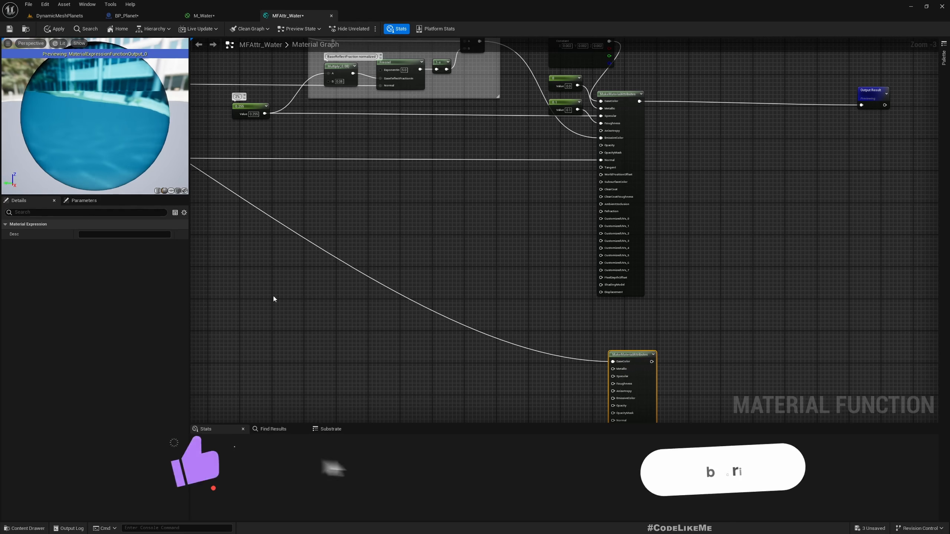
Blend the outputs of both MakeMaterialAttributes nodes with a BlendMaterialAttributes node and connect its result to Output Result.
scroll(326, 288, "down", 4)
scroll(446, 214, "up", 5)
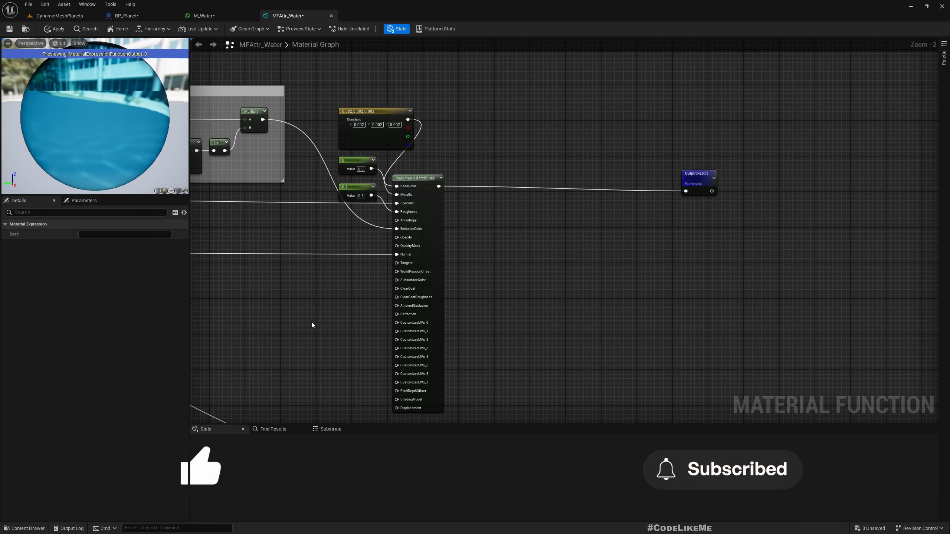
right_click_drag(287, 343, 392, 80)
right_click_drag(555, 191, 505, 292)
scroll(506, 292, "down", 2)
scroll(537, 227, "up", 1)
left_click_drag(472, 143, 579, 226)
type("lerp")
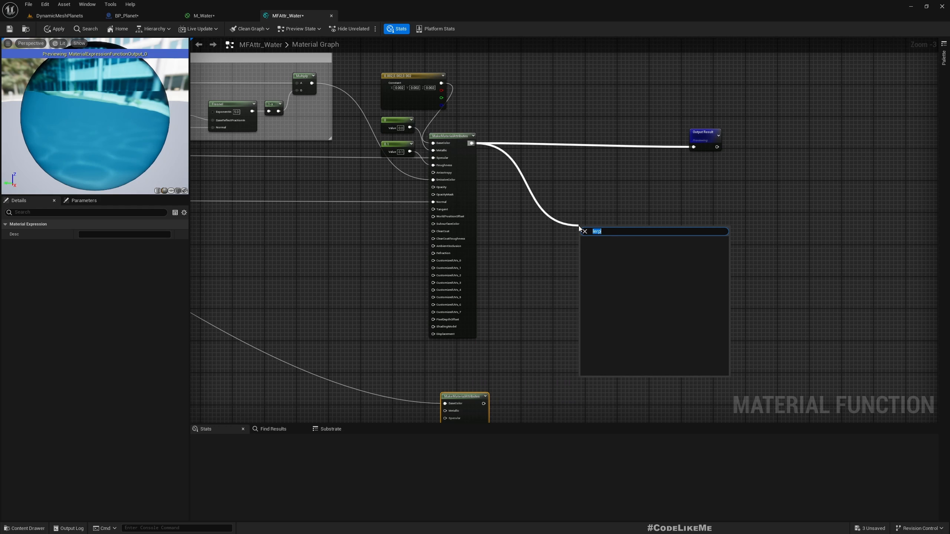
type("blendmate")
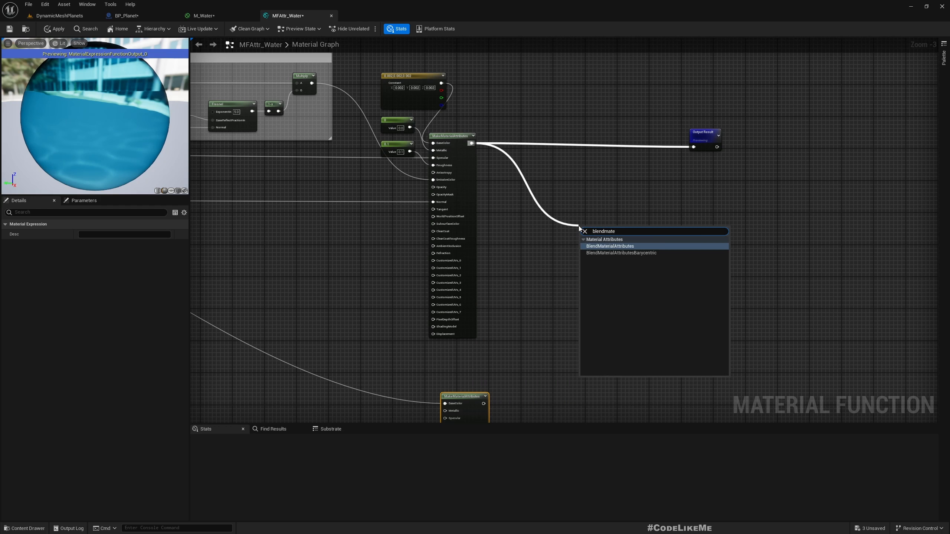
key("Return")
right_click_drag(581, 333, 581, 273)
left_click_drag(485, 342, 695, 88)
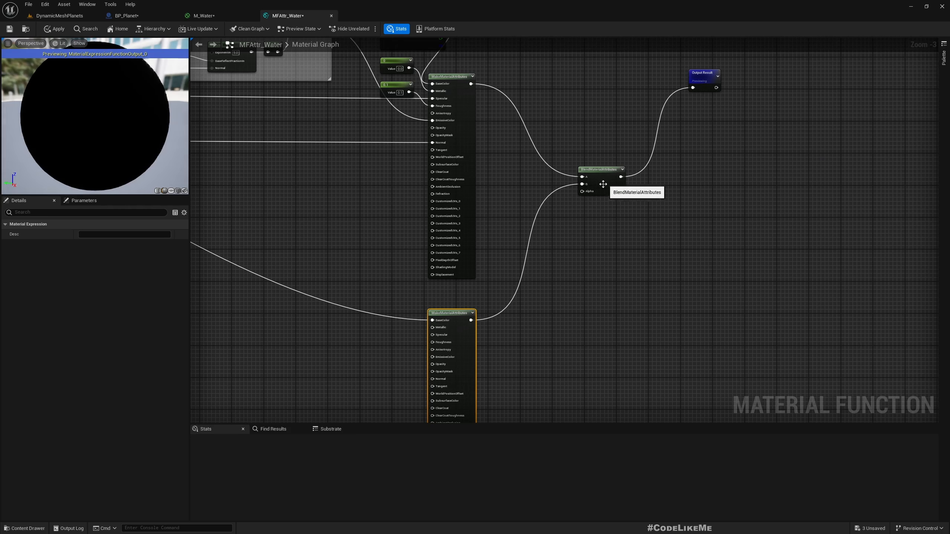
Move the Output Result and BlendMaterialAttributes nodes farther from the MakeMaterialAttributes nodes and line them up.
right_click_drag(308, 344, 389, 347)
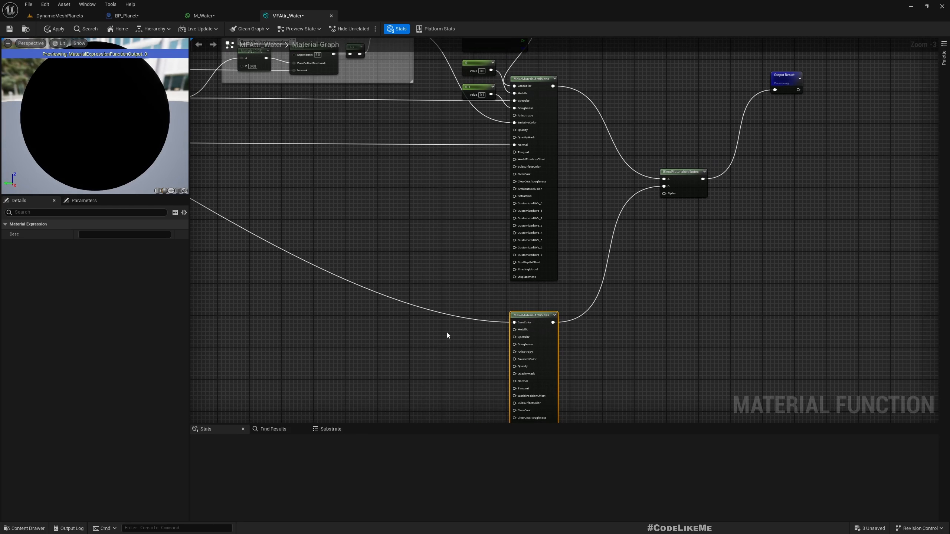
right_click_drag(323, 333, 228, 324)
left_click_drag(700, 79, 802, 166)
left_click_drag(595, 173, 705, 170)
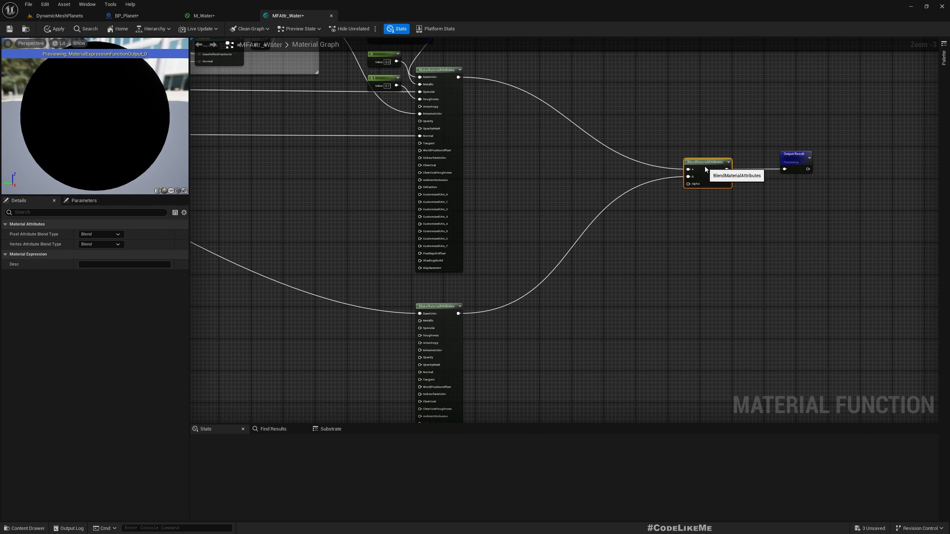
Add a PixelDepth node below the blend node and divide its output by 1000000 with a Divide node.
right_click(611, 207)
type("pixeldepth")
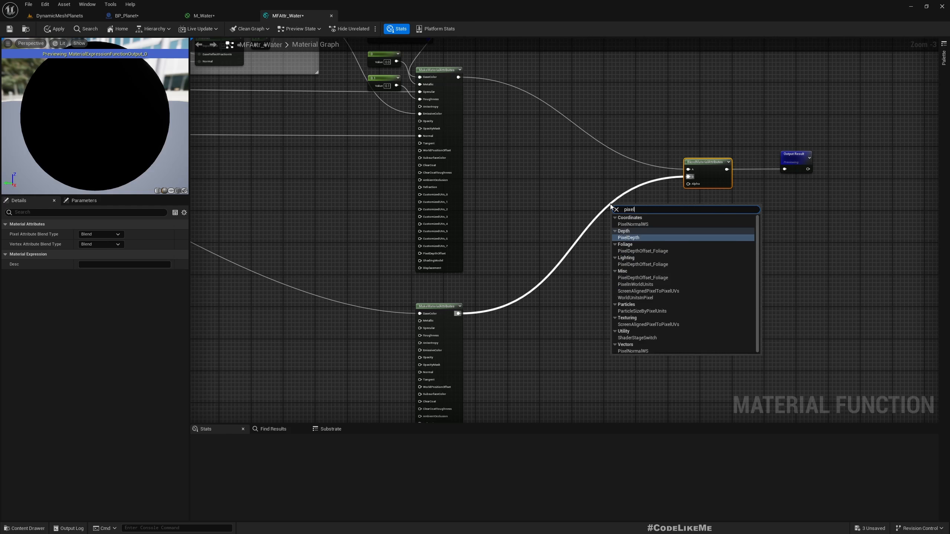
key("Return")
left_click_drag(617, 209, 603, 230)
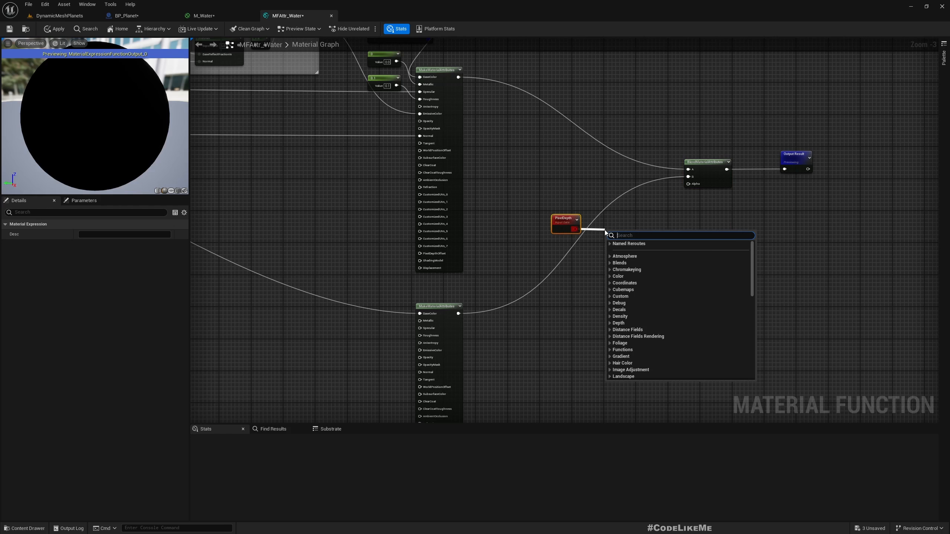
type("/")
key("Return")
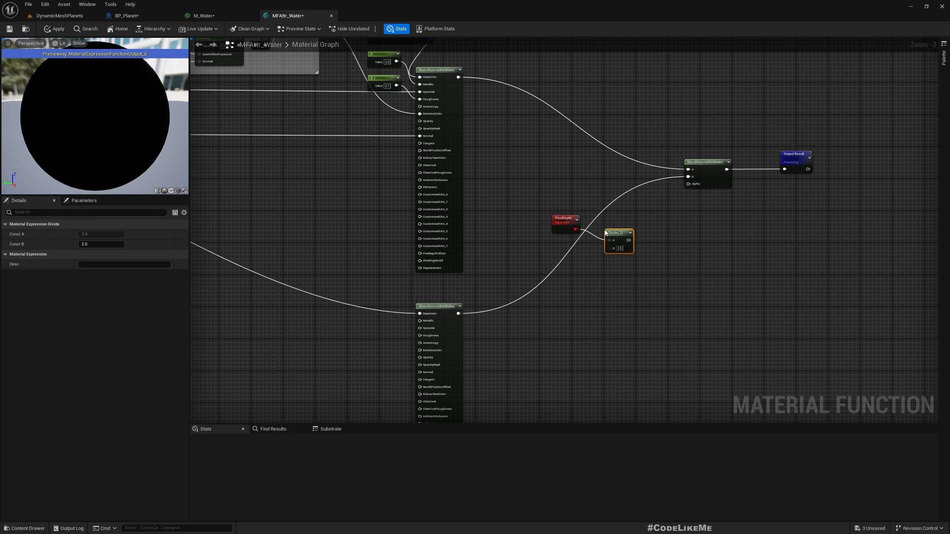
left_click_drag(626, 260, 619, 253)
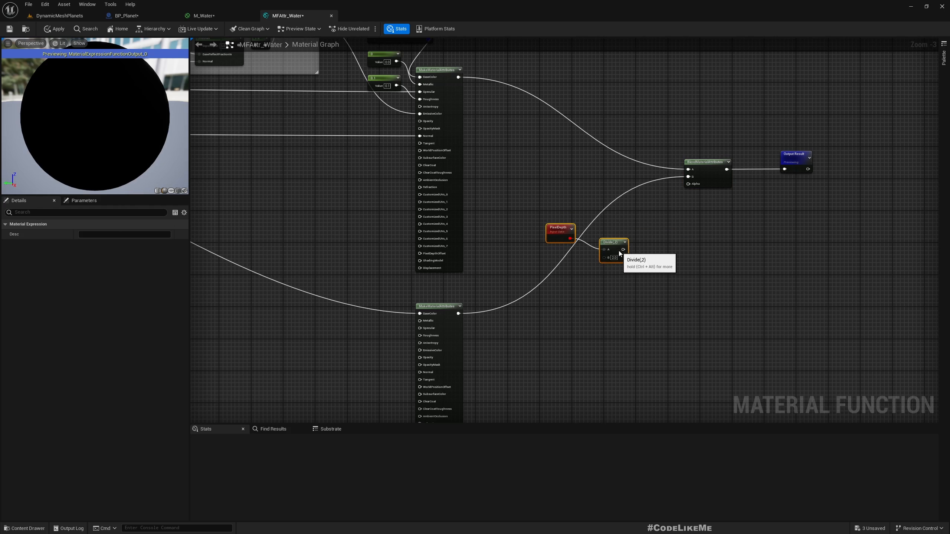
scroll(616, 256, "up", 3)
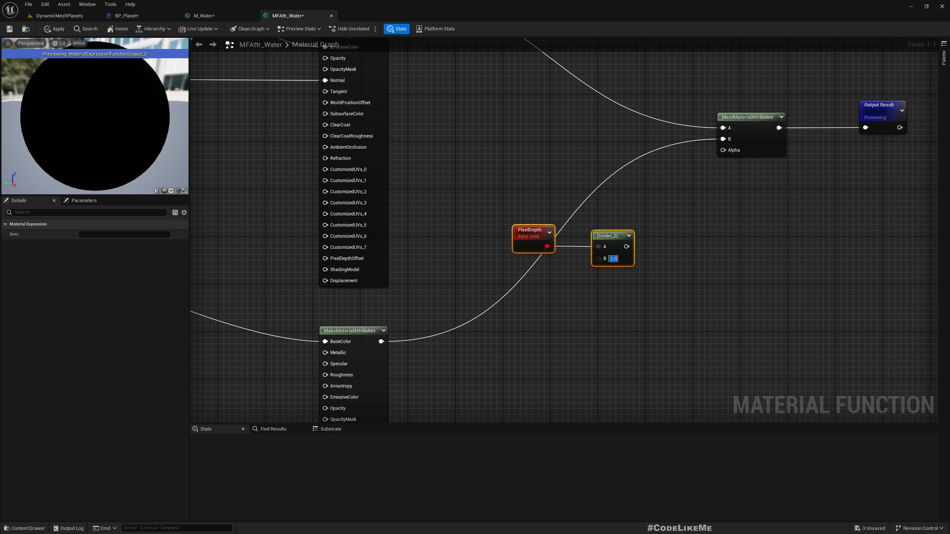
type("1000000")
key("Return")
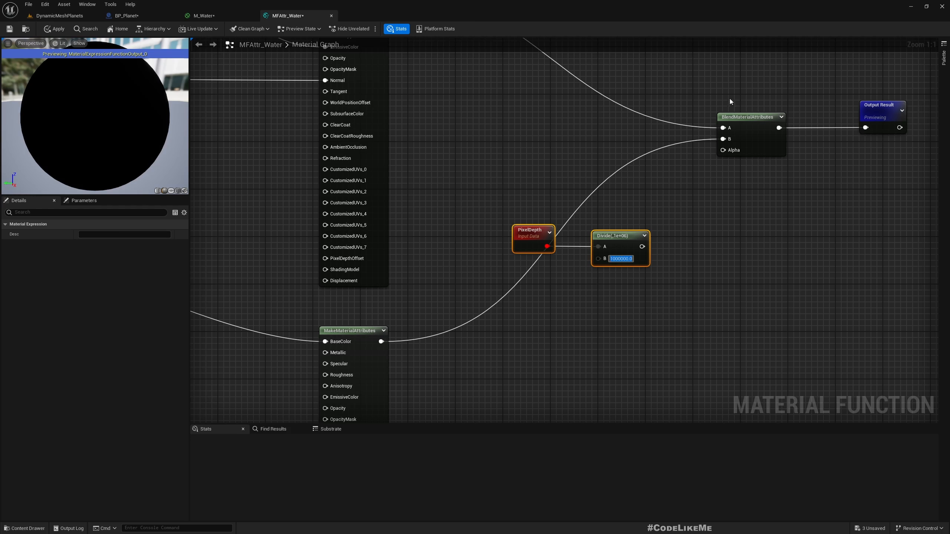
Add a Clamp node after the Divide node and connect its output to the Alpha input of BlendMaterialAttributes.
left_click_drag(644, 247, 688, 251)
type("clamp")
key("Return")
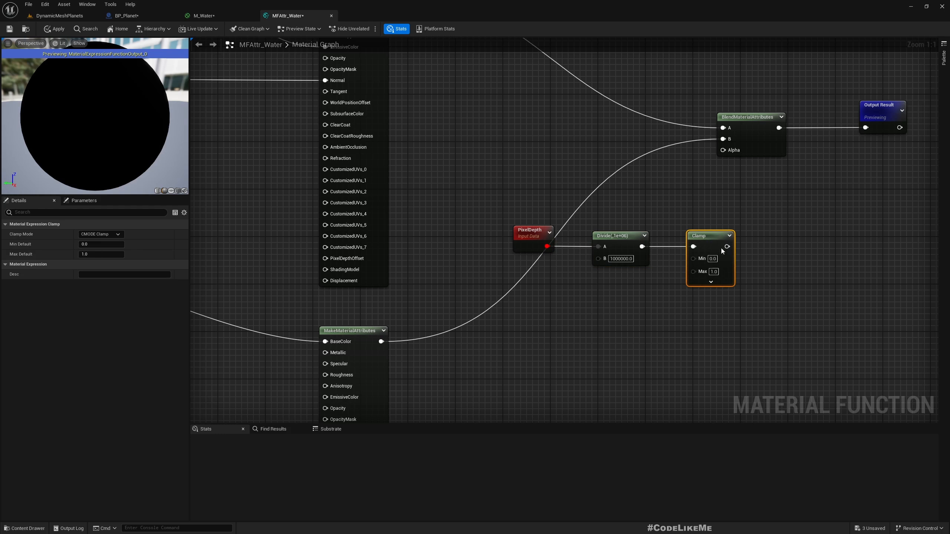
left_click(503, 206)
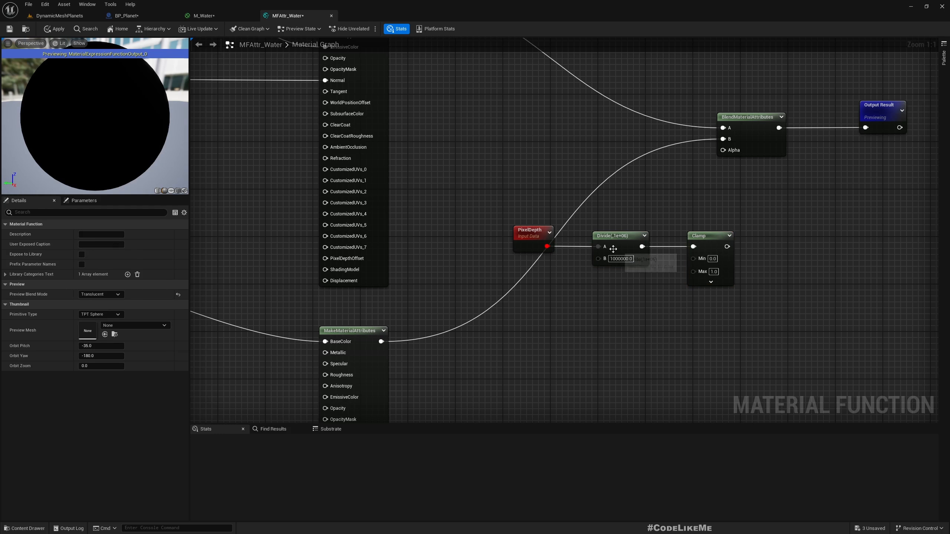
scroll(572, 288, "down", 1)
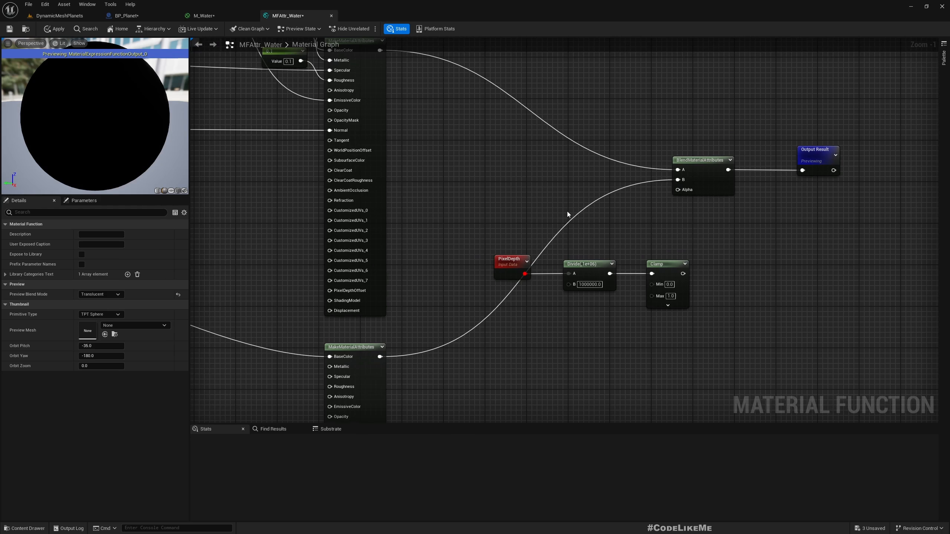
scroll(605, 262, "up", 1)
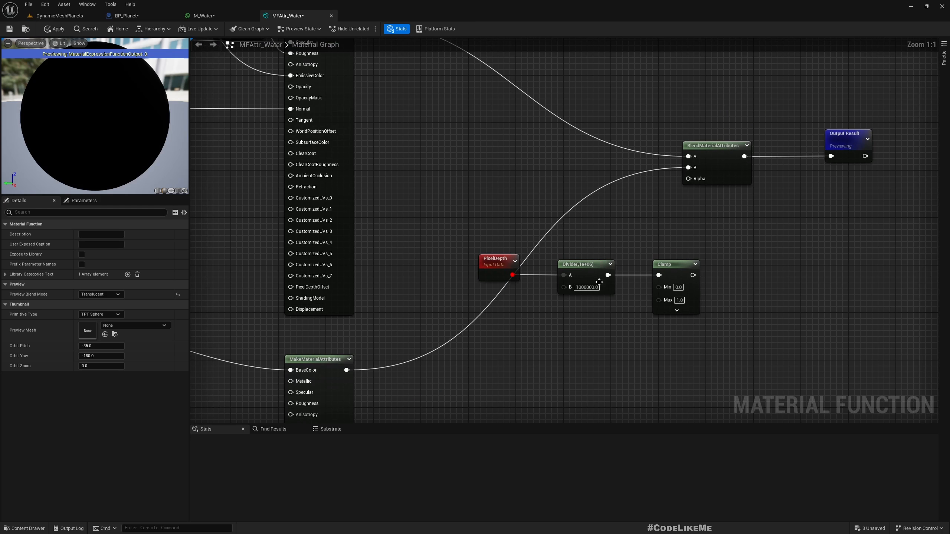
right_click_drag(639, 184, 626, 278)
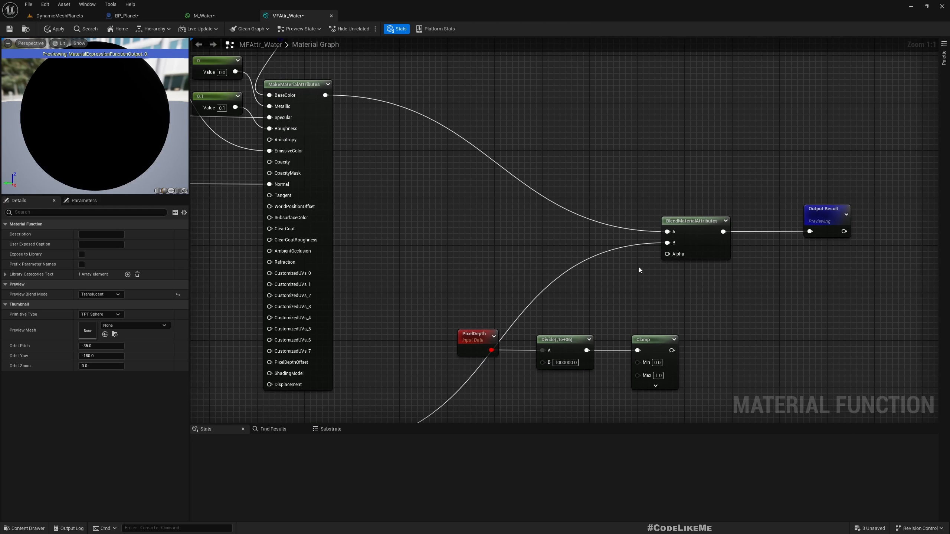
right_click_drag(668, 222, 619, 209)
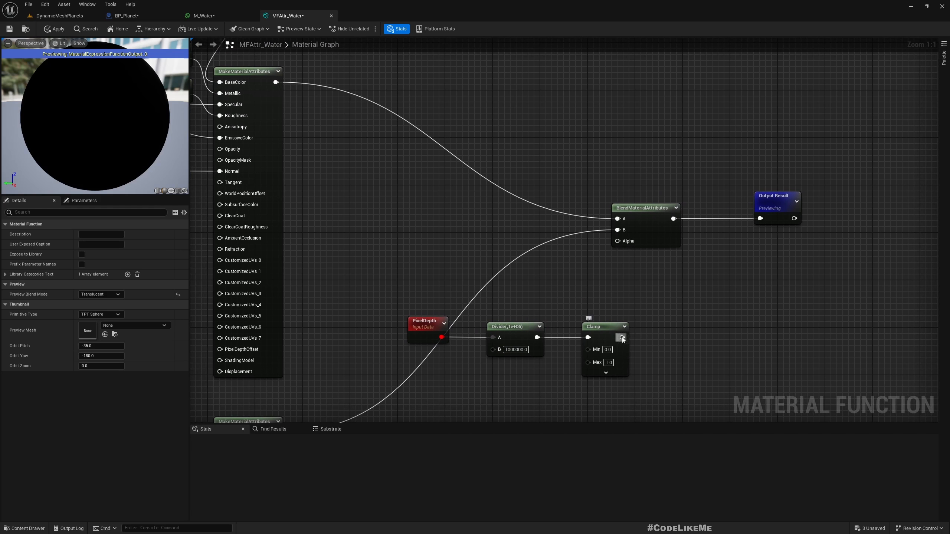
left_click_drag(621, 337, 621, 246)
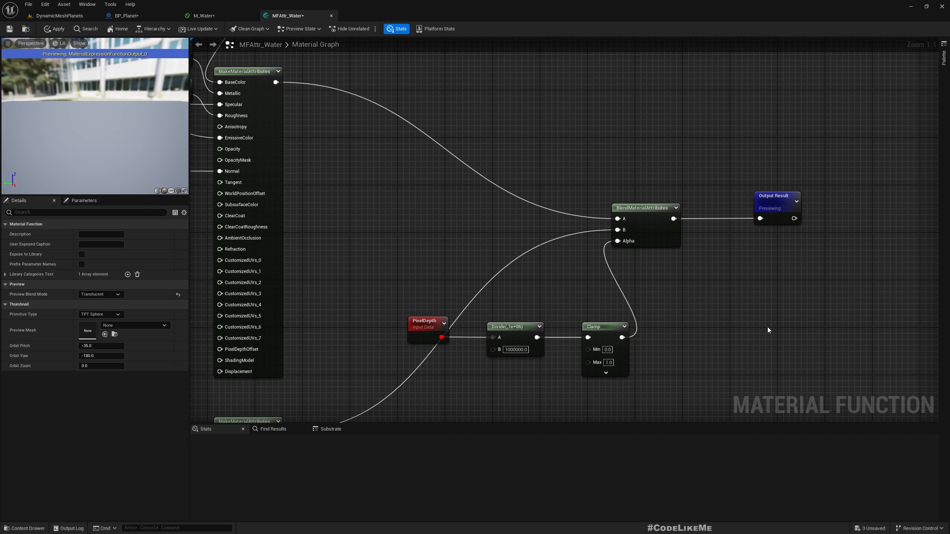
Apply the MFAttr_Water changes and view the whole planet from farther away in the DynamicMeshPlanets level.
left_click(54, 29)
left_click(60, 15)
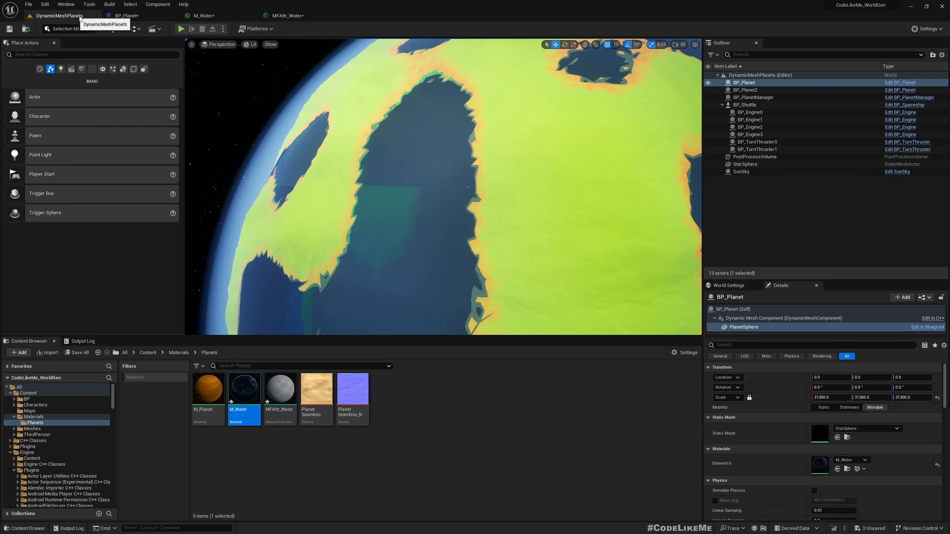
key("s")
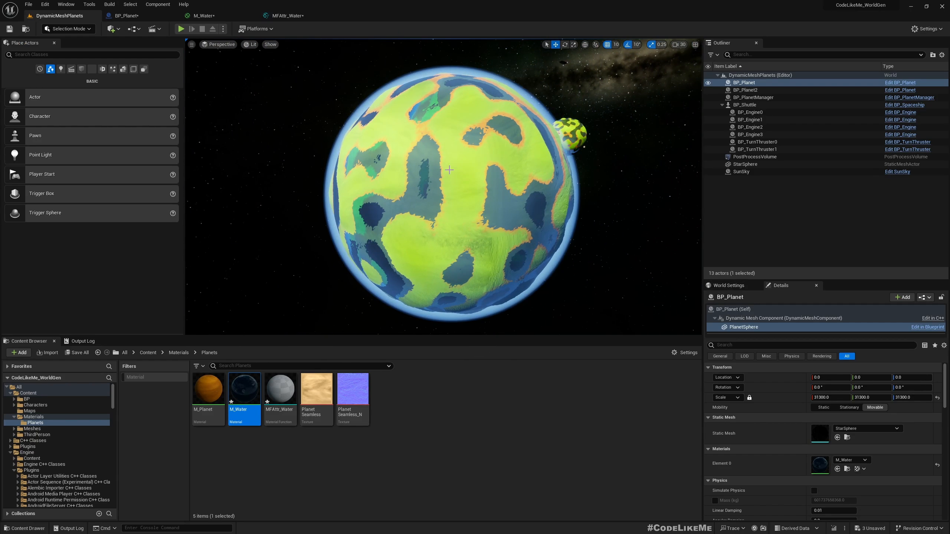
Check the M_Water material and the PlanetSphere's assigned material, and inspect the planet's water in the level from several distances.
left_click(204, 15)
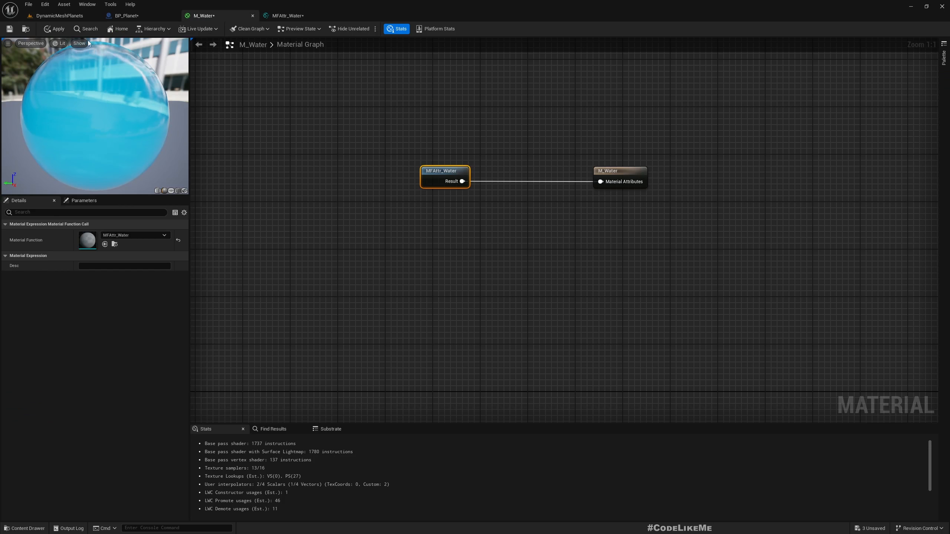
left_click(59, 16)
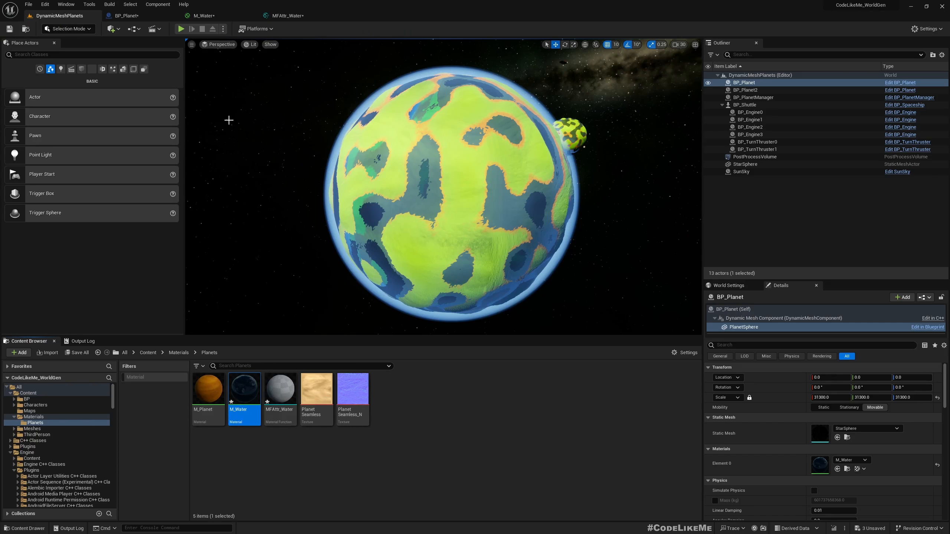
left_click(126, 15)
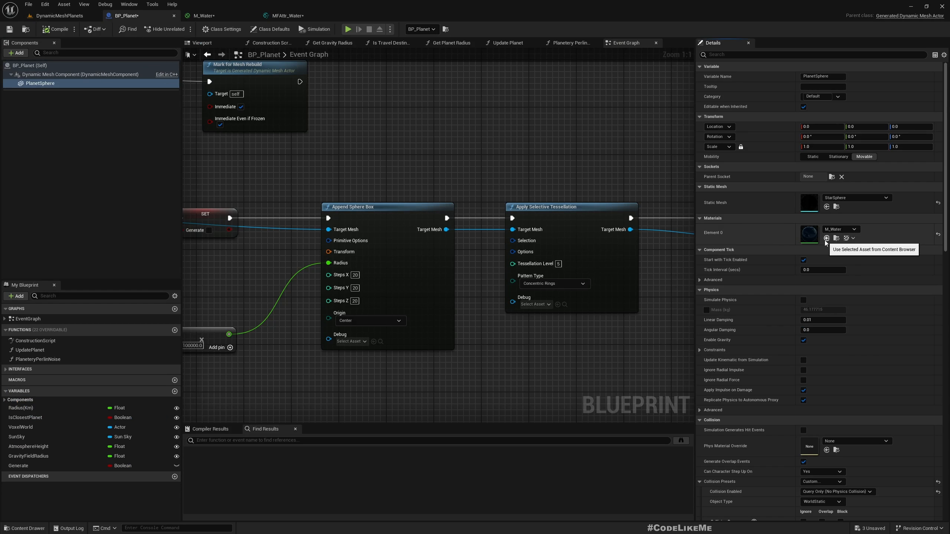
left_click(66, 15)
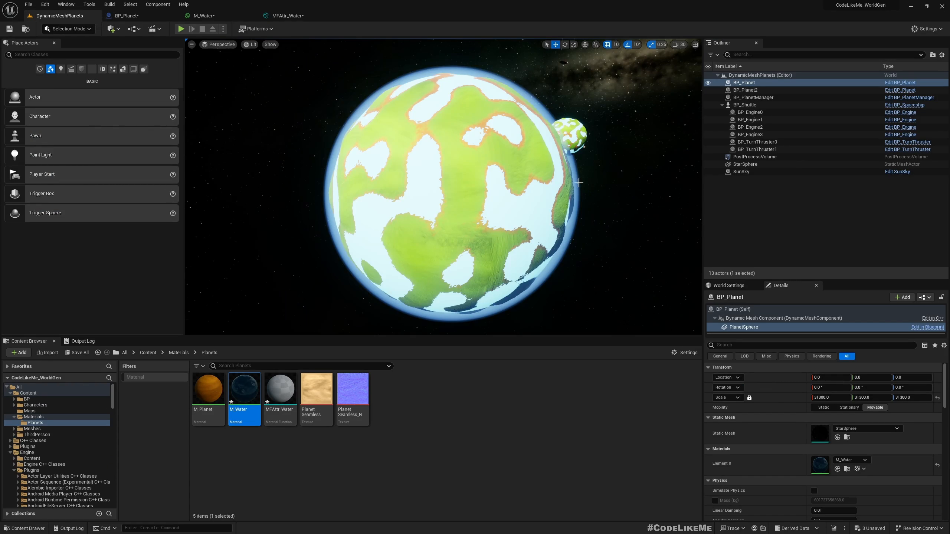
left_click(203, 15)
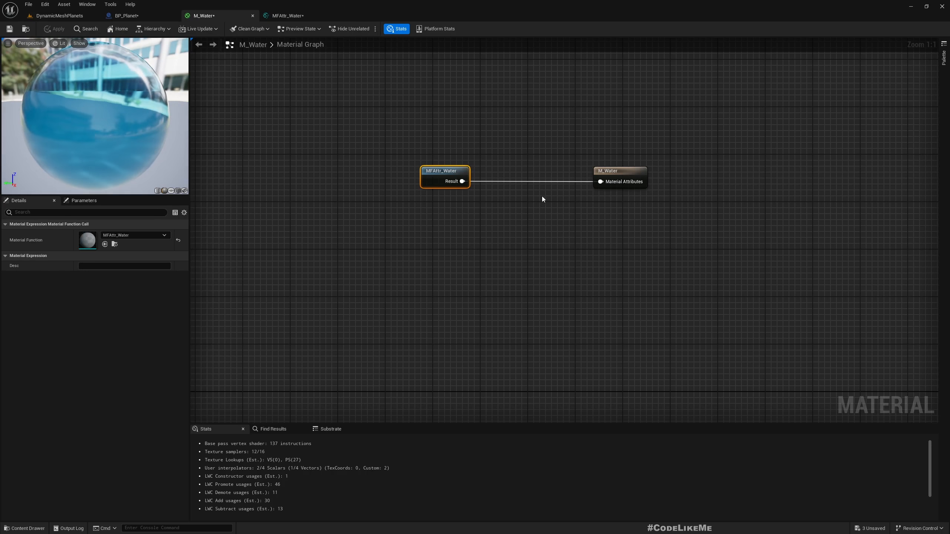
left_click(60, 15)
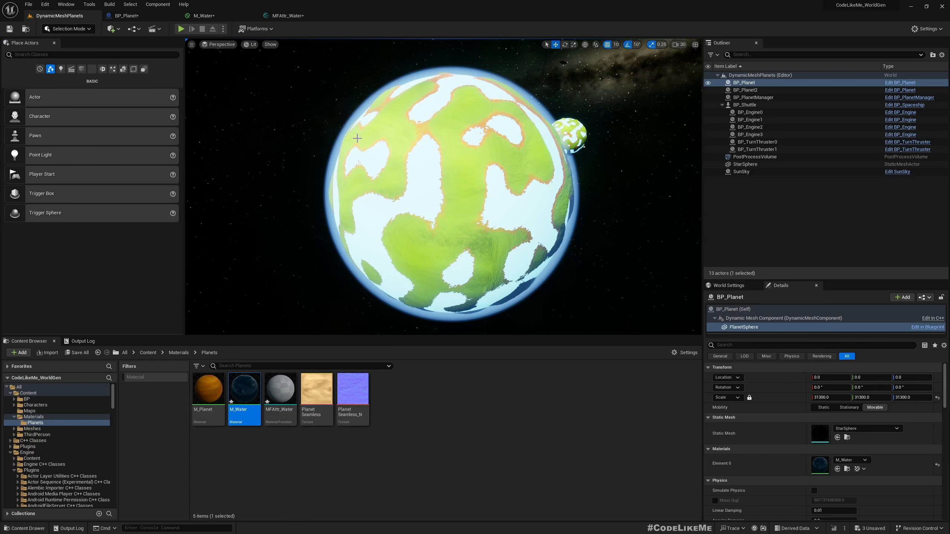
key("w")
key("d")
right_click_drag(444, 187, 464, 183)
key("a")
key("w")
key("s")
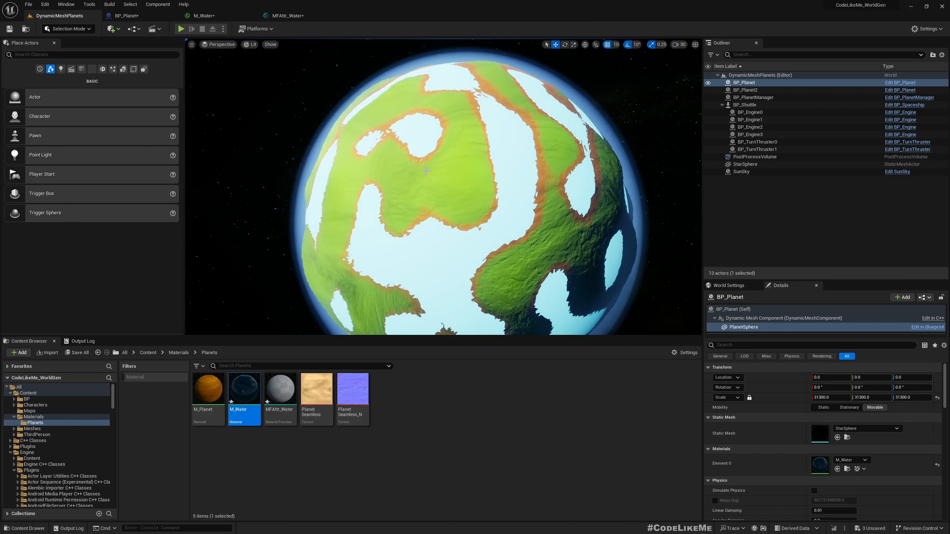
In MFAttr_Water, feed the lower MakeMaterialAttributes node's BaseColor from a different color output and set the Divide node's B value to 100000.
left_click(282, 16)
scroll(564, 179, "down", 6)
scroll(560, 142, "up", 6)
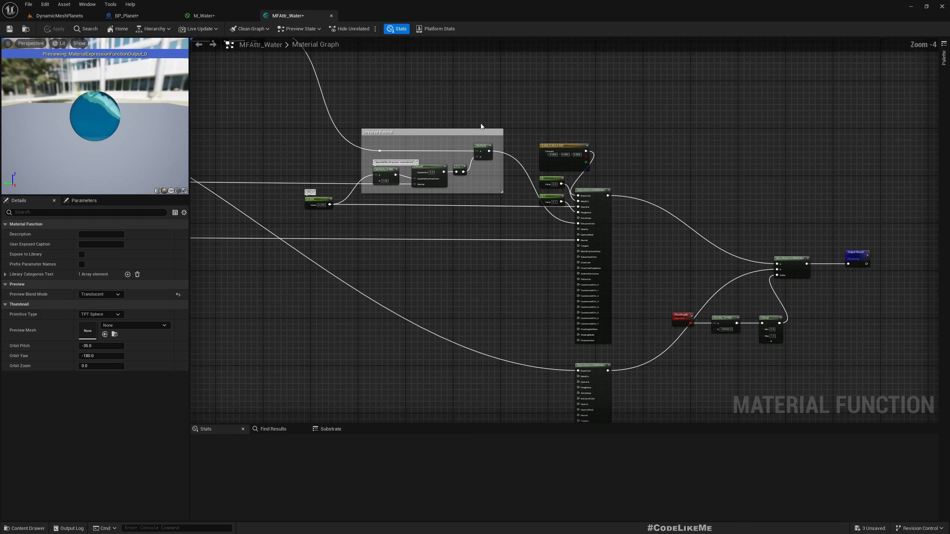
right_click_drag(406, 113, 523, 242)
left_click_drag(316, 96, 700, 233)
scroll(685, 233, "up", 4)
right_click_drag(686, 233, 532, 347)
scroll(532, 346, "down", 1)
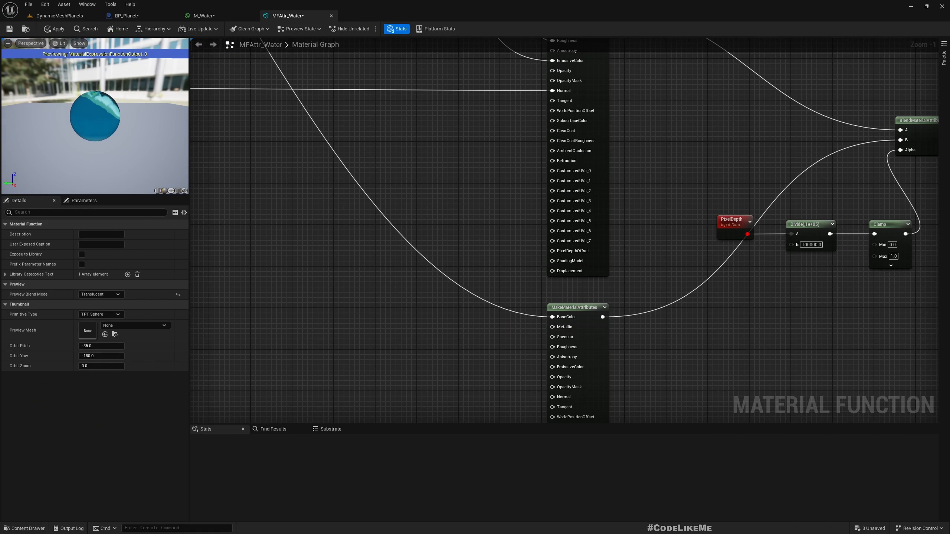
Add a Constant node with the value 0.5 to the Metallic input of the lower MakeMaterialAttributes node.
left_click_drag(553, 327, 492, 335)
type("const")
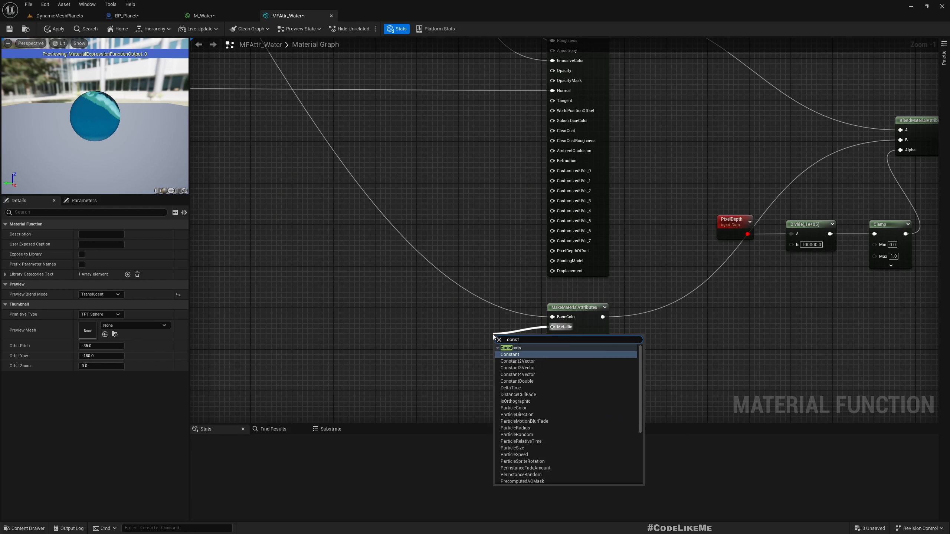
key("Return")
left_click_drag(512, 338, 471, 328)
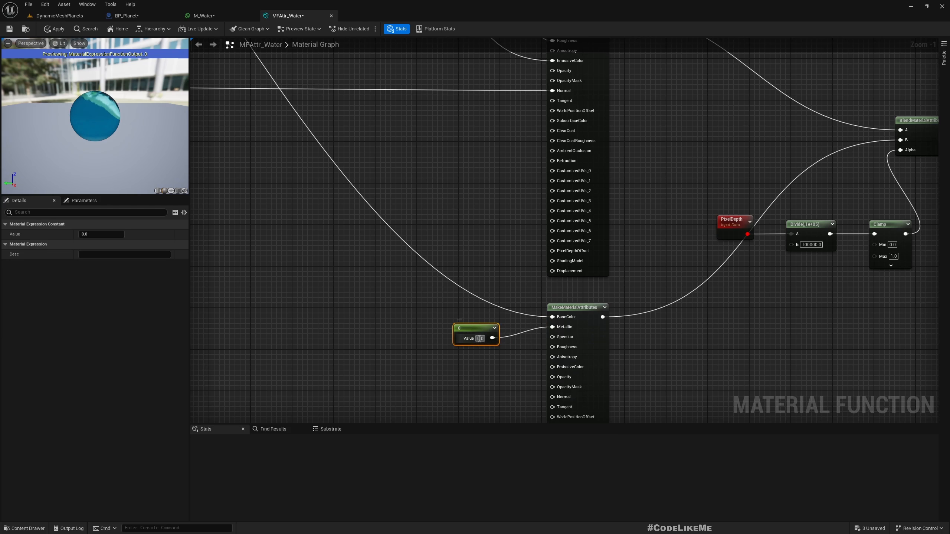
type(".5")
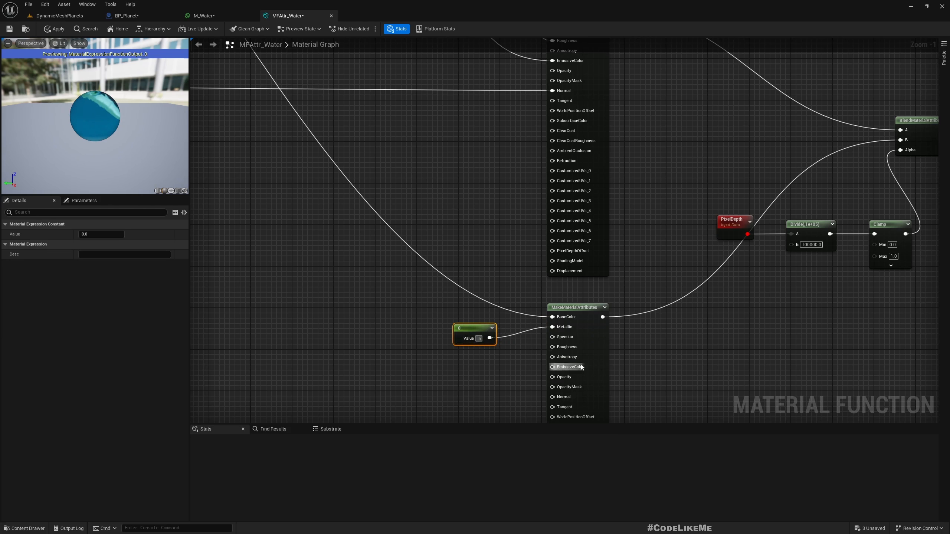
Add a Constant node with the value 0.6 to the Specular input of the lower MakeMaterialAttributes node.
right_click(563, 337)
left_click_drag(554, 337, 482, 374)
type("cos")
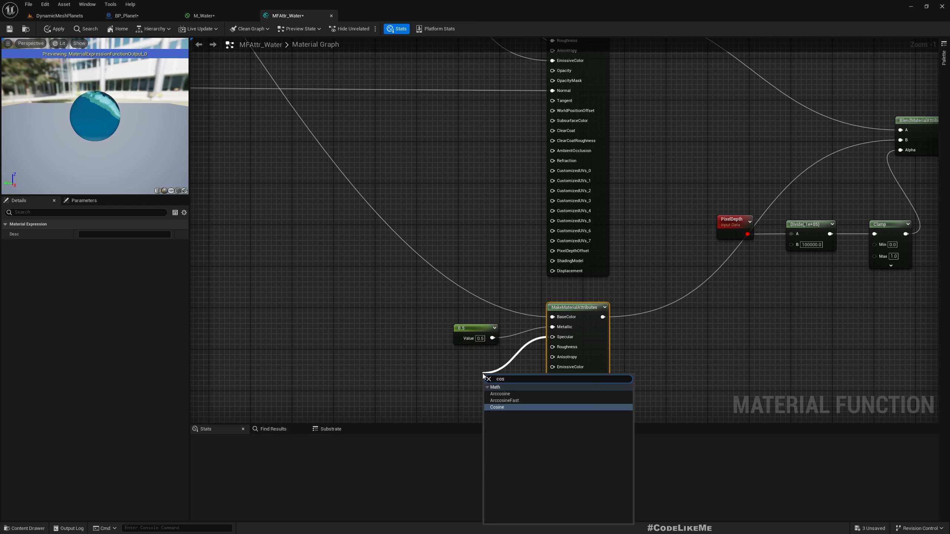
key("BackSpace")
left_click(479, 369)
type(".6")
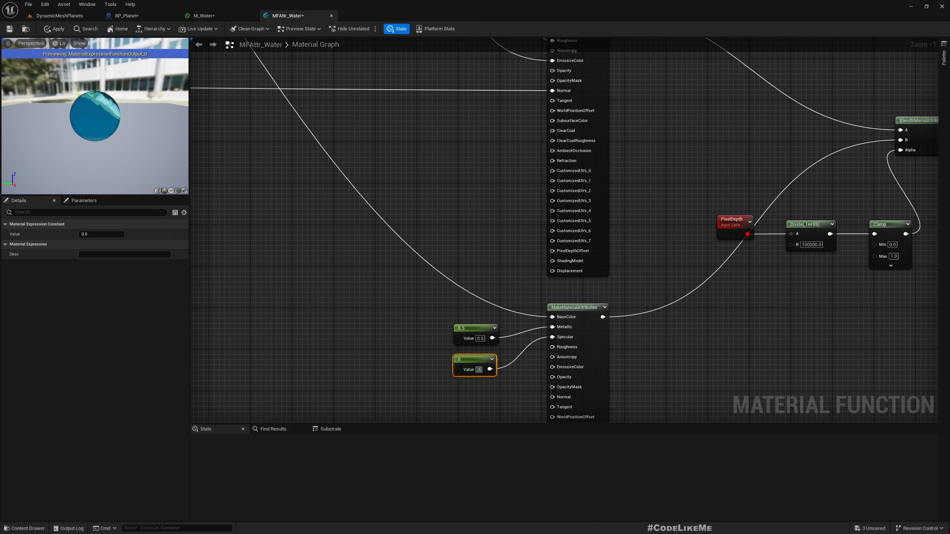
left_click_drag(561, 349, 482, 351)
type("r")
type("ugh")
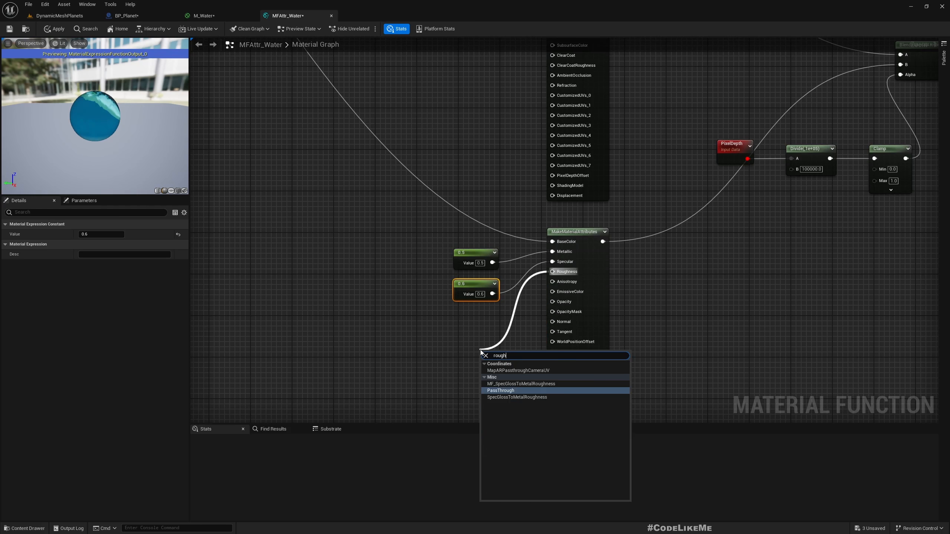
key("Return")
key("Delete")
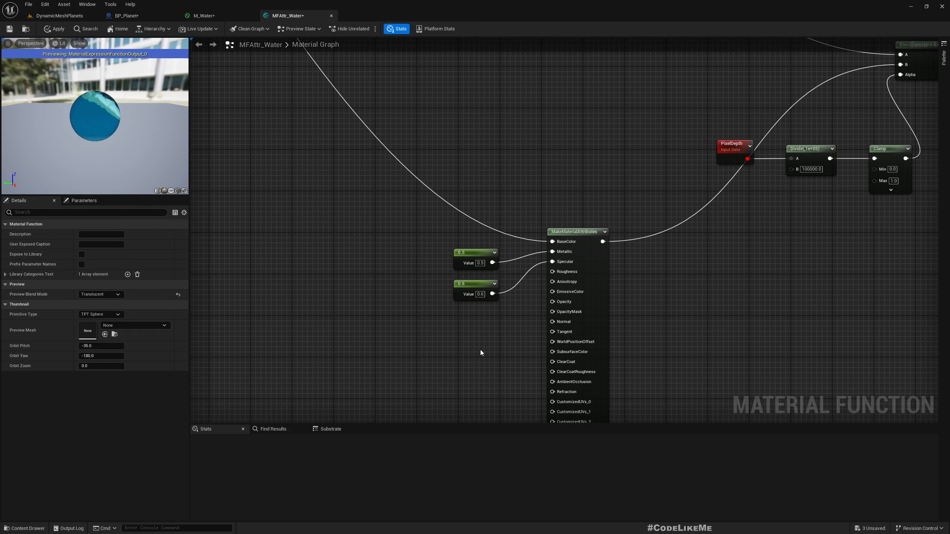
Add a Constant node with the value 0.1 to the Roughness input of the lower MakeMaterialAttributes node.
left_click_drag(552, 271, 487, 321)
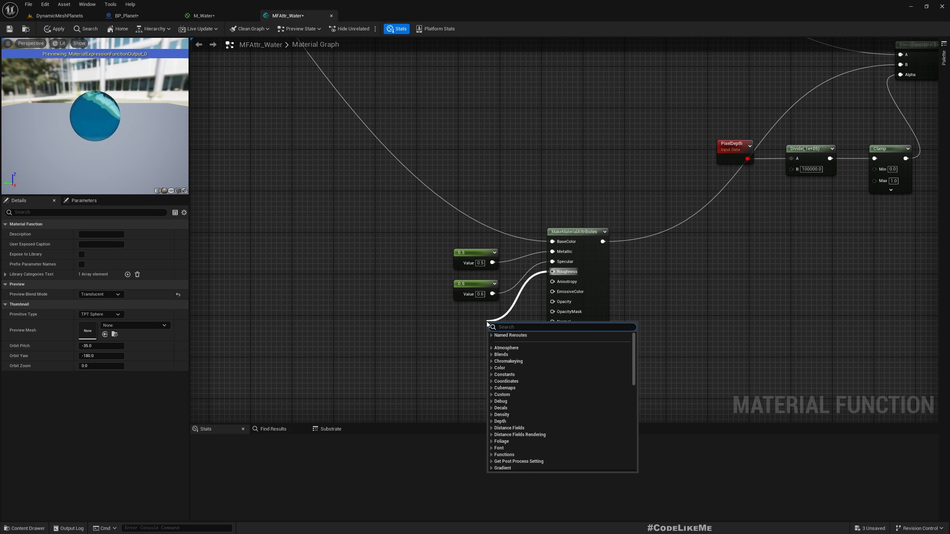
type("rough")
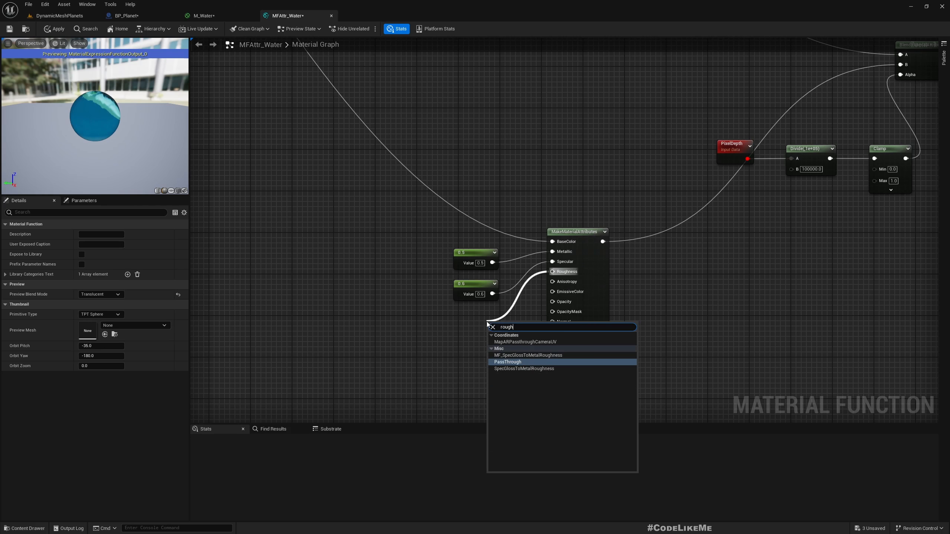
type("const")
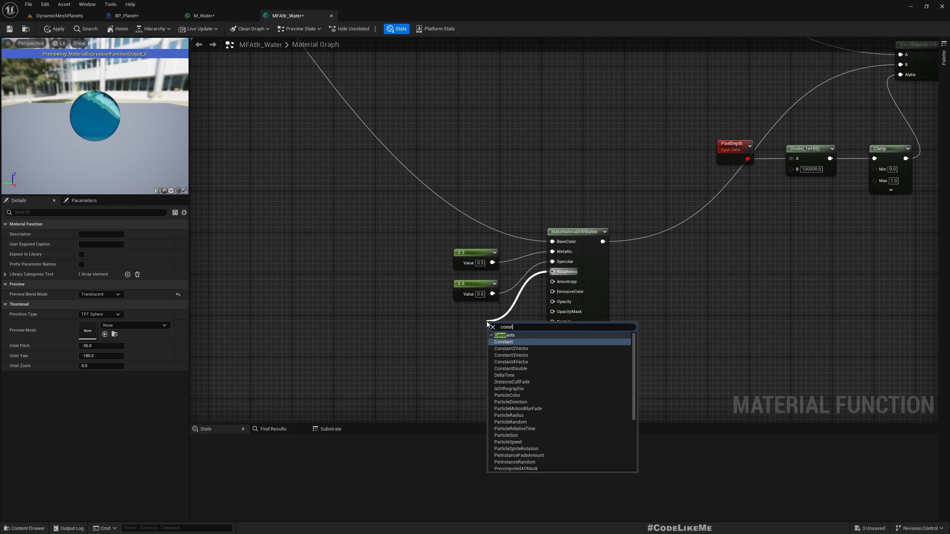
key("Return")
type("1")
key("Return")
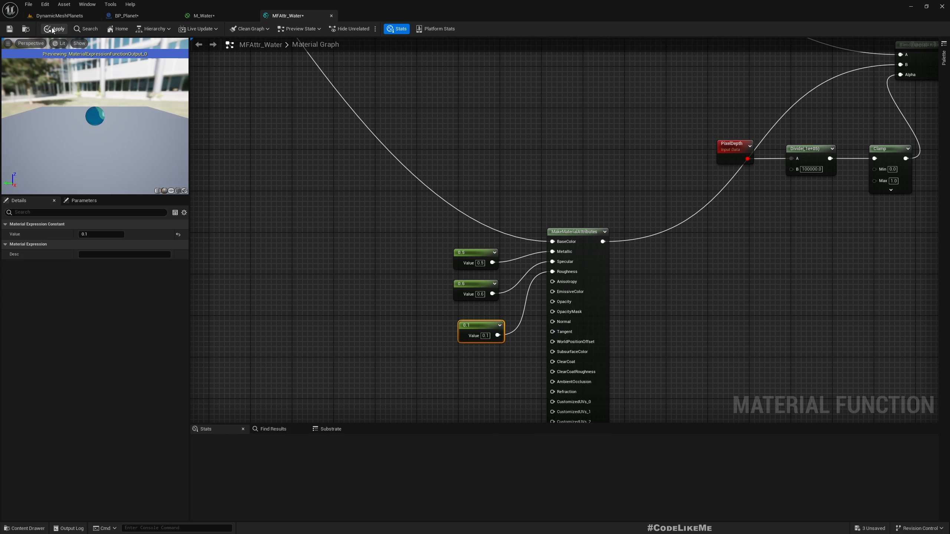
Inspect the planet's water near the shoreline in the DynamicMeshPlanets level and start a play session.
left_click(59, 16)
key("s")
mouse_move(481, 197)
right_mouse_down()
mouse_move(449, 194)
mouse_move(538, 213)
mouse_move(524, 184)
mouse_move(464, 204)
mouse_move(510, 194)
mouse_move(489, 198)
mouse_move(492, 207)
right_mouse_up()
key("w")
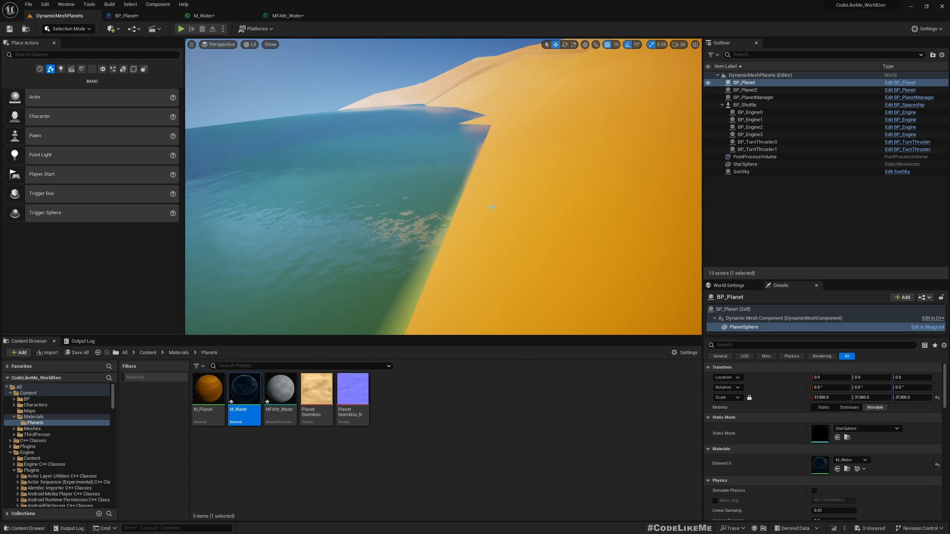
key("F11")
key("alt+p")
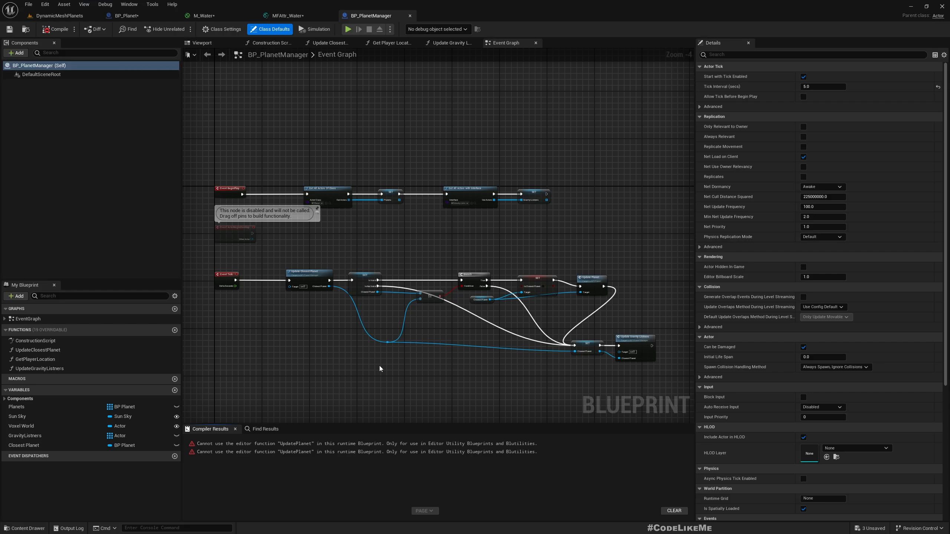
Examine the UpdatePlanet compiler errors in BP_PlanetManager and compile BP_Planet.
left_click(239, 444)
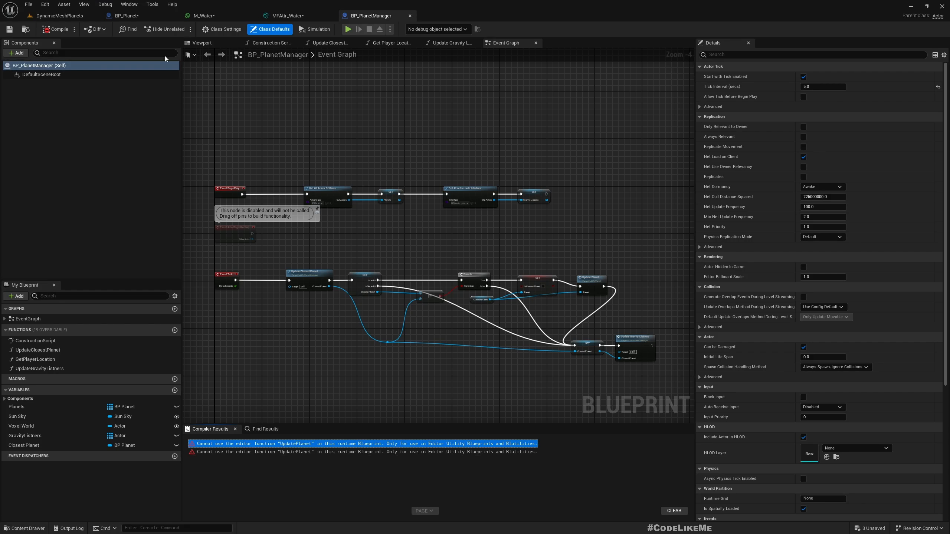
left_click(127, 16)
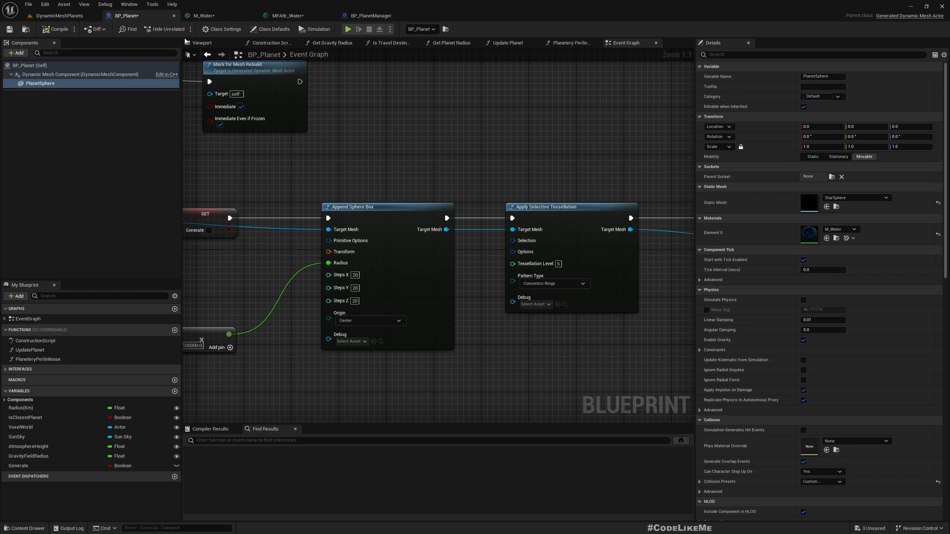
right_click_drag(184, 194, 267, 195)
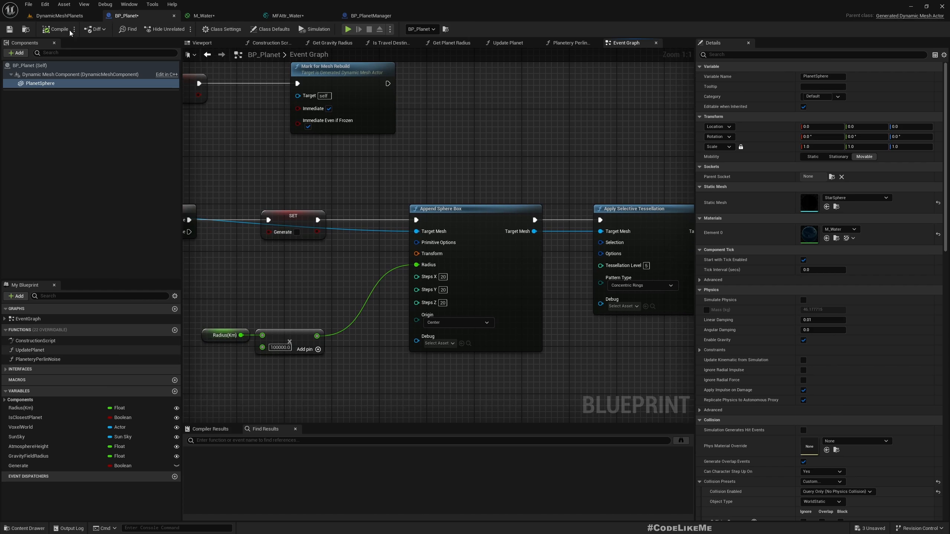
left_click(53, 30)
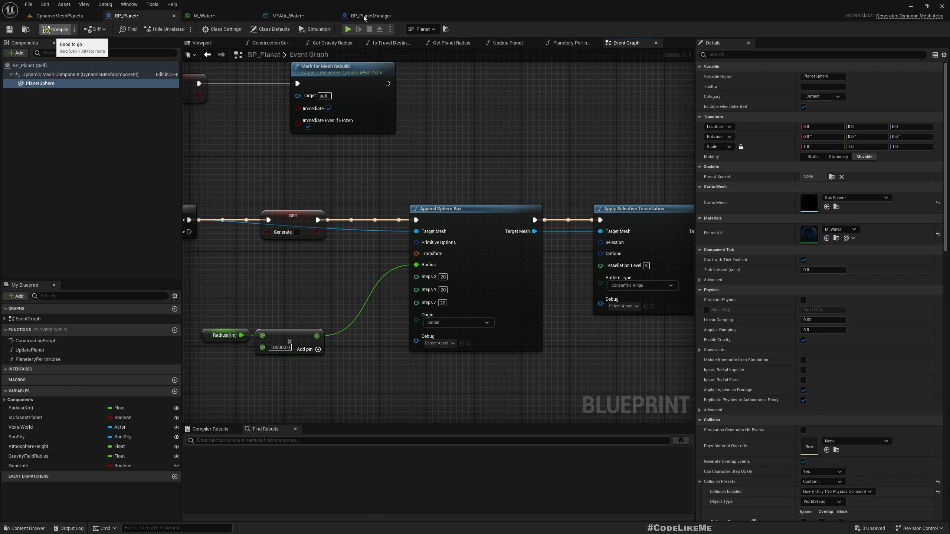
left_click(364, 17)
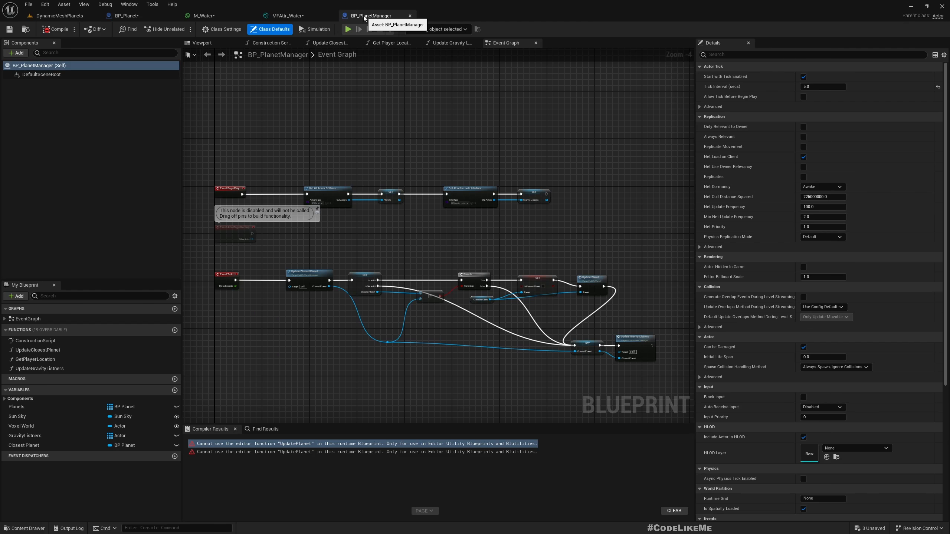
Open the BPI_Planet interface from BP_Planet's implemented interfaces and add a function named UpdatePlanetParameters to it.
left_click(134, 17)
left_click(221, 29)
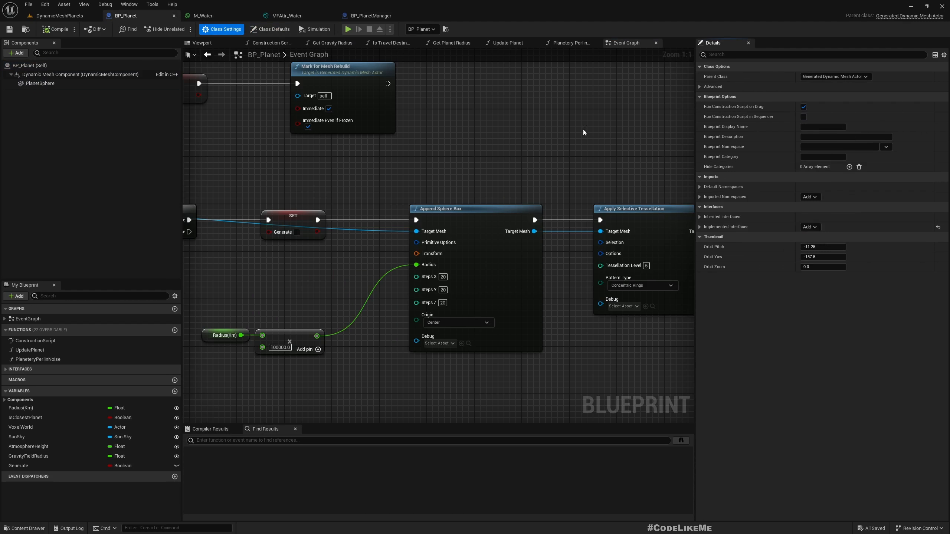
left_click(698, 227)
left_click(919, 237)
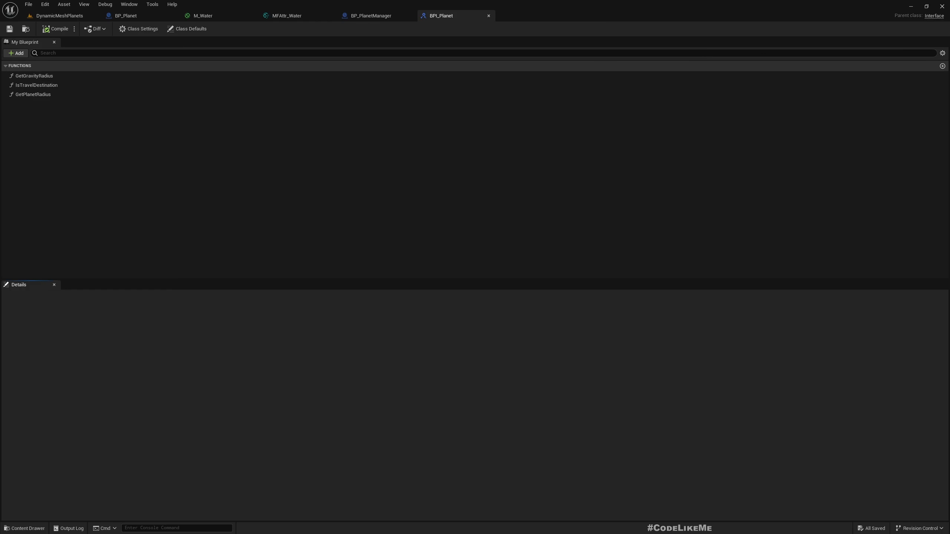
left_click(16, 53)
type("UpdatePlanetParameters")
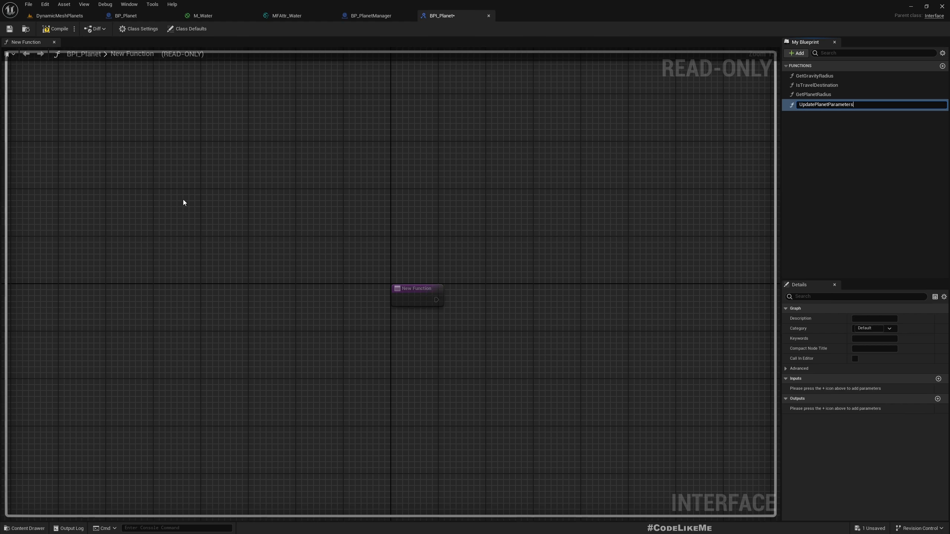
key("Return")
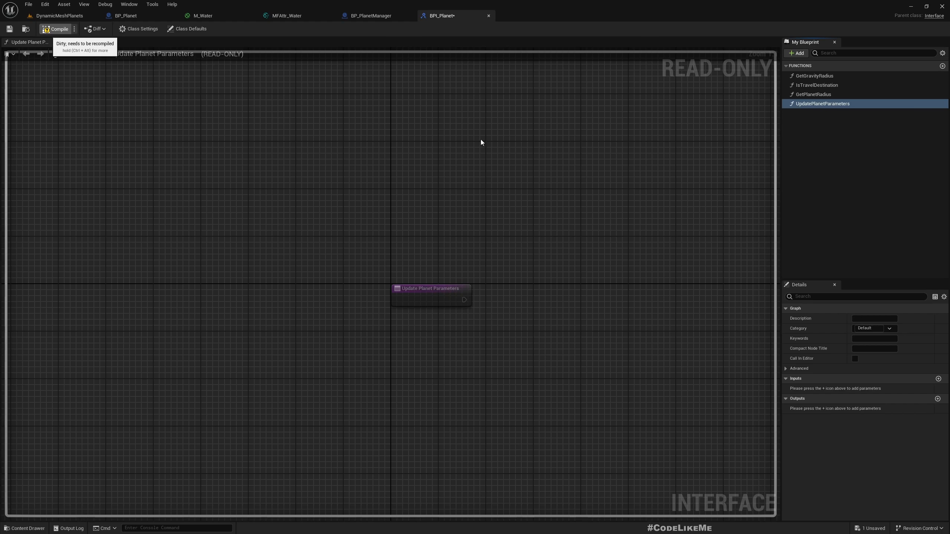
Implement the Update Planet Parameters interface event in BP_Planet's Event Graph and have it call Update Planet.
left_click(121, 15)
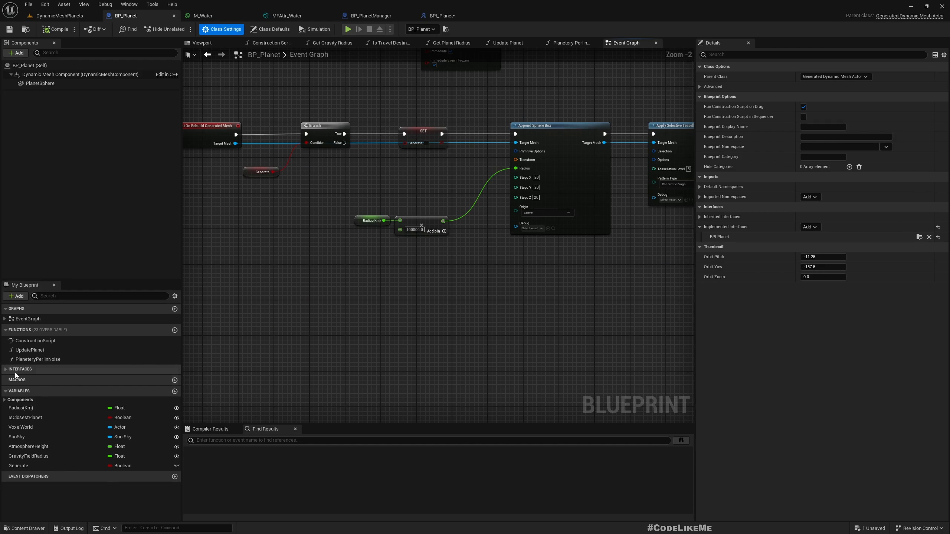
left_click(5, 369)
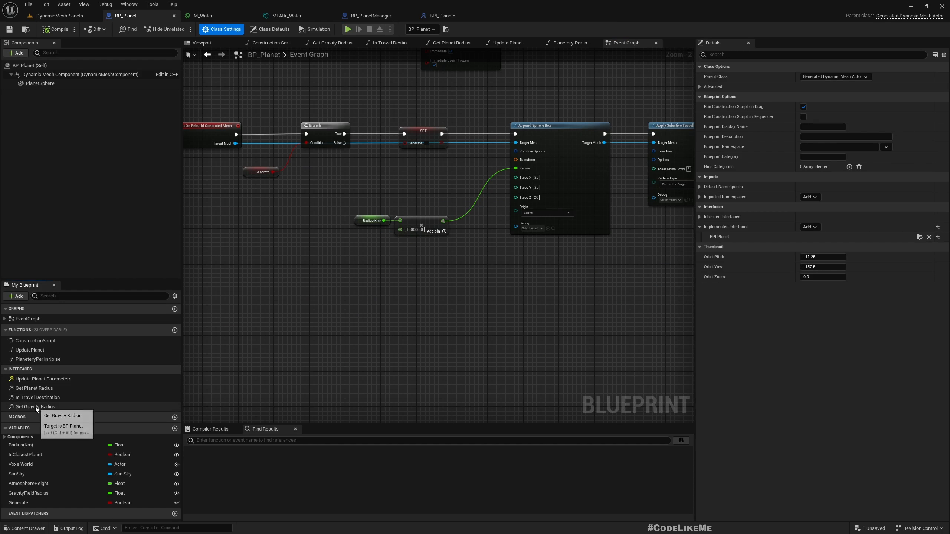
double_click(29, 379)
left_click_drag(325, 286, 376, 289)
type("updatep")
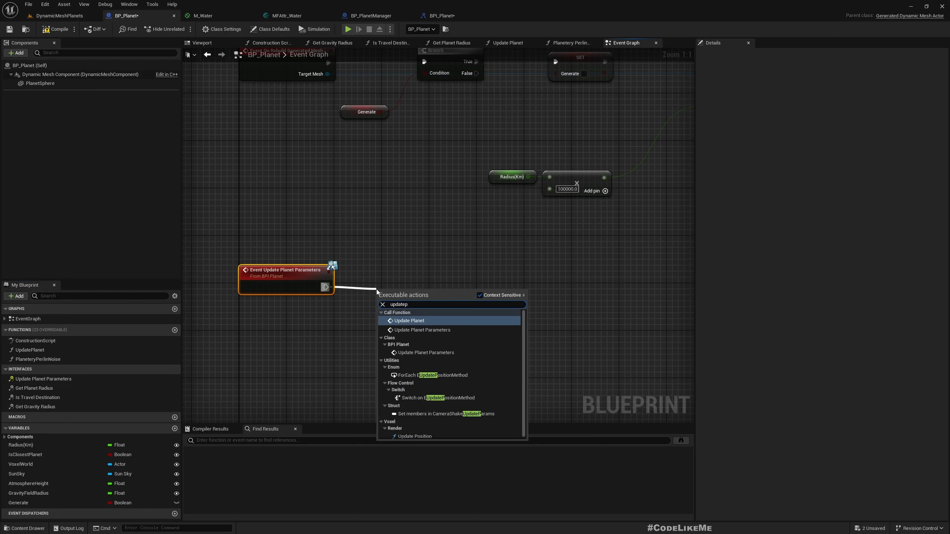
key("Return")
key("q")
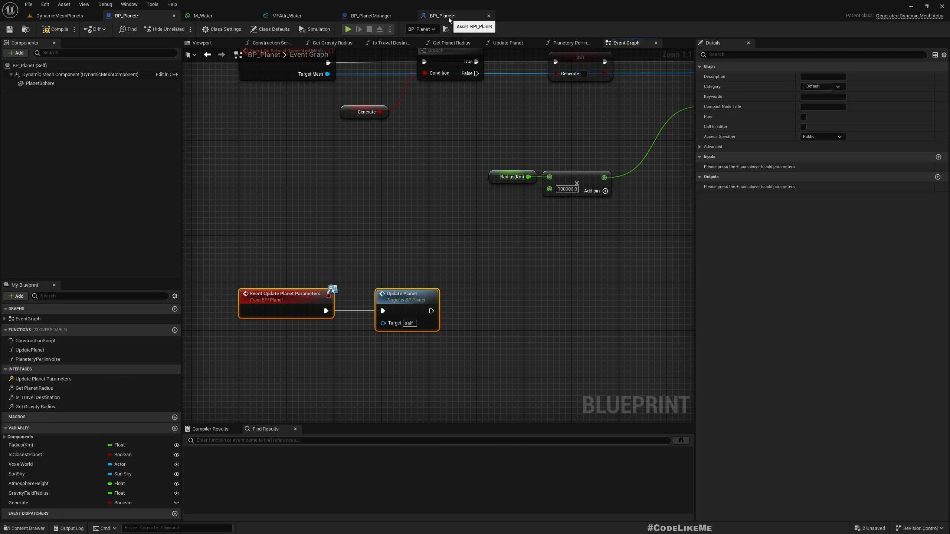
Search BP_PlanetManager for "updatepl" and go to the Update Planet call in its Event Graph.
left_click(365, 19)
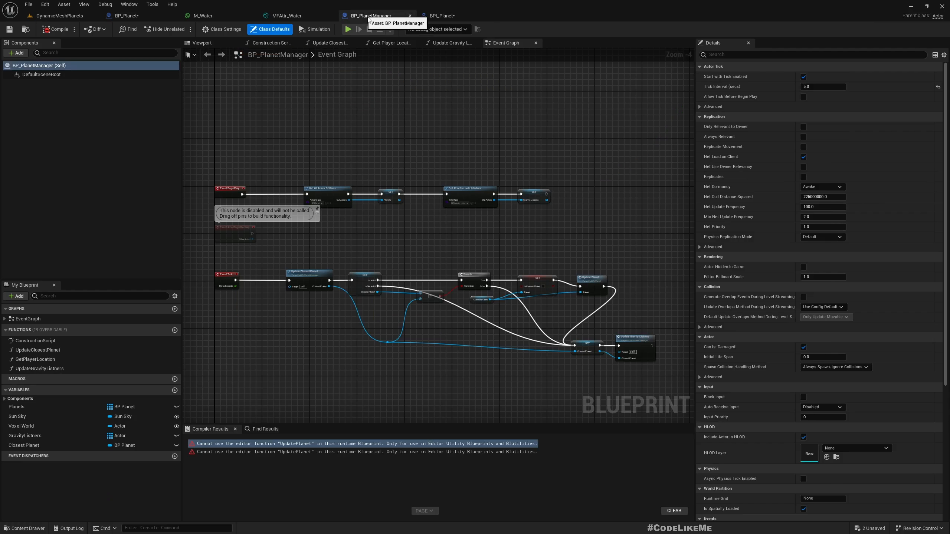
left_click(235, 444)
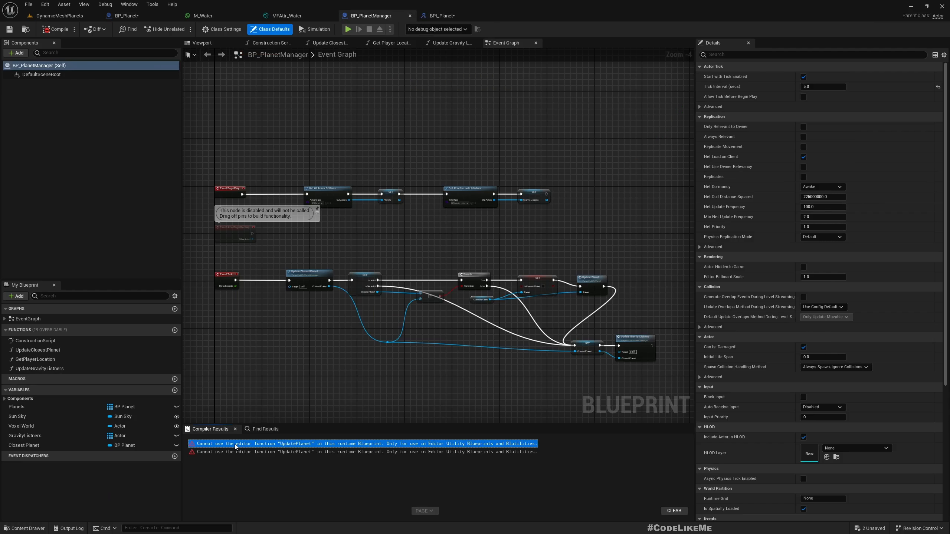
left_click(263, 430)
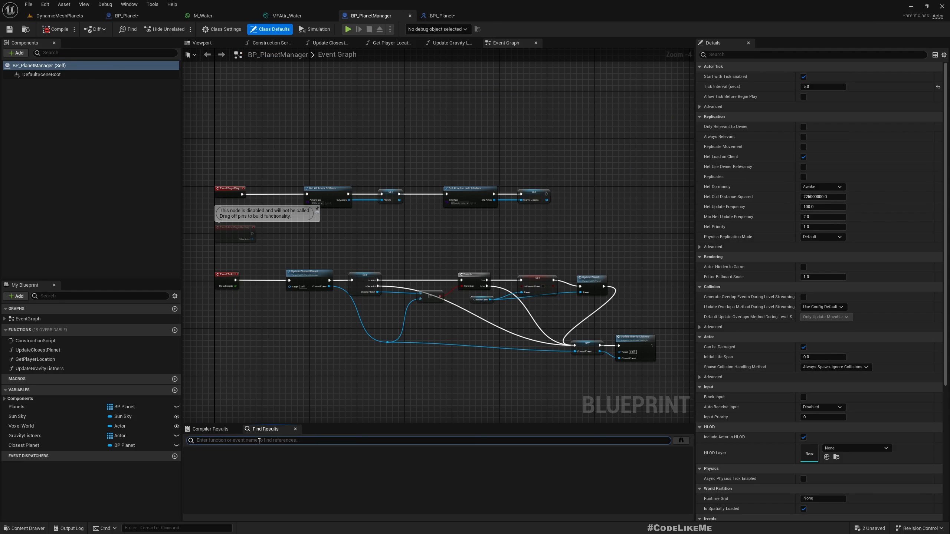
type("updatepl")
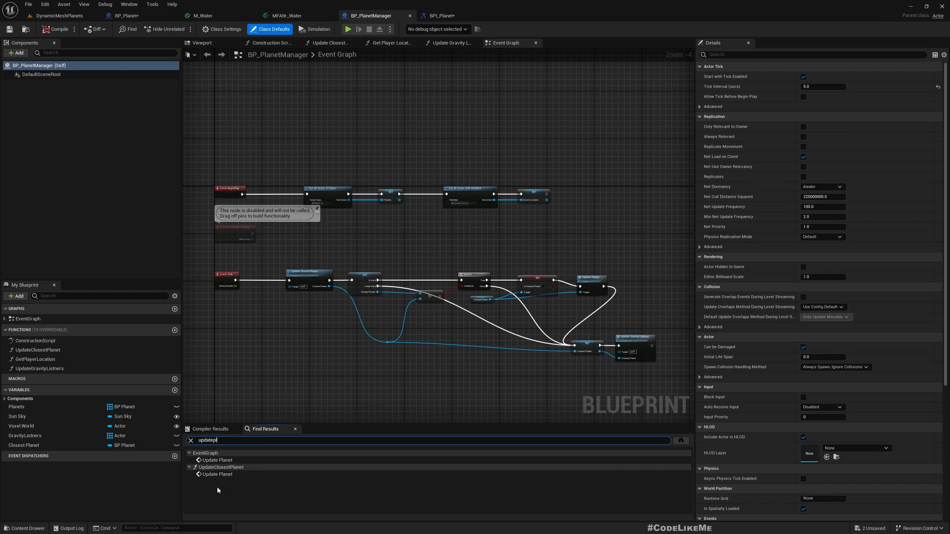
double_click(218, 460)
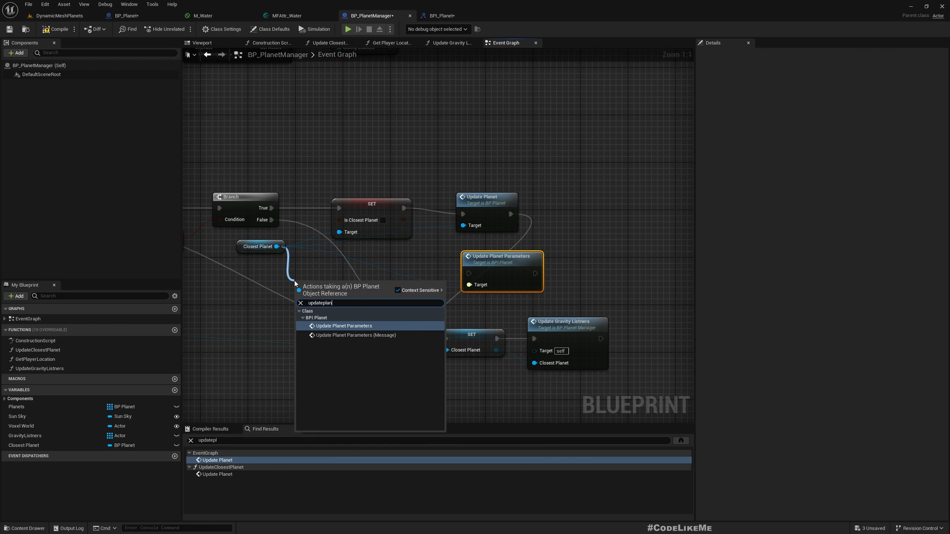
Add the message version of Update Planet Parameters on Closest Planet, replacing the non-message node below Update Planet.
left_click(325, 324)
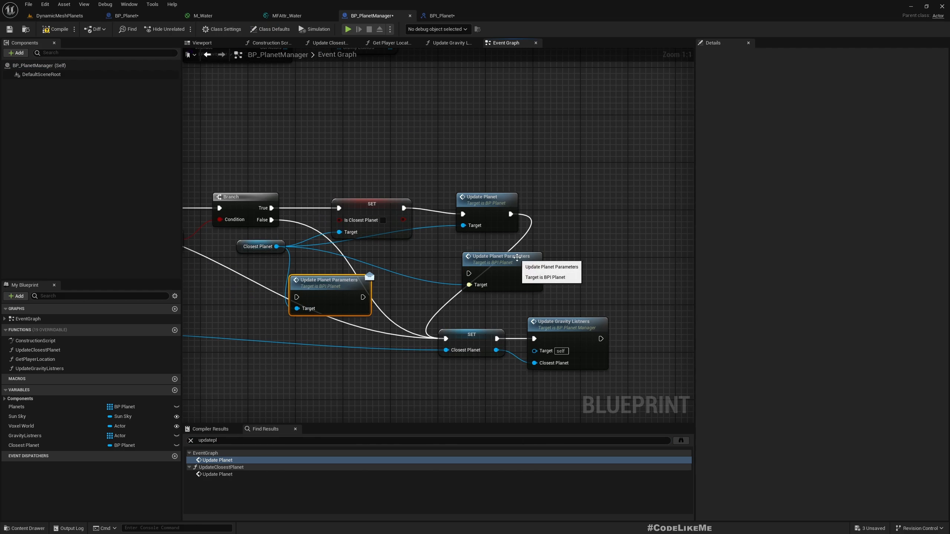
left_click(518, 259)
key("Delete")
left_click_drag(334, 307, 500, 265)
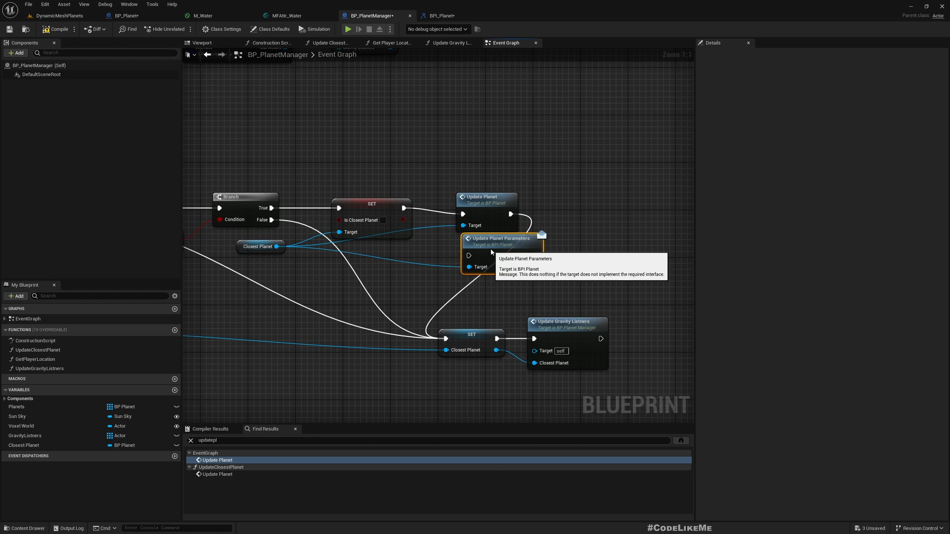
Route execution from the Is Closest Planet SET through Update Planet Parameters to the Closest Planet SET, and delete the Update Planet node.
left_click_drag(404, 208, 462, 256)
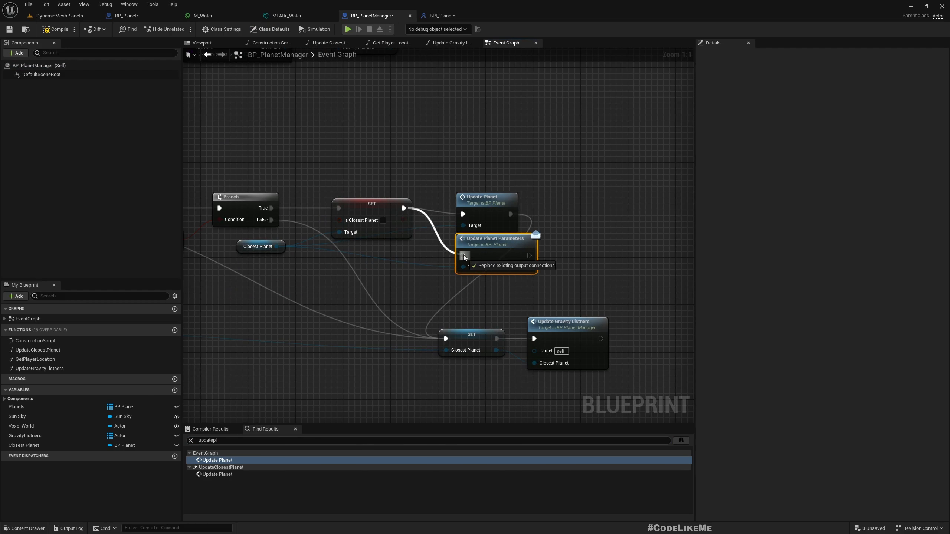
left_click_drag(529, 255, 445, 338)
left_click(501, 220)
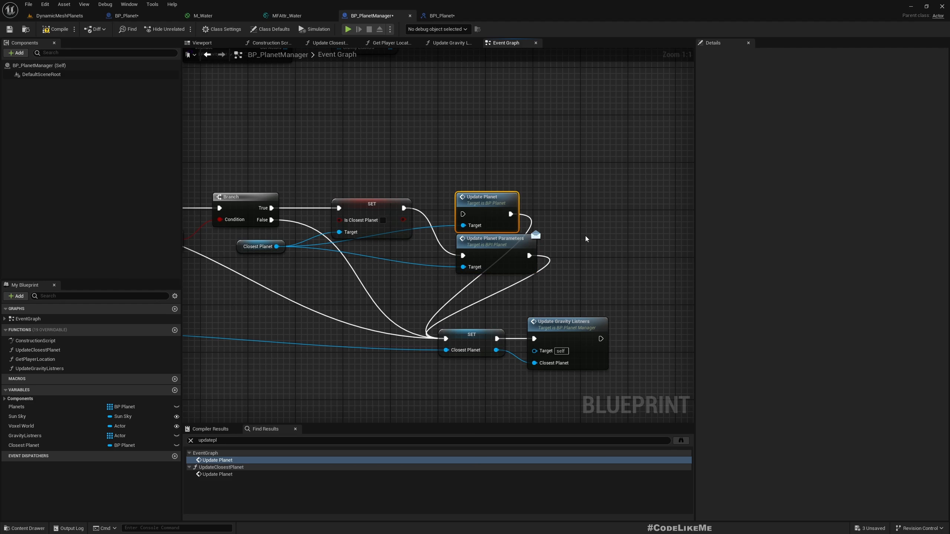
key("Delete")
left_click_drag(497, 241, 497, 212)
In the Update Closest Planet function, add an Update Planet Parameters (Message) call targeting the Closest variable.
double_click(217, 474)
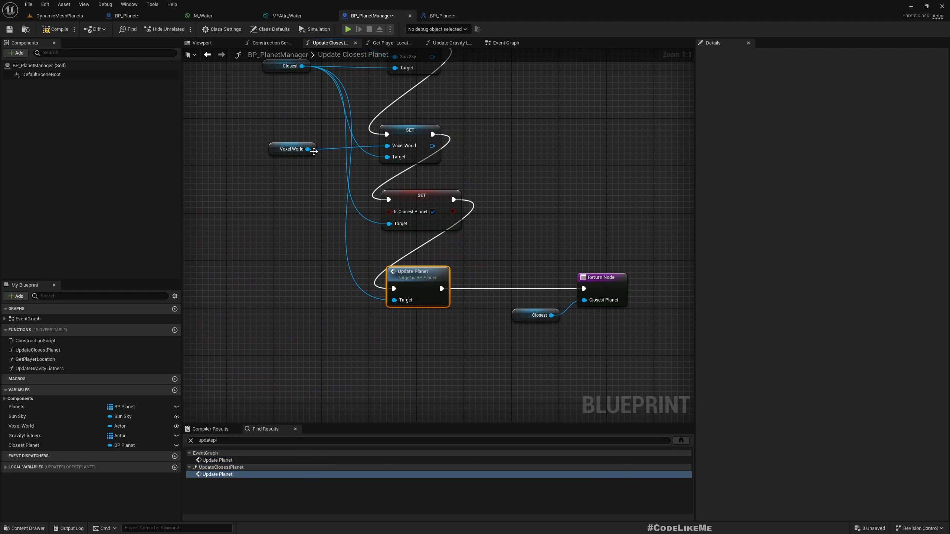
left_click_drag(301, 65, 391, 335)
type("updatepla")
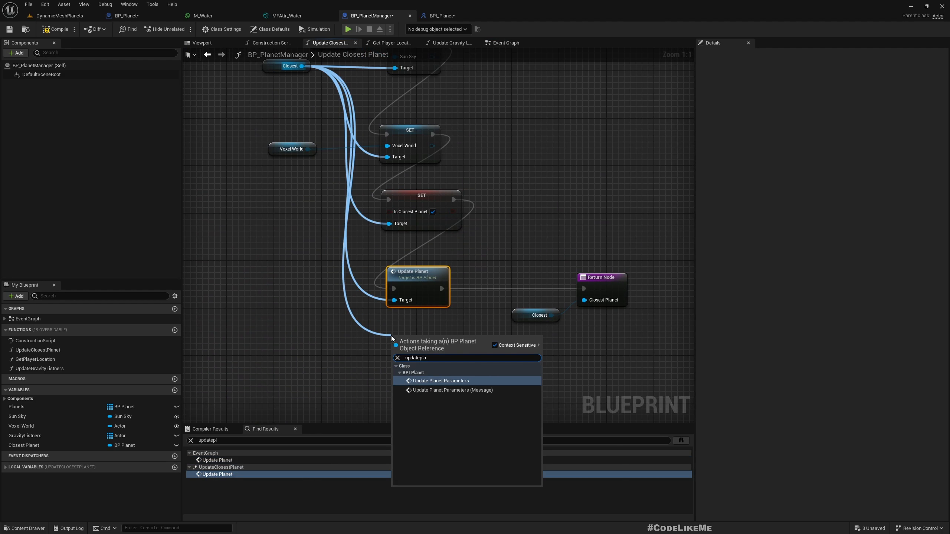
key("Down")
key("Return")
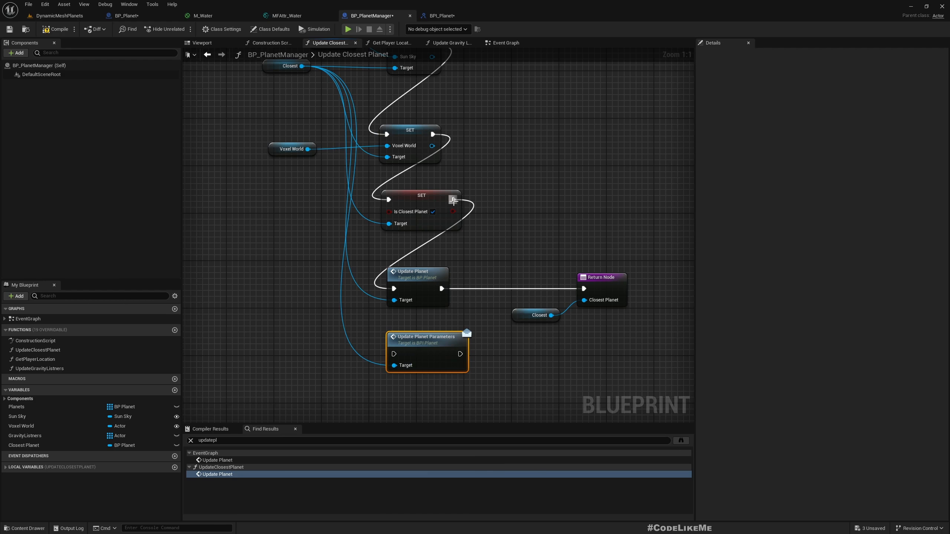
Replace the function's Update Planet node with Update Planet Parameters, wired between the Is Closest Planet SET and the Return Node.
left_click_drag(454, 199, 394, 354)
left_click_drag(460, 353, 583, 289)
left_click(416, 292)
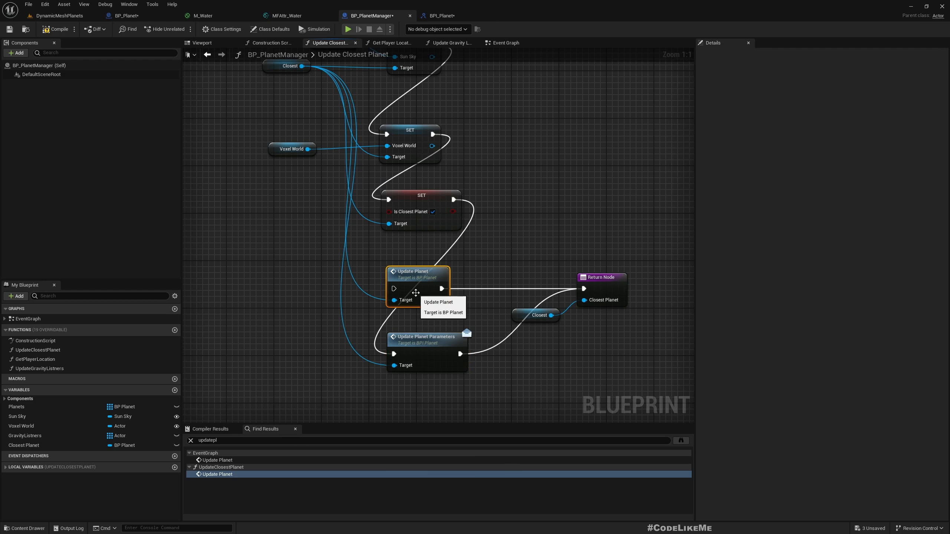
key("Delete")
left_click_drag(436, 343, 429, 277)
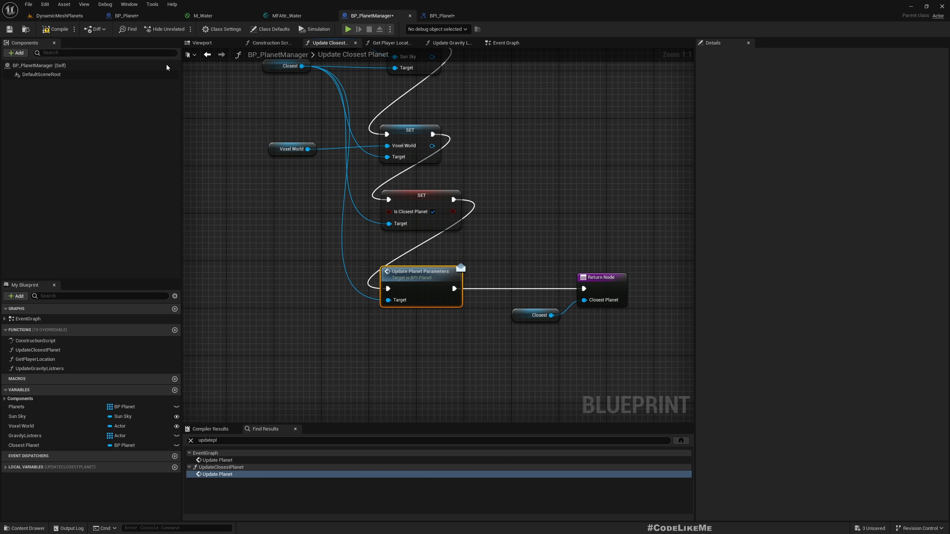
Compile BP_PlanetManager and return to the DynamicMeshPlanets level.
left_click(57, 31)
left_click(60, 15)
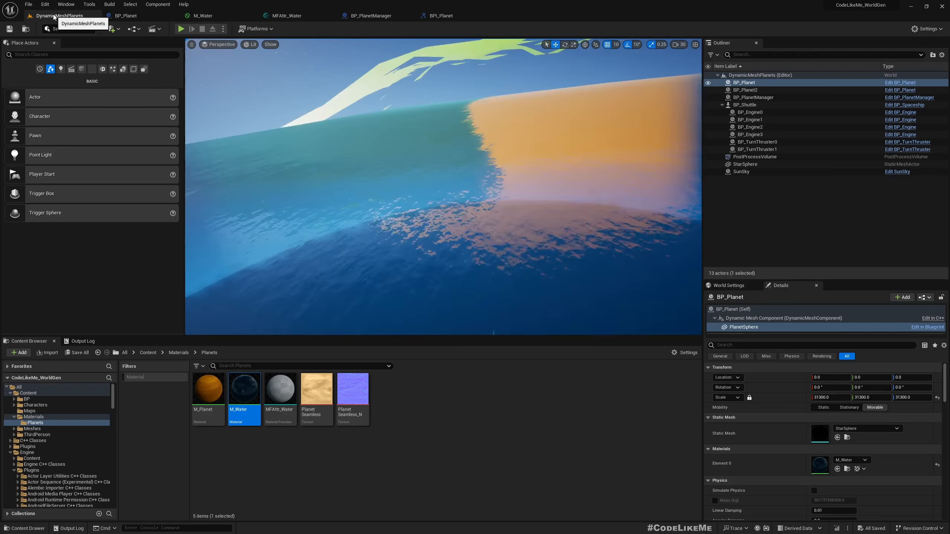
right_click_drag(443, 187, 441, 127)
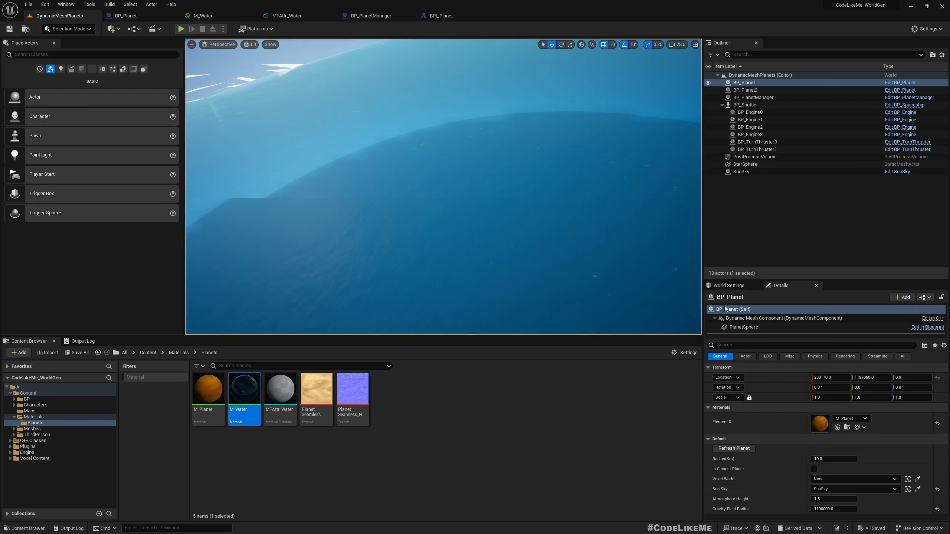
Set the level's GameMode Override in World Settings to BP_ThirdPersonGameMode.
left_click(729, 285)
left_click(848, 329)
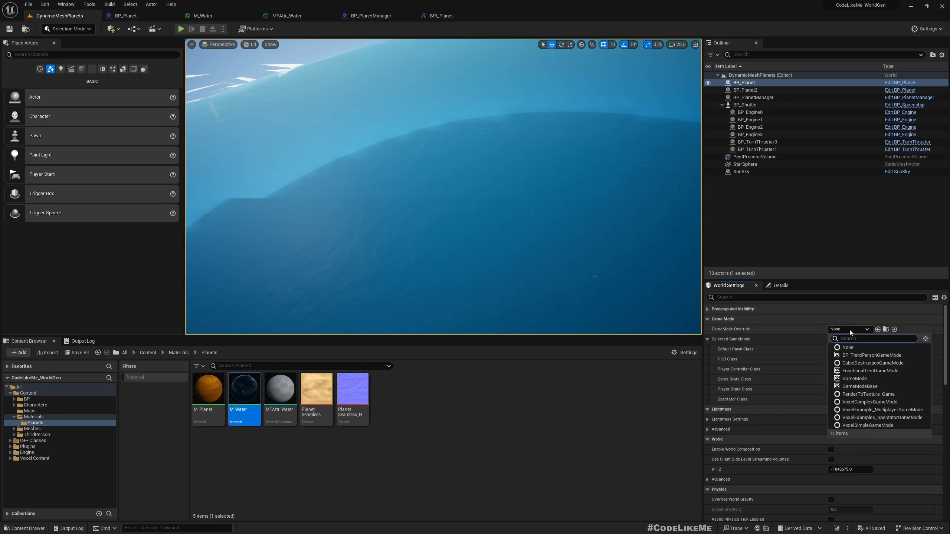
left_click(871, 355)
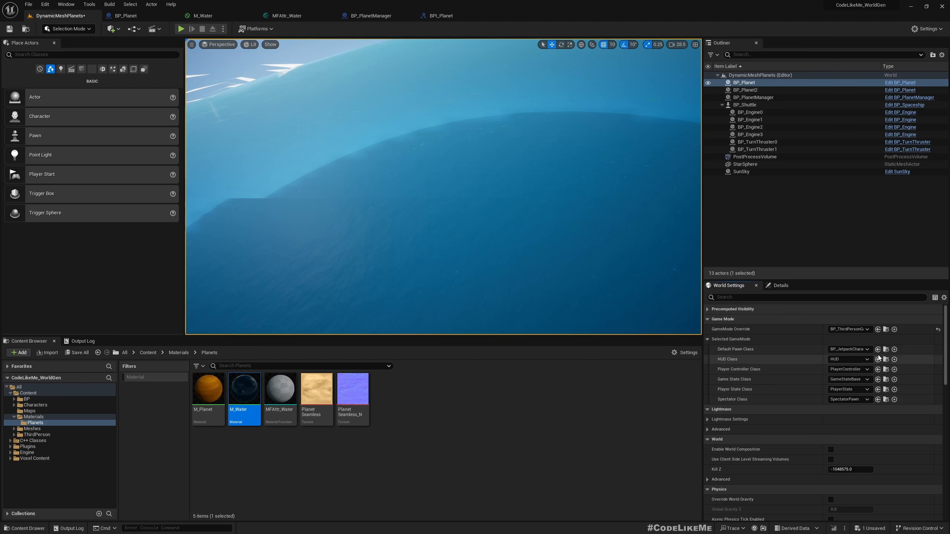
Play the level full screen and fly the jetpack character along the planet's shoreline and inland to examine the water, and end play.
right_click_drag(449, 155, 449, 154)
key("F11")
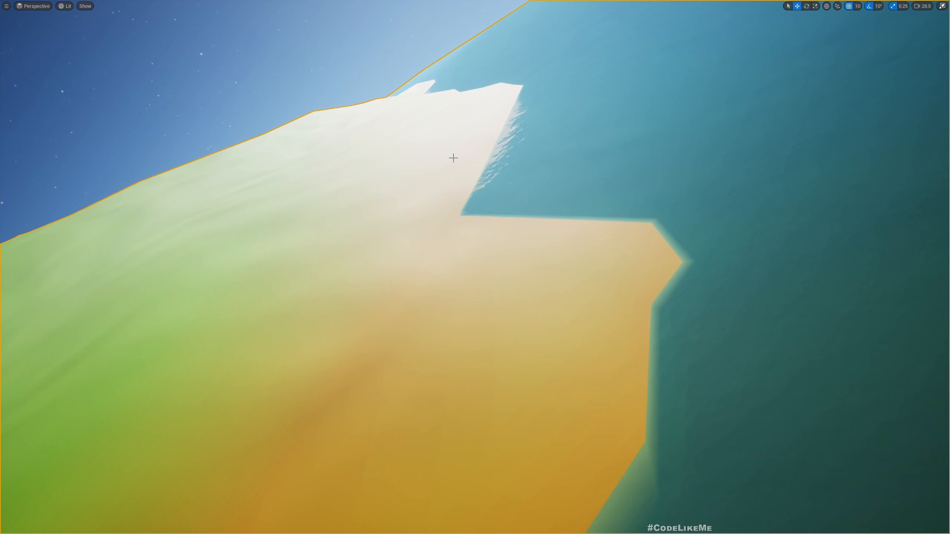
key("alt+p")
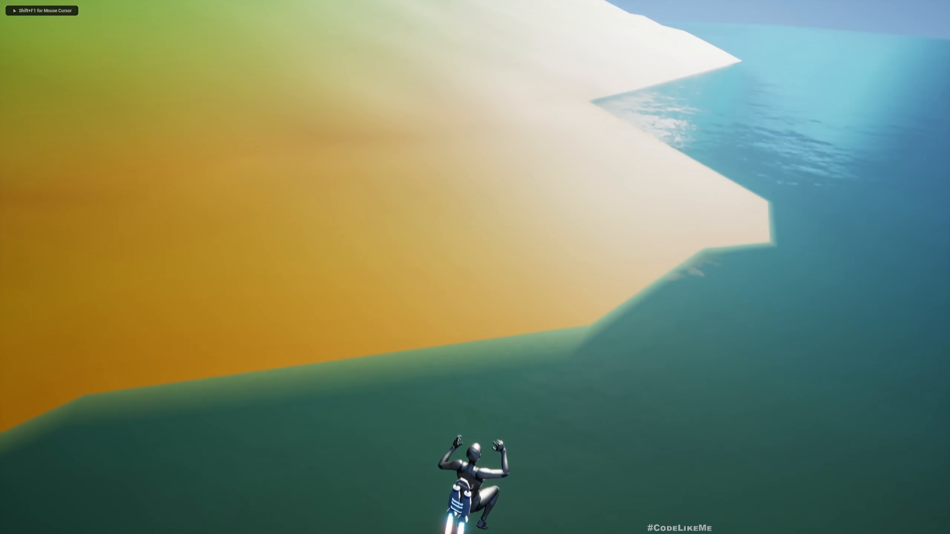
key("w")
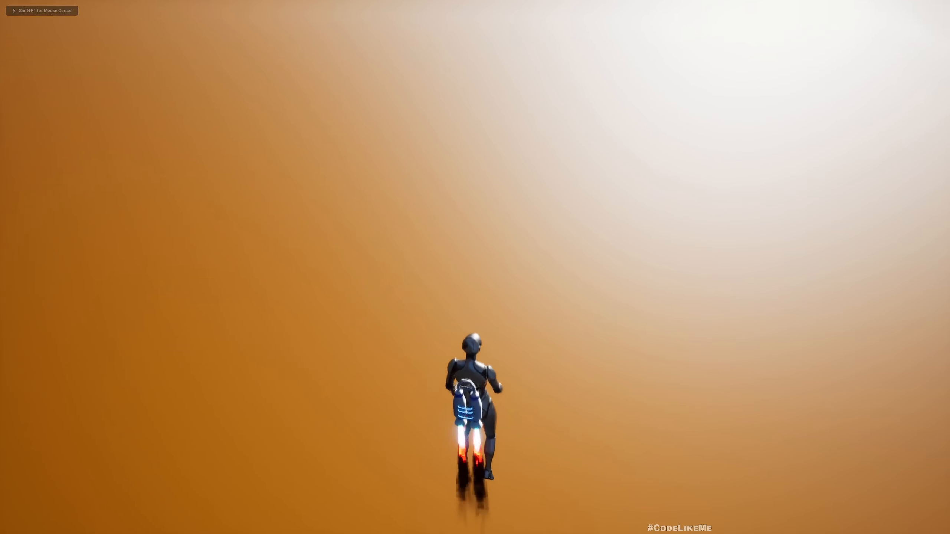
key("space")
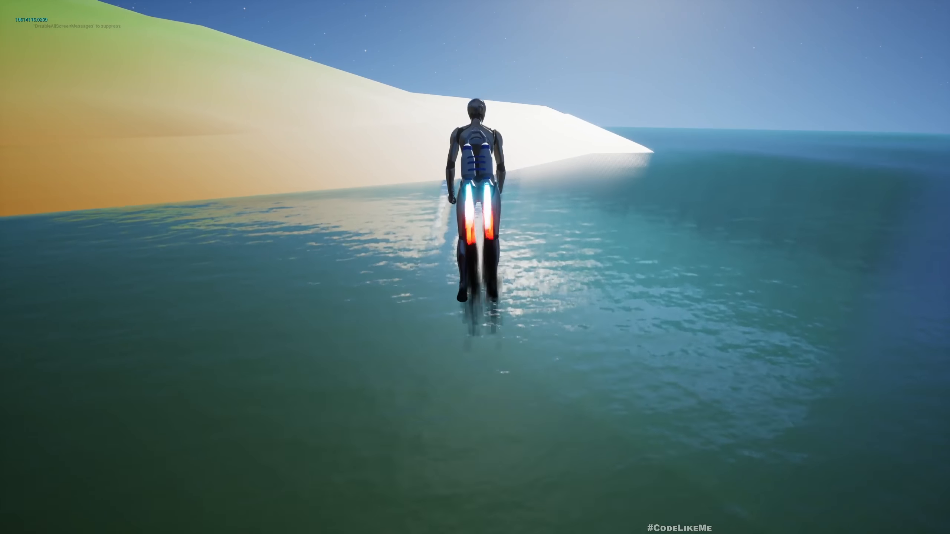
key("a")
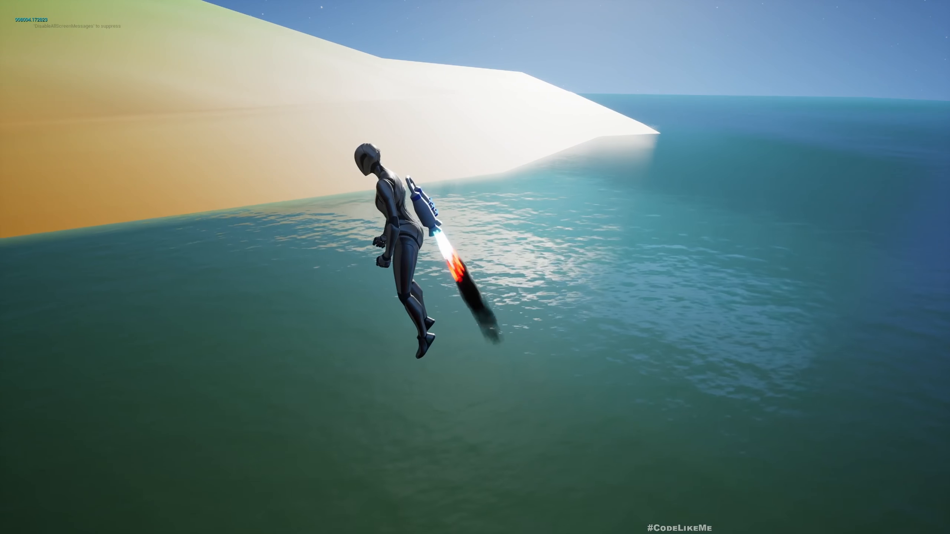
key("w")
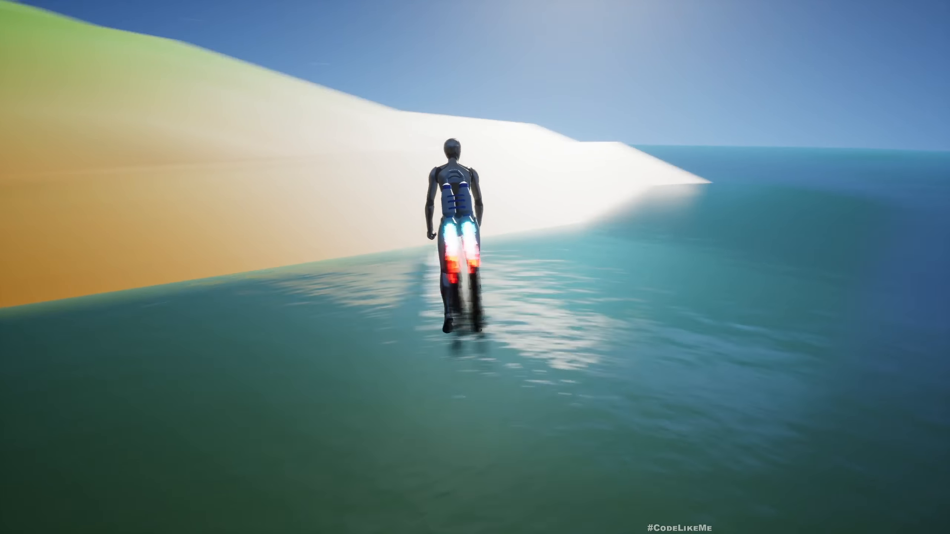
key("a")
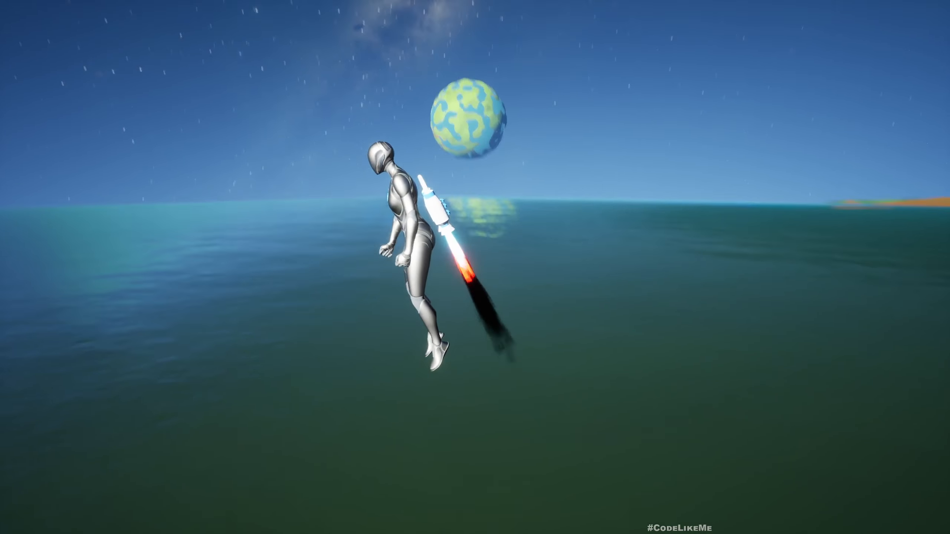
key("s")
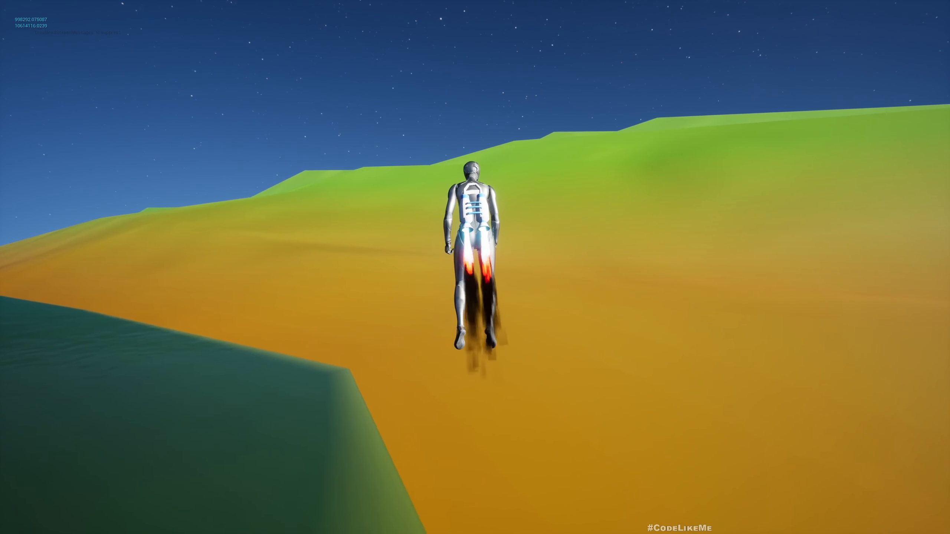
key("space")
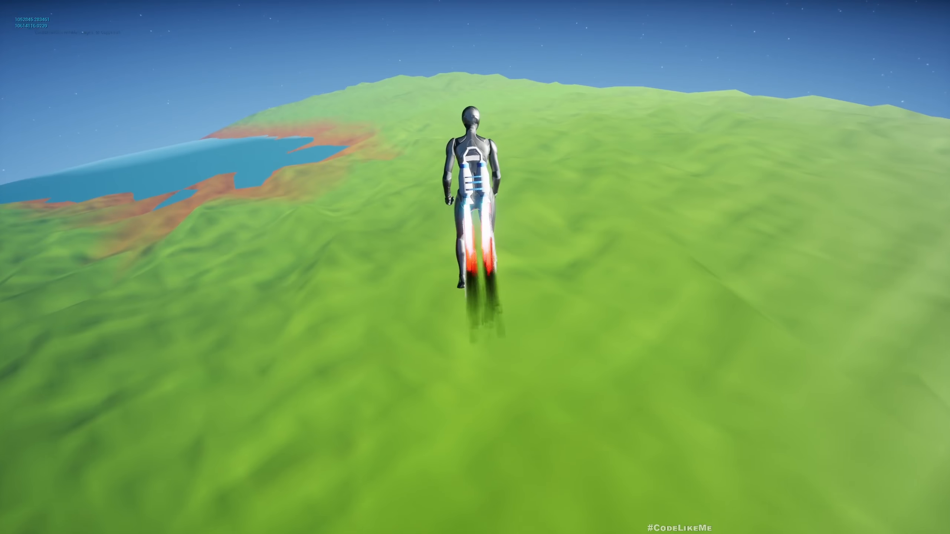
key("Escape")
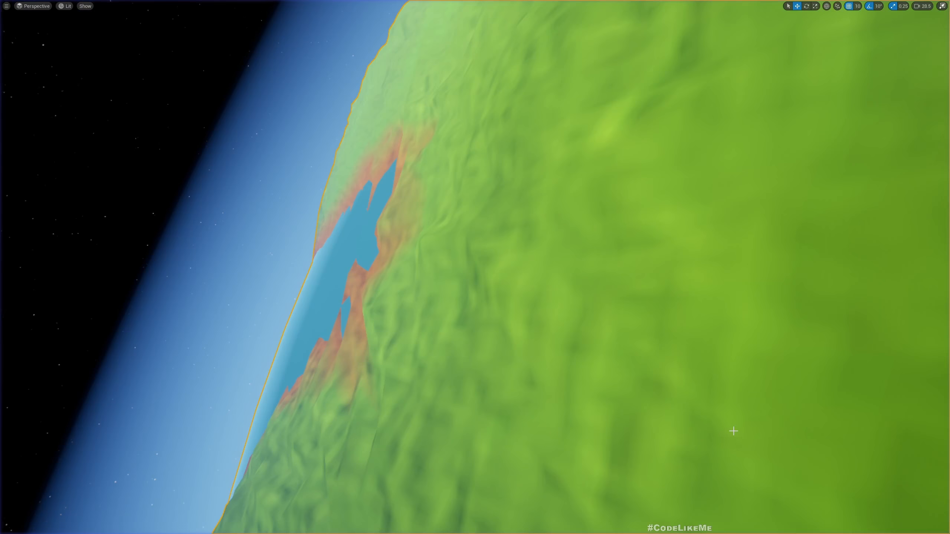
Run a second play test beside the lake on the planet's dark side to examine its water surface at close range.
key("s")
right_click_drag(733, 431, 783, 404)
key("w")
key("w")
right_click_drag(850, 428, 835, 432)
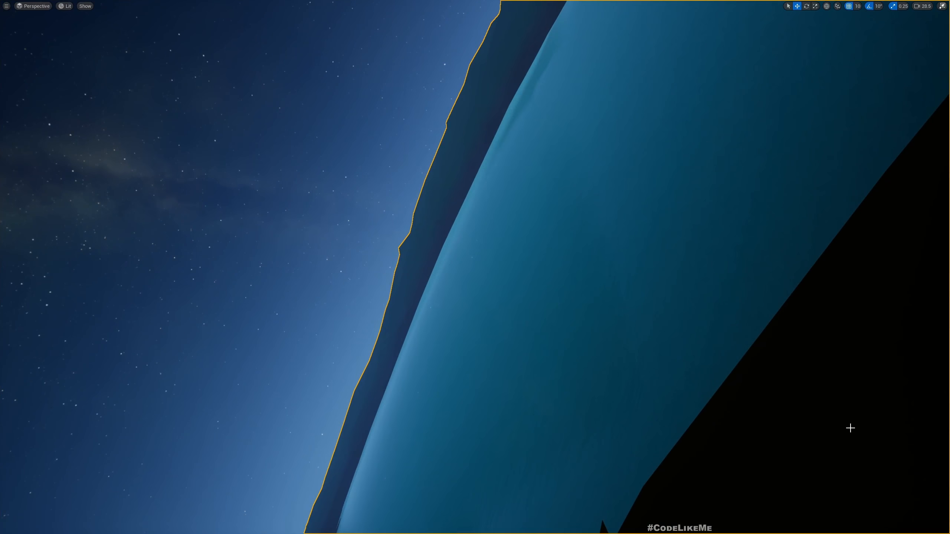
key("alt+p")
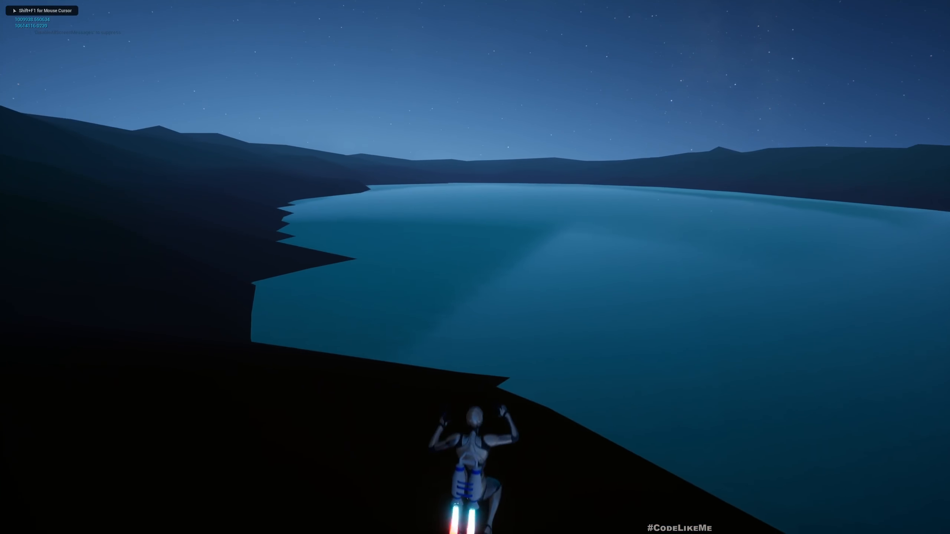
key("space")
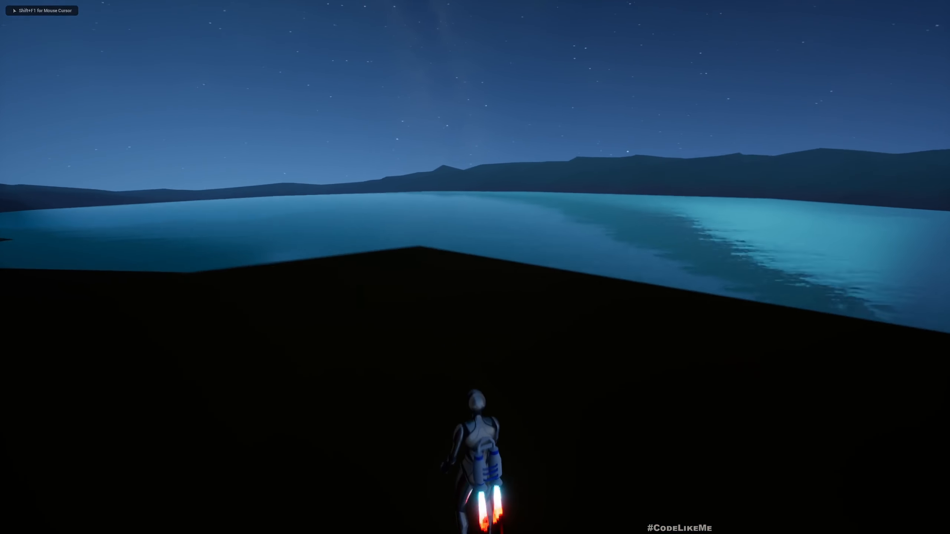
key("w")
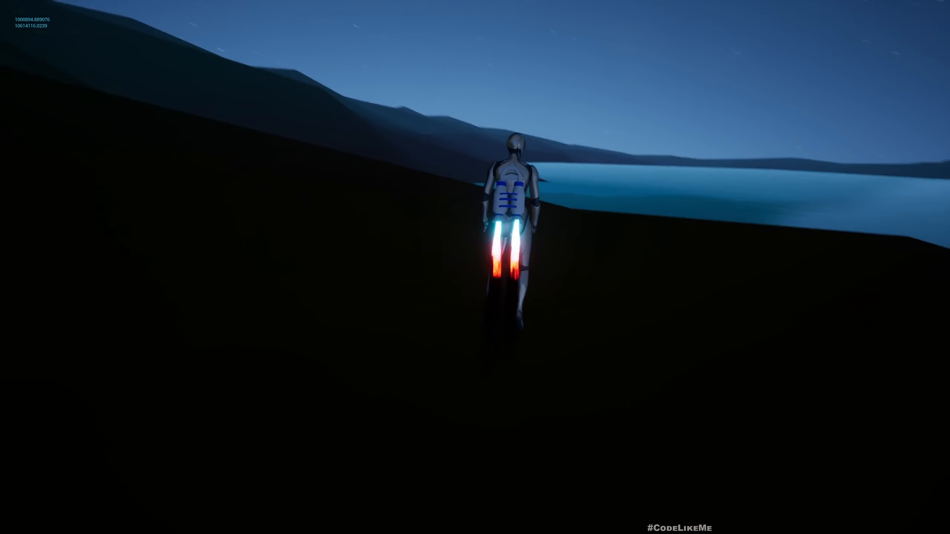
key("d")
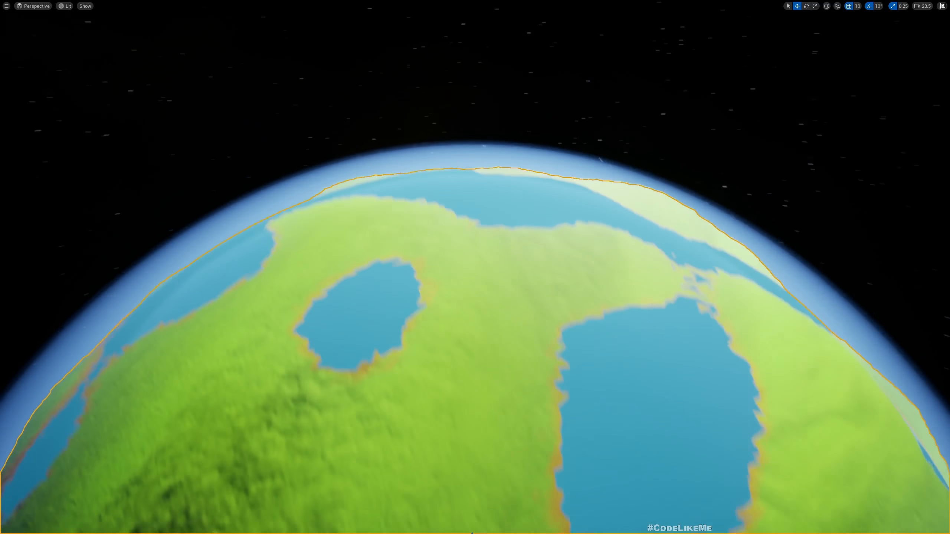
Inspect the planet from space and the M_Planet nodes that blend the green and white land colours by distance from the planet's centre.
right_click_drag(578, 313, 523, 313)
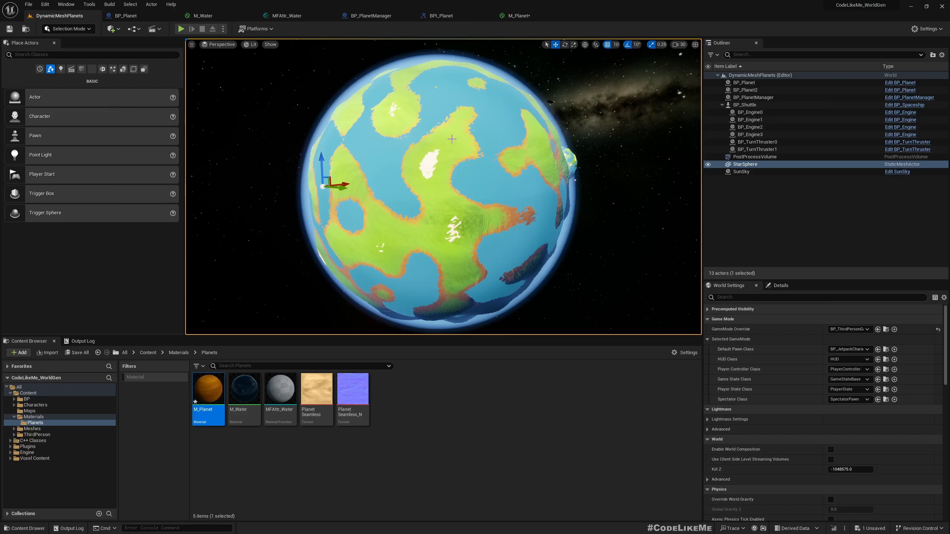
mouse_move(452, 139)
right_mouse_down()
mouse_move(452, 129)
mouse_move(440, 150)
mouse_move(442, 104)
mouse_move(451, 146)
mouse_move(435, 145)
right_mouse_up()
key("w")
left_click(523, 17)
scroll(486, 163, "up", 2)
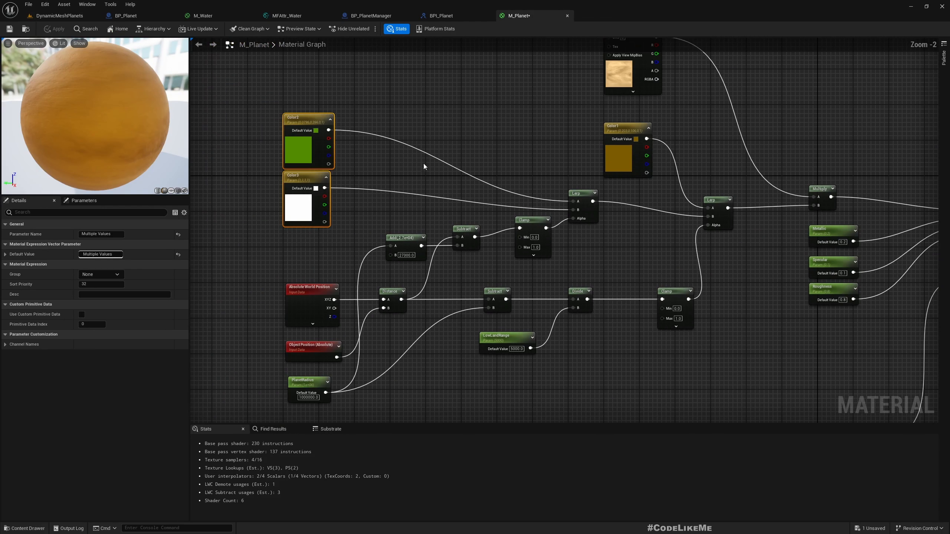
left_click_drag(424, 166, 586, 244)
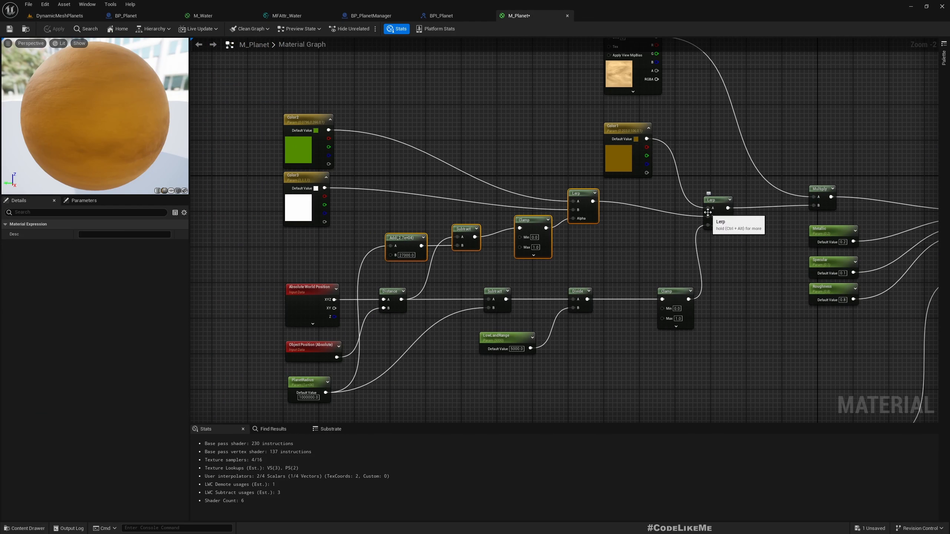
right_click_drag(766, 313, 751, 324)
right_click_drag(508, 299, 526, 254)
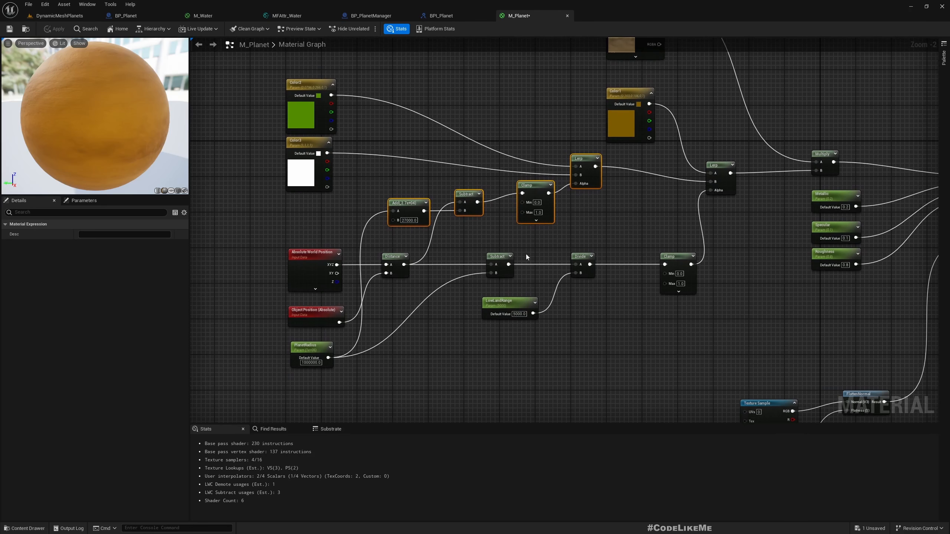
scroll(399, 233, "up", 2)
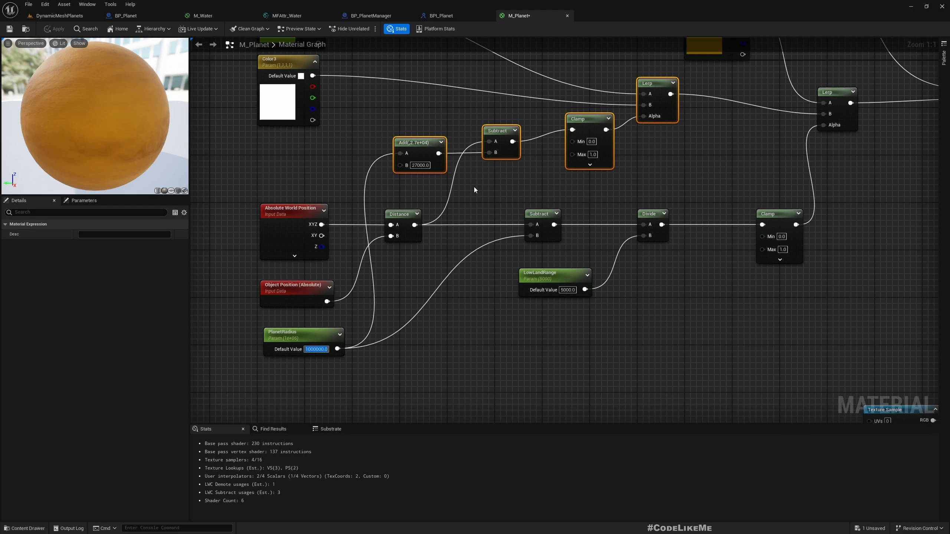
Check the planet's snow and shoreline colour bands in the level against the PlanetRadius parameter in M_Planet.
left_click(58, 15)
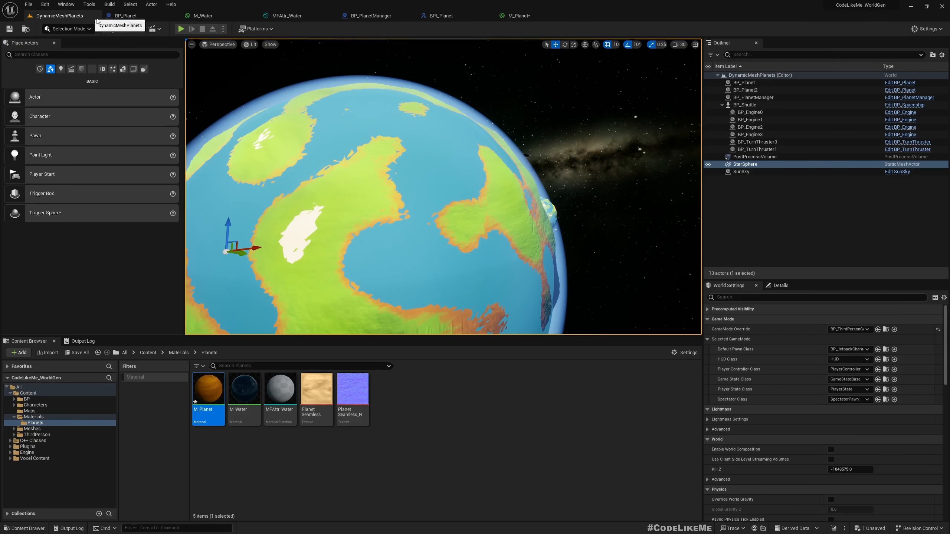
right_click_drag(443, 187, 451, 221)
key("w")
key("w")
key("s")
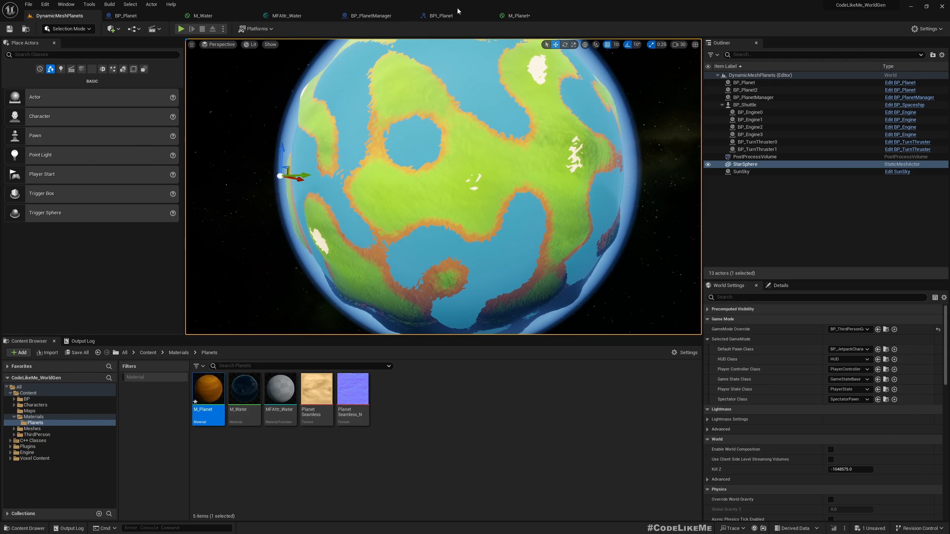
left_click(518, 15)
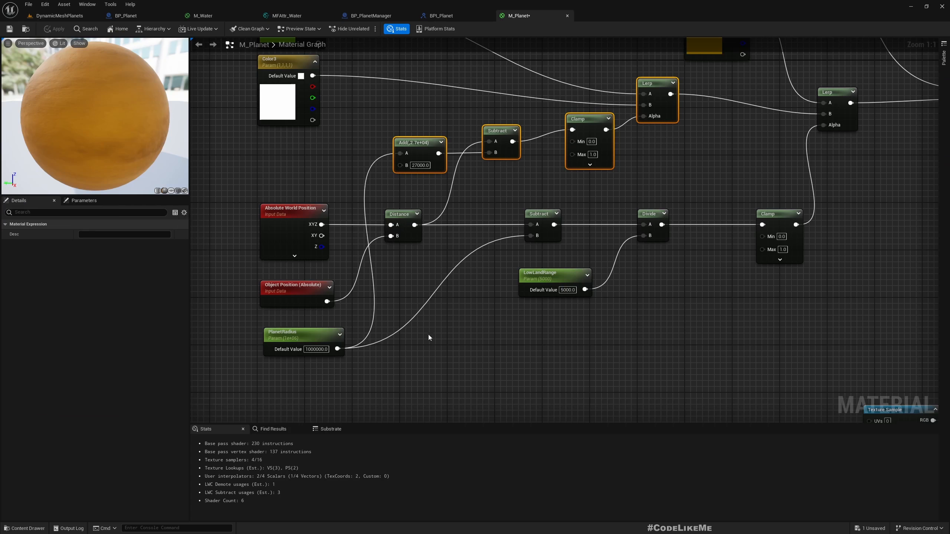
right_click_drag(428, 337, 520, 250)
left_click(394, 254)
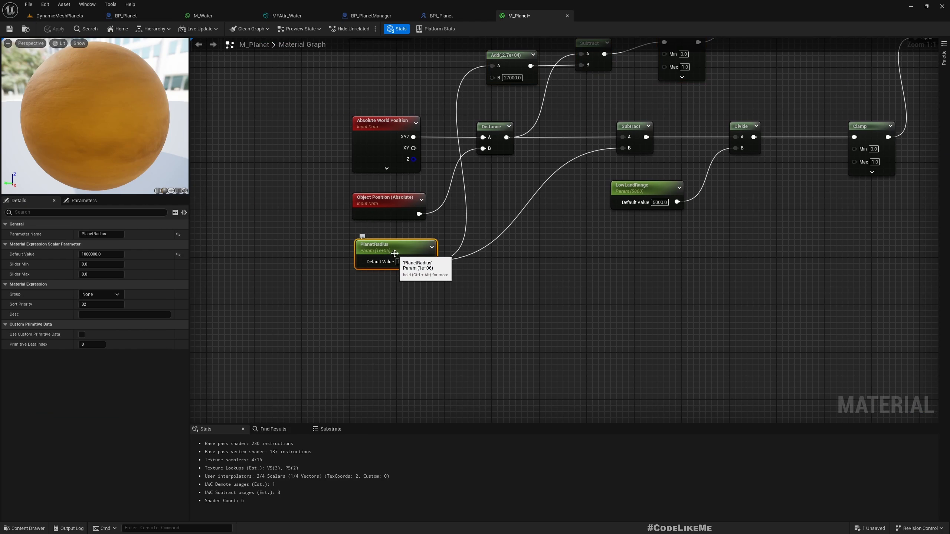
In BP_Planet's Update Planet function, add a Set Scalar Parameter Value on Materials node targeting the Dynamic Mesh Component.
left_click(128, 18)
left_click(515, 44)
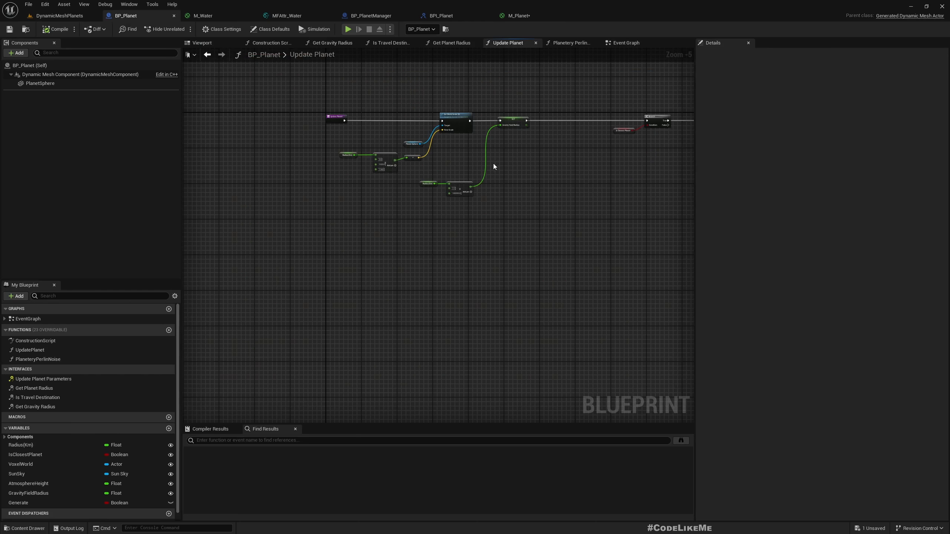
scroll(494, 130, "up", 5)
right_click_drag(390, 155, 361, 221)
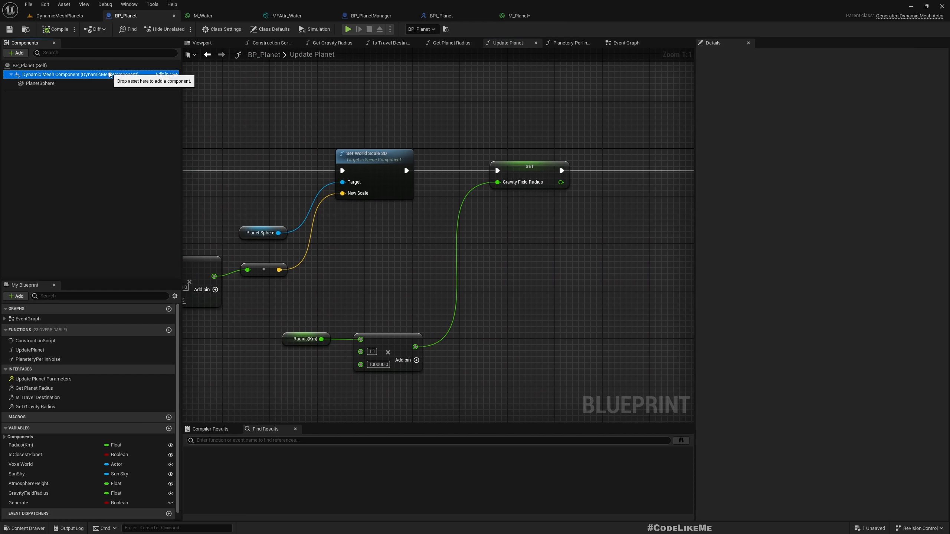
left_click_drag(109, 74, 533, 269)
right_click_drag(532, 268, 325, 288)
left_click_drag(390, 293, 454, 187)
type("set scalar")
left_click(497, 224)
left_click_drag(503, 205, 504, 190)
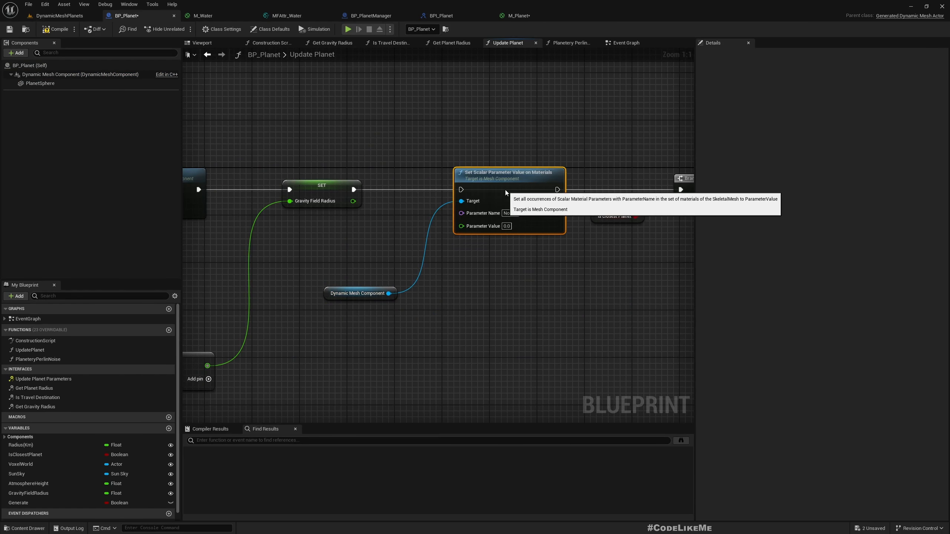
Wire the Set Scalar Parameter Value on Materials node's execution between the Gravity Field Radius SET and the Branch.
right_click_drag(524, 268, 469, 345)
left_click_drag(299, 267, 407, 267)
left_click_drag(503, 266, 628, 268)
Copy the PlanetRadius parameter's name from the M_Planet material graph.
right_click_drag(218, 318, 639, 228)
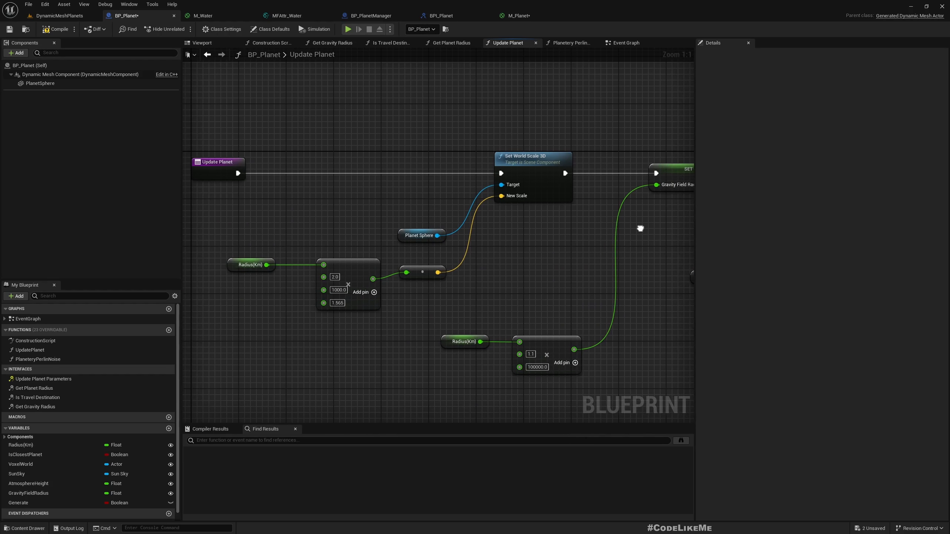
right_click_drag(477, 307, 182, 295)
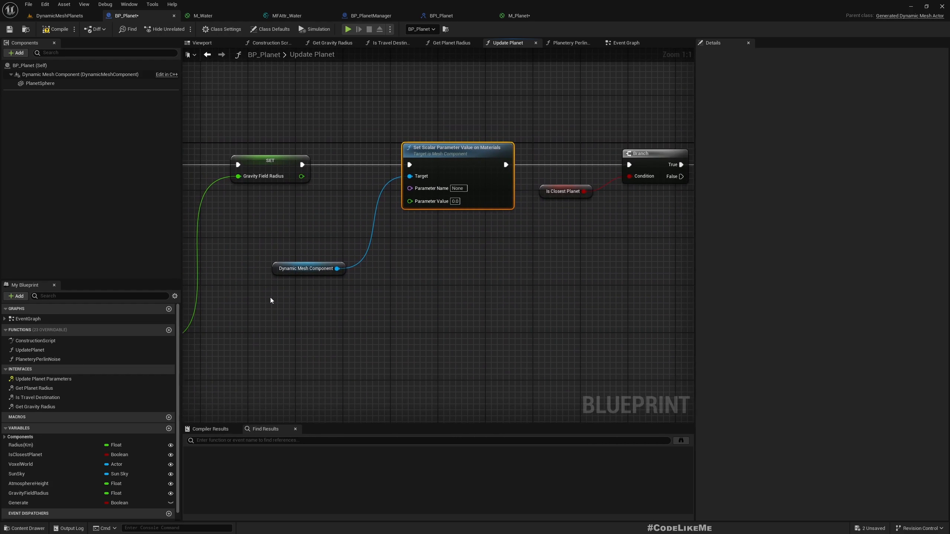
right_click_drag(475, 203, 566, 187)
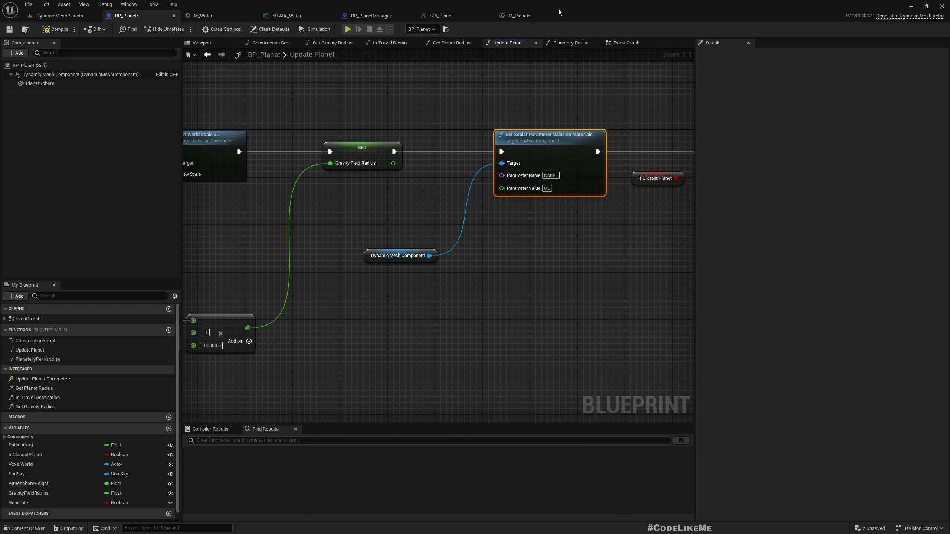
left_click(519, 16)
double_click(395, 251)
key("ctrl+c")
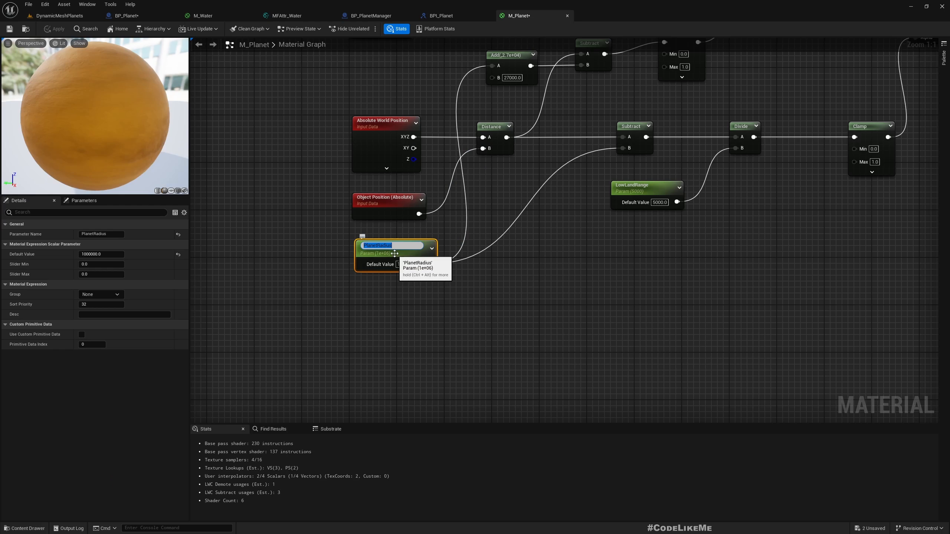
Paste PlanetRadius as the parameter name of the Set Scalar Parameter Value on Materials node in BP_Planet's Update Planet function.
left_click(149, 15)
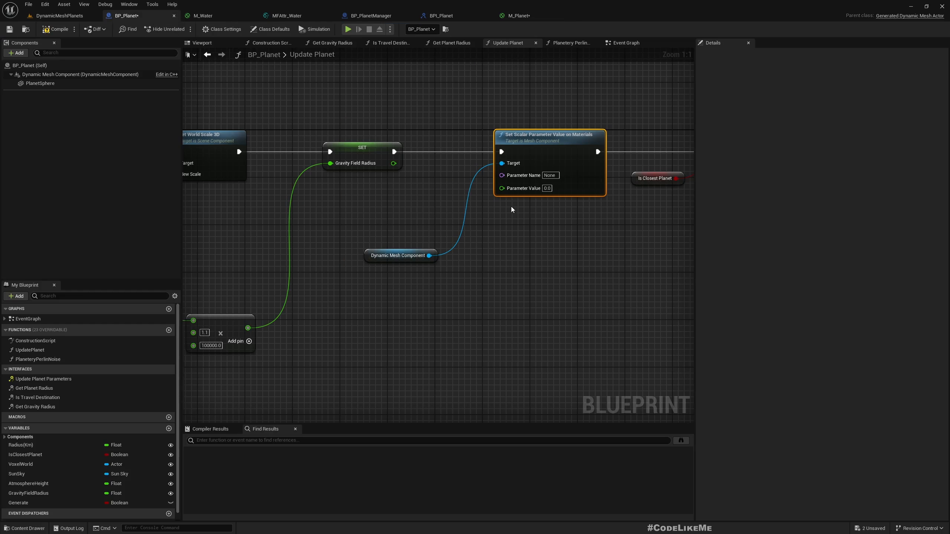
left_click(548, 175)
key("ctrl+v")
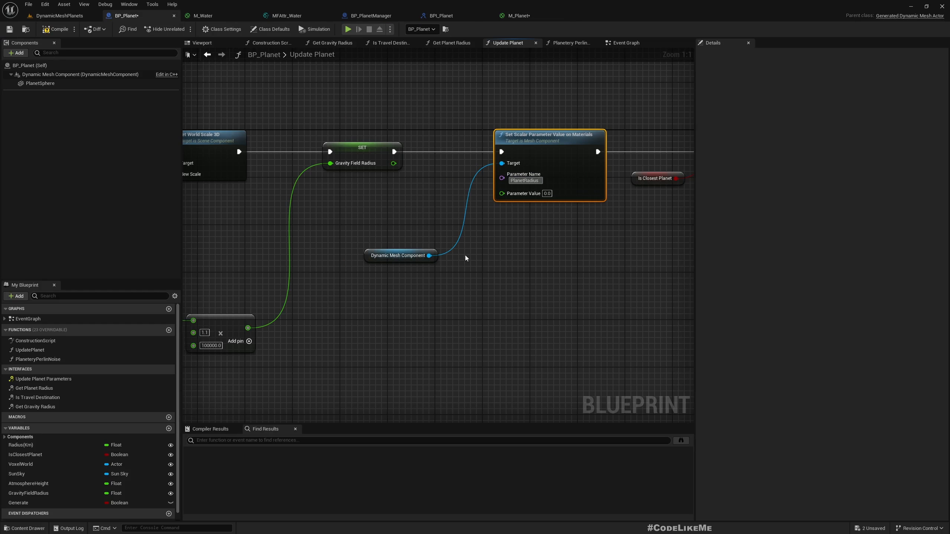
Multiply Radius(Km) by 100000, feed the result into the scalar node's Parameter Value, and straighten the connection between the radius and multiply nodes.
left_click(22, 444)
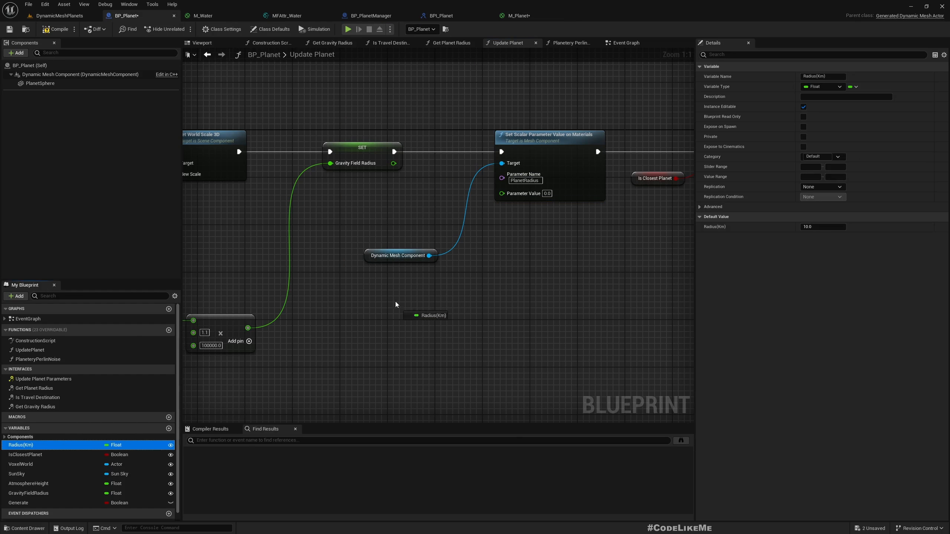
left_click_drag(367, 282, 431, 288, "ctrl")
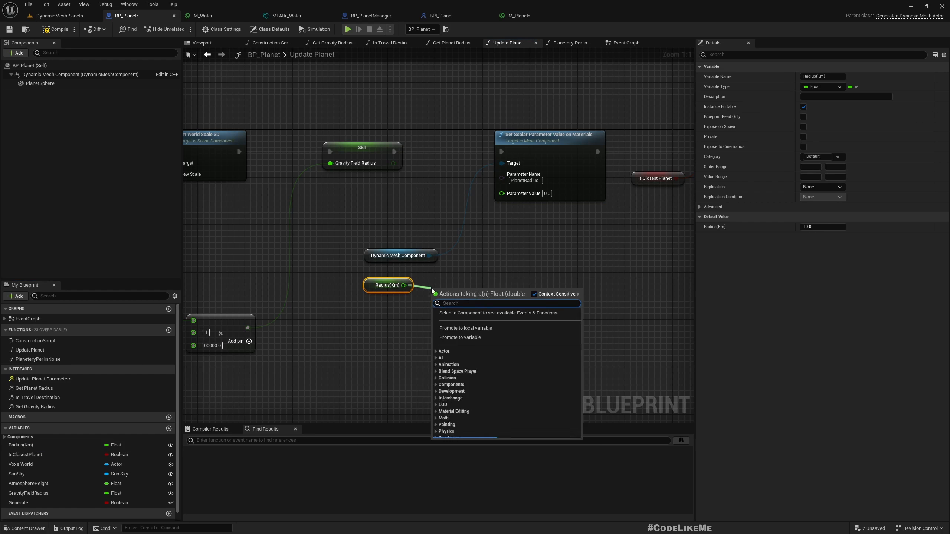
type("*")
key("Return")
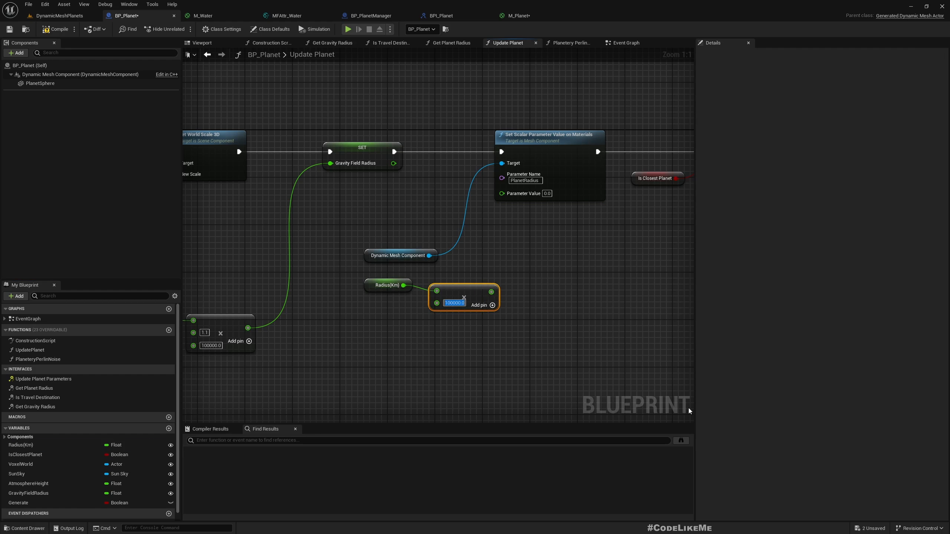
left_click_drag(492, 293, 502, 192)
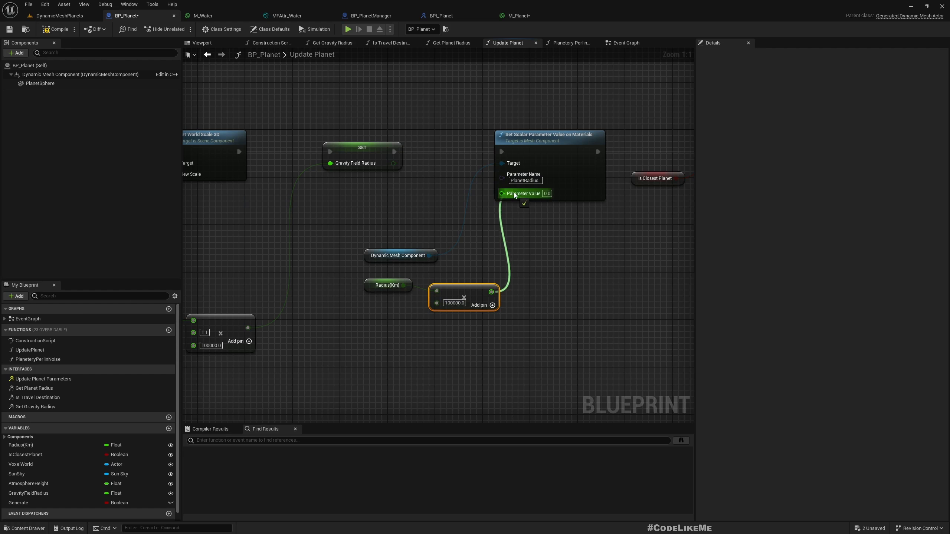
left_click_drag(372, 272, 480, 313)
key("q")
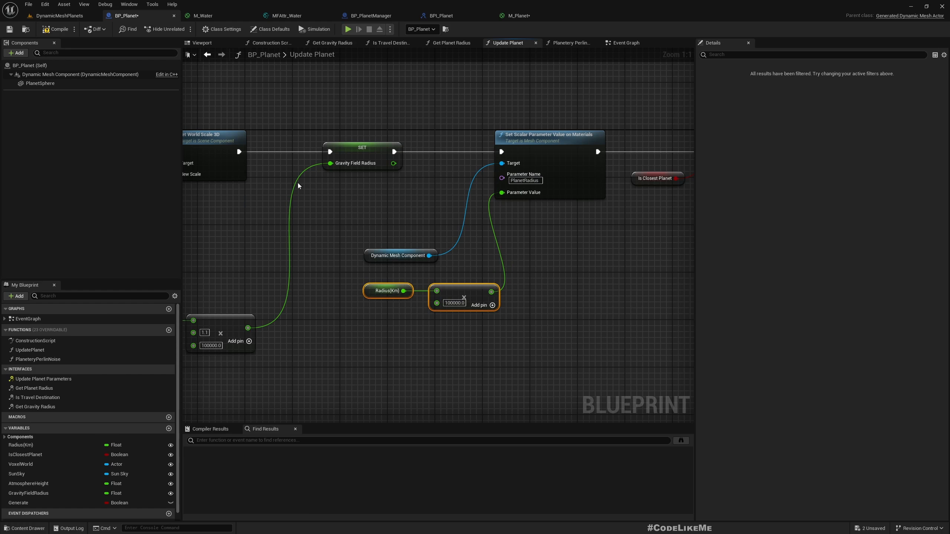
Set Radius(Km) of the BP_Planet actor in the DynamicMeshPlanets level to 15.
left_click(56, 16)
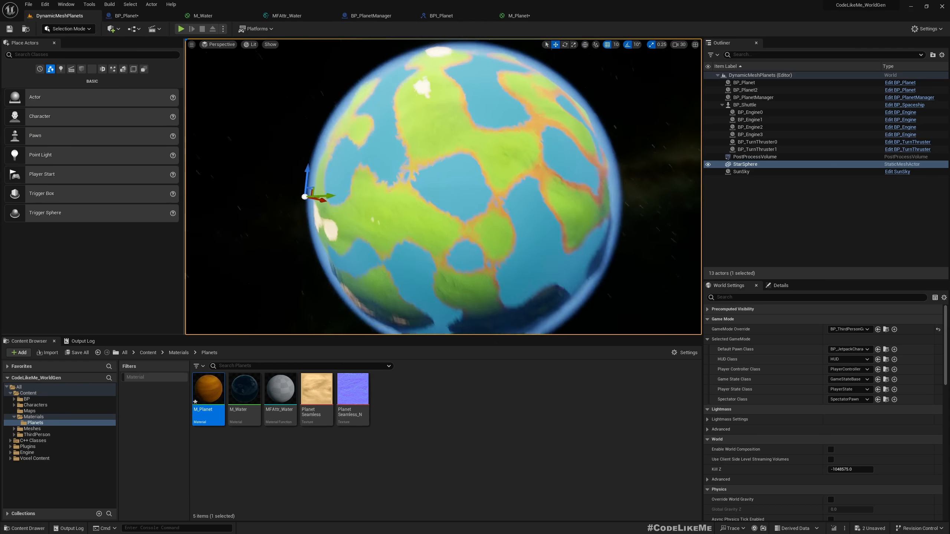
left_click(744, 83)
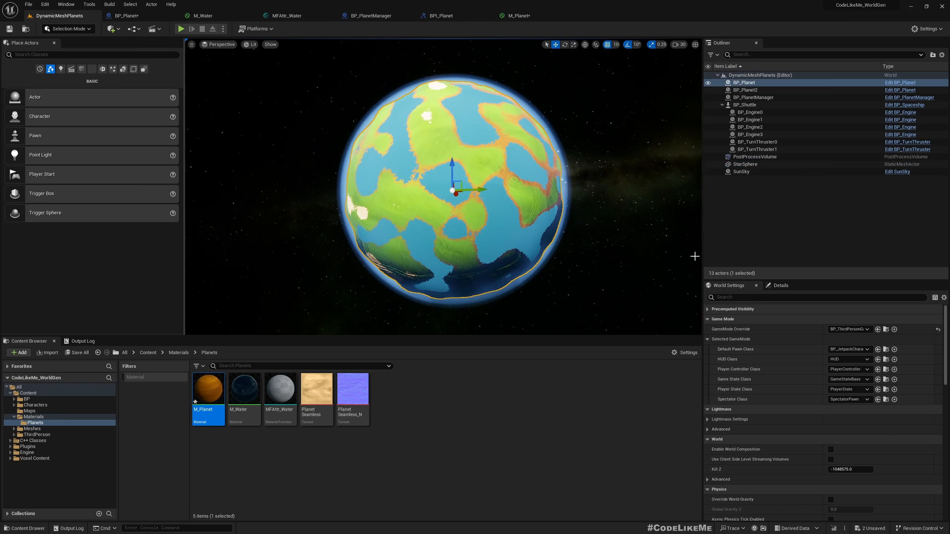
left_click(781, 285)
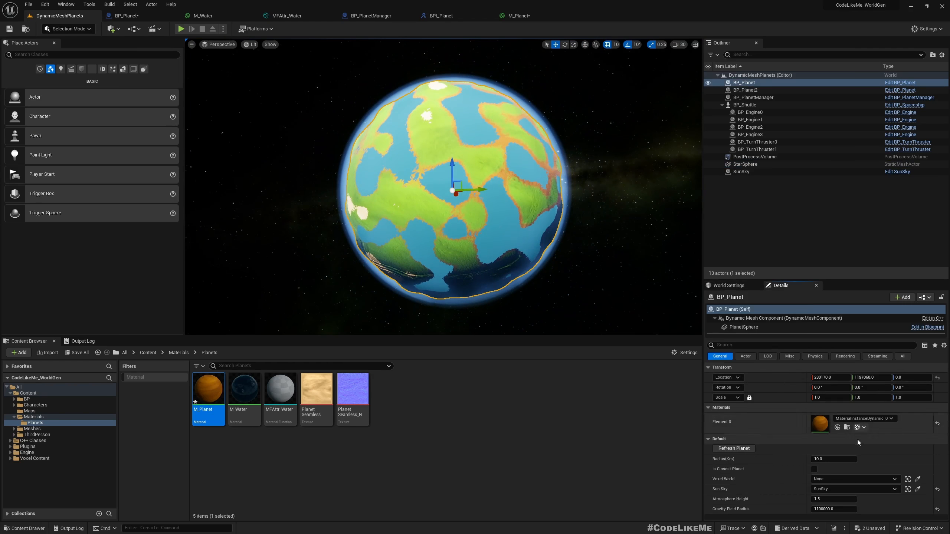
left_click(833, 459)
type("15")
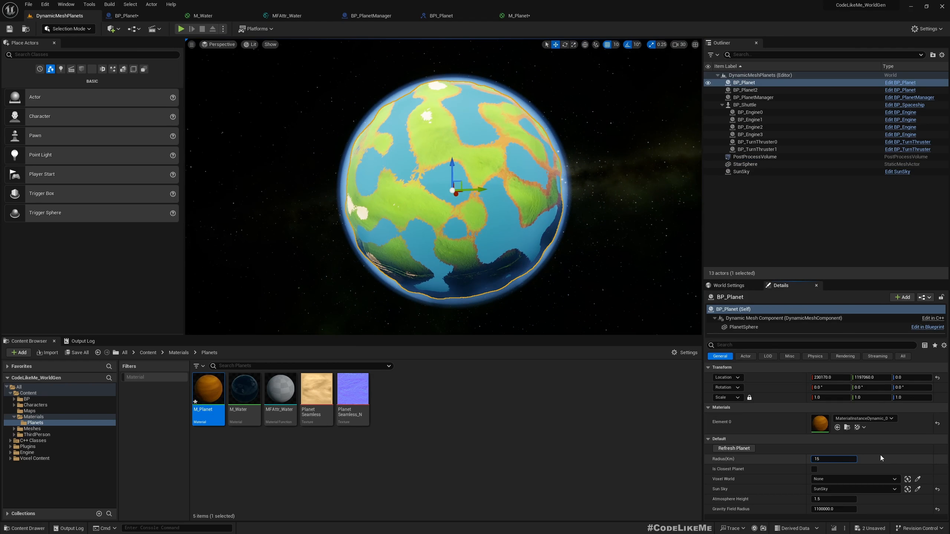
key("Return")
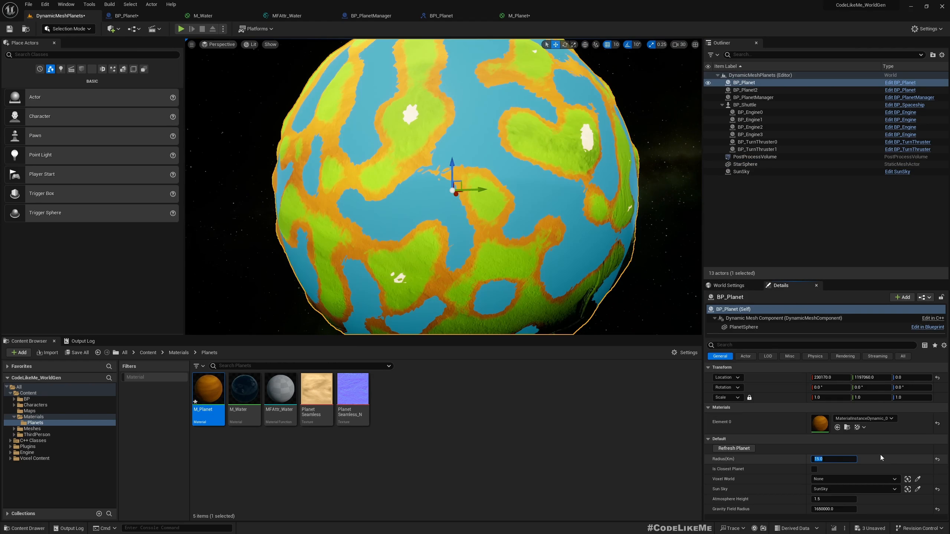
Fly around the planets in the level and examine how the land, shoreline and snow colours follow the planet radius.
right_click_drag(452, 187, 518, 165)
key("w")
key("d")
key("a")
right_click_drag(650, 268, 656, 245)
key("w")
key("w")
key("s")
right_click_drag(485, 206, 486, 240)
key("s")
key("s")
right_click_drag(285, 180, 279, 191)
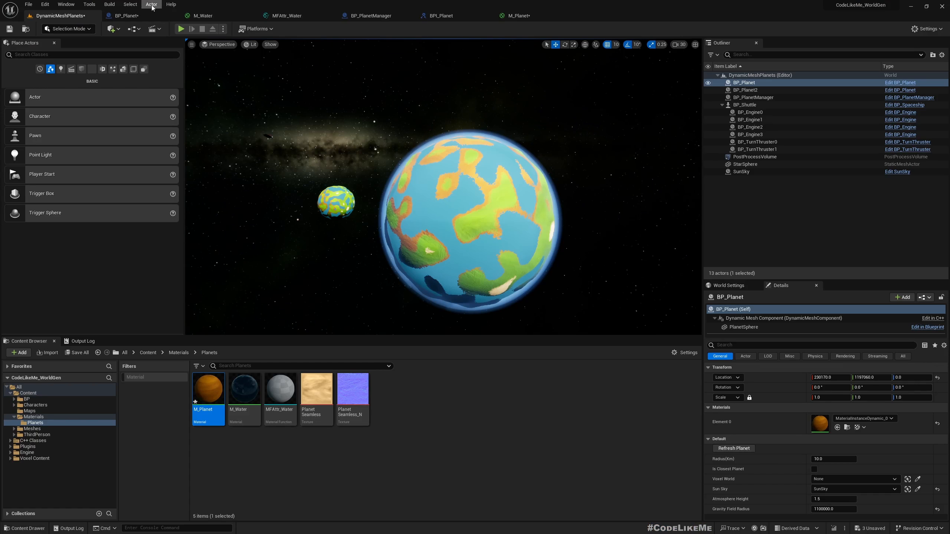
Save all modified assets and review the Color1, Color2 and Color3 parameters in the M_Planet material graph.
left_click(140, 15)
right_click_drag(208, 186, 308, 197)
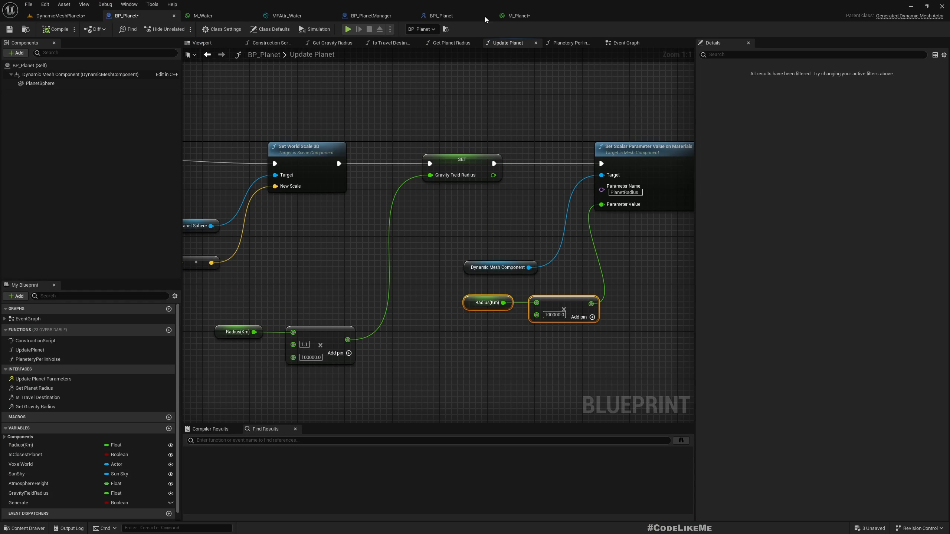
left_click(516, 15)
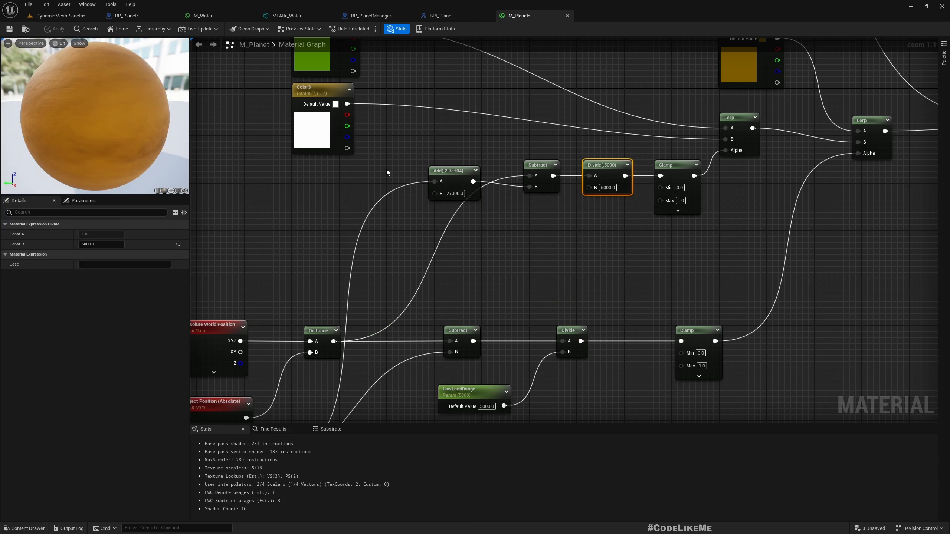
right_click_drag(319, 155, 415, 262)
key("ctrl+shift+s")
right_click_drag(539, 92, 478, 217)
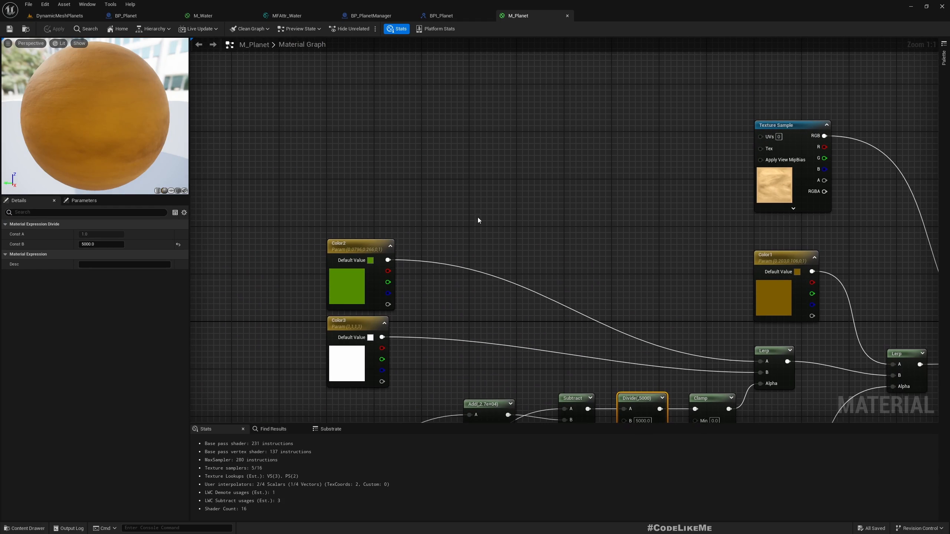
right_click_drag(455, 297, 403, 229)
In BP_Planet's Update Planet function, shift the world scale, gravity radius and scalar parameter node groups back along the execution line, making room before the Branch.
left_click(137, 16)
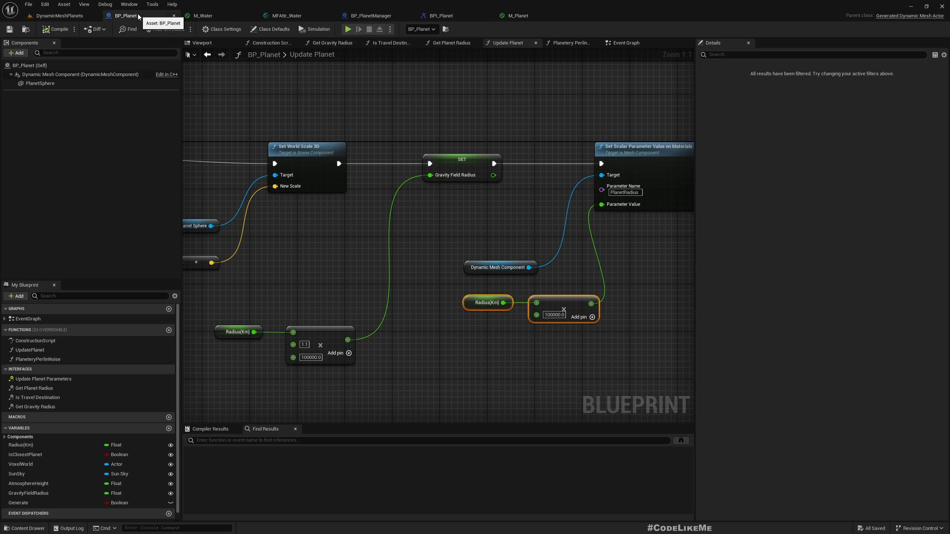
scroll(391, 119, "down", 3)
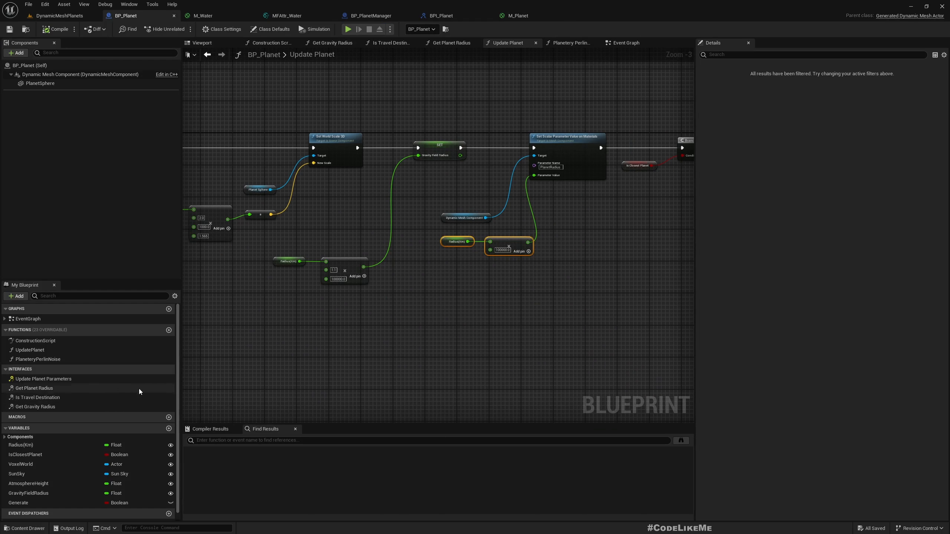
right_click_drag(242, 325, 471, 344)
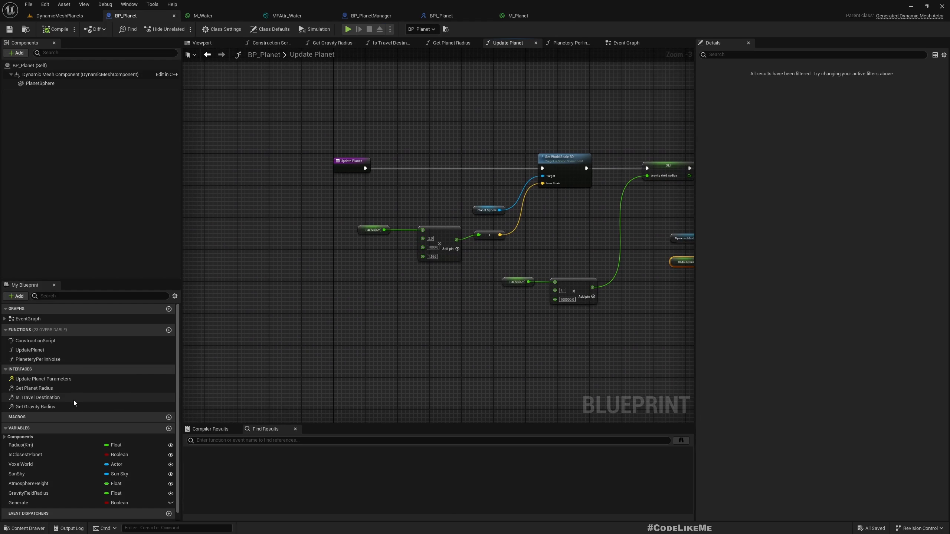
left_click_drag(291, 135, 656, 329)
left_click_drag(565, 159, 377, 158)
right_click_drag(565, 238, 433, 270)
scroll(433, 270, "up", 2)
right_click_drag(365, 263, 299, 264)
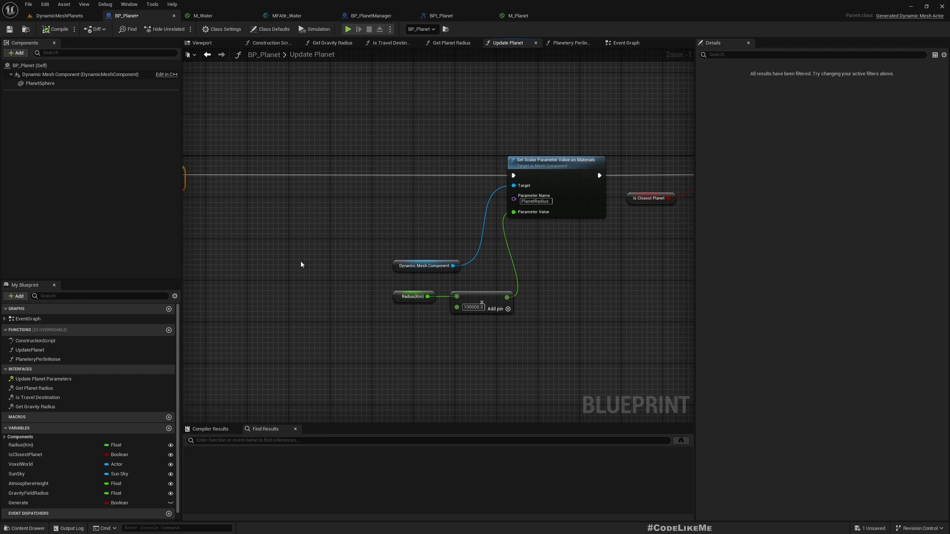
left_click_drag(405, 146, 569, 312)
left_click_drag(549, 168, 314, 166)
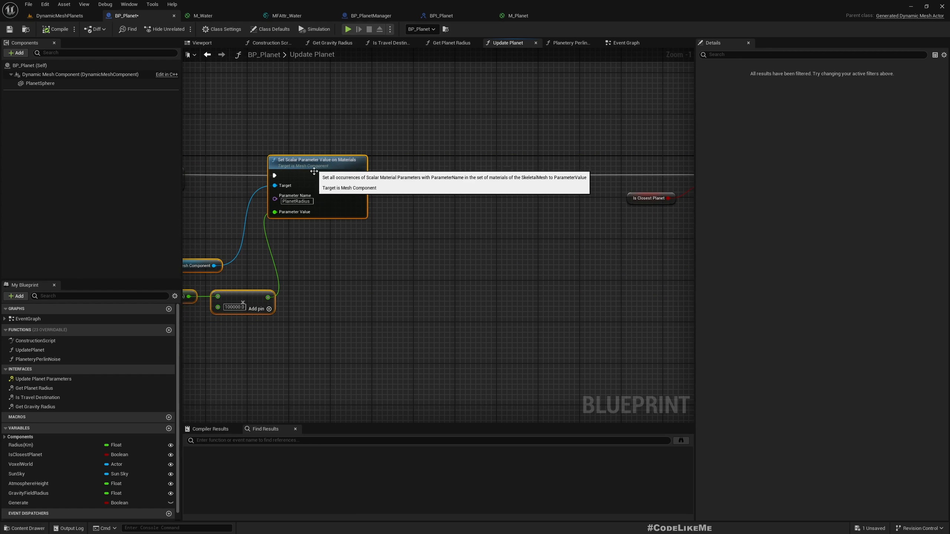
Add a Set Vector Parameter Value on Materials node targeting the Dynamic Mesh Component beside the scalar node, with Color1 as its parameter name.
type("se")
type("t vectorp")
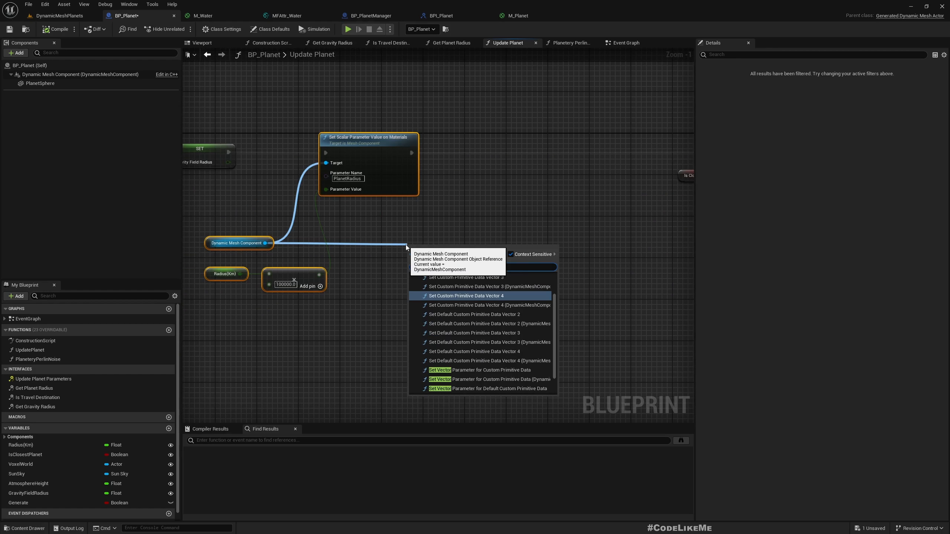
key("Return")
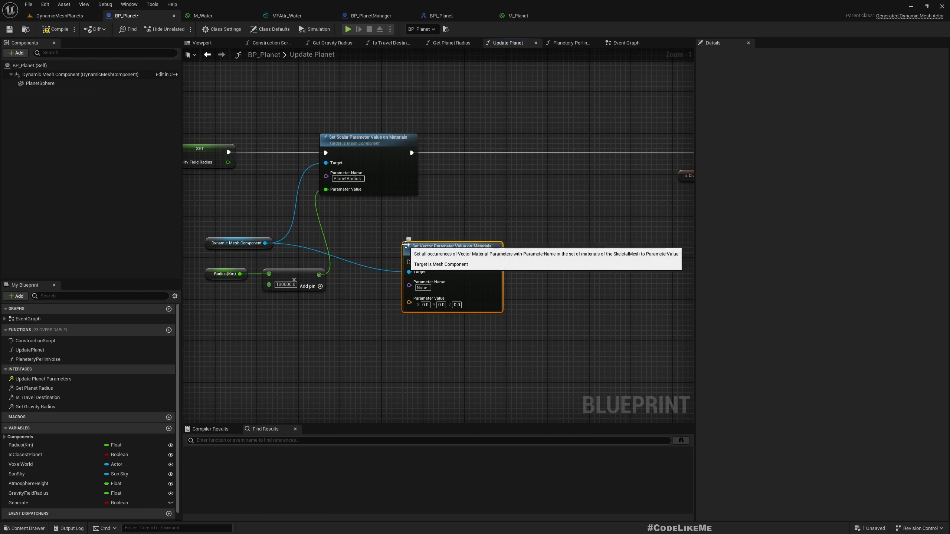
left_click_drag(457, 262, 518, 165)
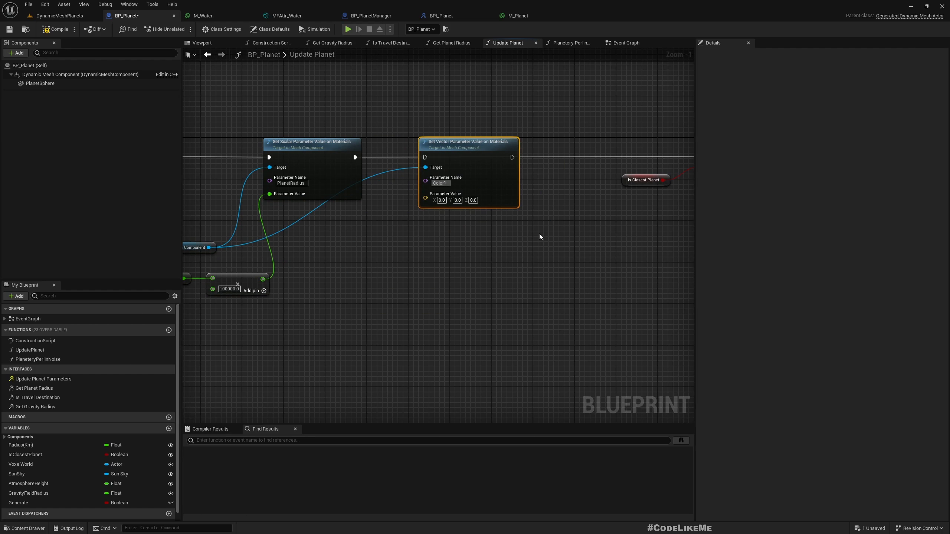
Wire the Set Vector Parameter Value on Materials node's execution between the scalar parameter node and the Branch.
right_click_drag(426, 257, 303, 318)
scroll(303, 317, "down", 1)
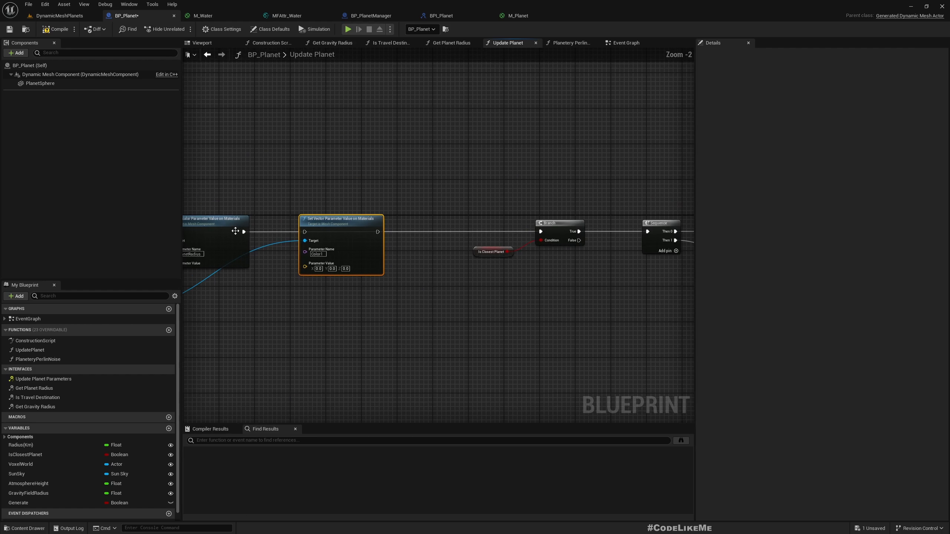
left_click_drag(243, 232, 304, 232)
right_click_drag(309, 313, 351, 329)
scroll(472, 271, "up", 2)
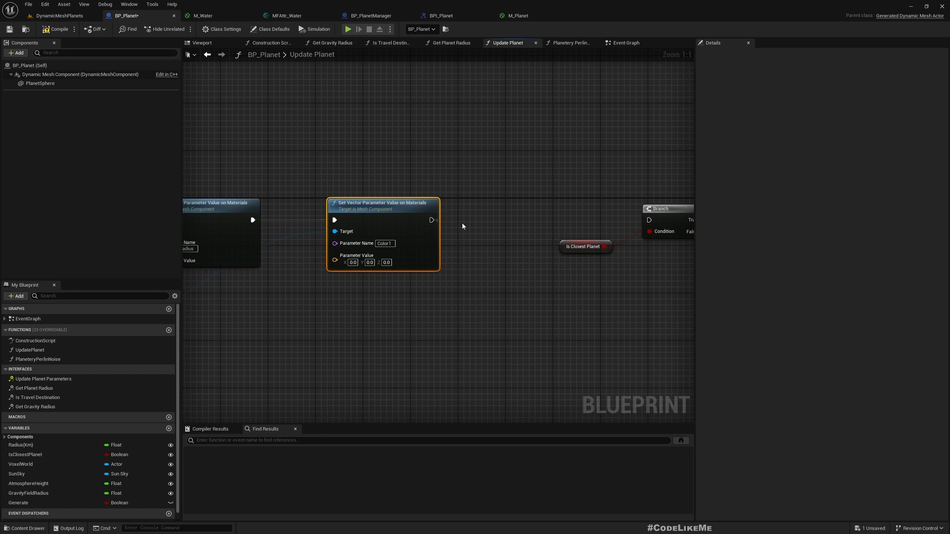
left_click_drag(463, 226, 649, 219)
scroll(575, 278, "down", 2)
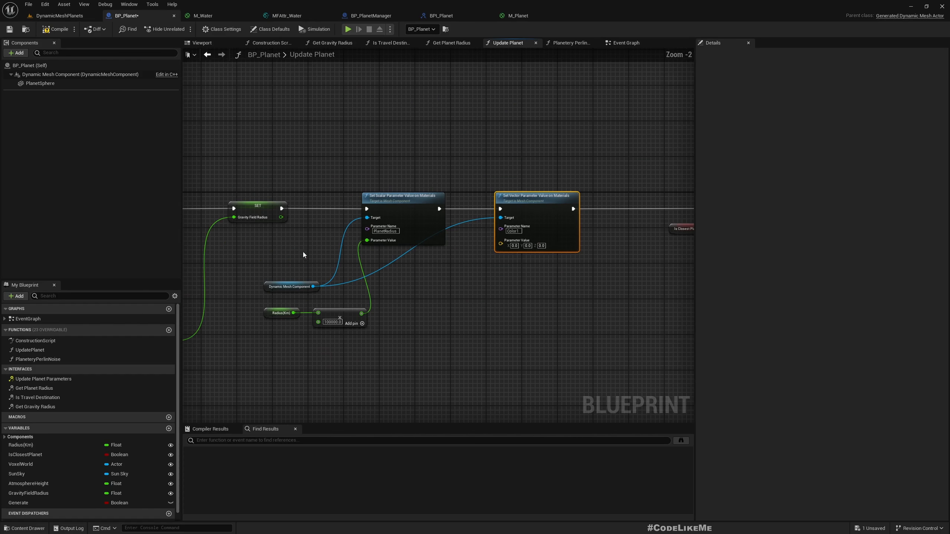
Collapse the scalar and vector parameter nodes with their inputs into one node named PlanetMaterial and align it with the execution line.
left_click_drag(292, 173, 561, 347)
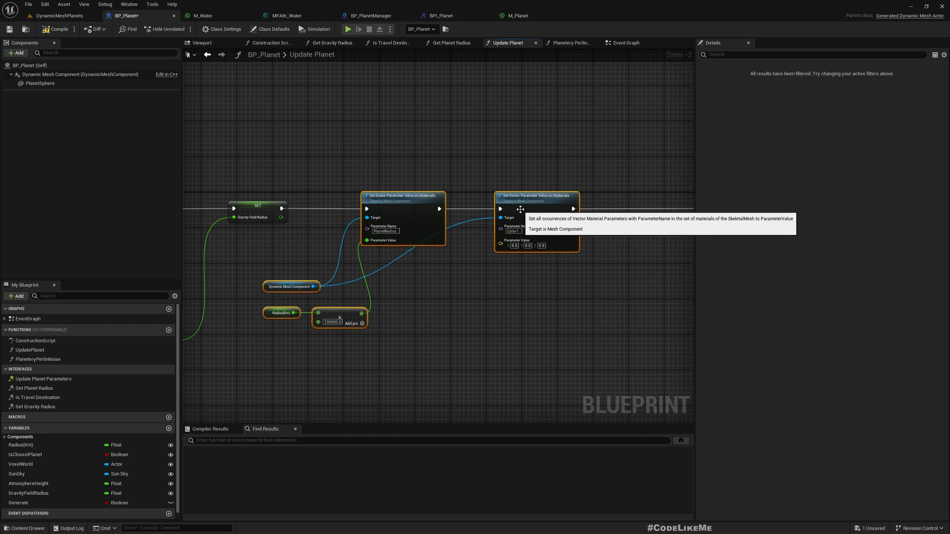
right_click(529, 200)
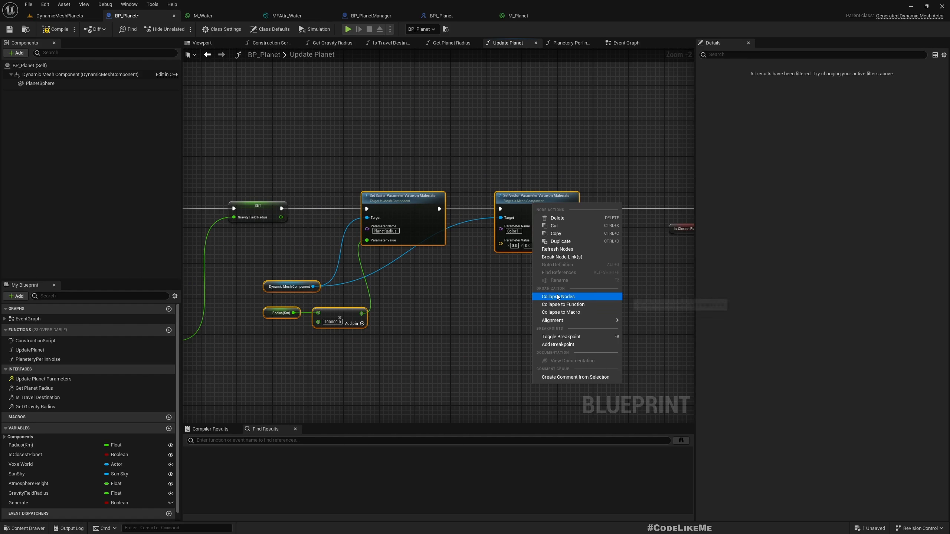
left_click(560, 296)
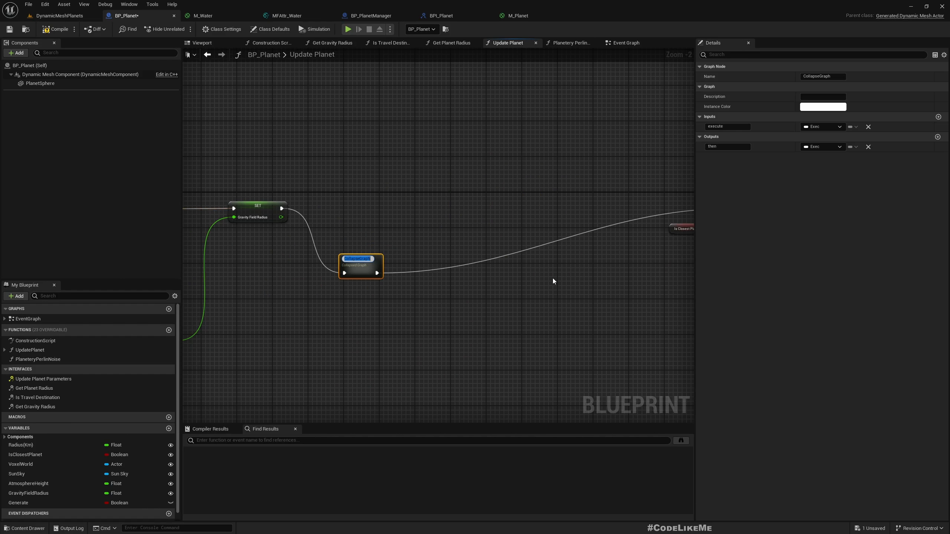
type("Planet")
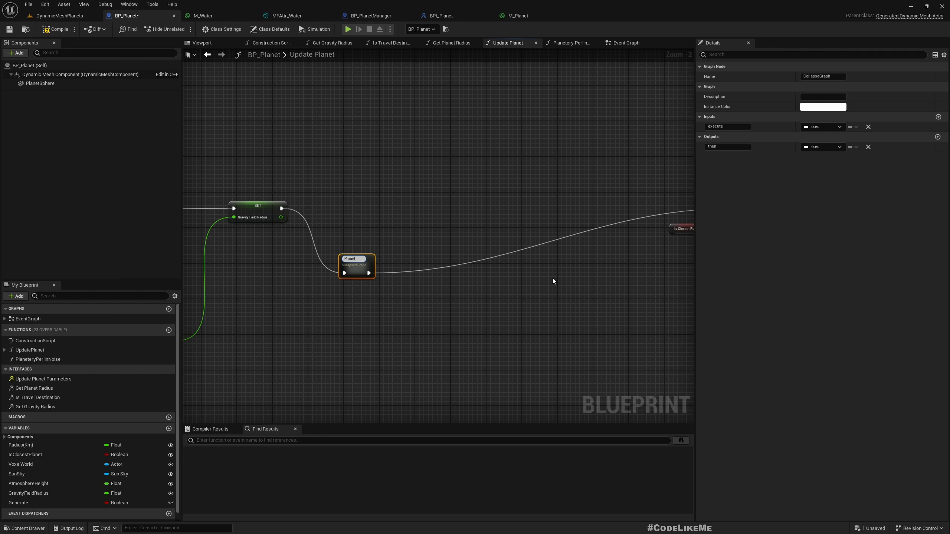
type("Material")
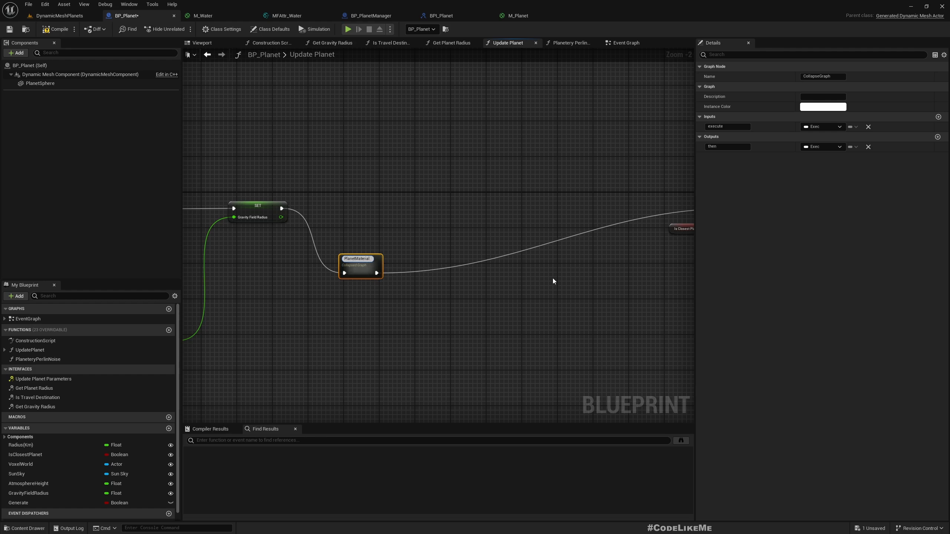
left_click_drag(359, 267, 399, 204)
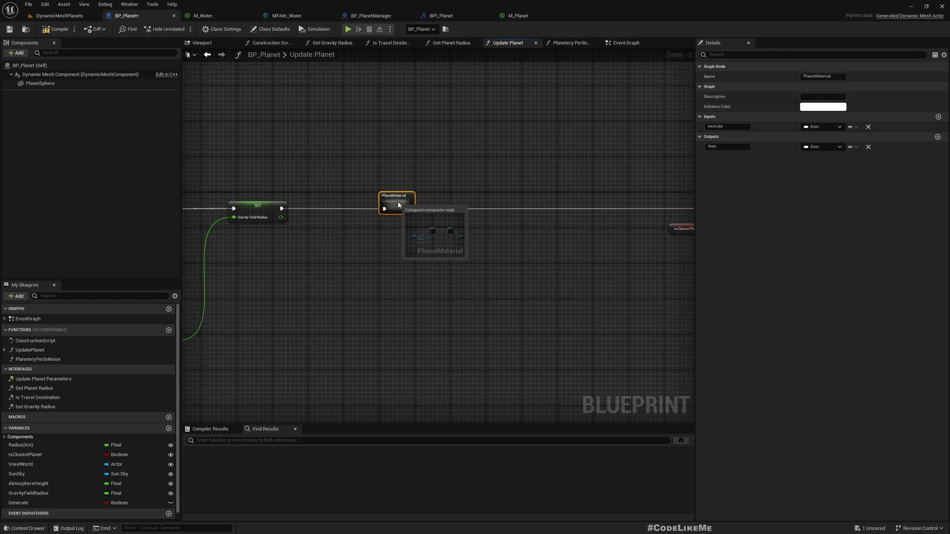
Open the collapsed PlanetMaterial graph and create an instance-editable Linear Color variable named Color1.
double_click(398, 202)
left_click(218, 180)
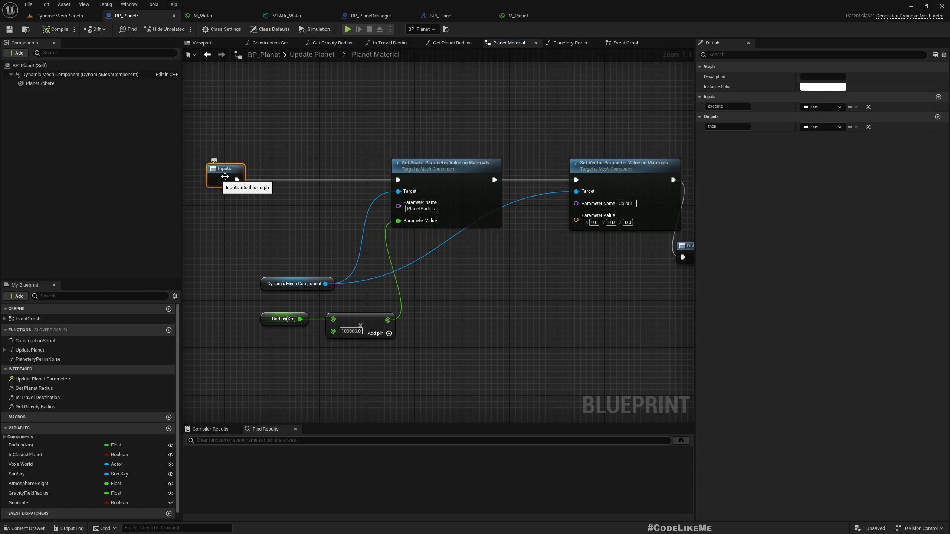
left_click(169, 428)
type("Color1")
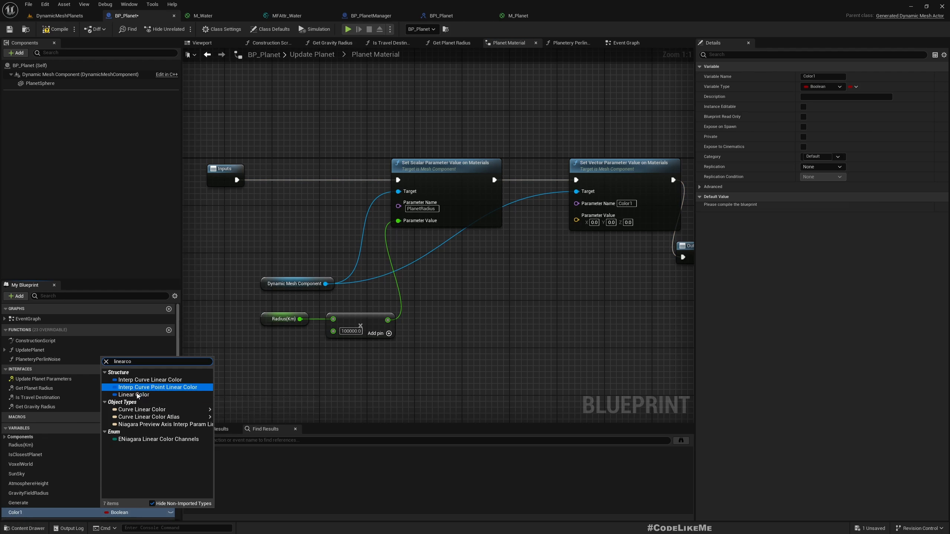
left_click(138, 395)
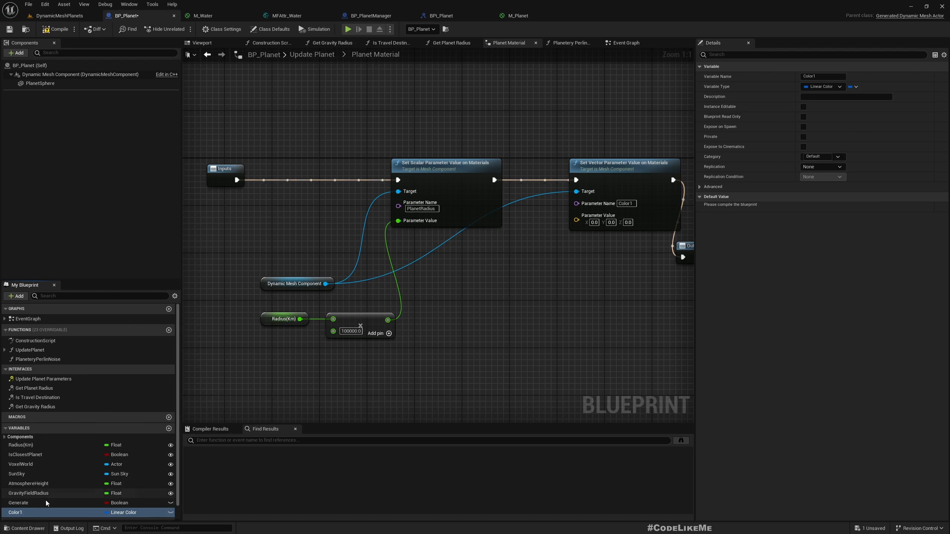
left_click(171, 512)
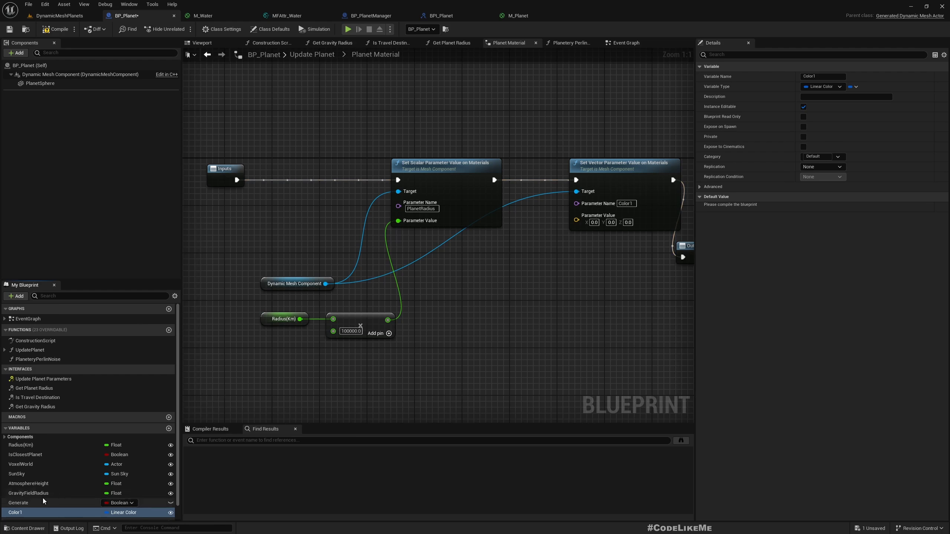
Duplicate the Color1 variable to create the Color2 and Color3 Linear Color variables.
left_click(23, 513)
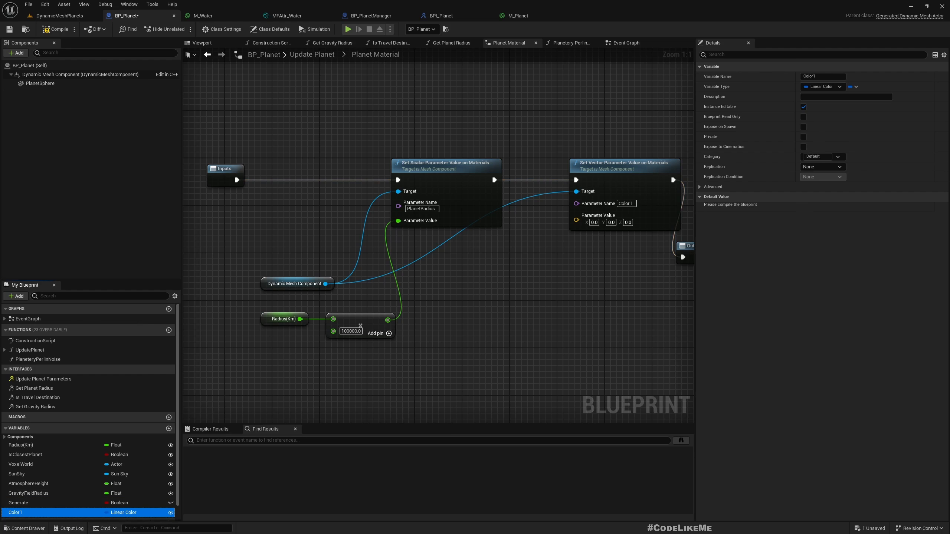
key("ctrl+w")
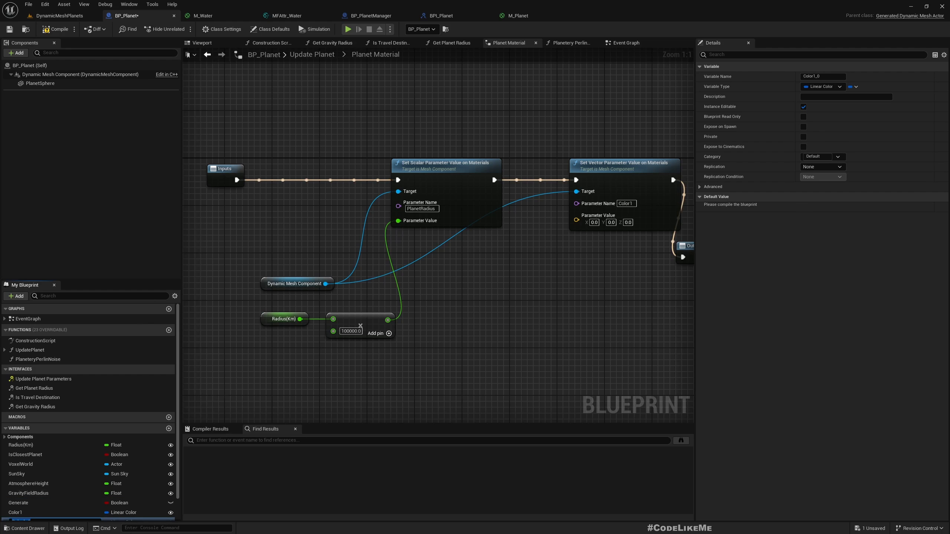
scroll(117, 479, "down", 2)
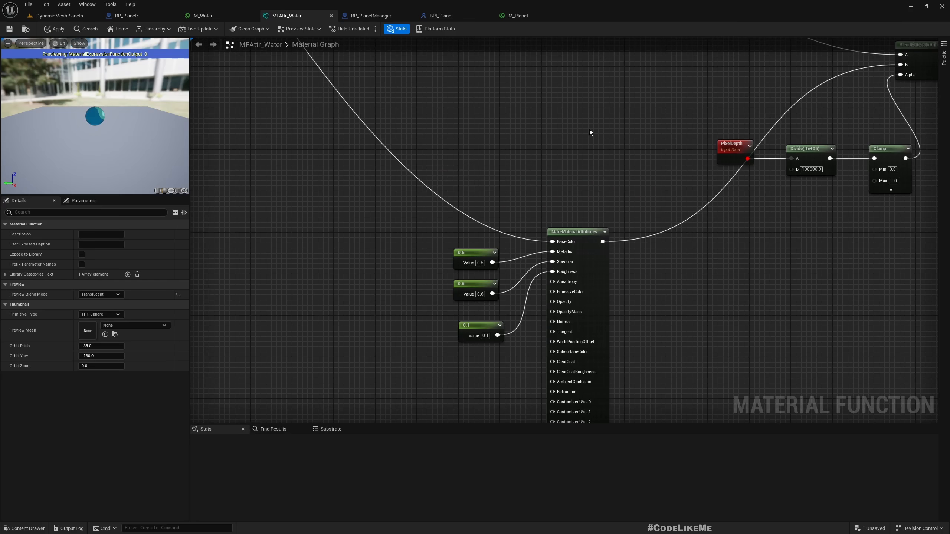
In the MFAttr_Water material function, find the WaterColor vector parameter and copy its name.
scroll(589, 129, "down", 4)
right_click_drag(589, 130, 557, 319)
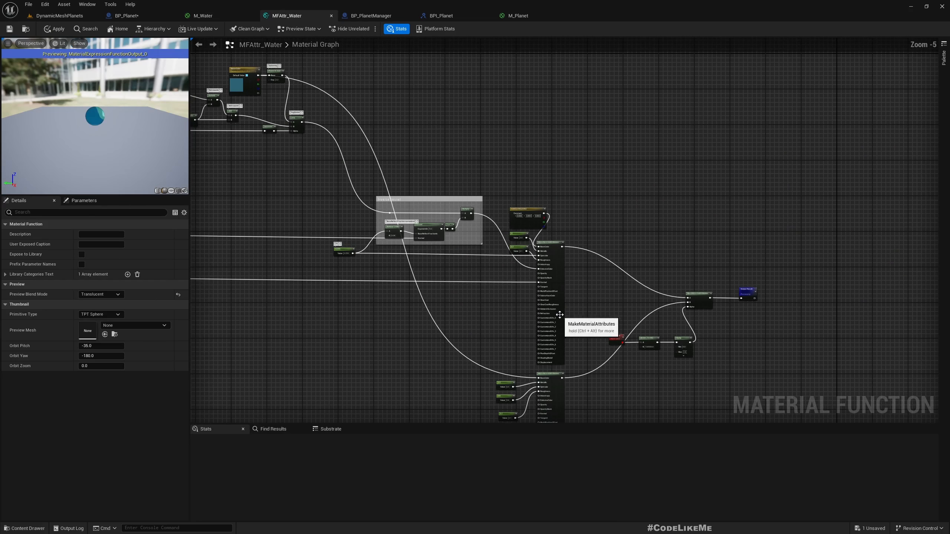
right_click_drag(256, 94, 387, 199)
scroll(387, 198, "up", 5)
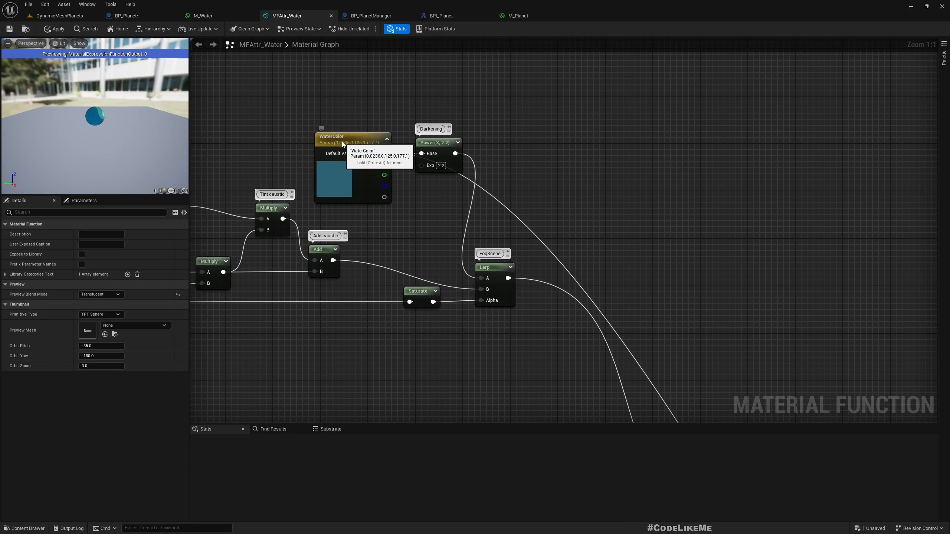
left_click(361, 157)
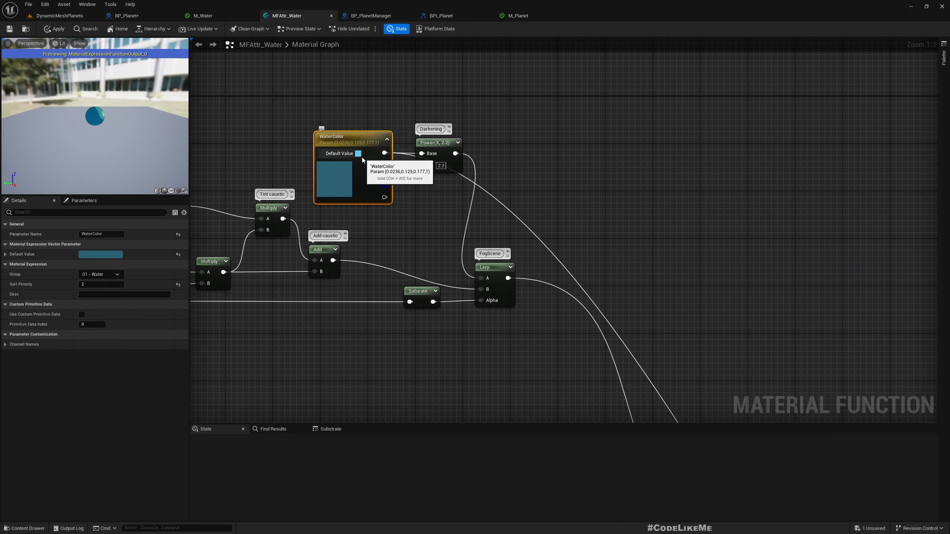
key("F2")
key("ctrl+c")
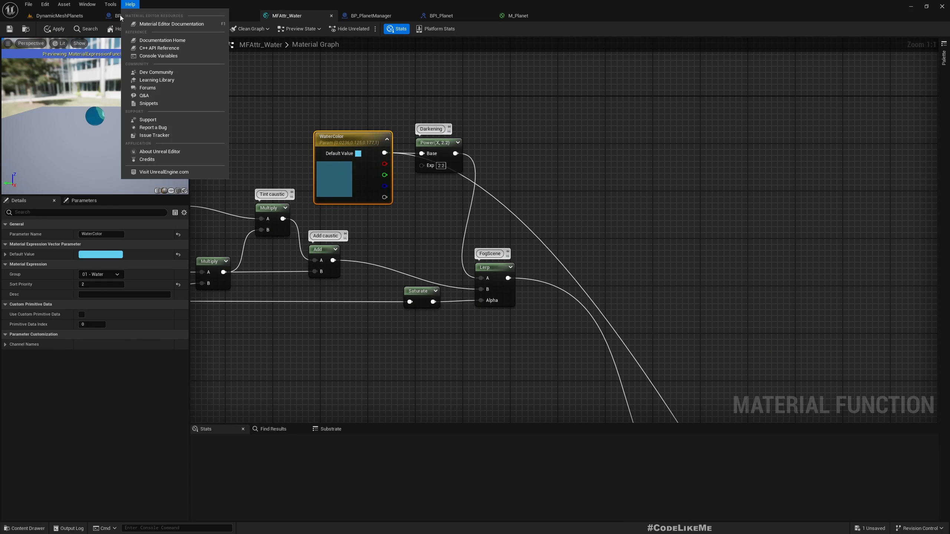
In BP_Planet, duplicate the Color3 variable as WaterColor and give it a light blue default value.
left_click(124, 15)
left_click(73, 494)
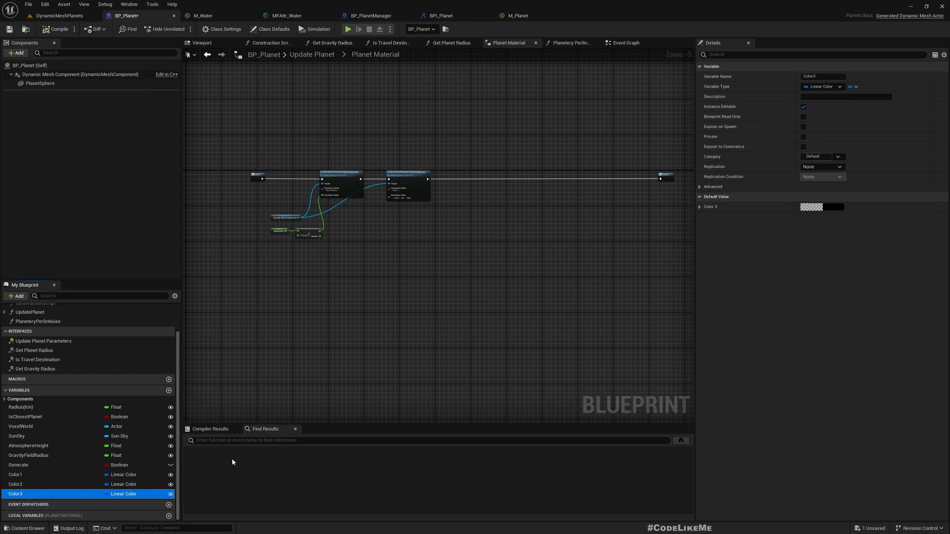
key("ctrl+d")
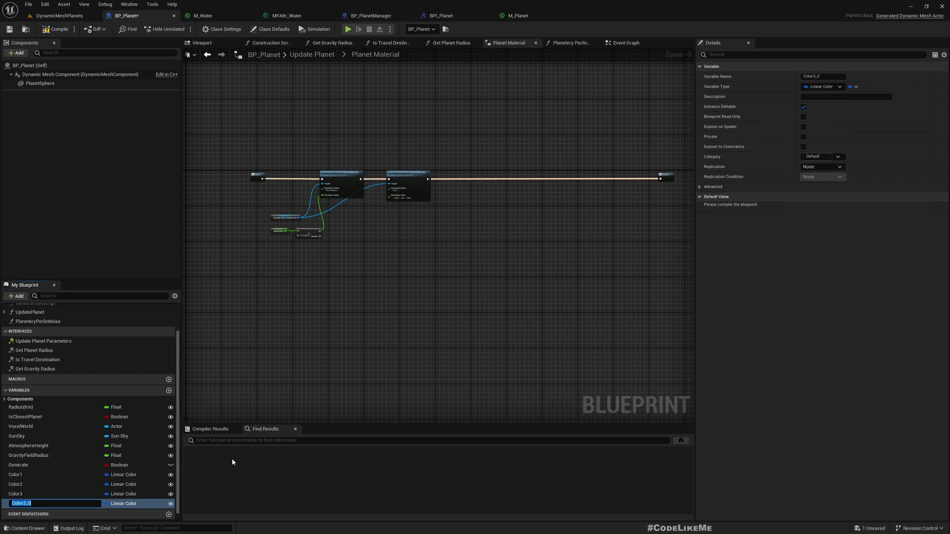
key("ctrl+v")
key("Return")
scroll(414, 279, "up", 5)
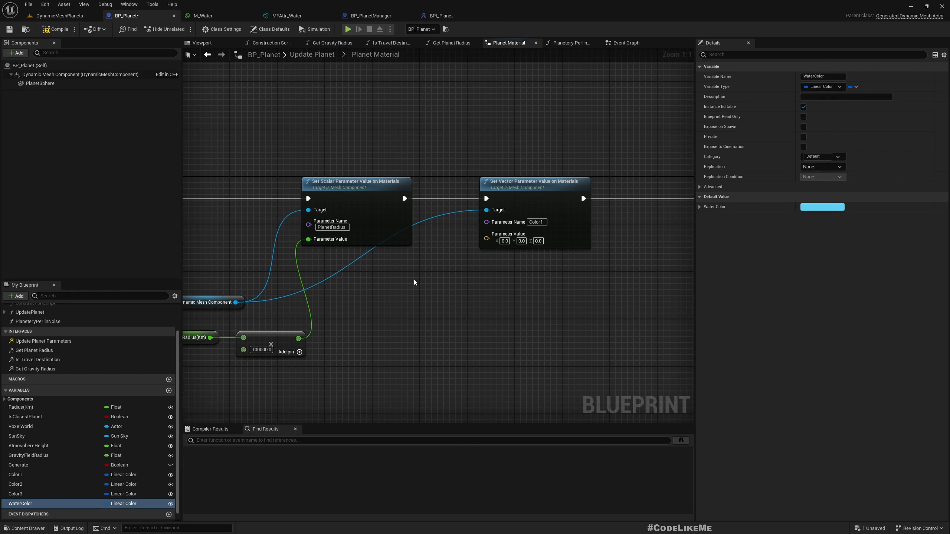
Set the default values of the numbered colour variables, with white for Color3 and green for Color2.
left_click(17, 494)
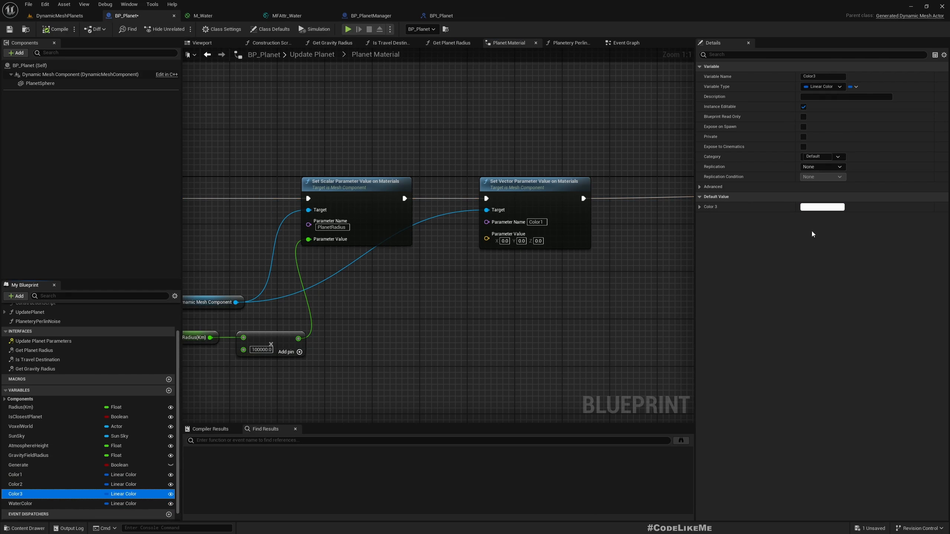
left_click(17, 475)
right_click_drag(450, 323, 339, 319)
left_click(16, 484)
left_click(17, 494)
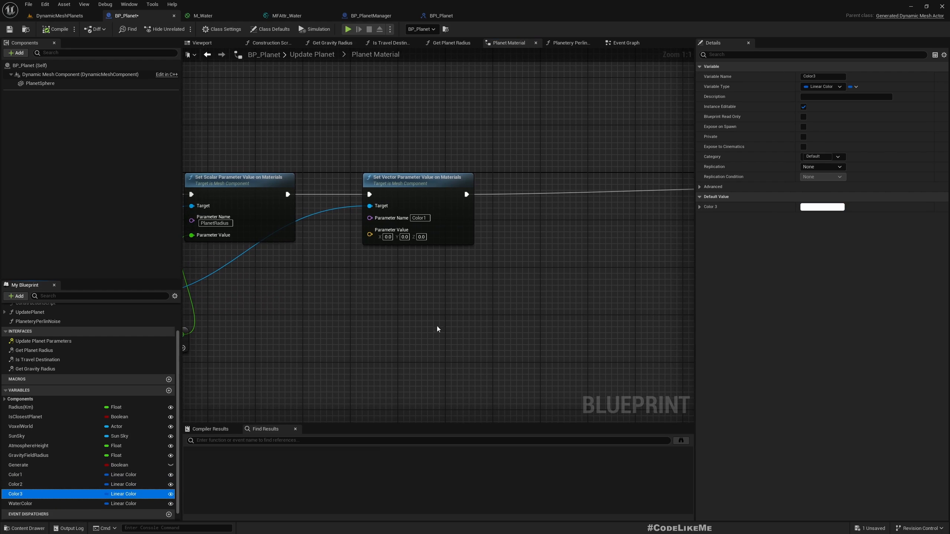
left_click(15, 484)
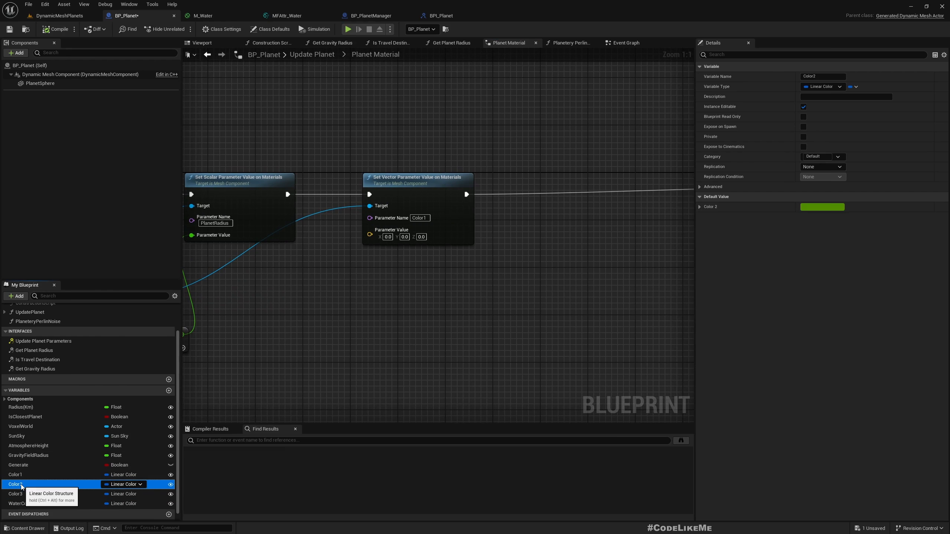
Place a Color1 getter and wire it through a conversion node into the Set Vector Parameter Value on Materials node's Parameter Value.
right_click_drag(373, 259, 465, 262)
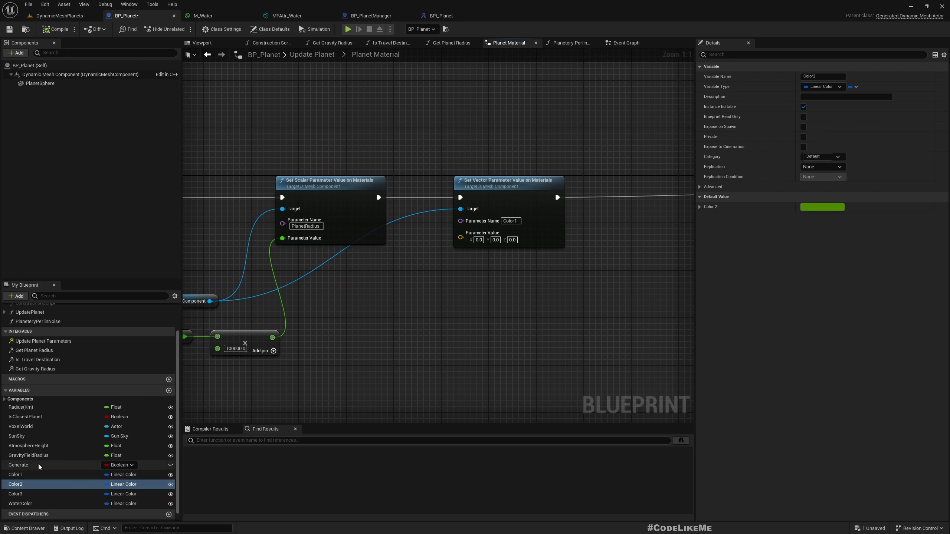
left_click_drag(19, 475, 418, 293)
left_click(361, 310)
Copy the vector parameter node with its conversion node, paste it alongside, and chain its execution after the original.
right_click_drag(476, 356, 385, 363)
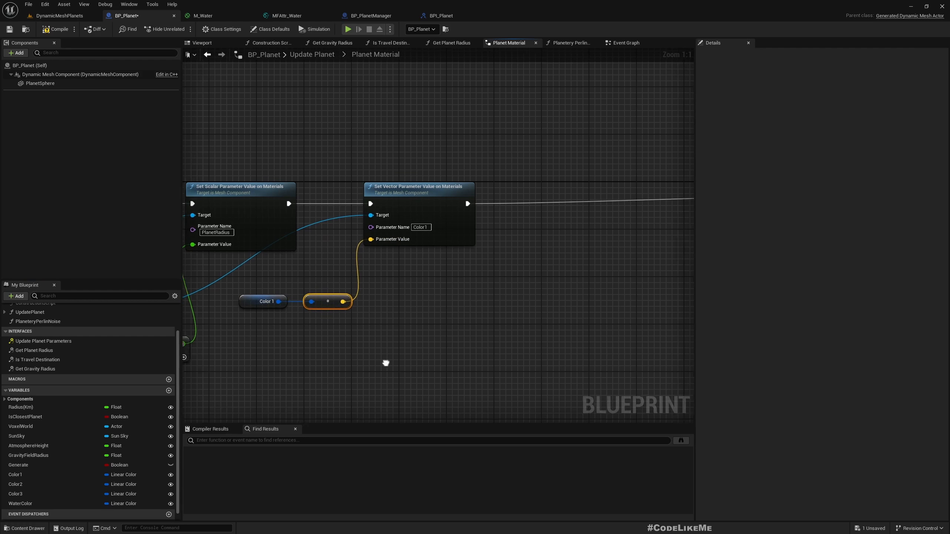
scroll(335, 359, "down", 2)
left_click_drag(339, 208, 501, 345)
right_click_drag(519, 351, 433, 350)
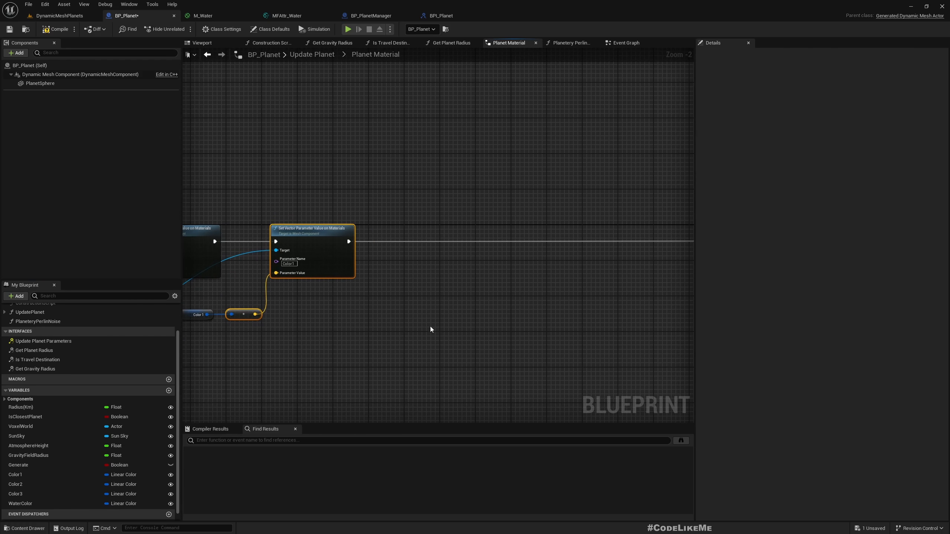
key("ctrl+v")
left_click_drag(512, 278, 468, 240)
left_click_drag(344, 243, 425, 241)
Paste a third vector parameter and conversion pair, wire its execution after the second, and move it closer.
right_click_drag(521, 280, 455, 280)
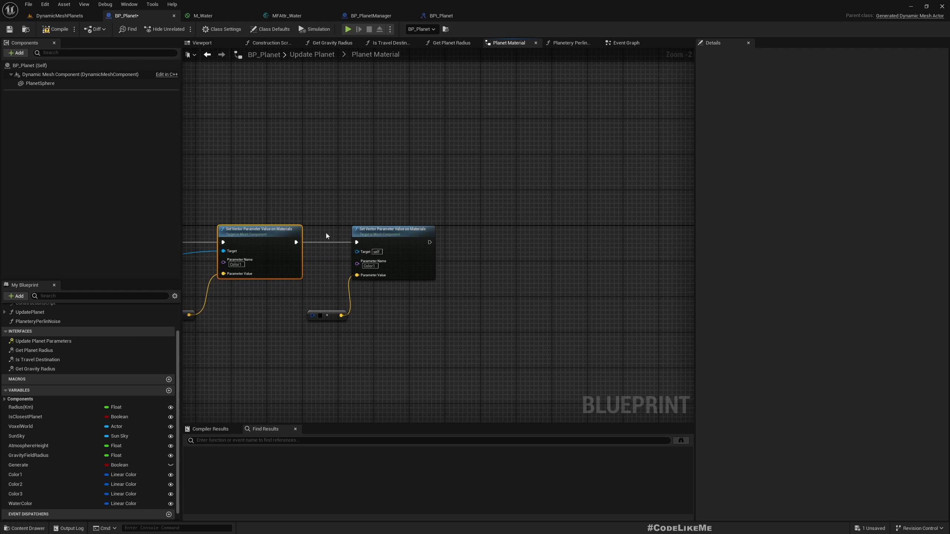
left_click_drag(314, 212, 414, 314)
key("ctrl+c")
key("ctrl+v")
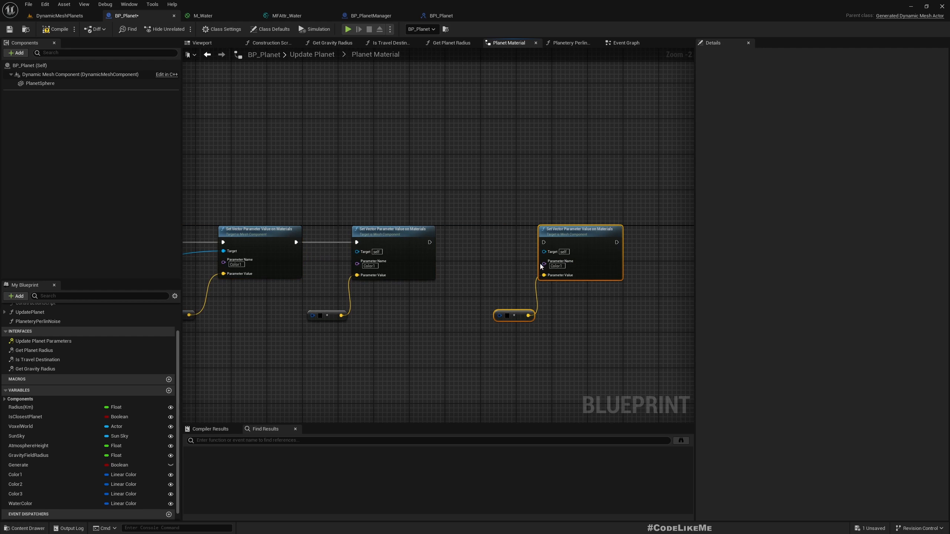
left_click_drag(543, 241, 429, 243)
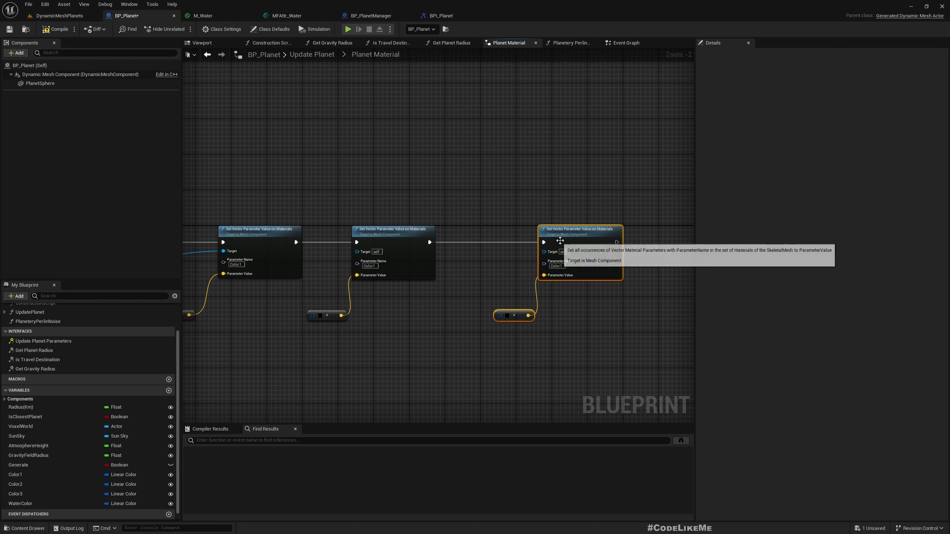
left_click_drag(574, 240, 517, 239)
Paste a fourth vector parameter and conversion pair and wire its execution between the third node and Outputs.
right_click_drag(529, 312, 454, 309)
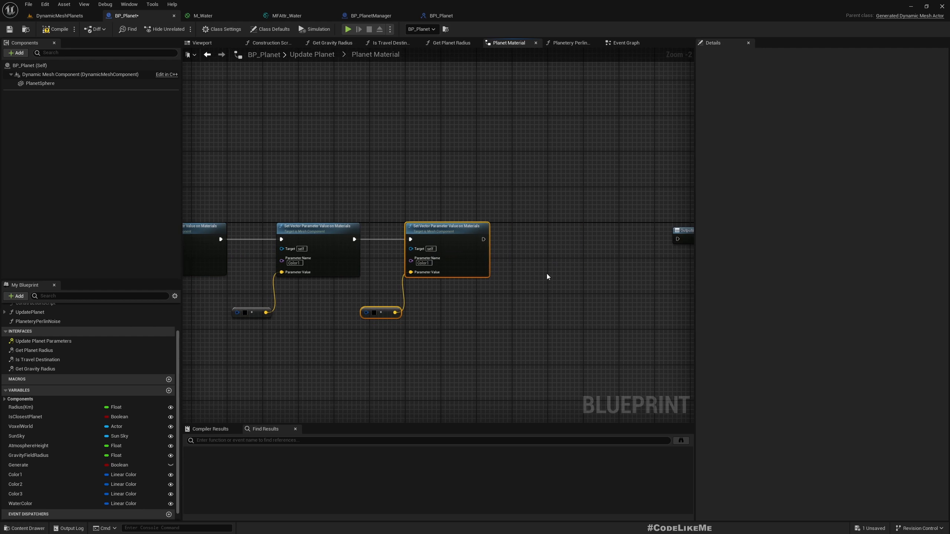
key("ctrl+v")
left_click_drag(569, 245, 484, 239)
left_click_drag(616, 239, 678, 239)
Set the second vector parameter node's parameter name to Color2 and feed the Color2 variable into its conversion node.
scroll(410, 278, "up", 2)
left_click(414, 251)
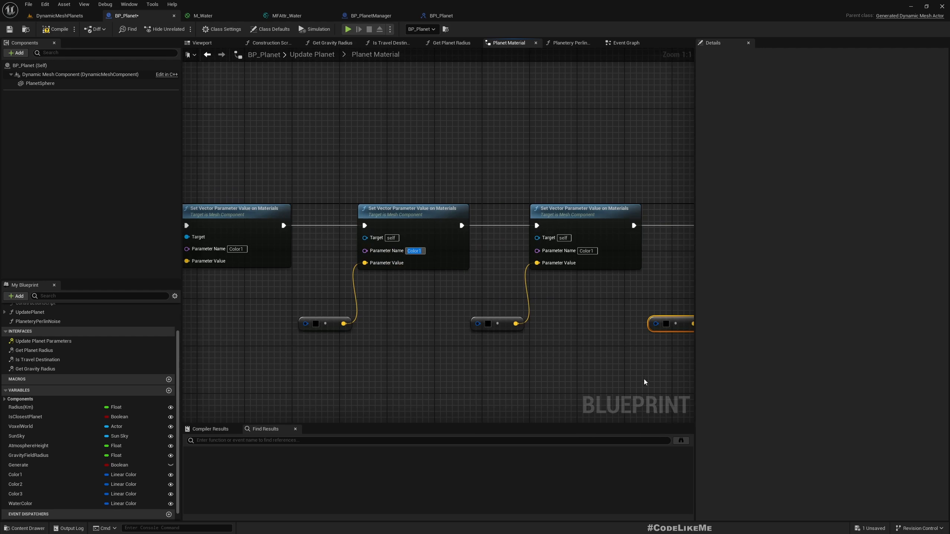
key("BackSpace")
type("2")
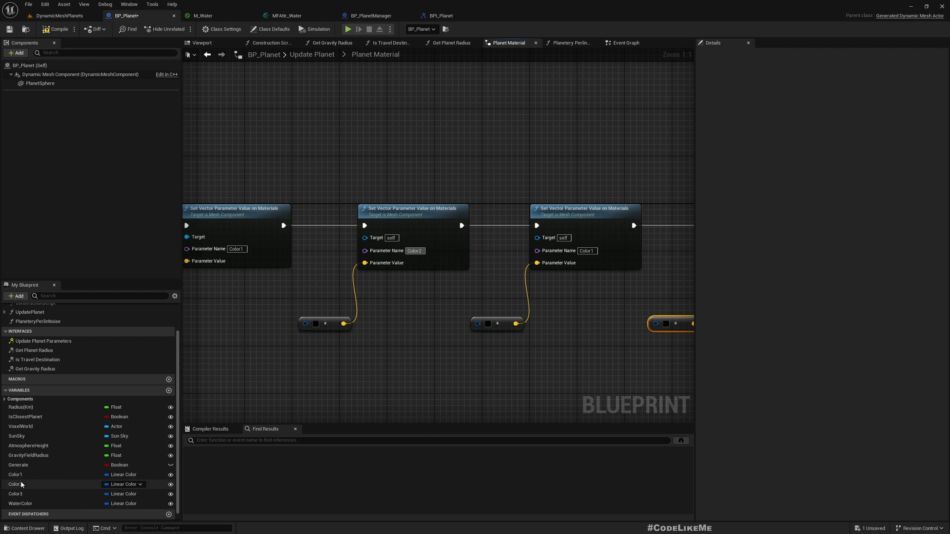
left_click(123, 484)
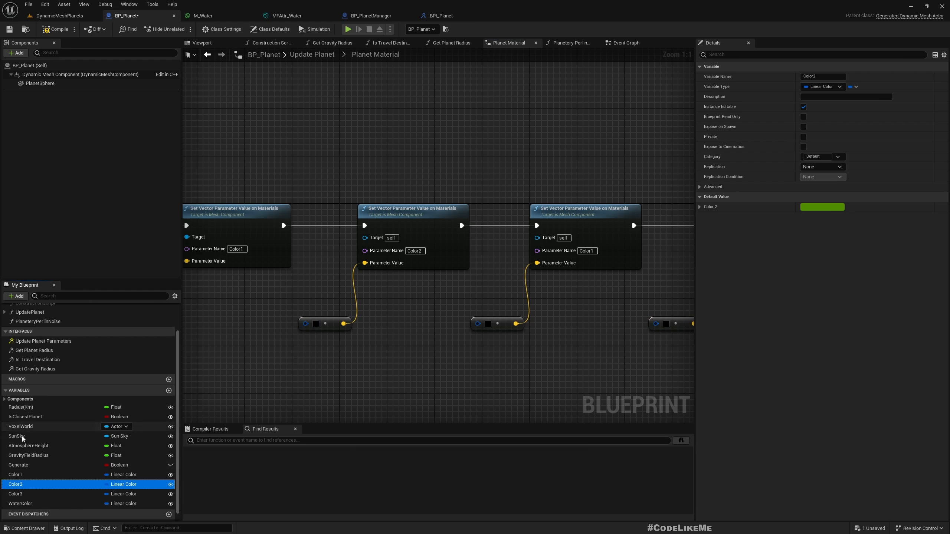
left_click_drag(34, 484, 305, 323)
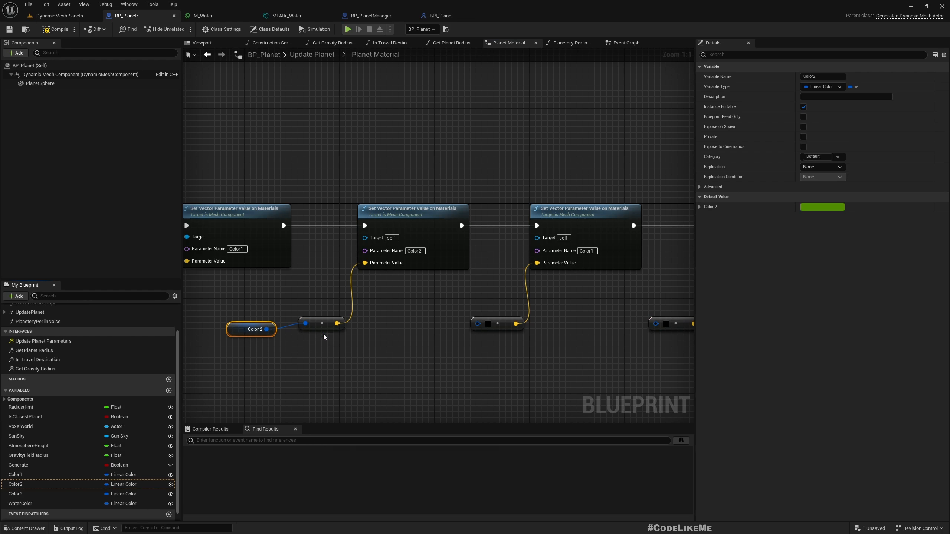
Feed the Color3 variable into the third vector parameter node's conversion and set its parameter name to Color3.
left_click_drag(34, 494, 479, 325)
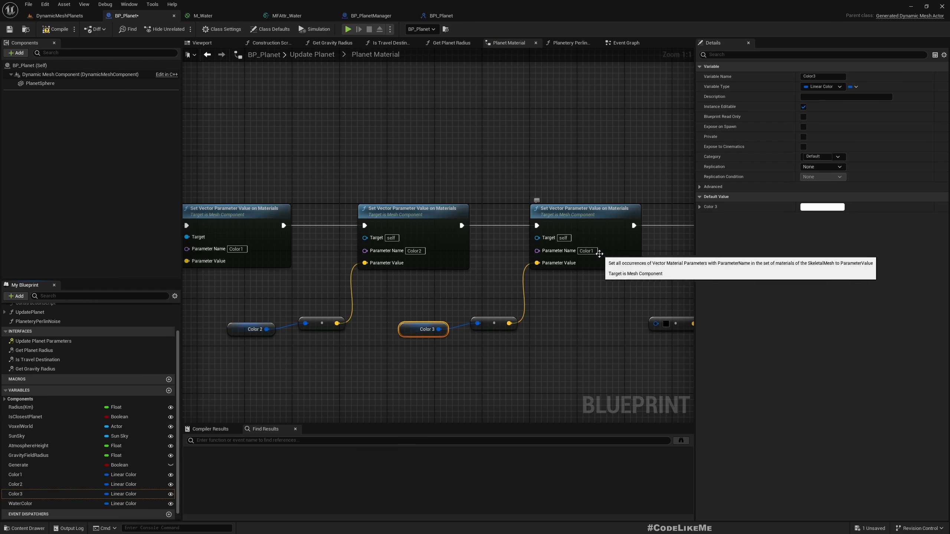
left_click(586, 251)
key("Right")
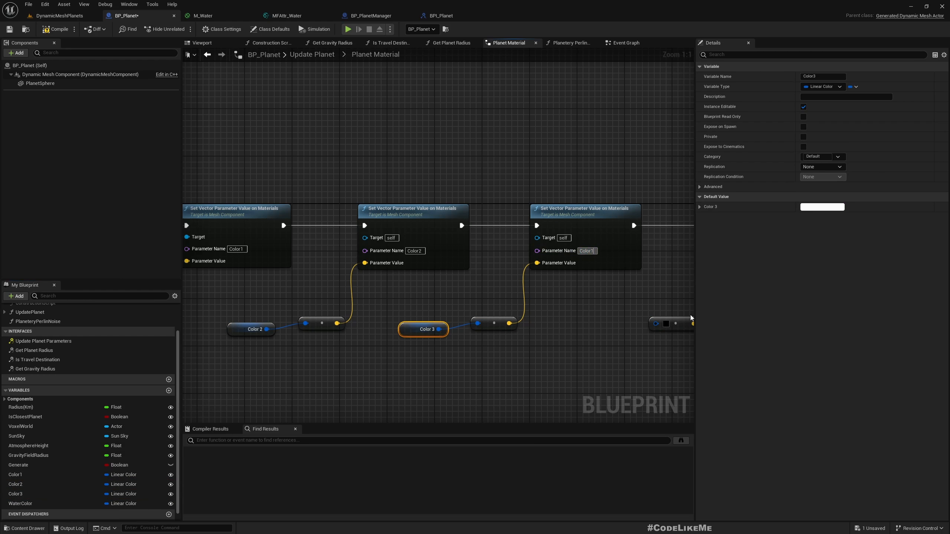
key("BackSpace")
type("3")
Connect the Dynamic Mesh Component to the Target inputs of the Color2 and Color3 vector parameter nodes.
right_click_drag(442, 280, 610, 268)
scroll(611, 270, "down", 2)
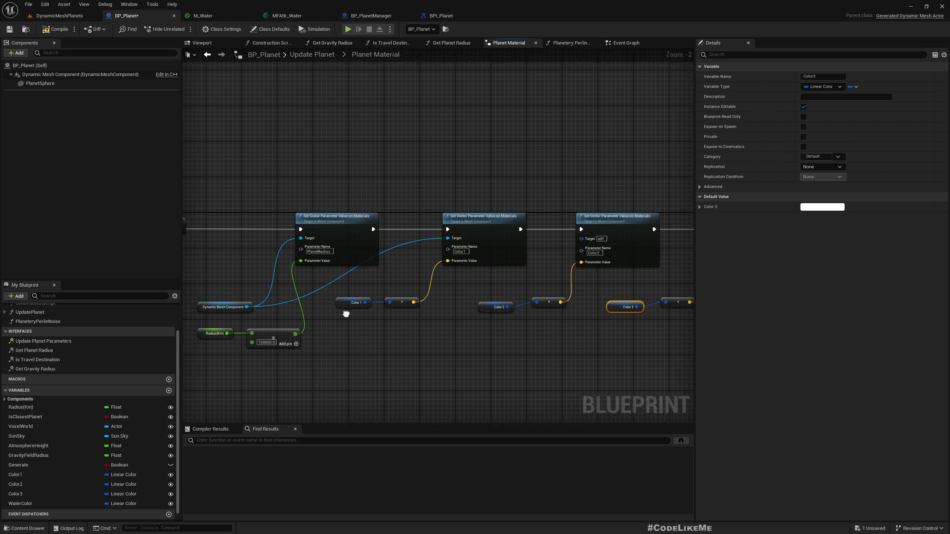
left_click_drag(238, 310, 572, 242)
left_click_drag(238, 310, 543, 241)
Connect the PlanetSphere component as the fourth vector parameter node's Target and feed the WaterColor variable into its conversion node.
right_click_drag(472, 358, 412, 344)
left_click_drag(40, 83, 498, 234)
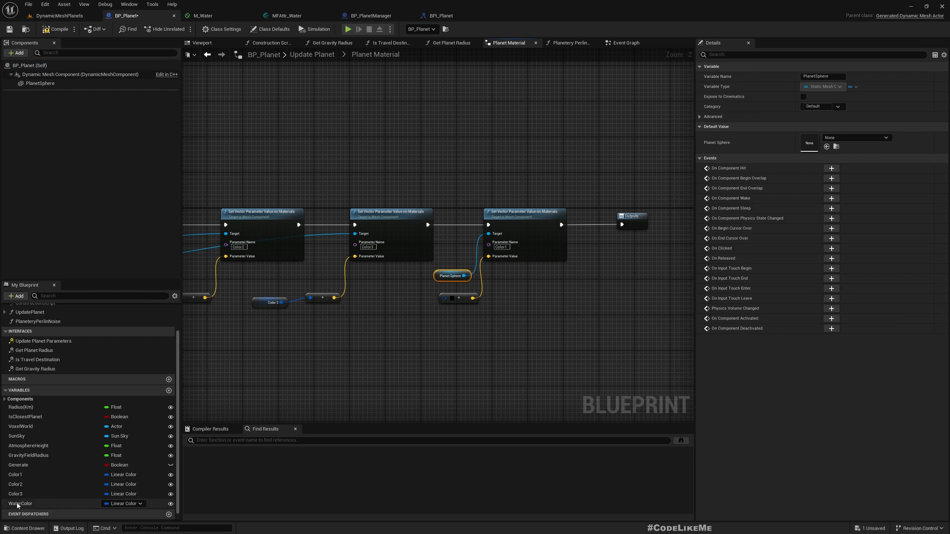
left_click_drag(75, 503, 444, 298)
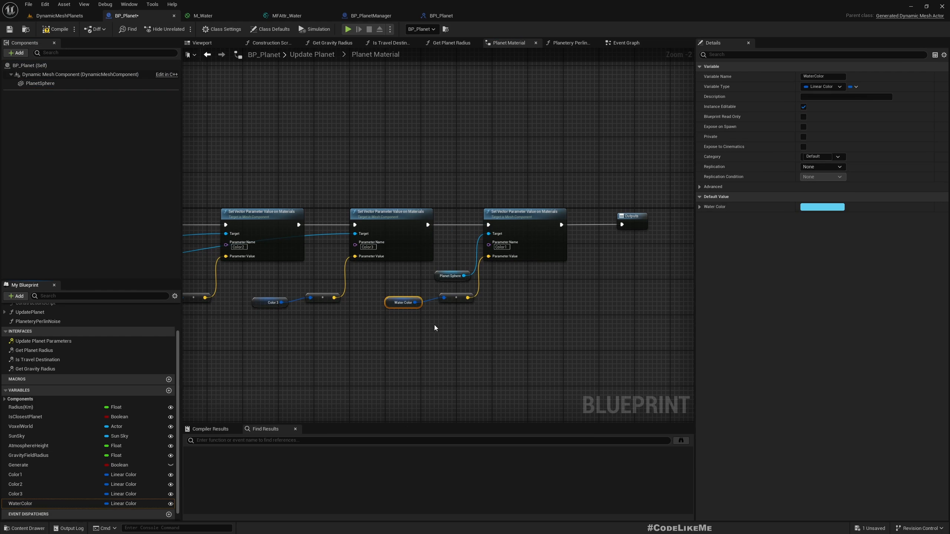
Set the fourth vector parameter node's parameter name to WaterColor.
scroll(434, 325, "up", 2)
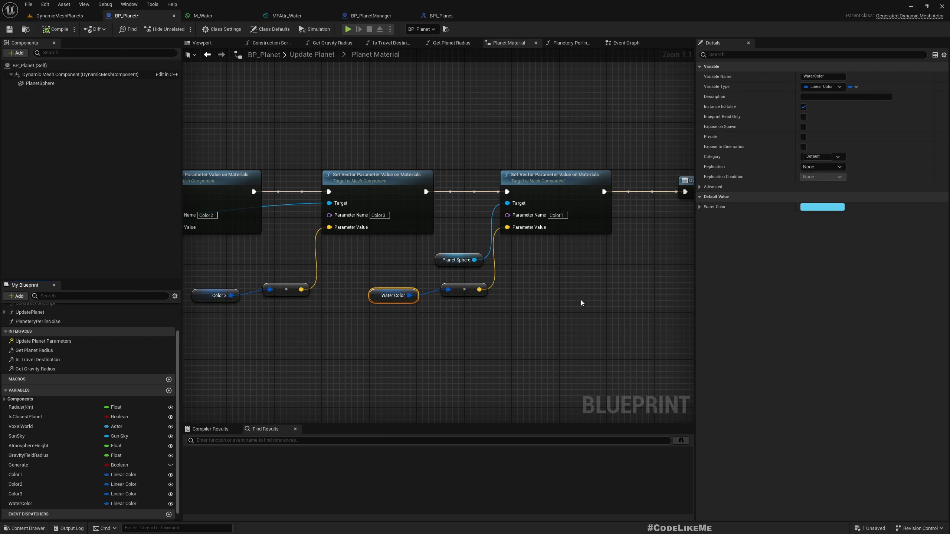
left_click(555, 215)
type("Wa")
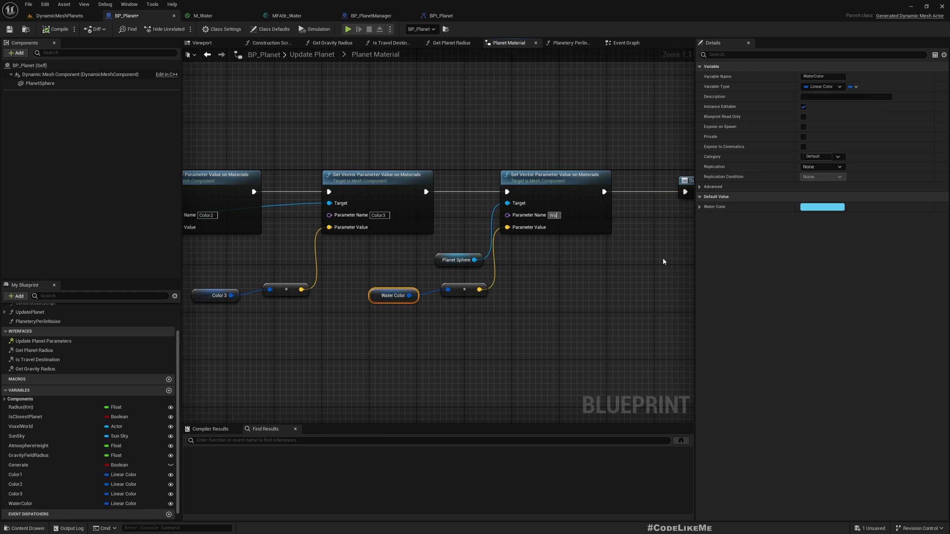
type("terColor")
key("Return")
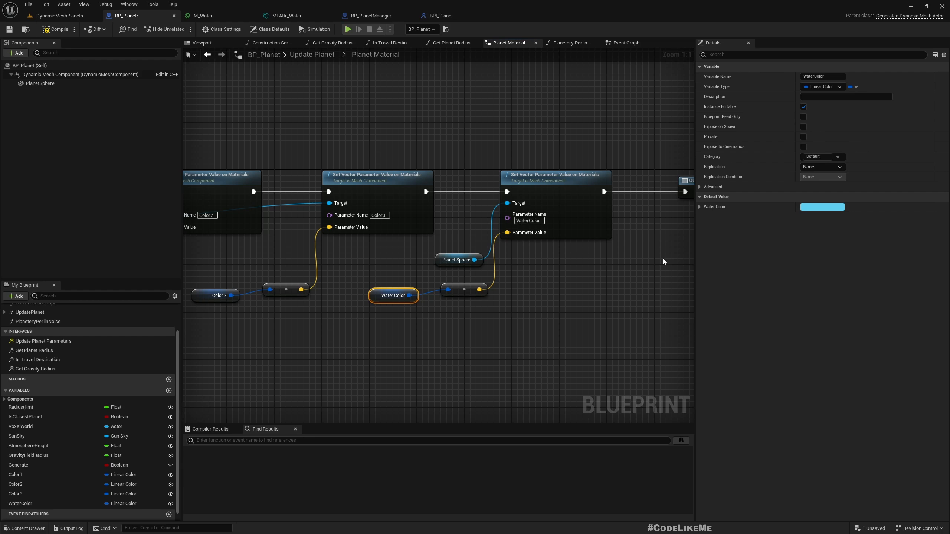
Try to assign the M_Planet material to the Element 0 slot of the selected BP_Planet actor in the DynamicMeshPlanets level.
left_click(70, 16)
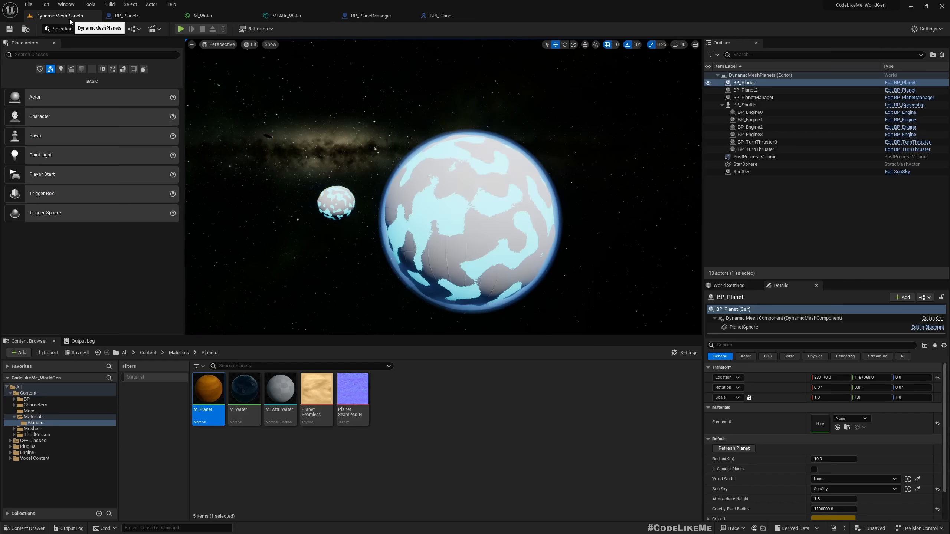
right_click_drag(396, 202, 418, 218)
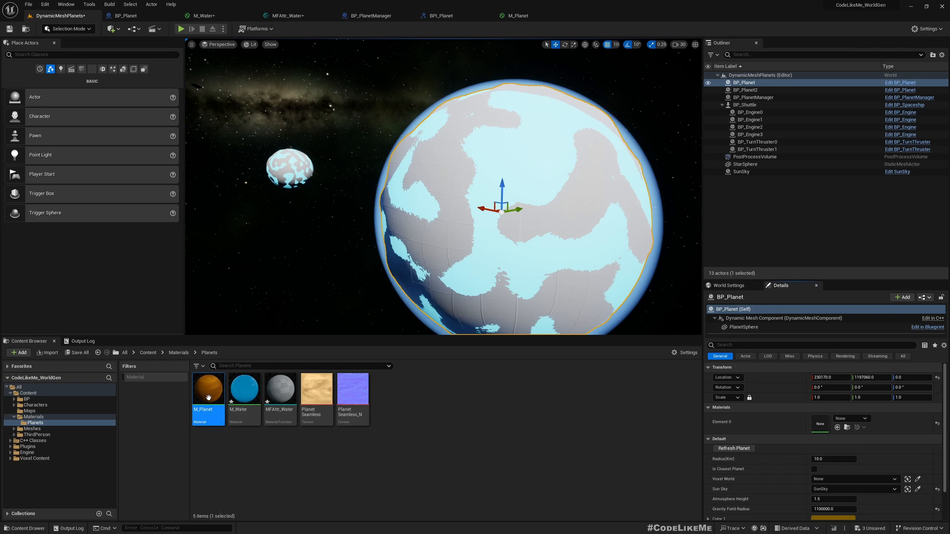
left_click_drag(208, 391, 829, 417)
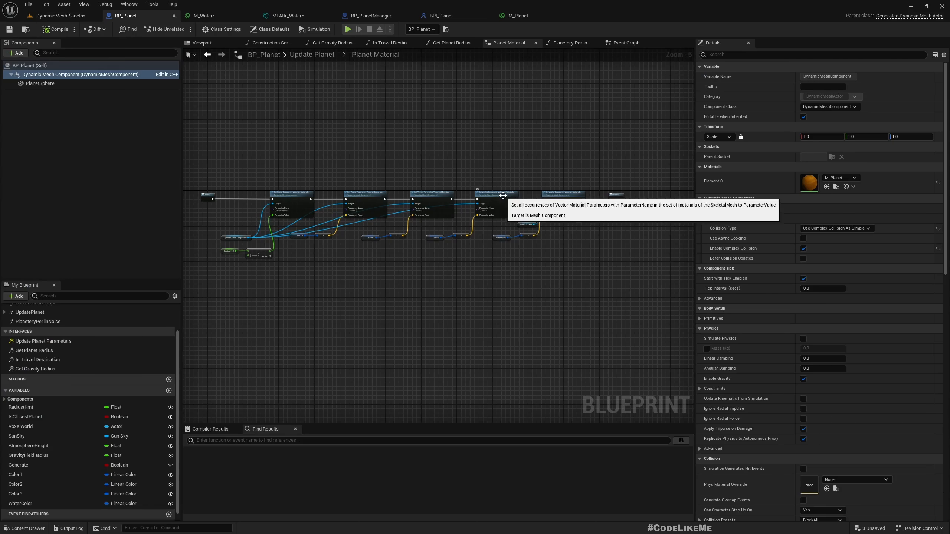
Wire the PlanetMaterial entry straight to the WaterColor parameter node, bypassing the other nodes, and check the planets in the level.
scroll(613, 208, "up", 4)
right_click_drag(474, 250, 643, 286)
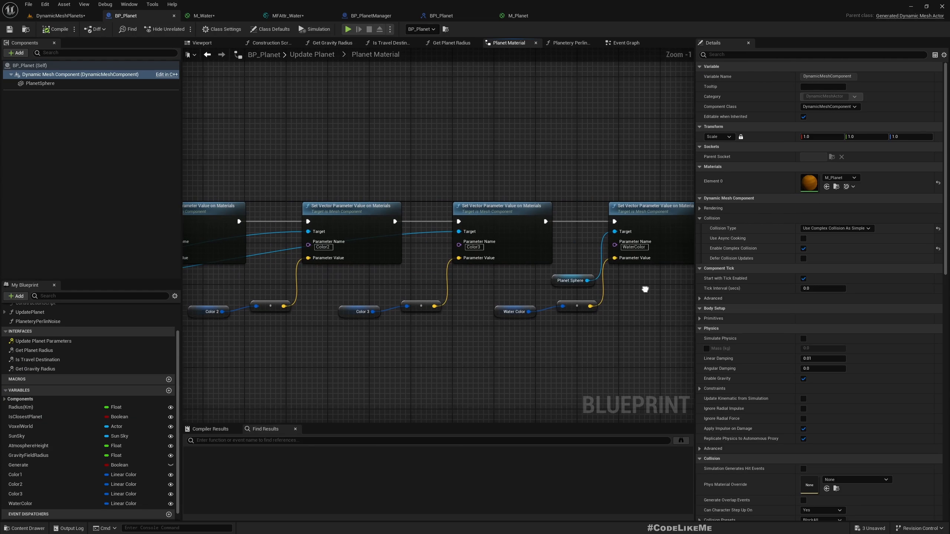
scroll(575, 266, "down", 3)
right_click_drag(313, 246, 307, 254)
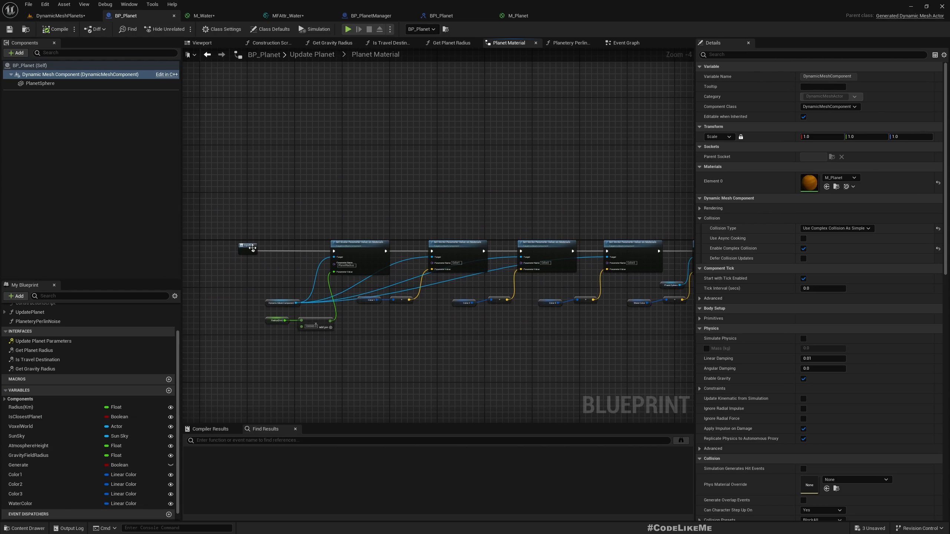
left_click_drag(253, 253, 605, 252)
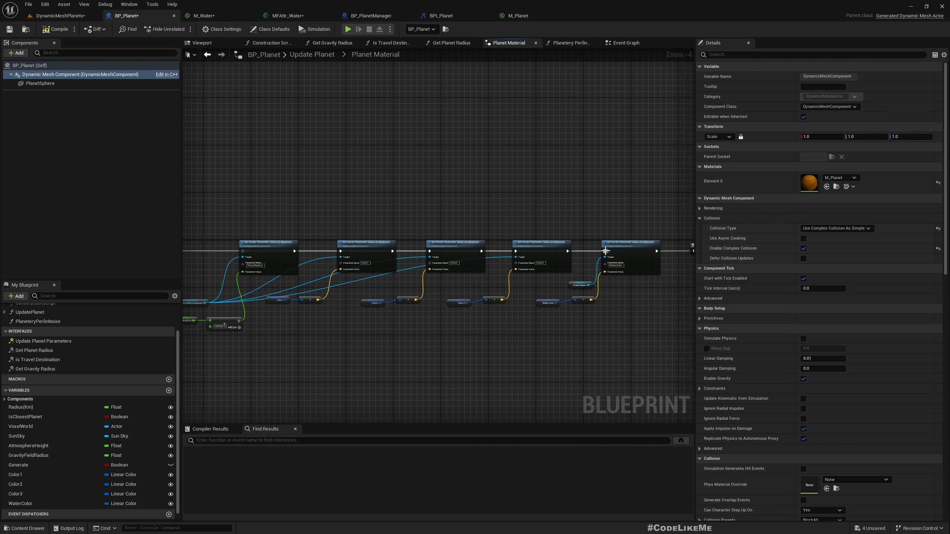
left_click(49, 17)
right_click_drag(418, 170, 455, 178)
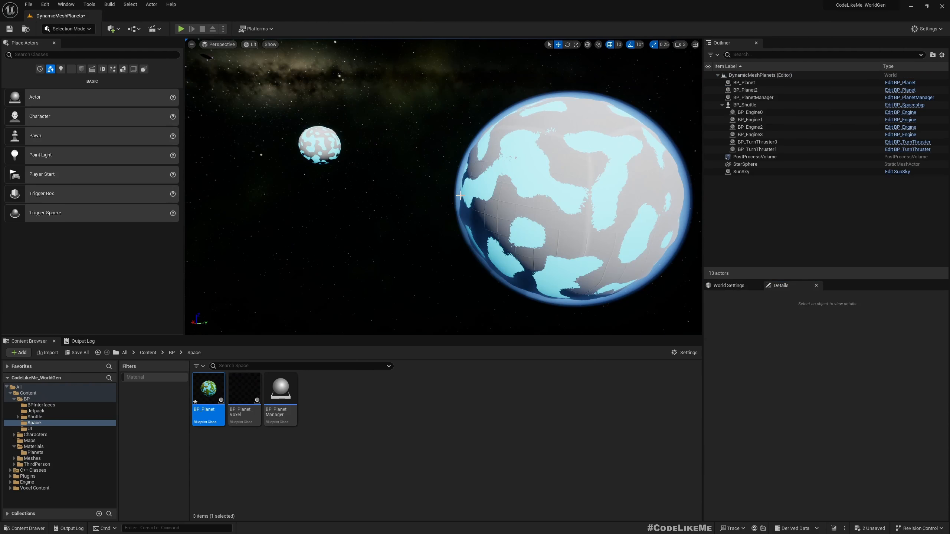
Replace the large BP_Planet actor with a fresh instance, copying its location of 230170.0, 1197060.0, 0.0 to the new one.
left_click(557, 198)
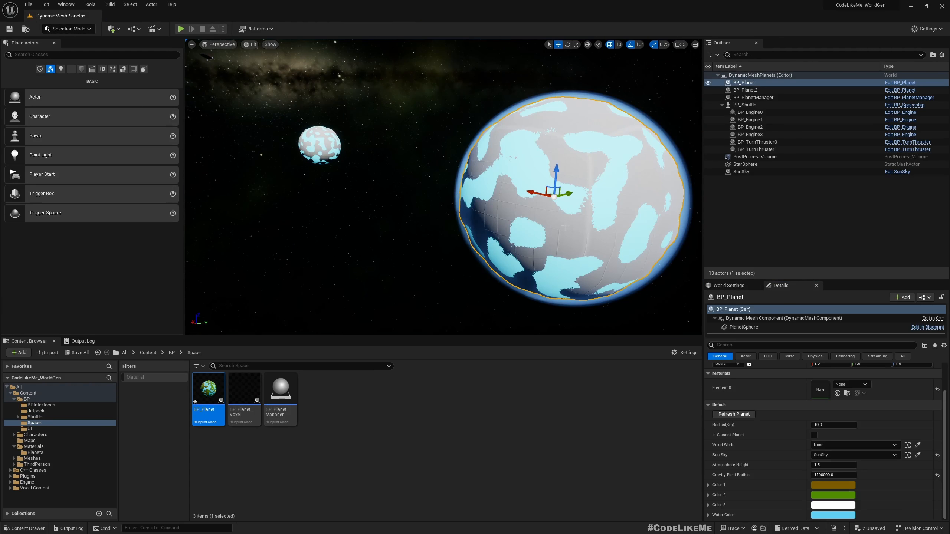
scroll(835, 365, "up", 2)
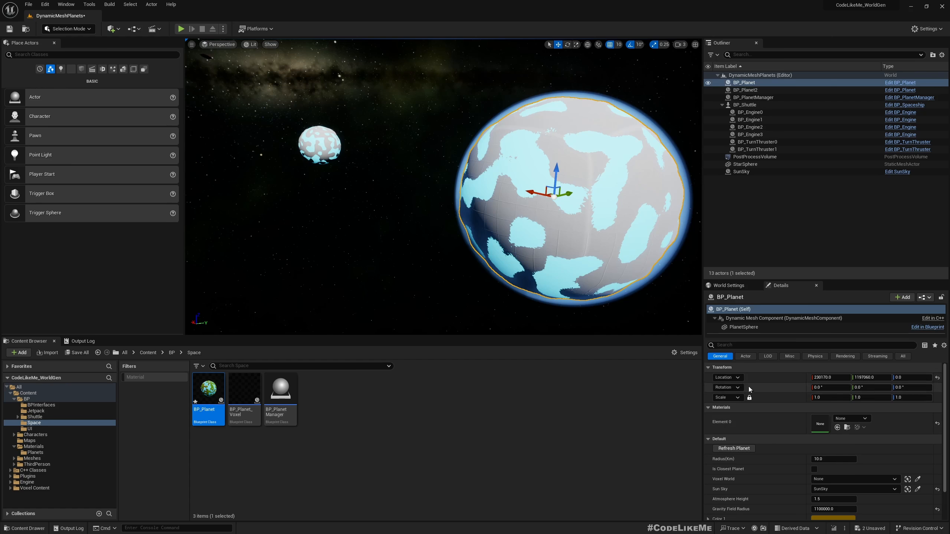
right_click(755, 377)
left_click(778, 383)
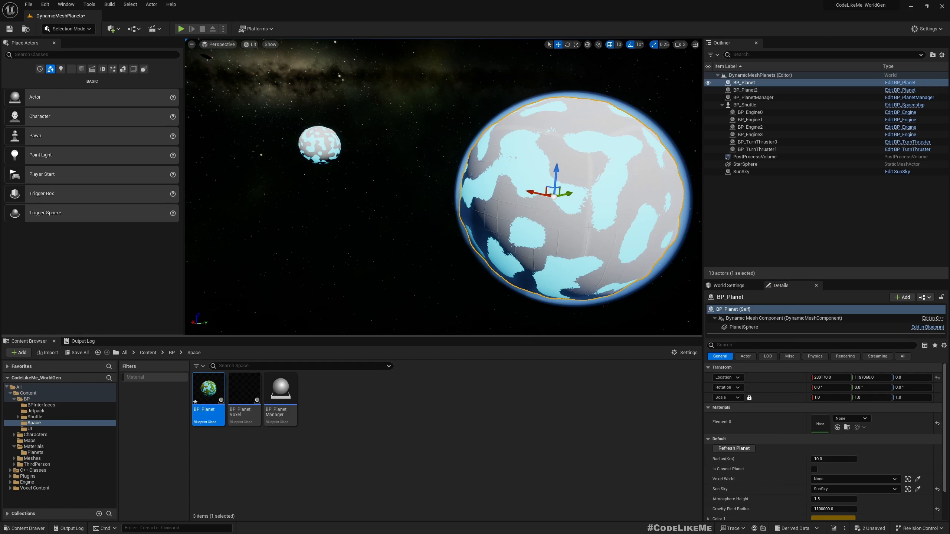
key("Delete")
left_click(311, 147)
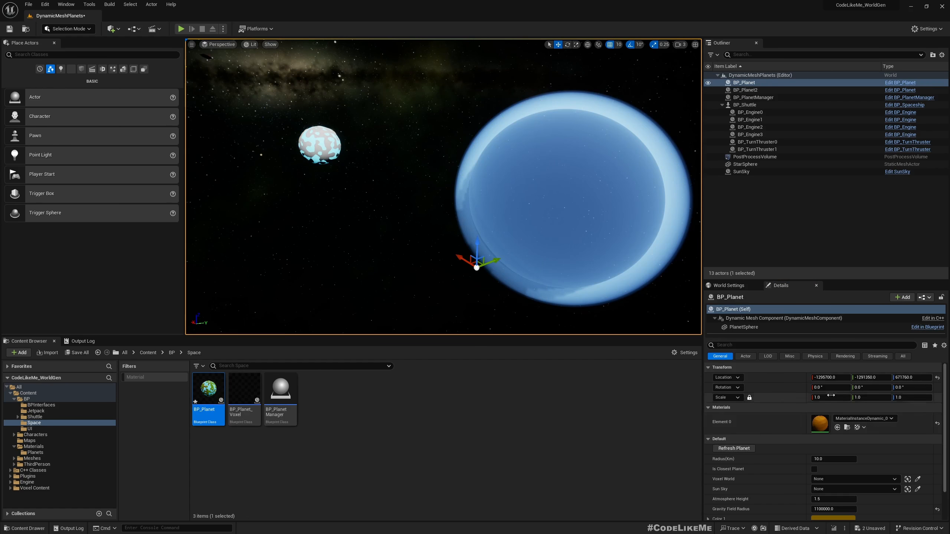
right_click(792, 376)
left_click(816, 390)
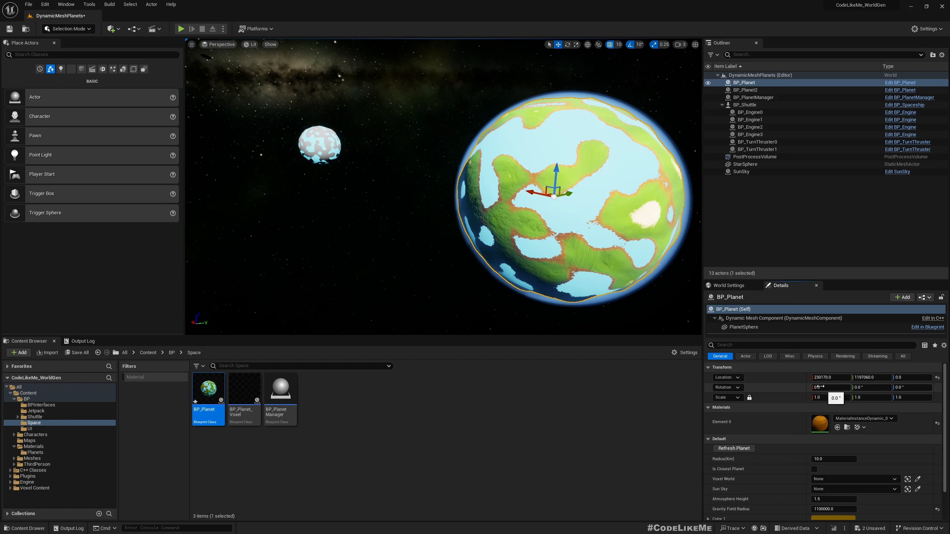
Replace the small BP_Planet2 actor with a fresh BP_Planet instance placed at its copied location.
left_click(744, 90)
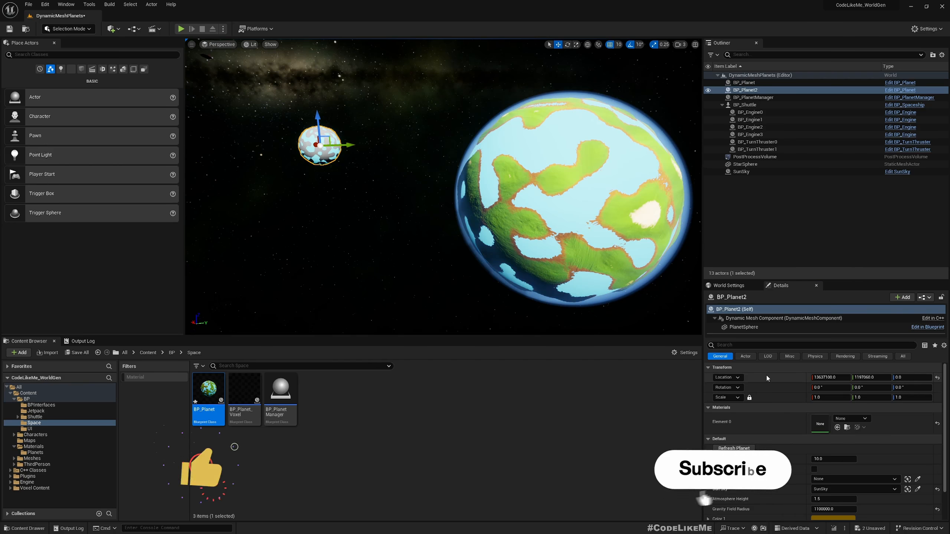
right_click(781, 379)
left_click(815, 385)
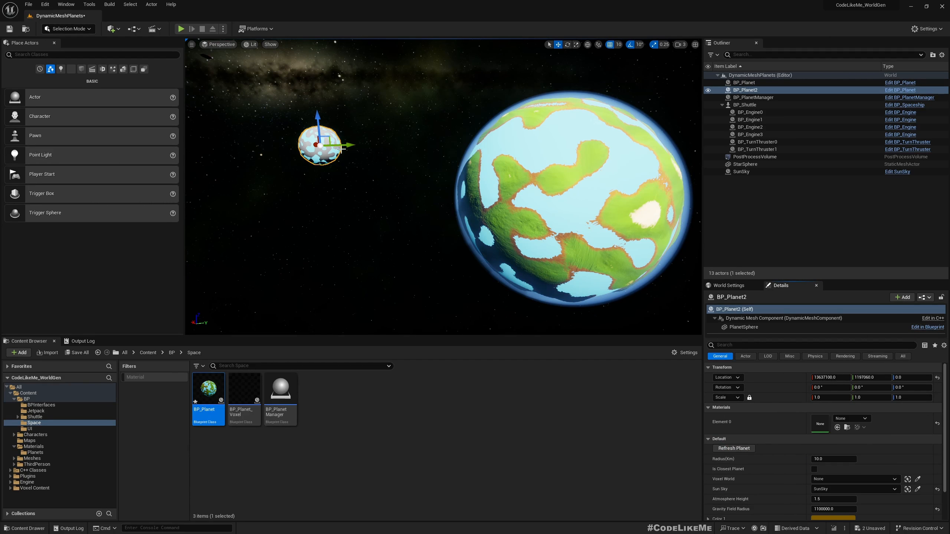
key("Delete")
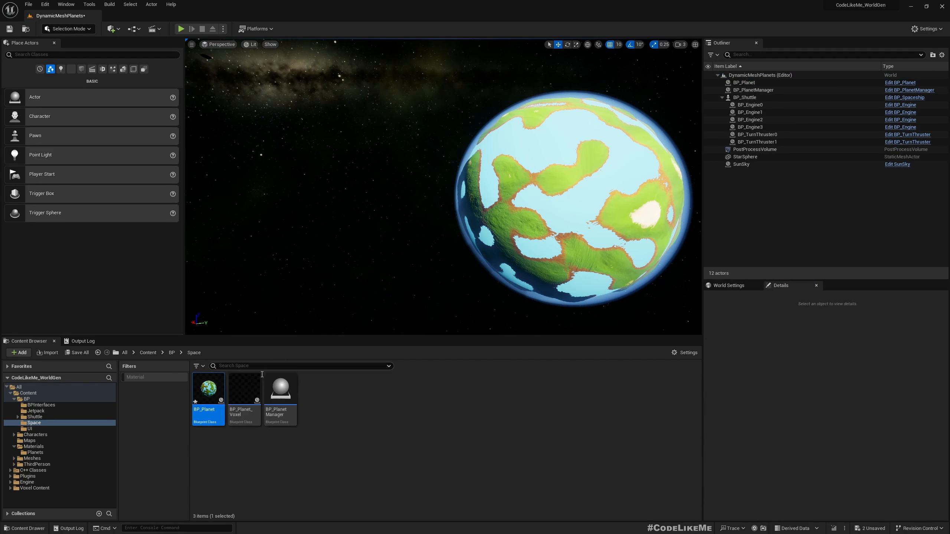
left_click_drag(208, 400, 536, 302)
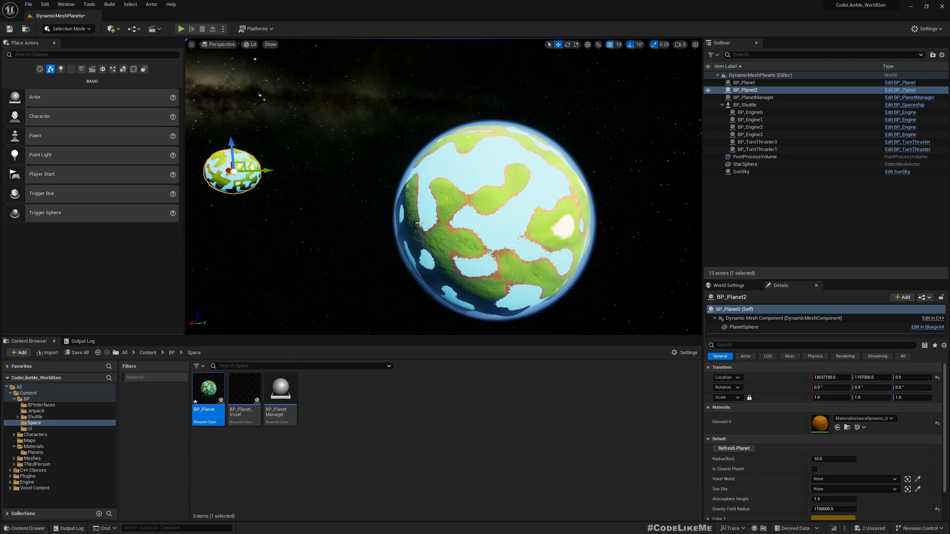
Try out red and purple shades for the large planet's Color 1, then discard the change.
left_click(441, 115)
left_click(479, 147)
scroll(839, 449, "down", 2)
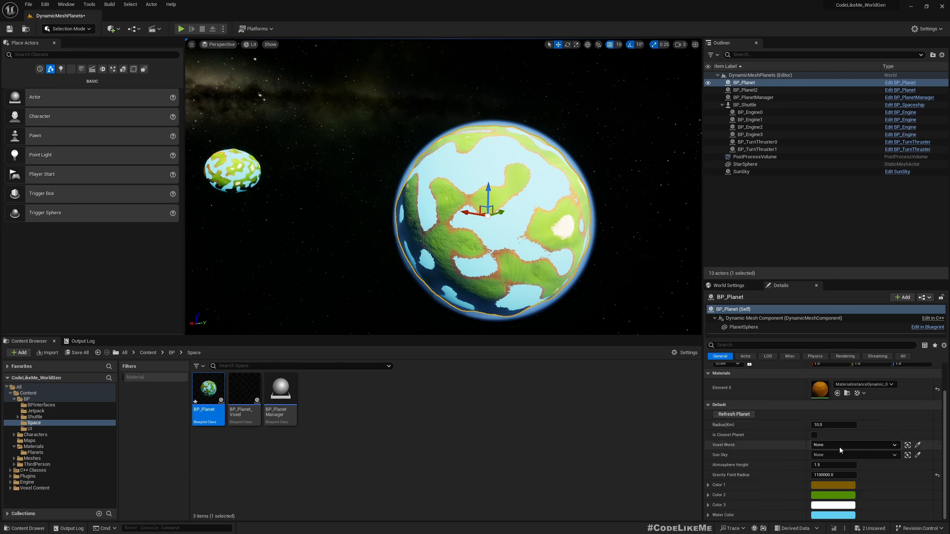
left_click(827, 485)
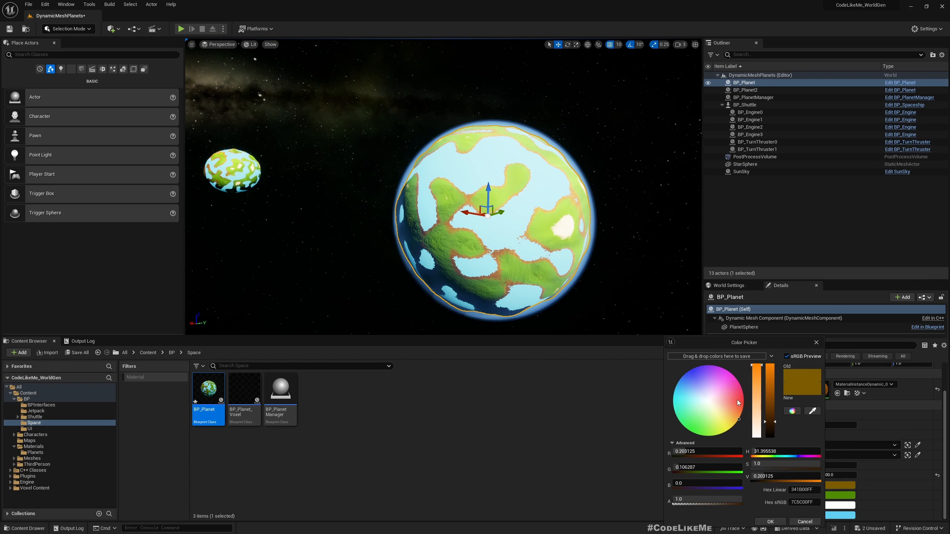
left_click_drag(694, 393, 738, 400)
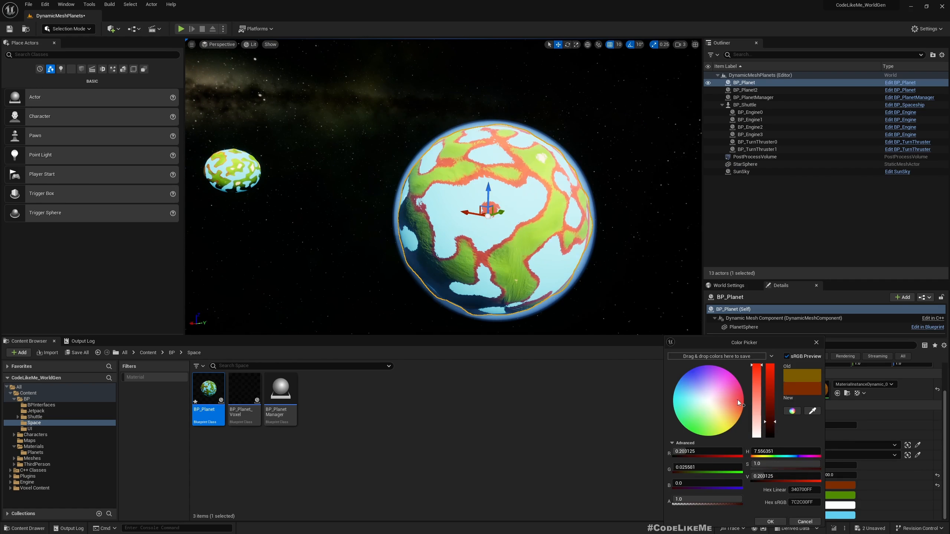
left_click(710, 377)
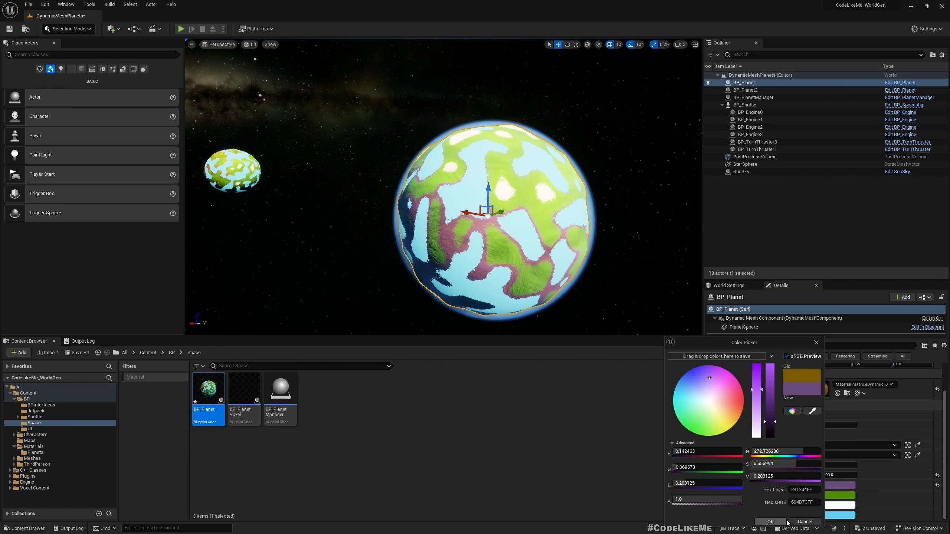
left_click(800, 522)
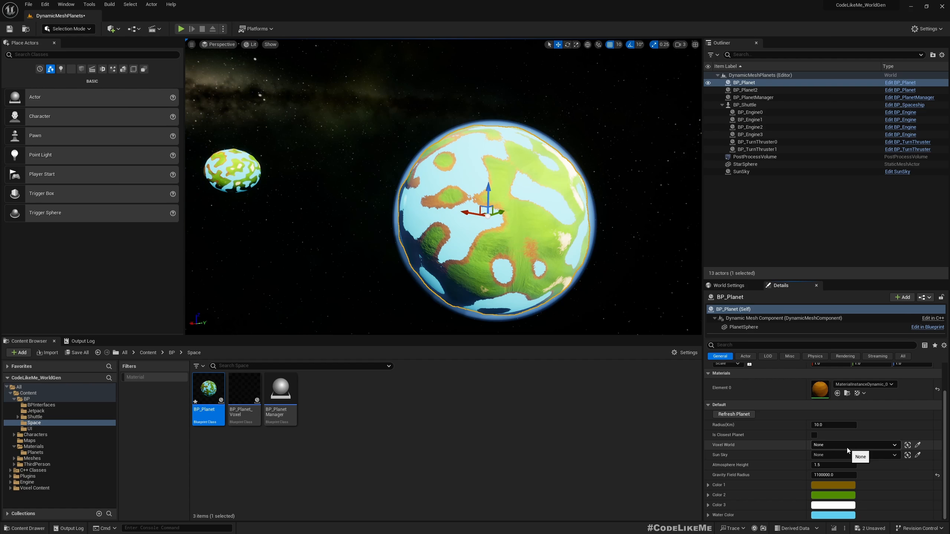
Set the large planet's Color 2 to crimson with hex sRGB 8D003EFF.
left_click(833, 495)
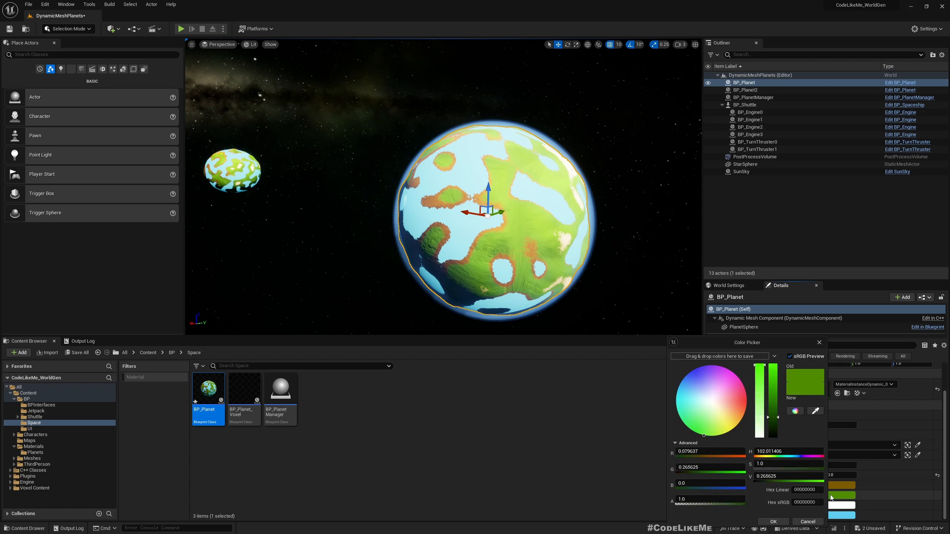
left_click(681, 404)
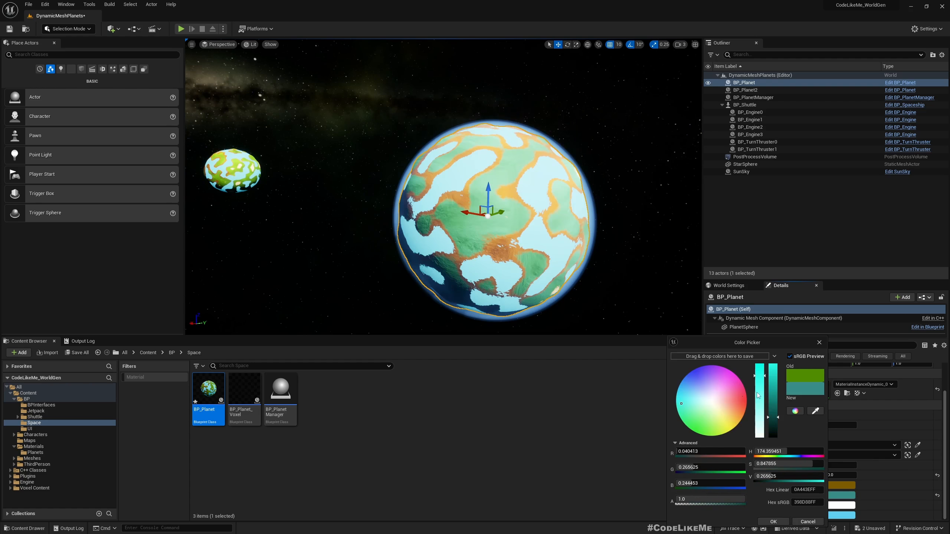
left_click_drag(745, 394, 765, 393)
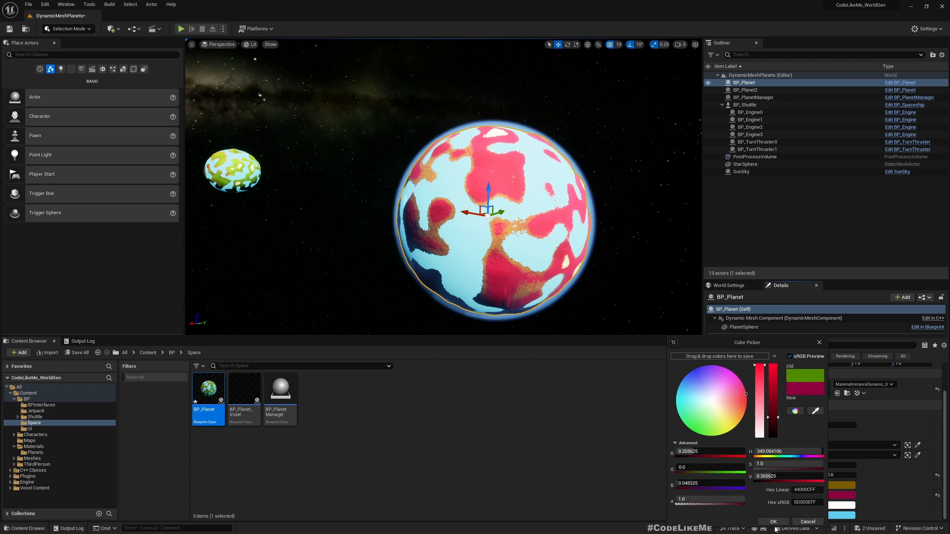
left_click_drag(709, 346, 689, 244)
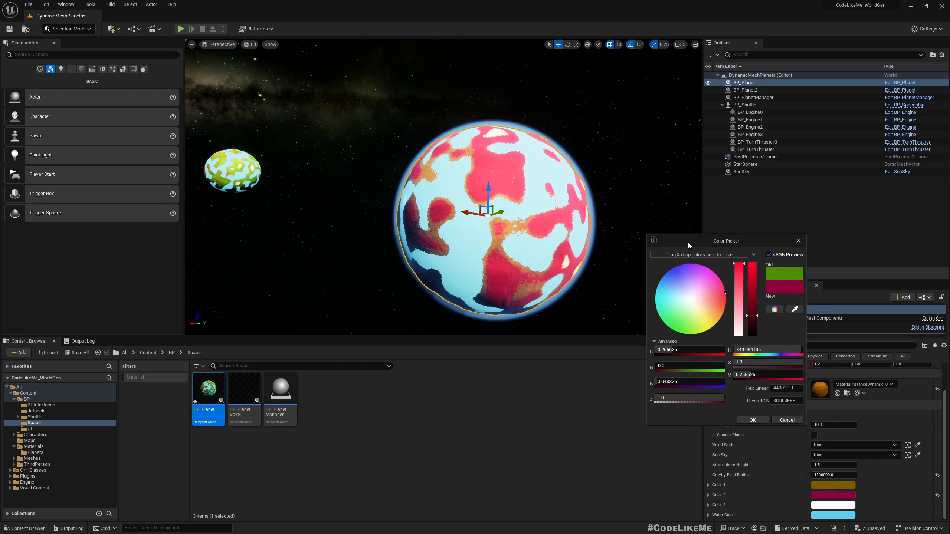
left_click(753, 420)
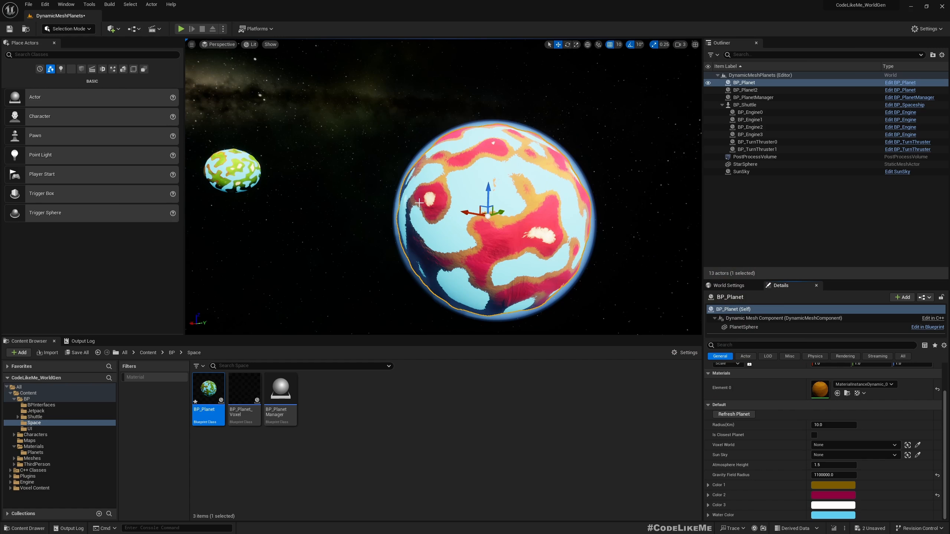
Try out peach and yellow shades for the large planet's Water Color, discard them, and reset Color 2 to its default.
left_click(833, 515)
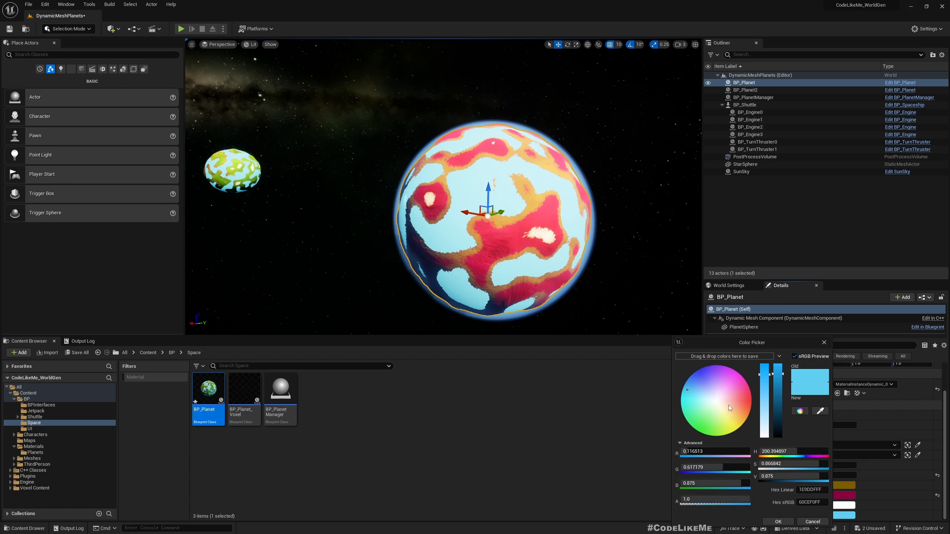
left_click_drag(729, 405, 687, 412)
left_click(743, 408)
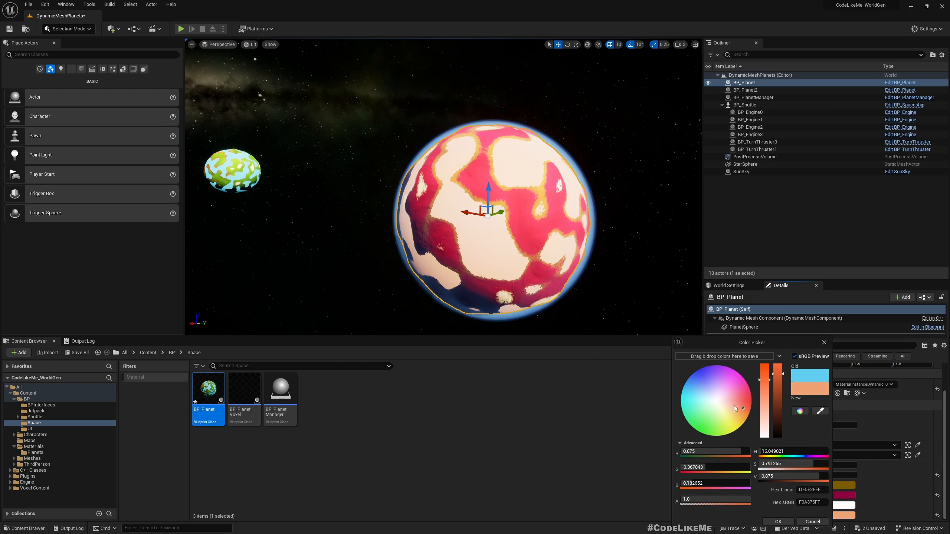
left_click(698, 370)
left_click(750, 432)
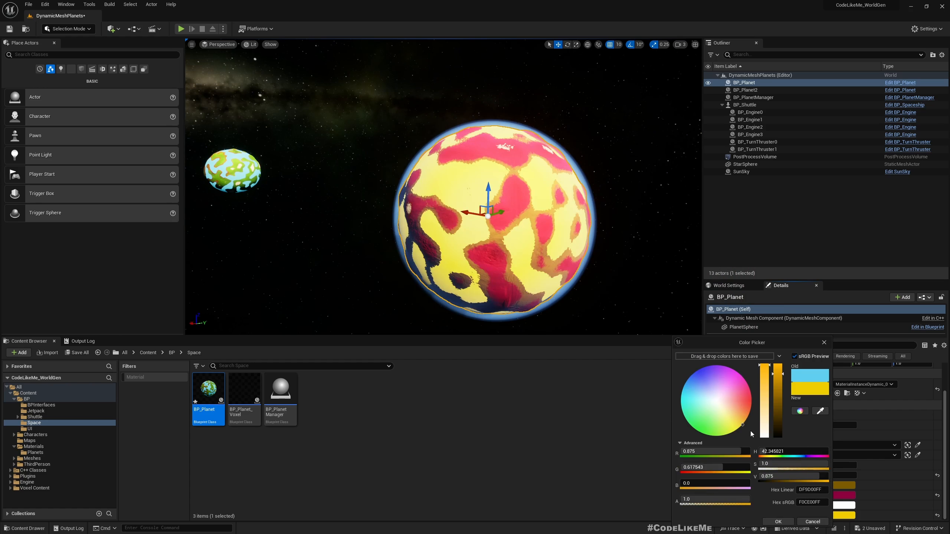
left_click(812, 521)
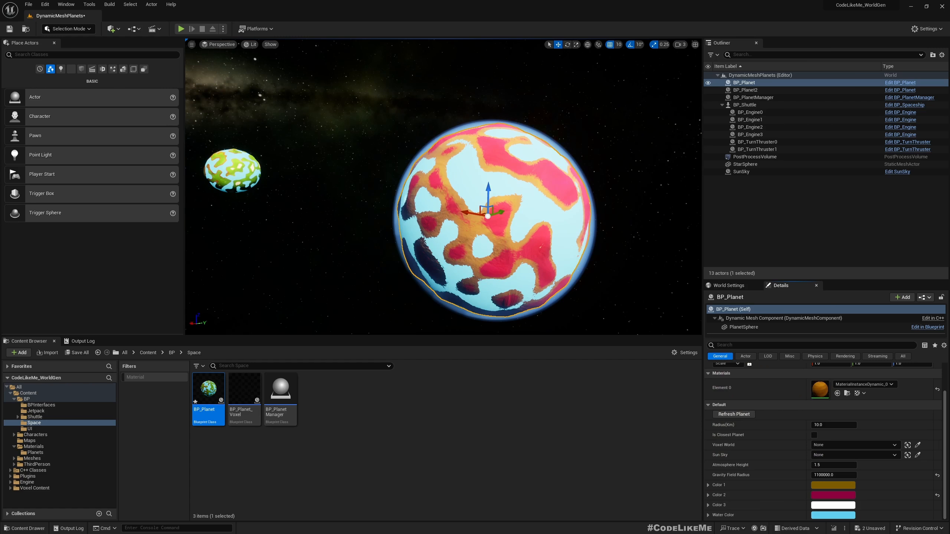
left_click(936, 496)
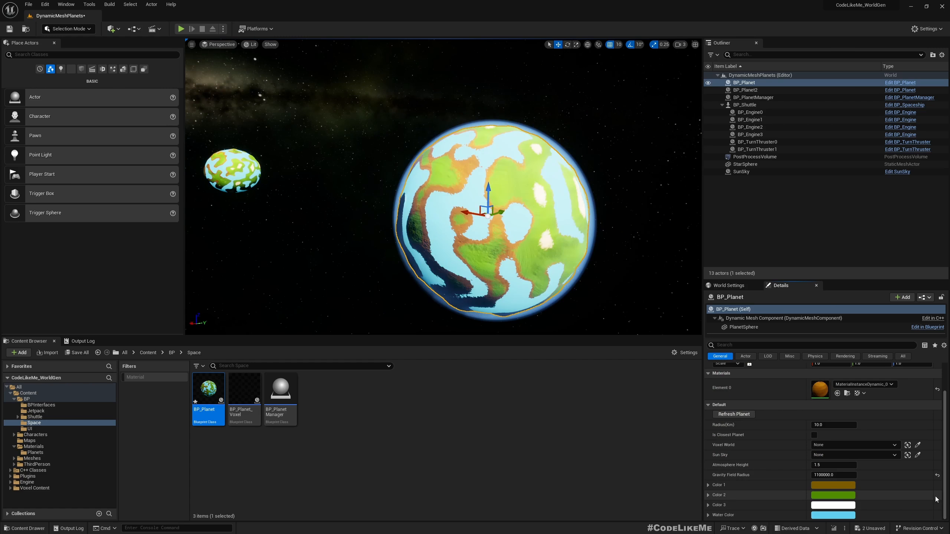
mouse_move(349, 106)
right_mouse_down()
mouse_move(314, 87)
mouse_move(348, 106)
right_mouse_up()
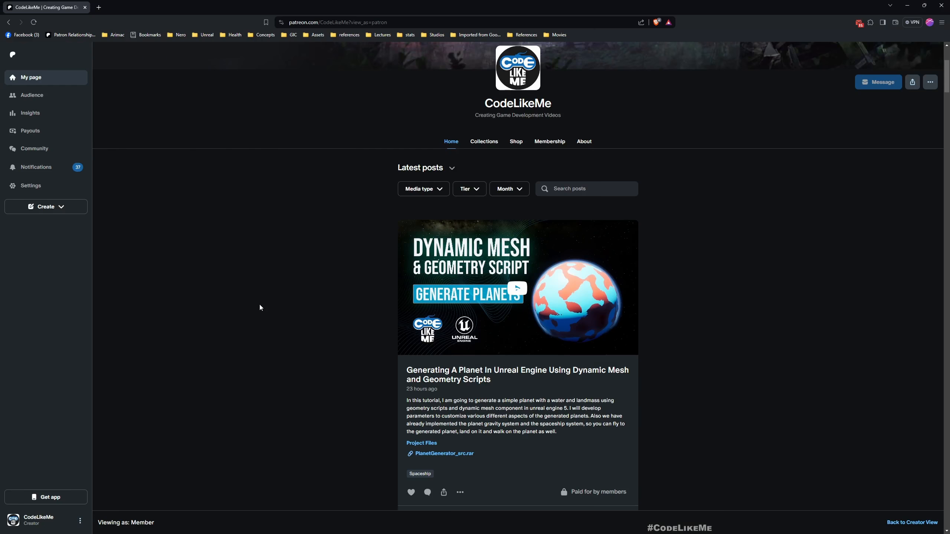
Switch to the browser and skim the latest posts on the CodeLikeMe Patreon page.
scroll(259, 302, "down", 8)
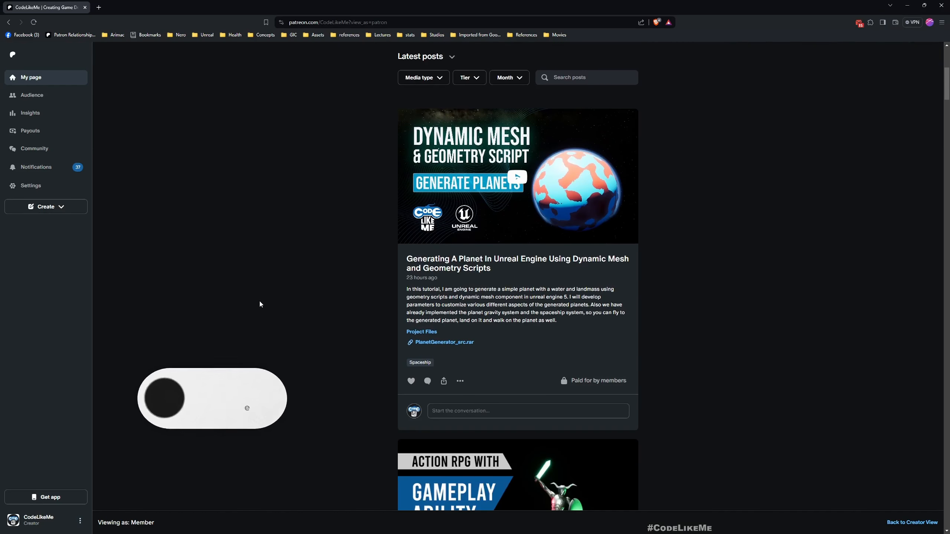
scroll(261, 290, "down", 20)
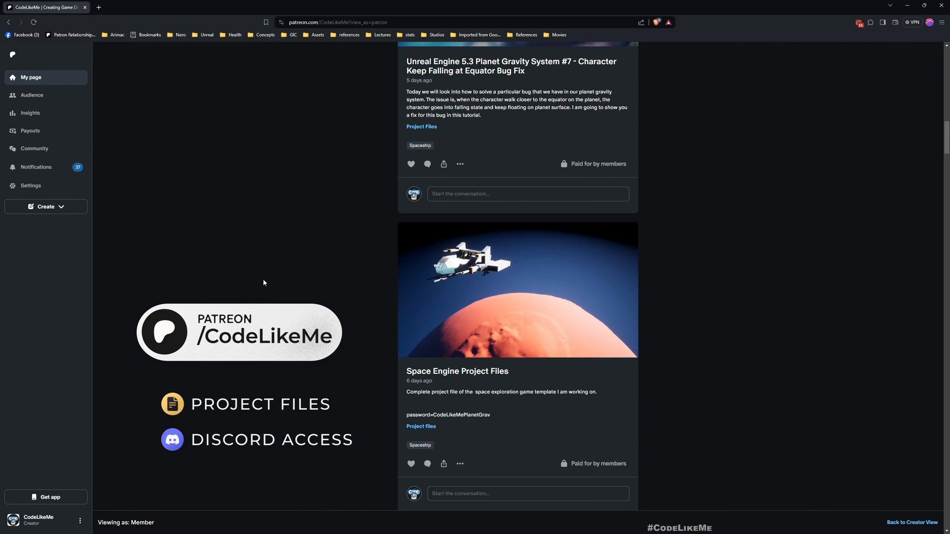
scroll(266, 282, "down", 8)
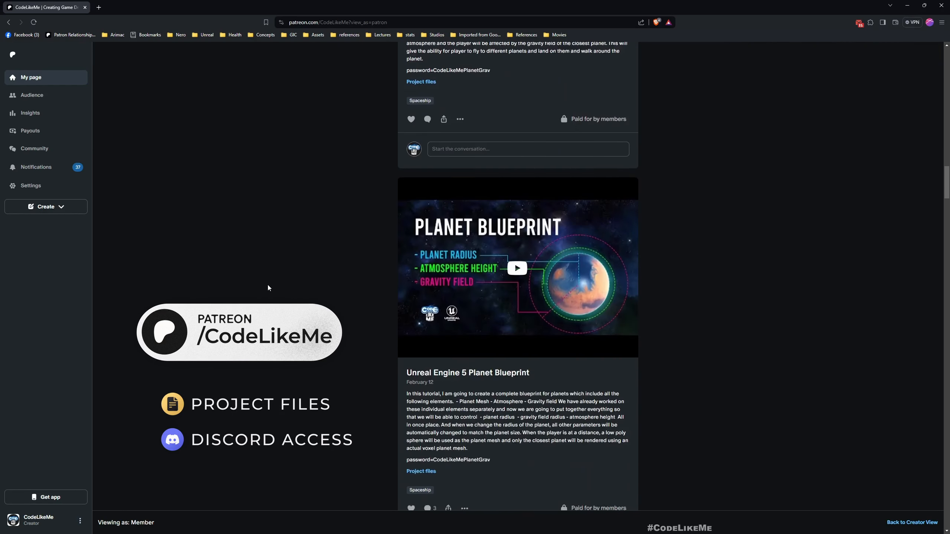